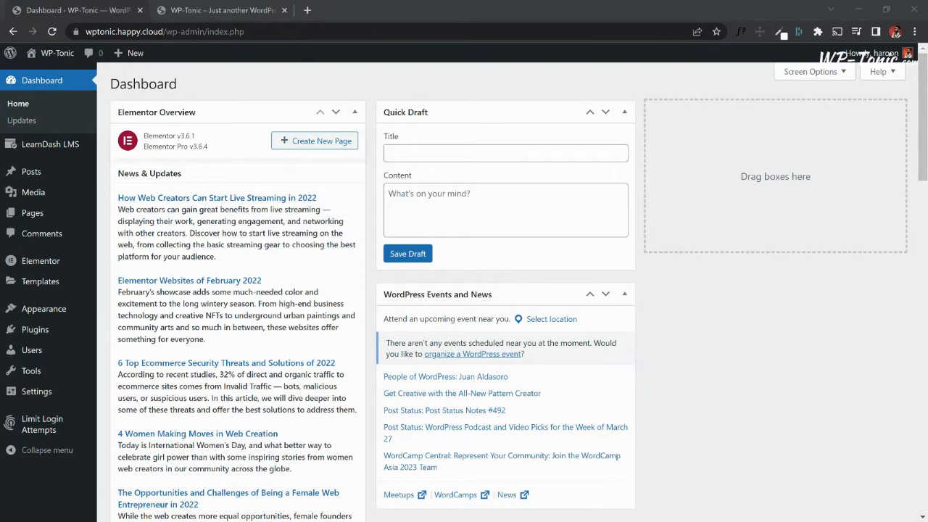
# Create a new LearnDash course and look over its course settings.
pyautogui.moveTo(51, 145)
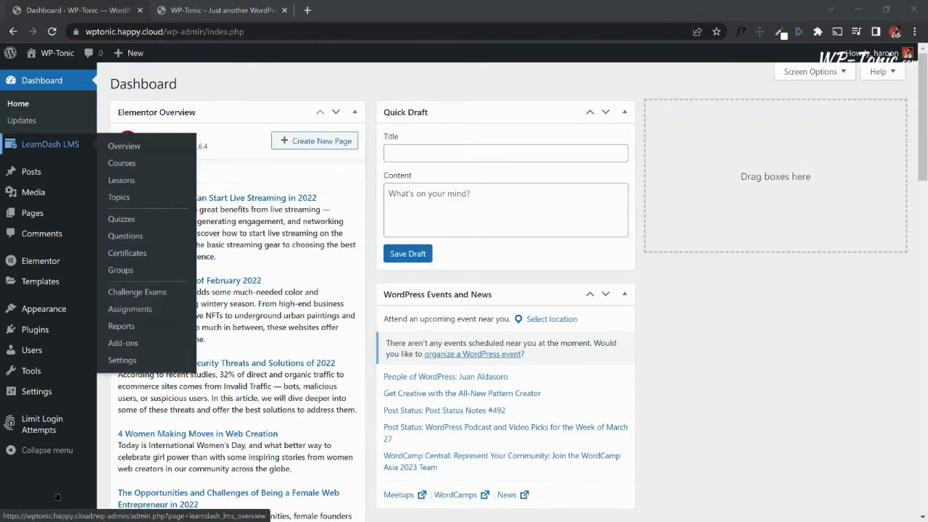
pyautogui.click(122, 163)
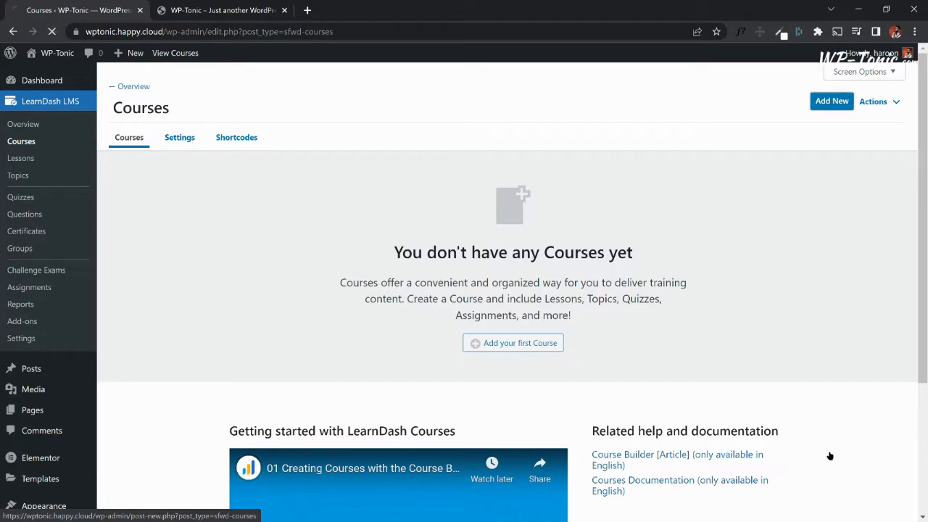
pyautogui.click(831, 101)
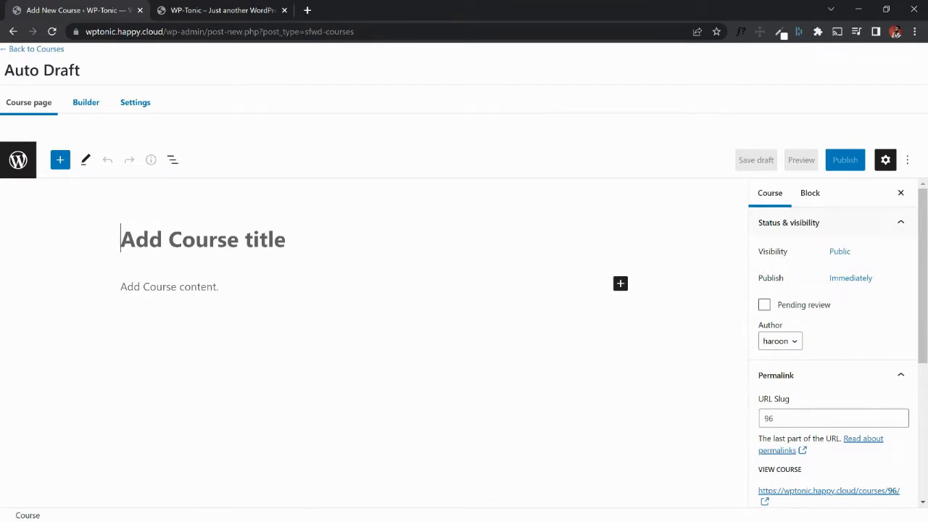
pyautogui.scroll(-5, 834, 348)
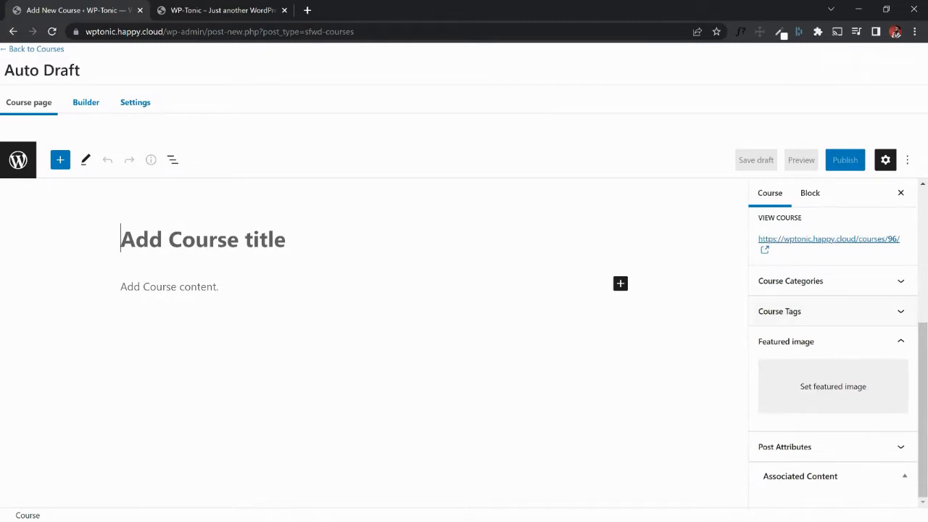
pyautogui.scroll(4, 834, 348)
pyautogui.scroll(1, 833, 348)
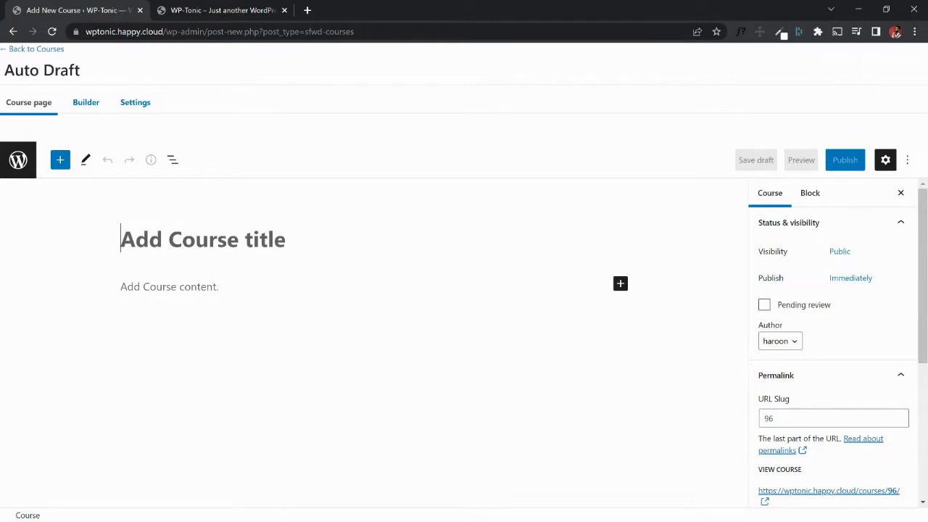
# Title the new course "Introduction to WordPress".
pyautogui.write('W')
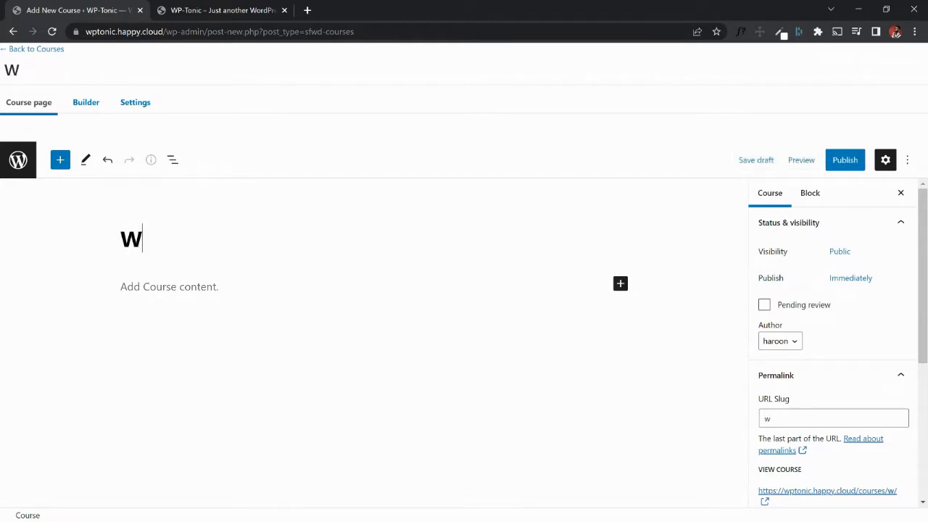
pyautogui.press('BackSpace')
pyautogui.write('Introductio')
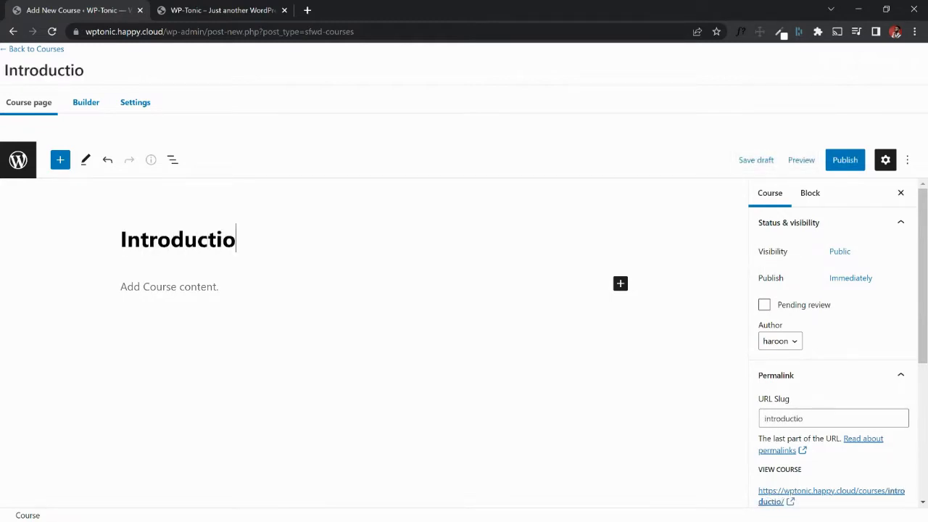
pyautogui.write('n to WordPr')
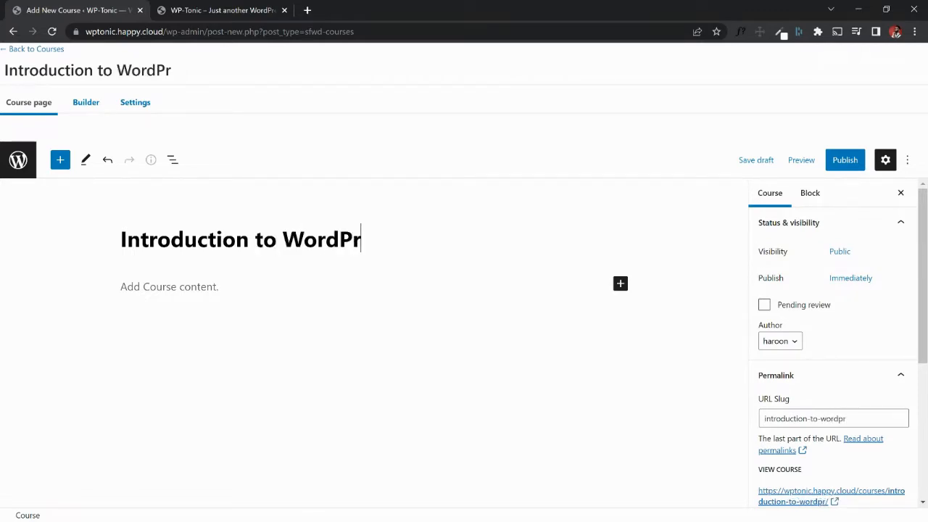
pyautogui.write('ess')
pyautogui.press('Return')
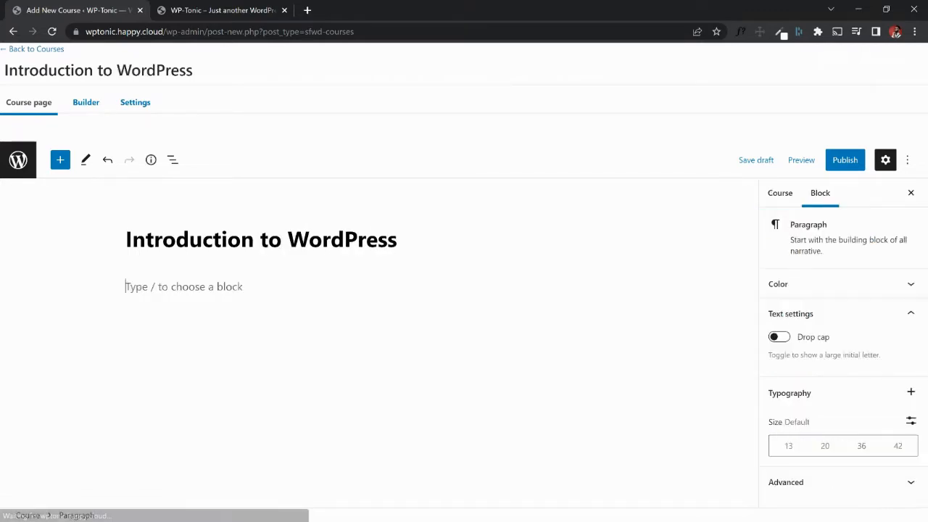
# Enter the course description "In this course, we'll walk you through the process of setting up your first WordPress website.".
pyautogui.write("In this course, we'll")
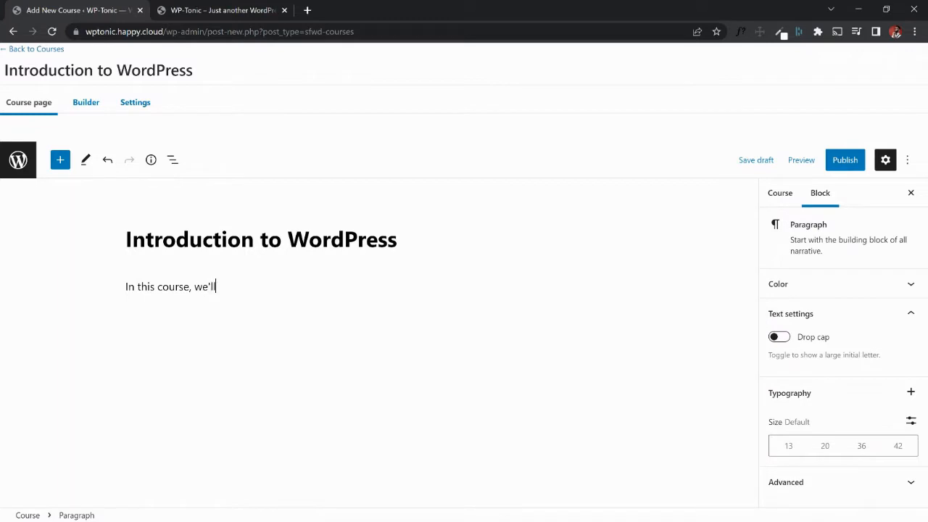
pyautogui.write(' walk you through the ')
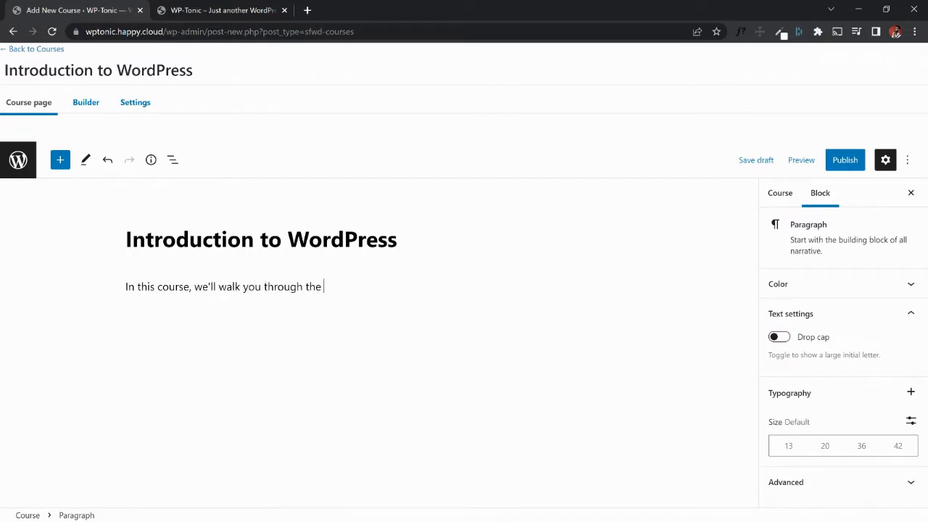
pyautogui.write('process of setting ')
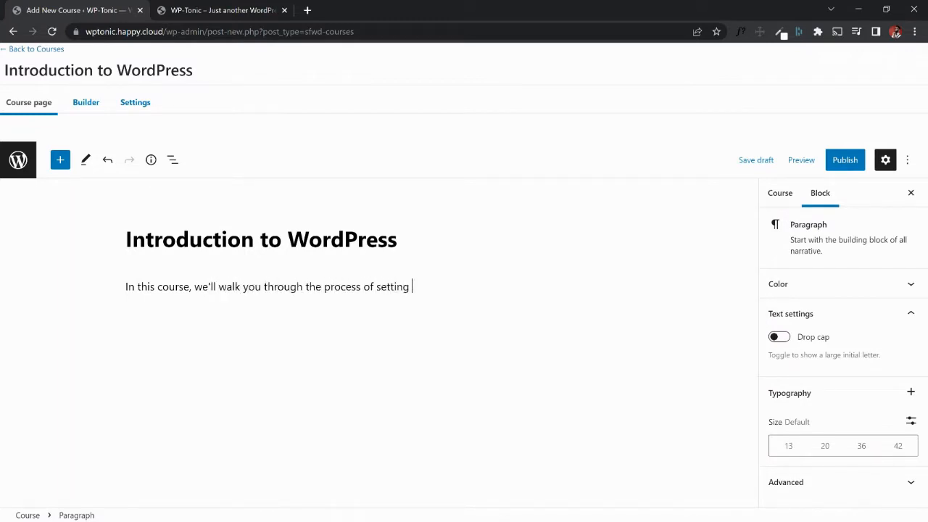
pyautogui.write('up your first WordPres')
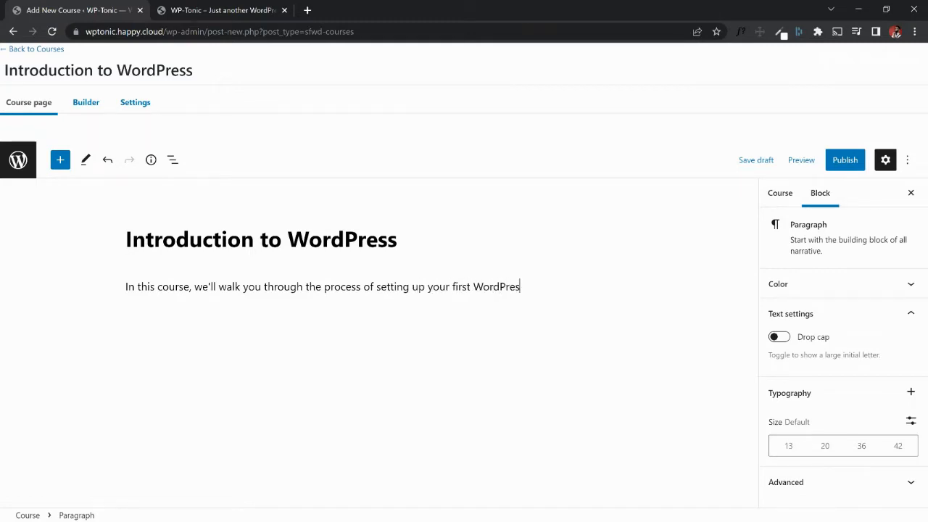
pyautogui.write('s website.')
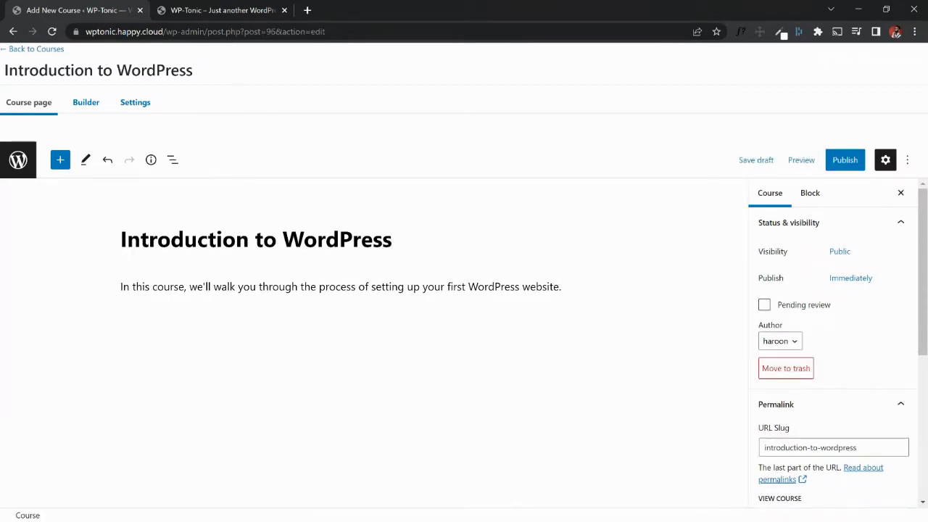
# Examine the course's permalink settings and its URL slug.
pyautogui.click(562, 288)
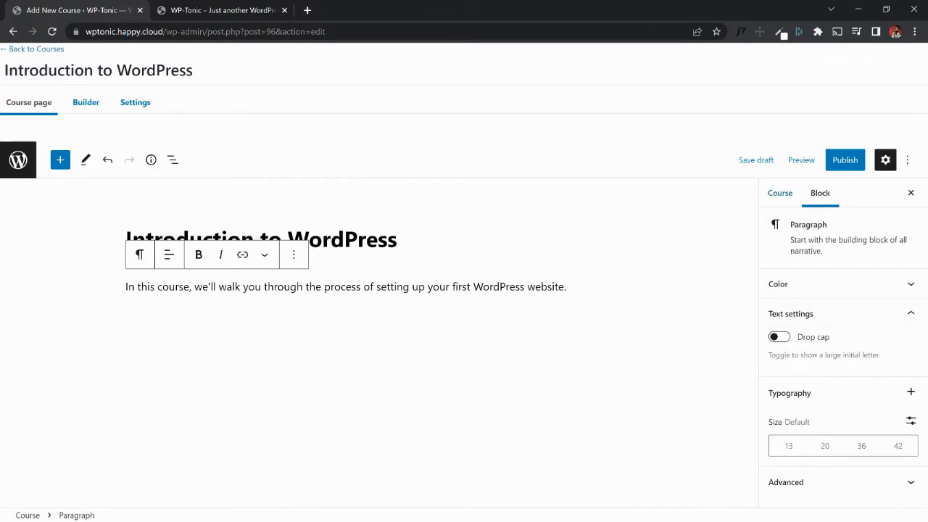
pyautogui.click(780, 193)
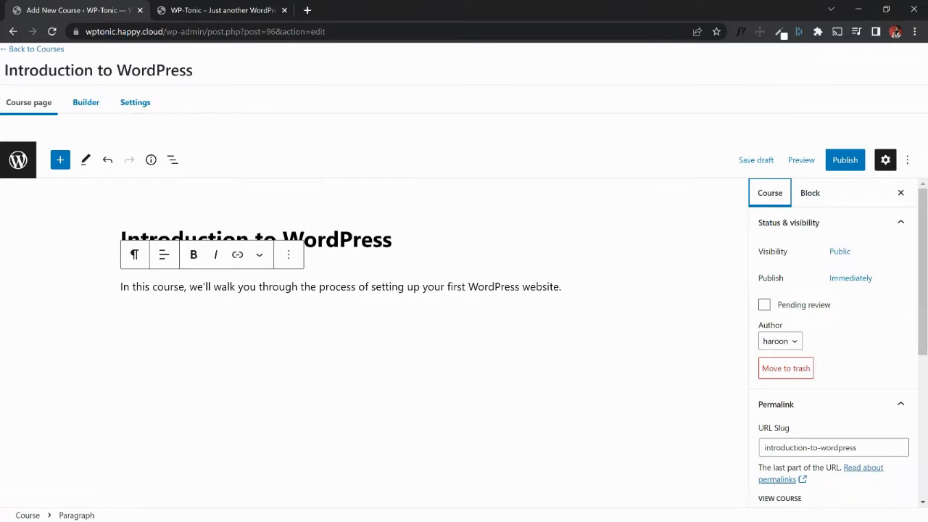
pyautogui.click(427, 287)
pyautogui.scroll(-3, 833, 348)
pyautogui.scroll(2, 834, 348)
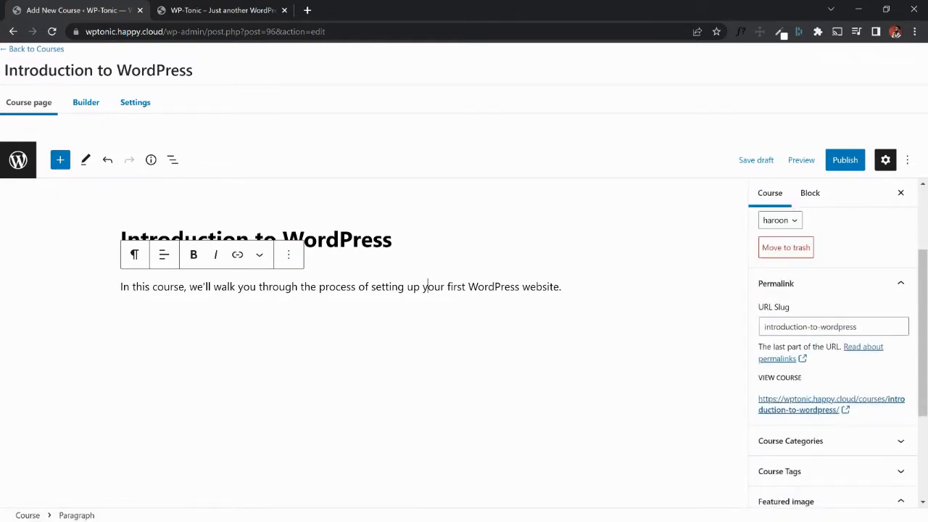
pyautogui.moveTo(863, 327); pyautogui.dragTo(761, 327)
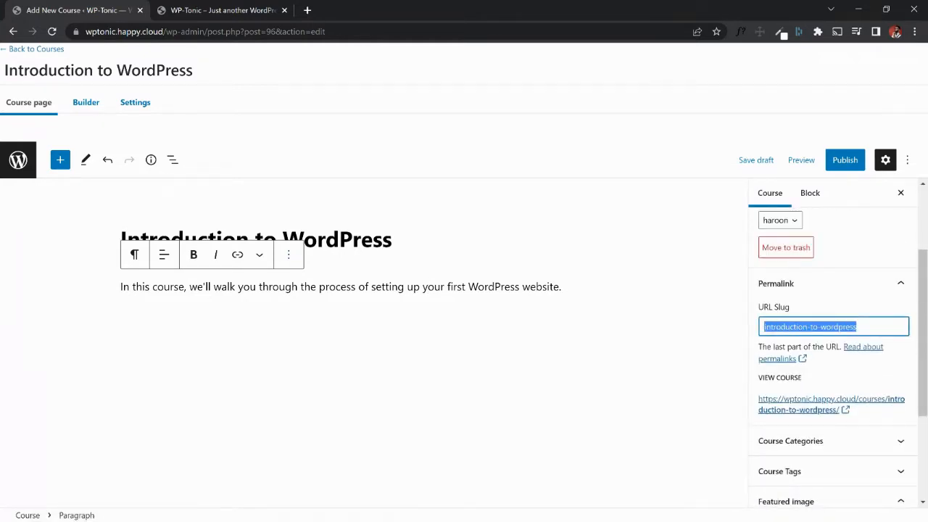
pyautogui.click(858, 327)
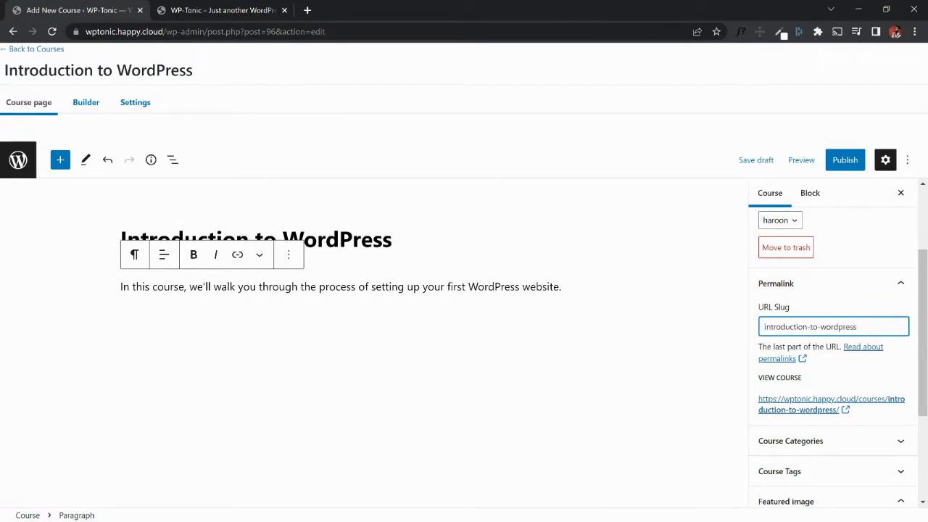
# Set placeholder.png from the media library as the course's featured image.
pyautogui.scroll(-3, 834, 348)
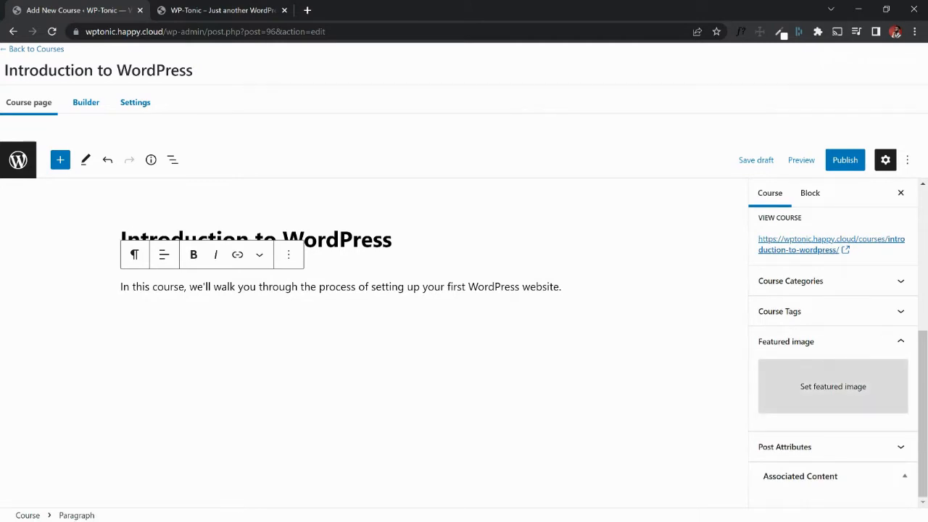
pyautogui.click(832, 385)
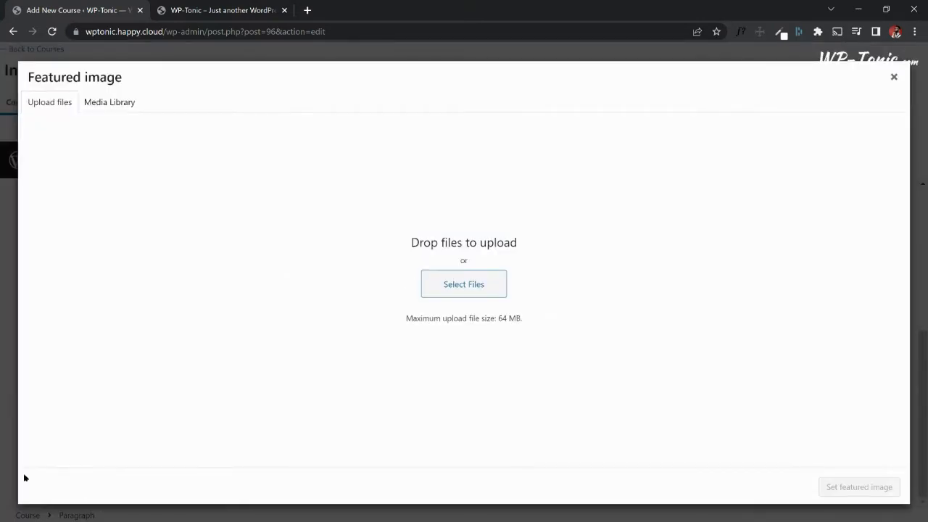
pyautogui.click(111, 102)
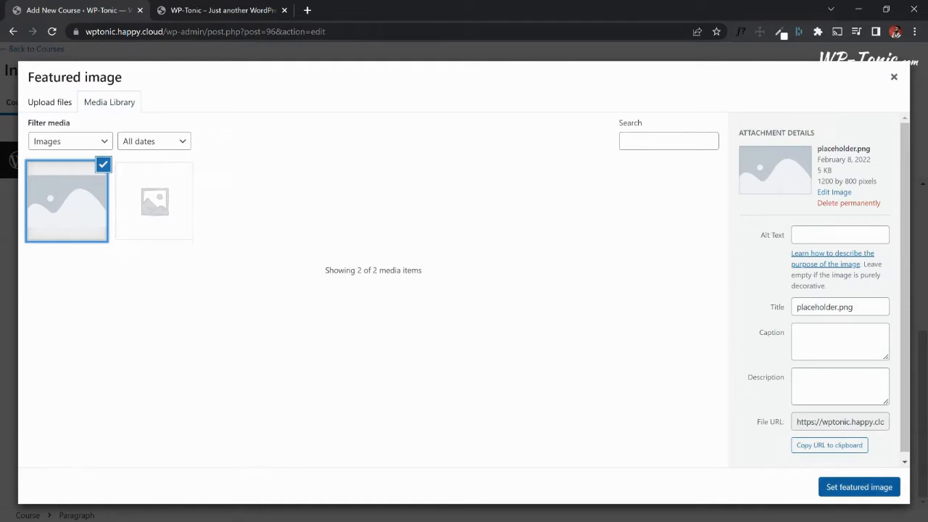
pyautogui.click(857, 487)
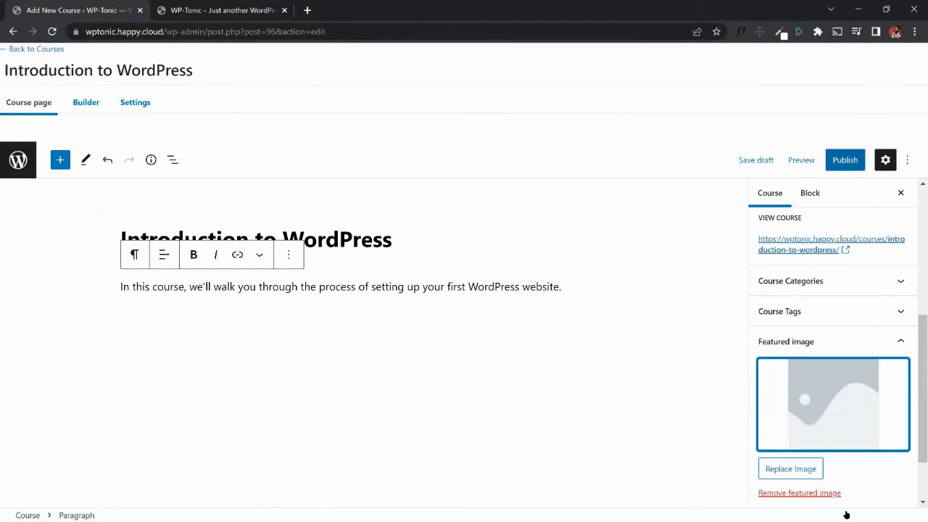
# Publish the course and view its live page in a new browser tab.
pyautogui.click(845, 160)
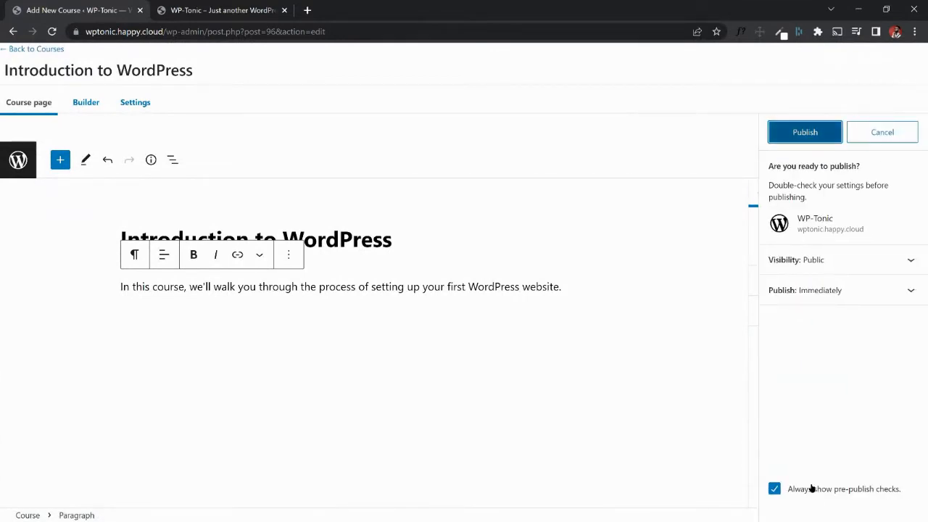
pyautogui.click(804, 132)
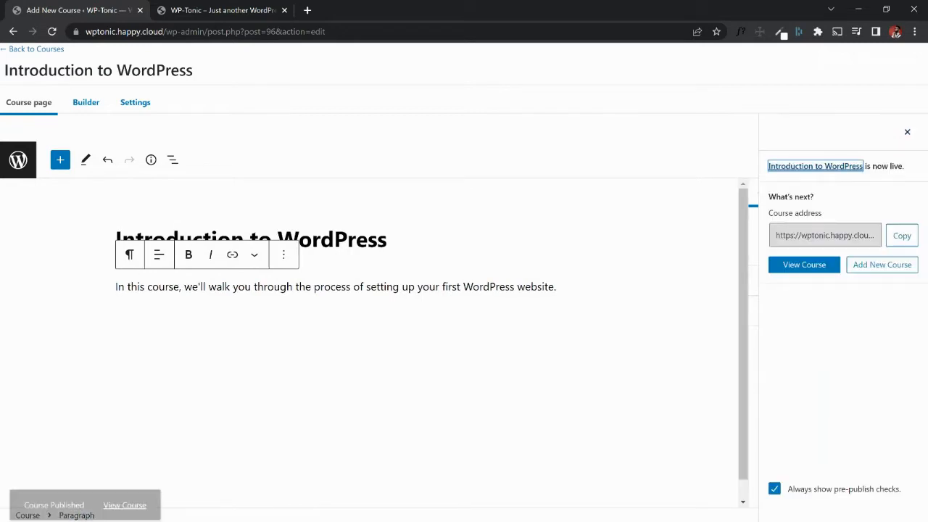
pyautogui.rightClick(794, 265)
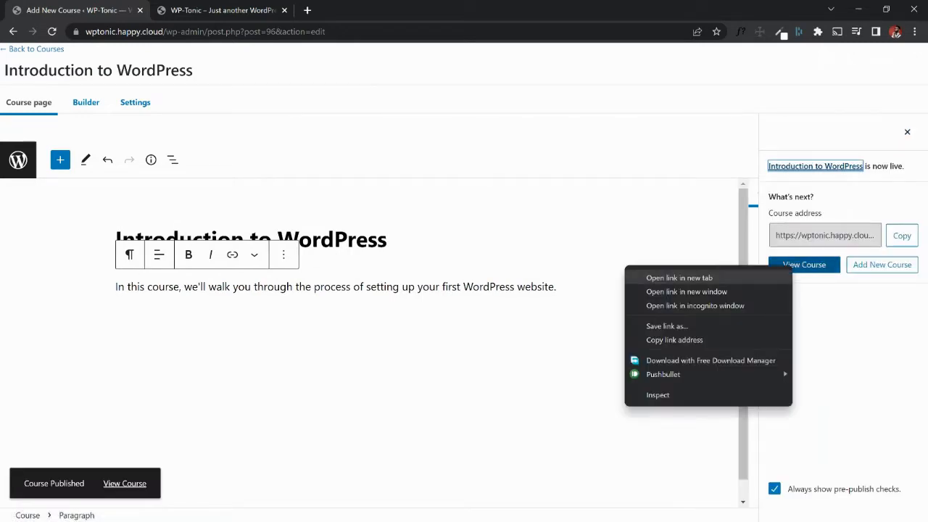
pyautogui.click(680, 277)
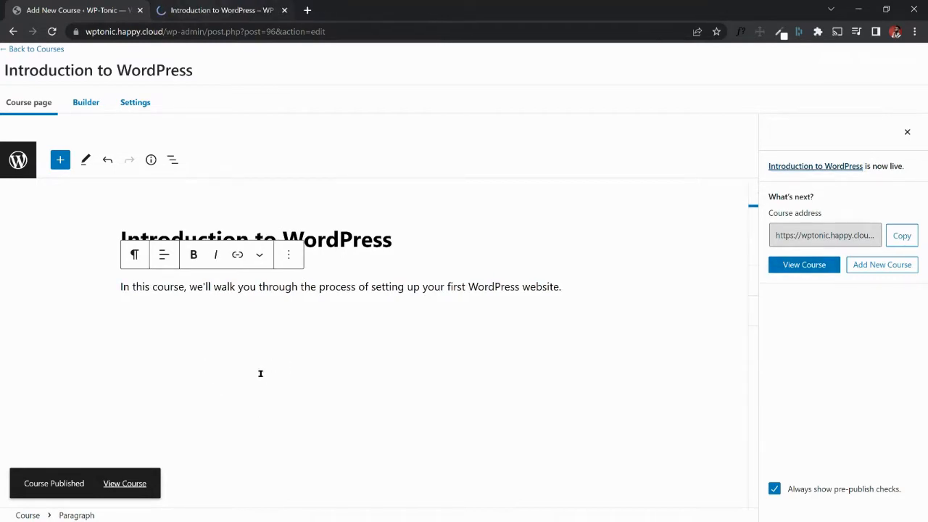
pyautogui.hotkey('ctrl', 'Tab')
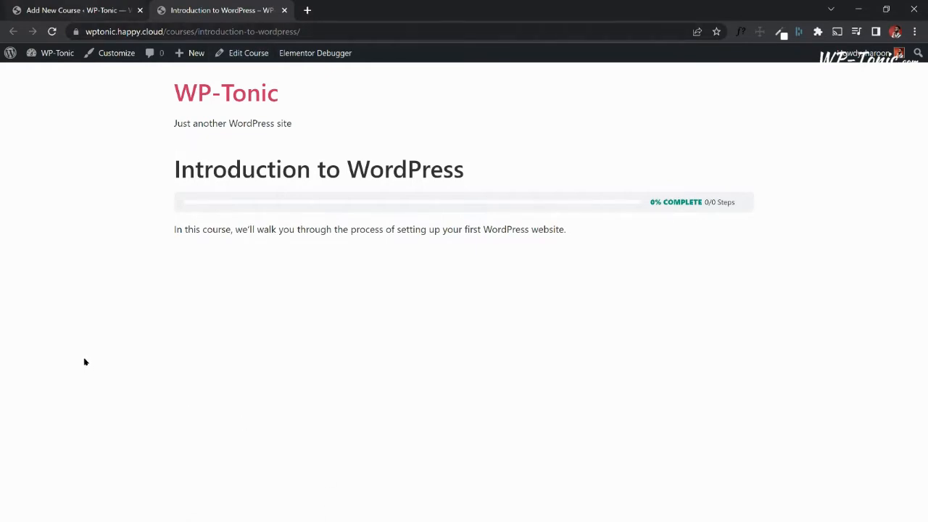
# Return to the course editor and add a lesson titled "About this course" in the course builder.
pyautogui.click(84, 11)
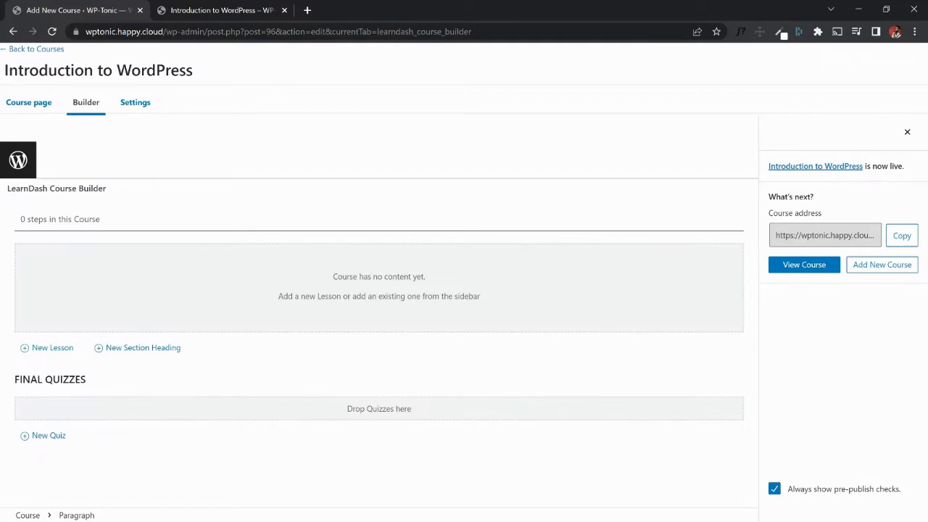
pyautogui.click(52, 348)
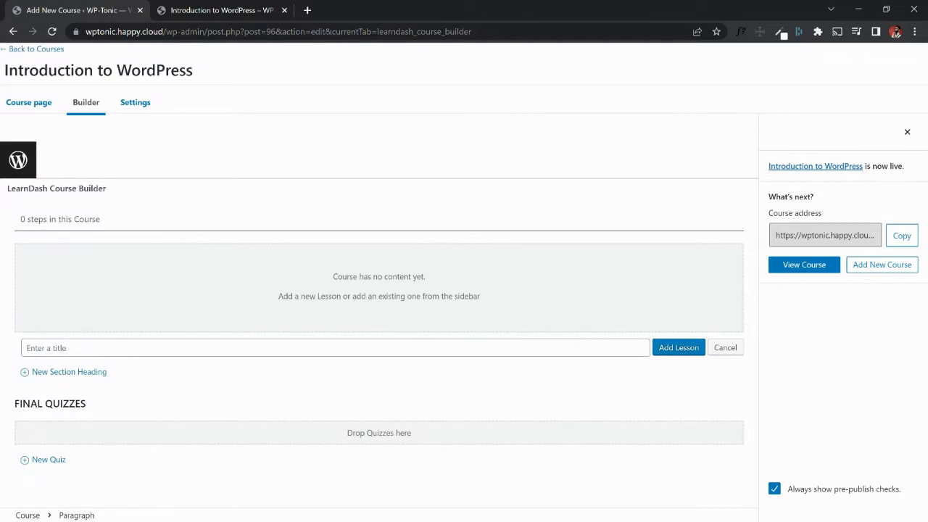
pyautogui.write('Intro')
pyautogui.hotkey('shift', 'Left')
pyautogui.hotkey('shift', 'Left')
pyautogui.hotkey('shift', 'Left')
pyautogui.hotkey('shift', 'Left')
pyautogui.hotkey('shift', 'Left')
pyautogui.write('About this course')
pyautogui.press('Return')
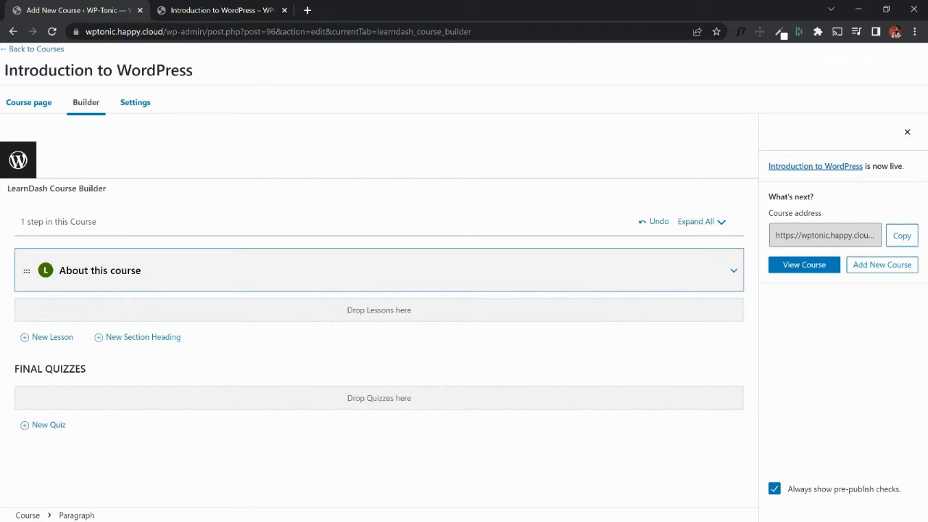
# Add a second lesson titled "What is WordPress" to the course.
pyautogui.click(52, 337)
pyautogui.write('Insta')
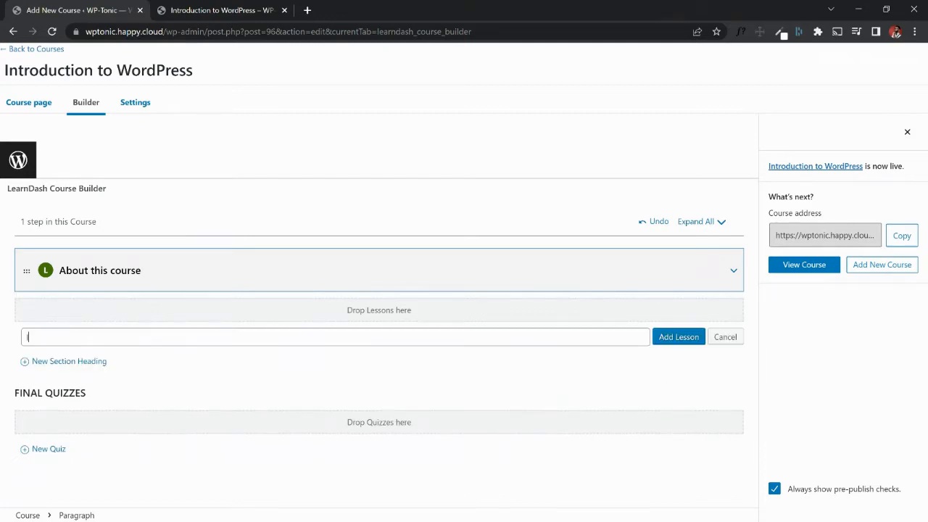
pyautogui.press('BackSpace')
pyautogui.press('BackSpace')
pyautogui.press('BackSpace')
pyautogui.press('BackSpace')
pyautogui.press('BackSpace')
pyautogui.write('What is WordPress')
pyautogui.press('Return')
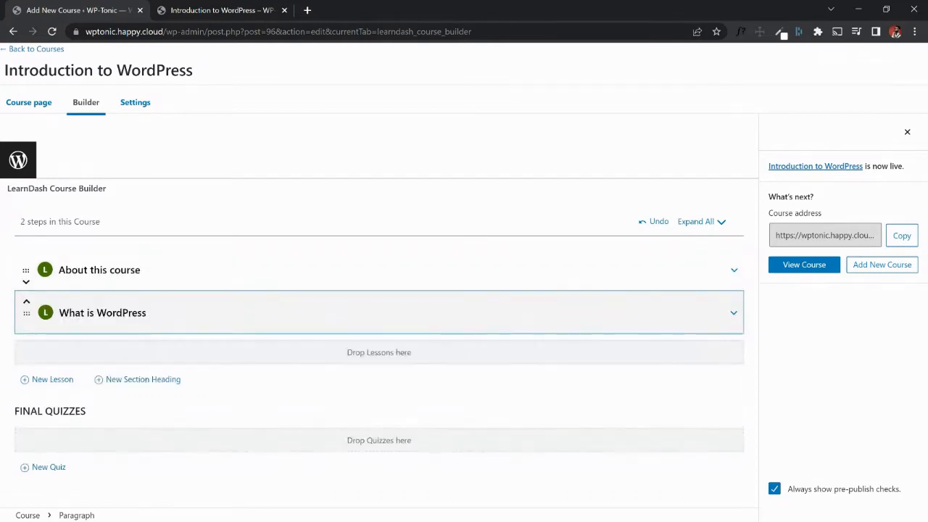
# Add two lessons to the course, titled "Installing WordPress" and "Configuring WordPress Settings".
pyautogui.click(52, 380)
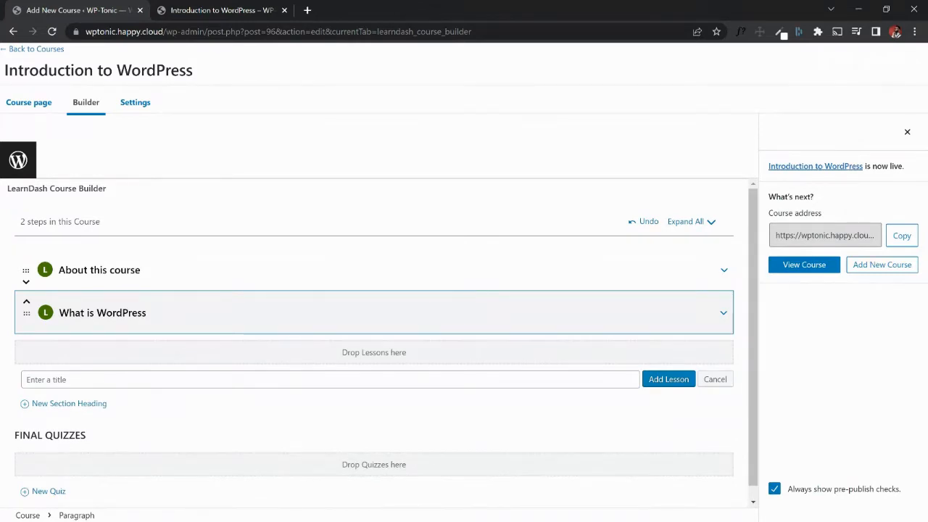
pyautogui.write('Installing WordPress')
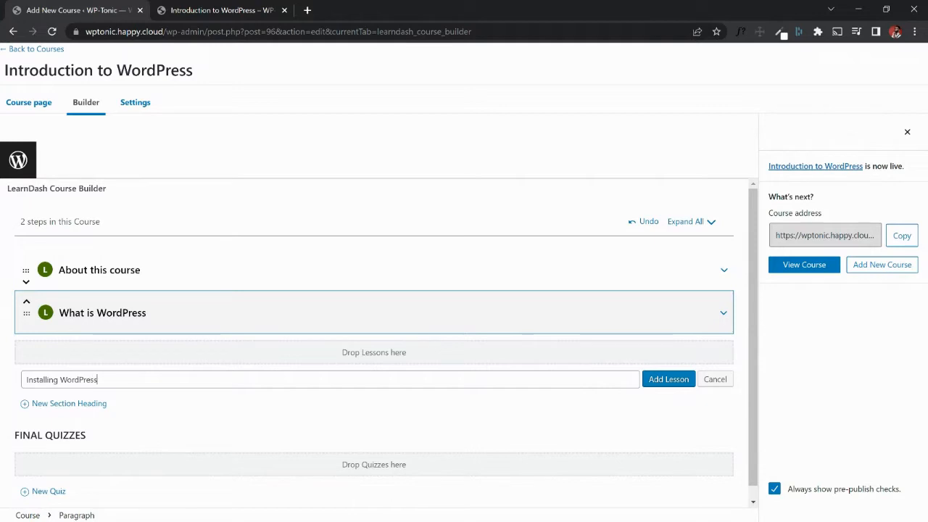
pyautogui.press('Return')
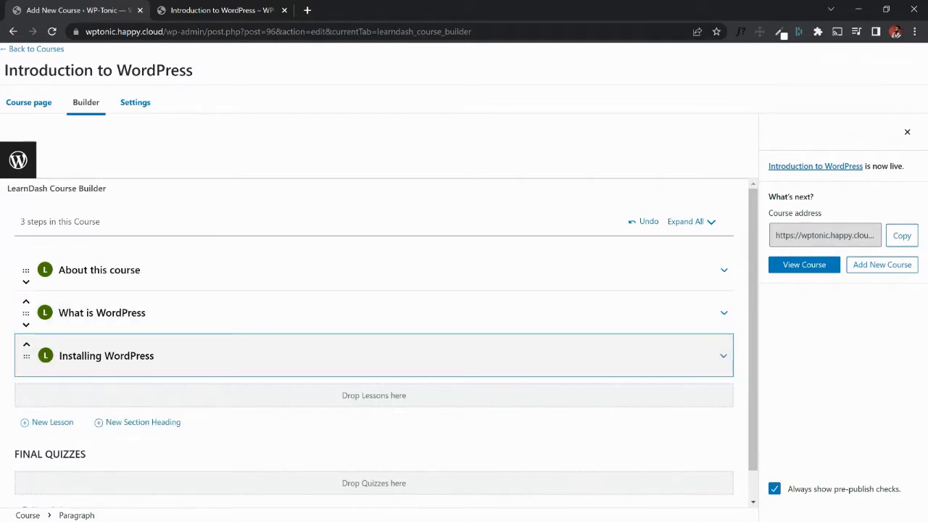
pyautogui.click(53, 422)
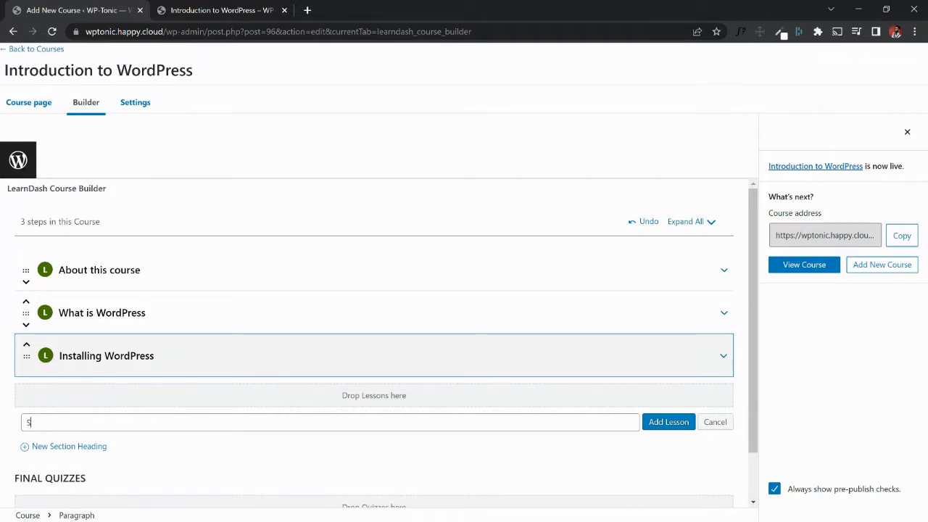
pyautogui.write('Configuring WordPress Se')
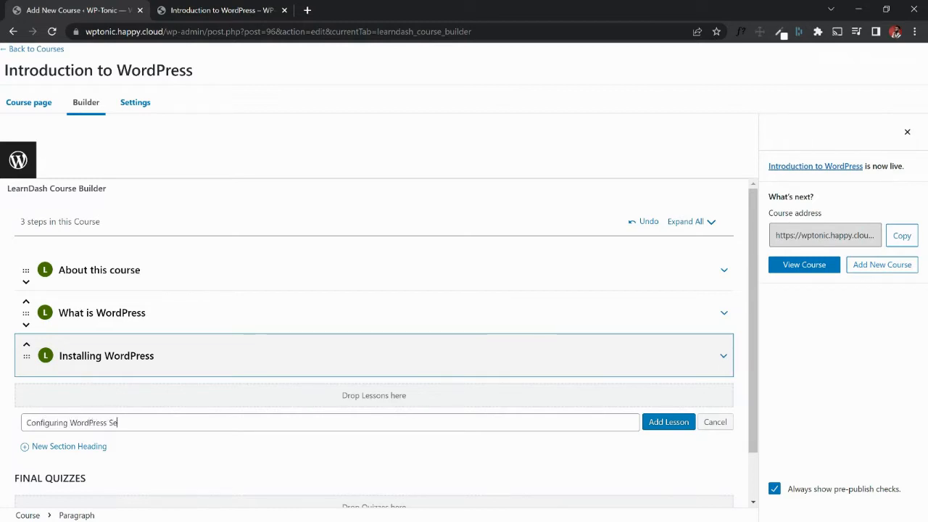
pyautogui.write('ttings')
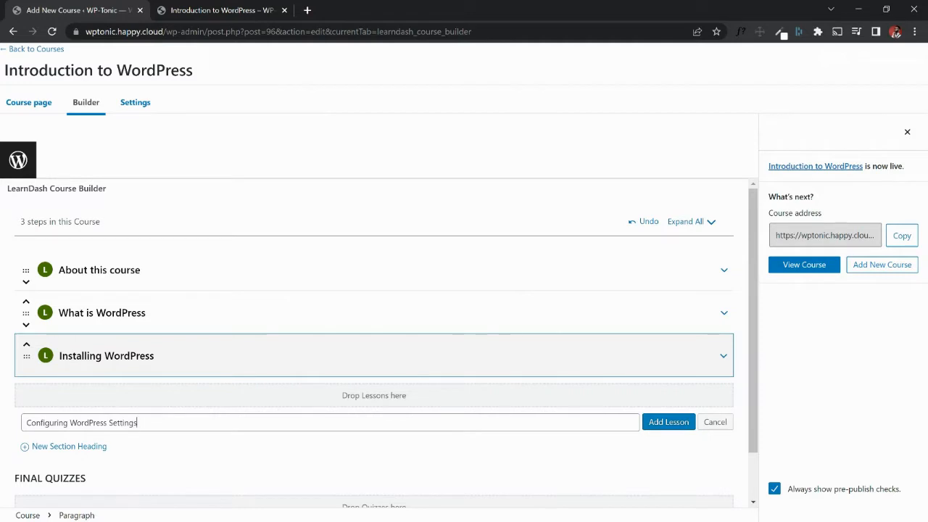
pyautogui.press('Return')
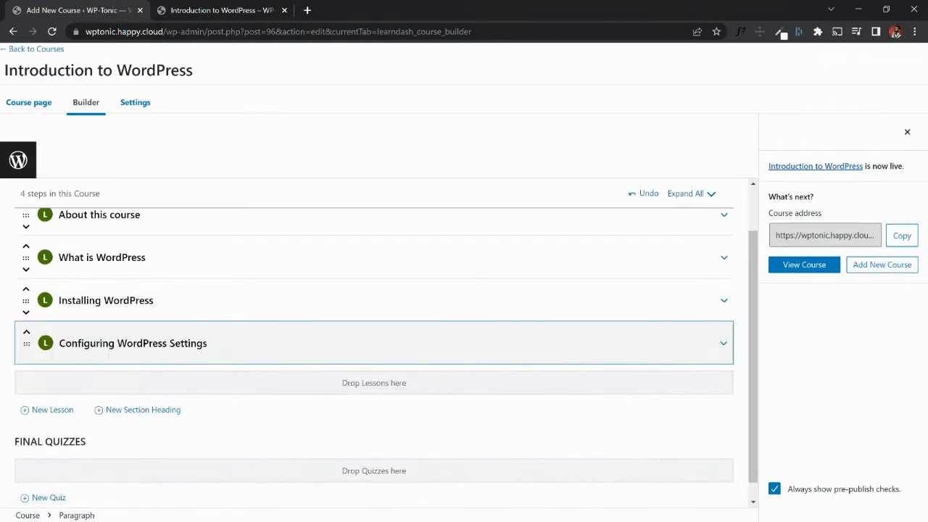
# Add a lesson titled "Creating and Editing Content" and open the entry for another new lesson.
pyautogui.click(52, 410)
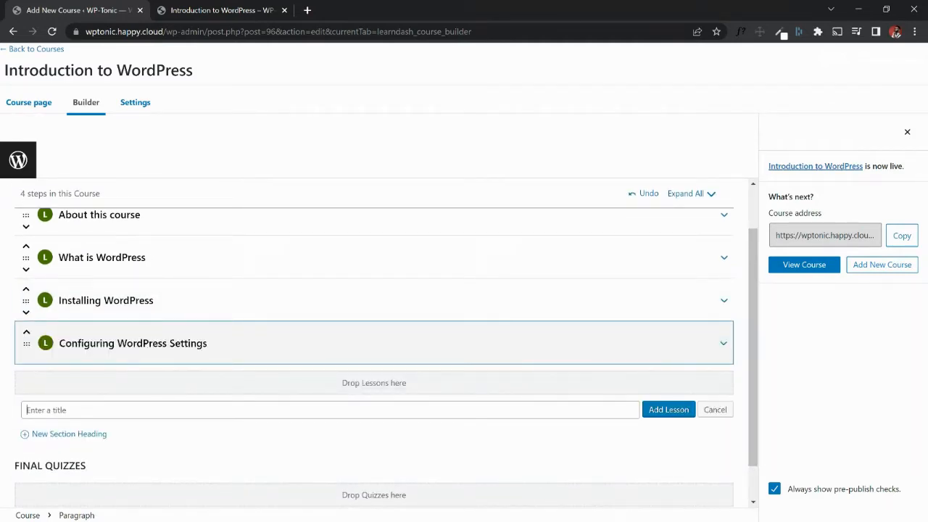
pyautogui.write('Creating and Editing Content')
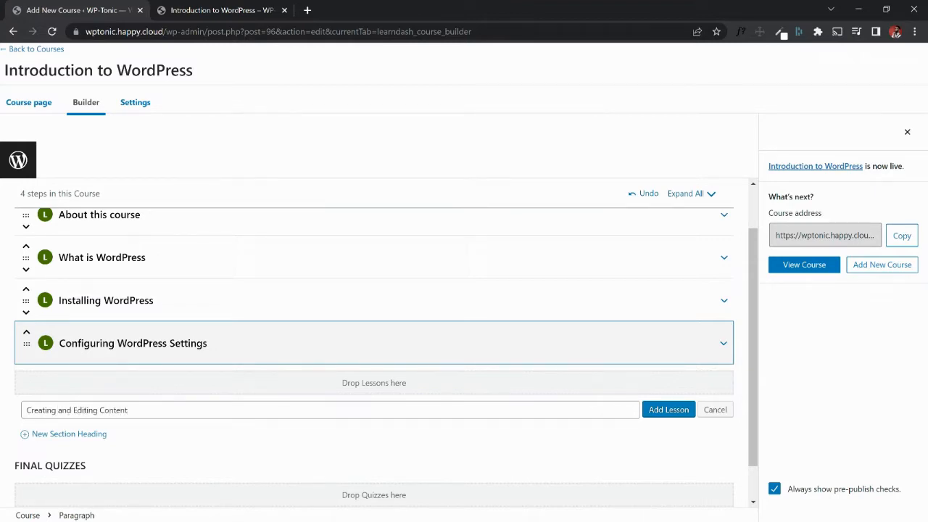
pyautogui.press('Return')
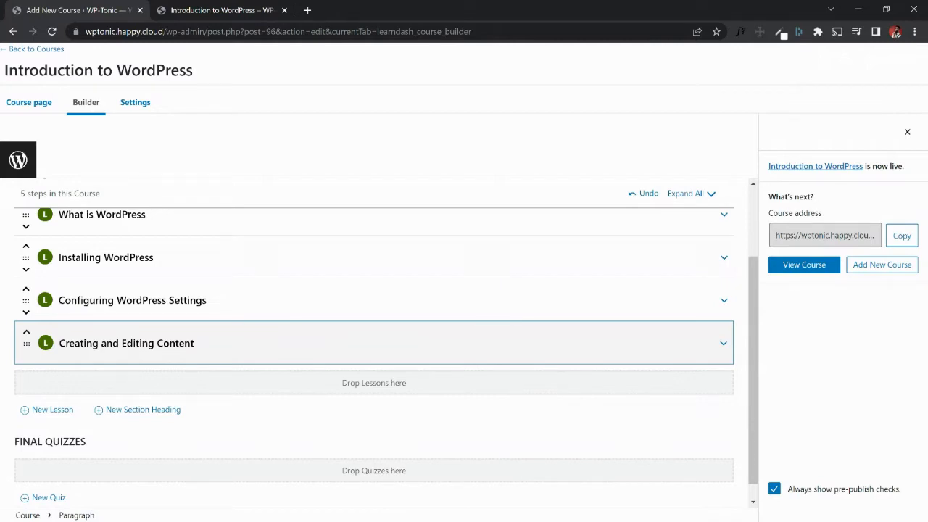
pyautogui.click(52, 409)
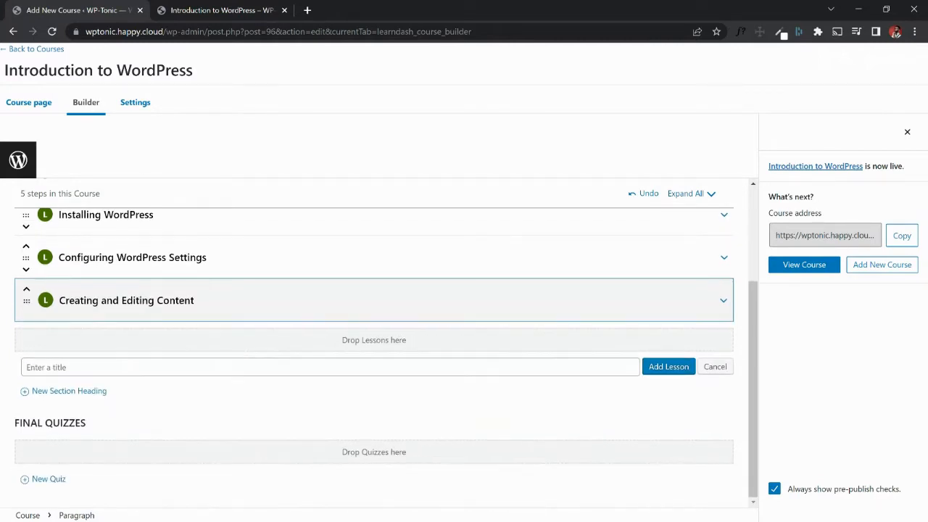
pyautogui.write('Adding E-Commerce')
pyautogui.hotkey('ctrl', 'a')
pyautogui.press('BackSpace')
pyautogui.write('Cu')
pyautogui.press('BackSpace')
pyautogui.press('BackSpace')
pyautogui.write('C')
pyautogui.press('BackSpace')
# Title the new lesson "Installing Plugins" and add it to the course.
pyautogui.write('Installing Plugins')
pyautogui.press('Return')
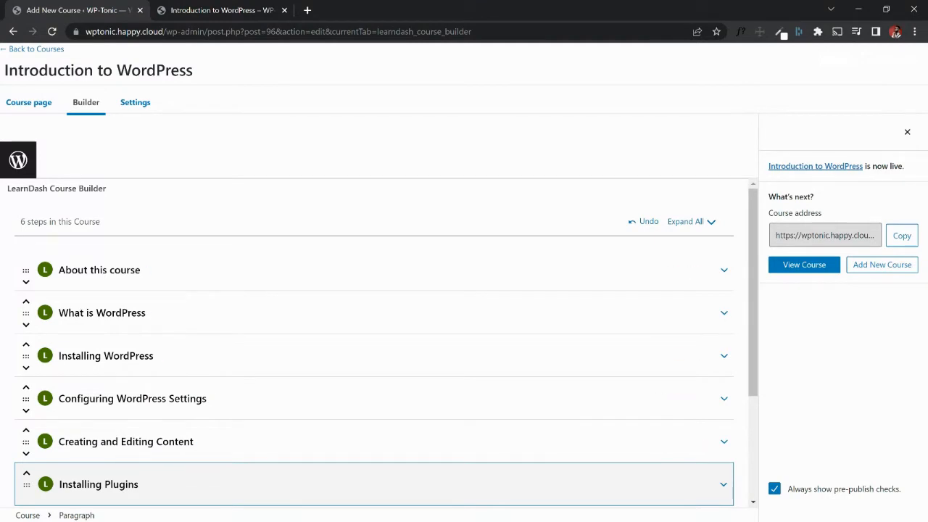
# Add a section heading titled "Setup" below the course lessons.
pyautogui.scroll(-2, 373, 340)
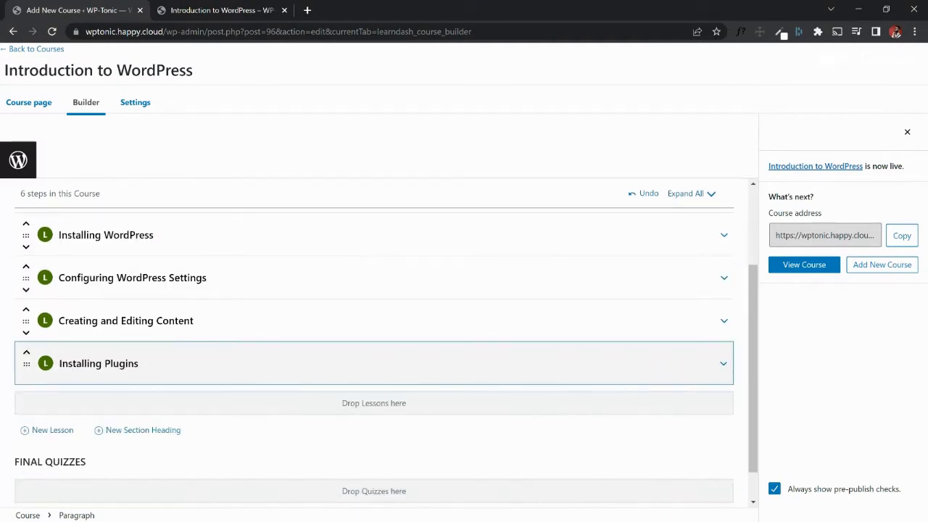
pyautogui.click(142, 431)
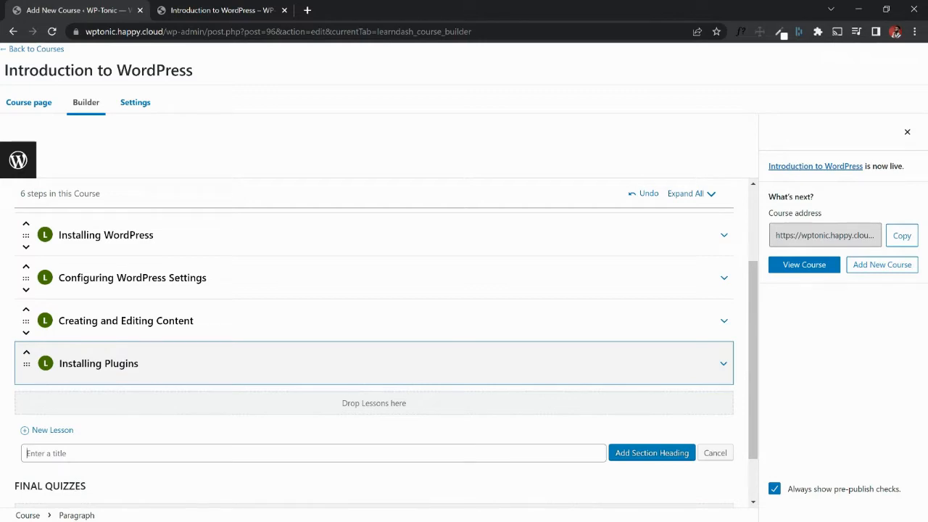
pyautogui.write('Setup')
pyautogui.press('Return')
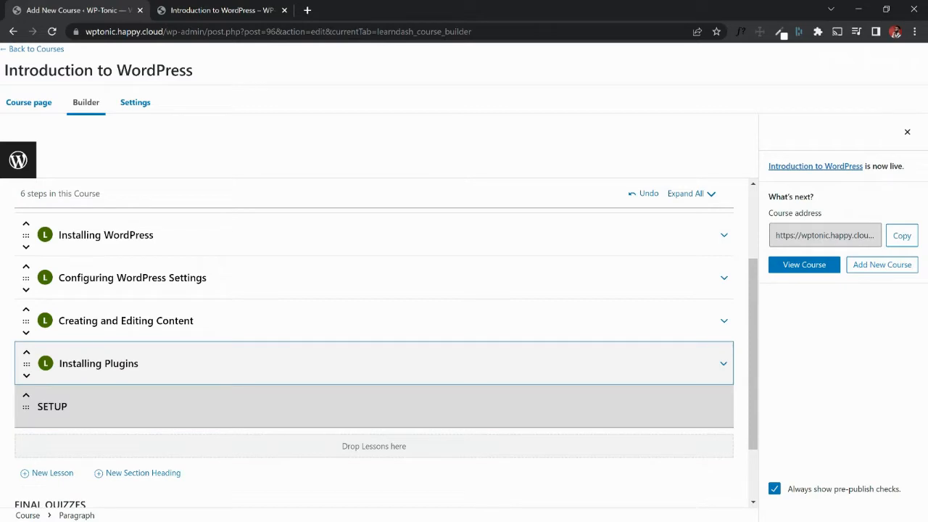
# Add two more section headings to the course, titled "Usage" and "Customization".
pyautogui.click(143, 474)
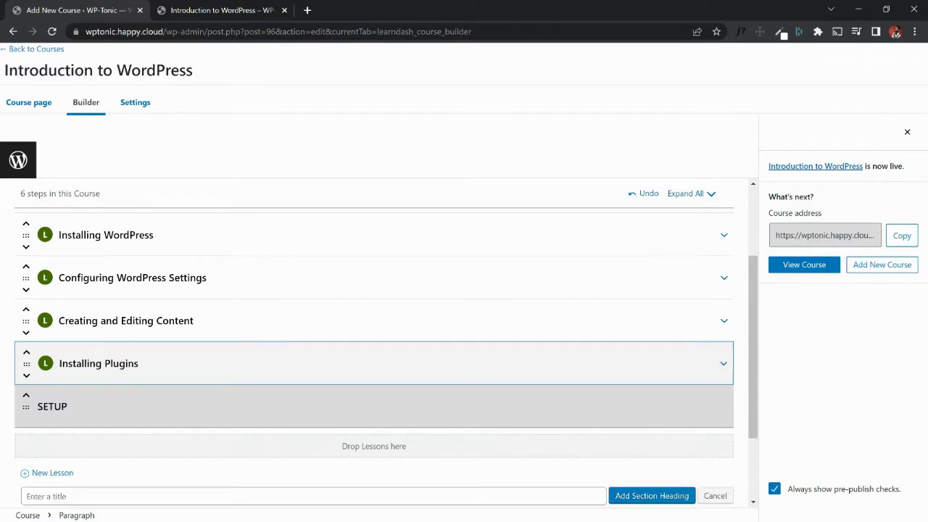
pyautogui.write('Usage')
pyautogui.press('Return')
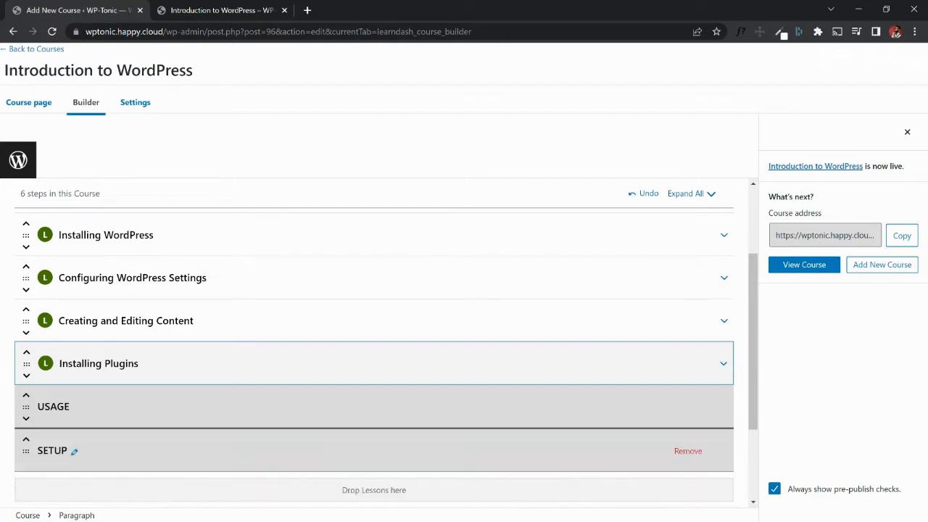
pyautogui.click(143, 391)
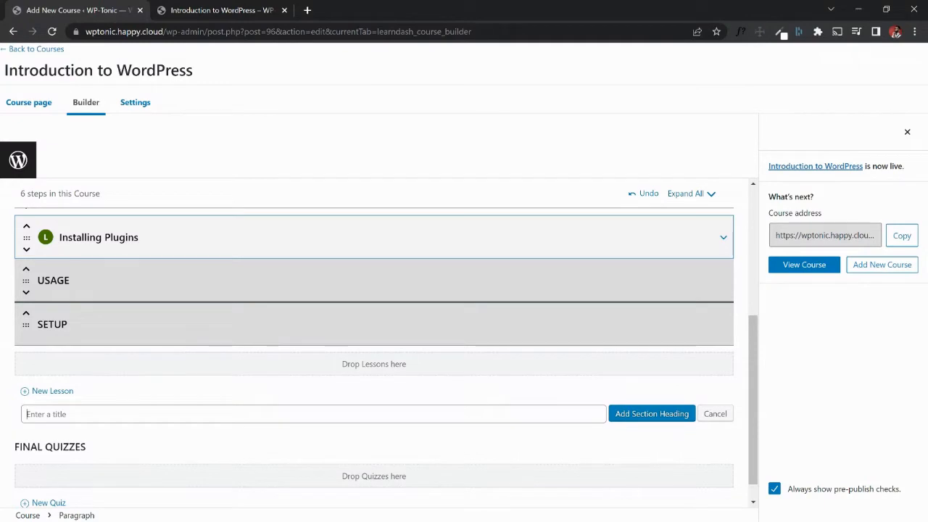
pyautogui.write('Customization')
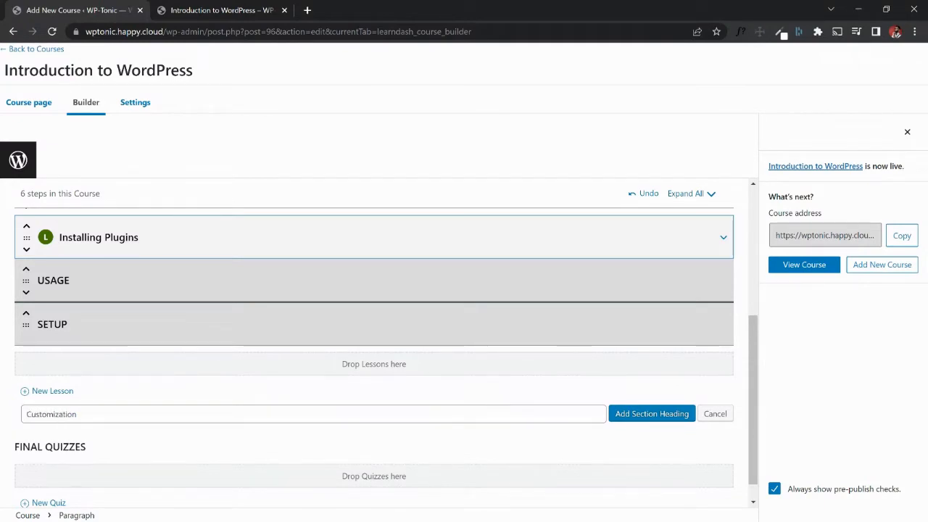
pyautogui.press('Return')
# Move the Setup section heading up so it sits directly above the "What is WordPress" lesson.
pyautogui.scroll(3, 374, 406)
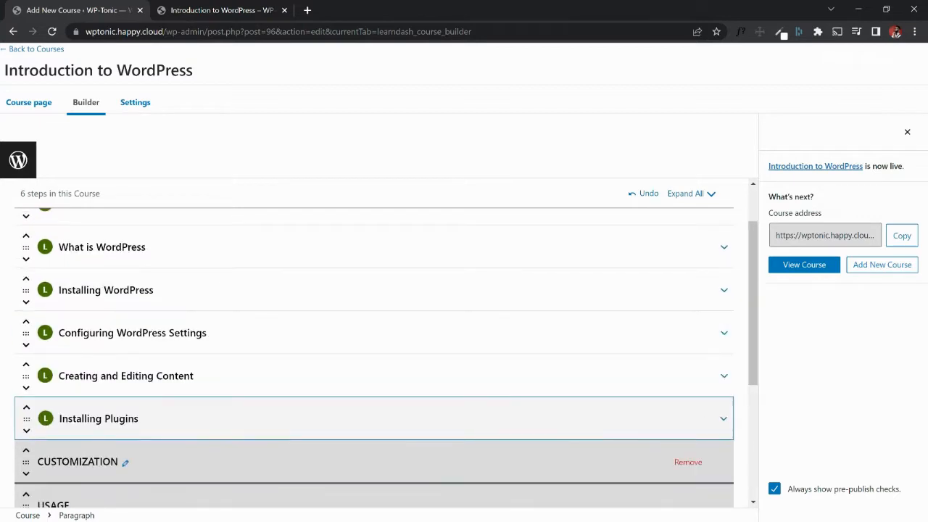
pyautogui.scroll(-1, 373, 464)
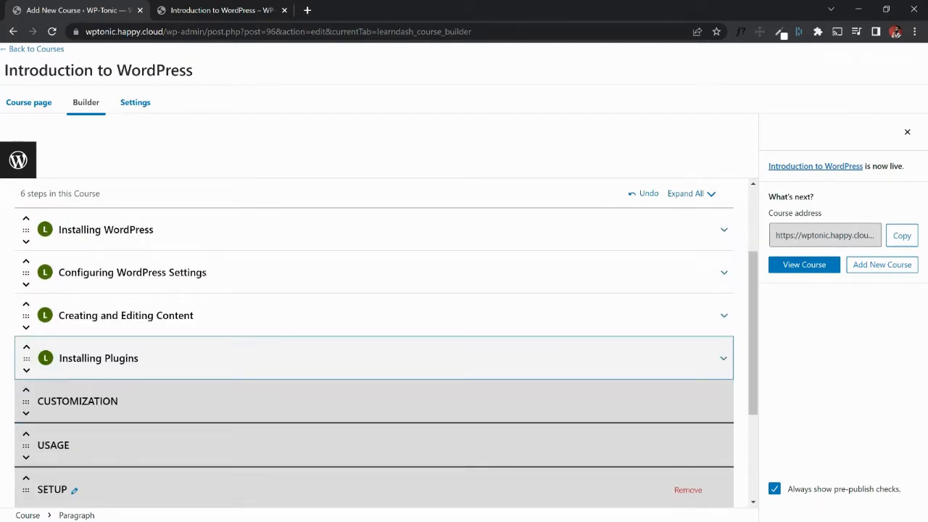
pyautogui.moveTo(26, 490); pyautogui.dragTo(29, 263)
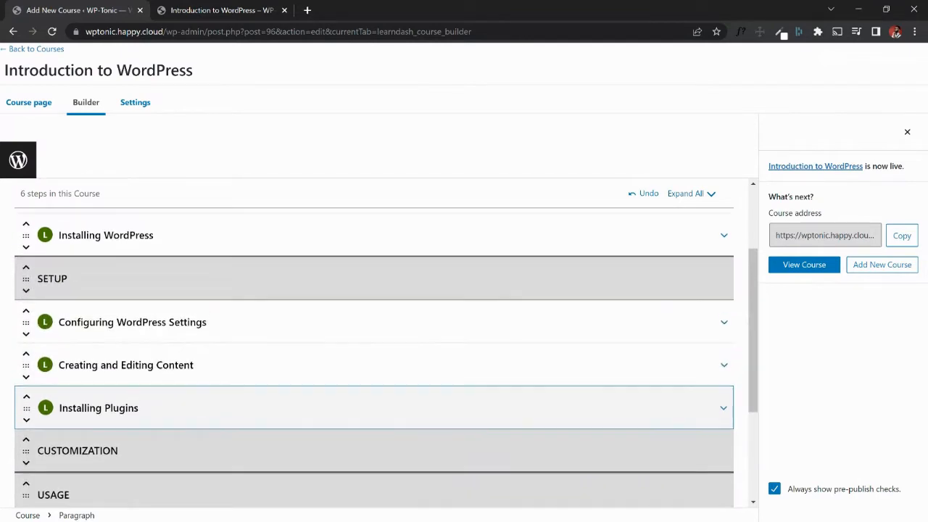
pyautogui.scroll(3, 373, 341)
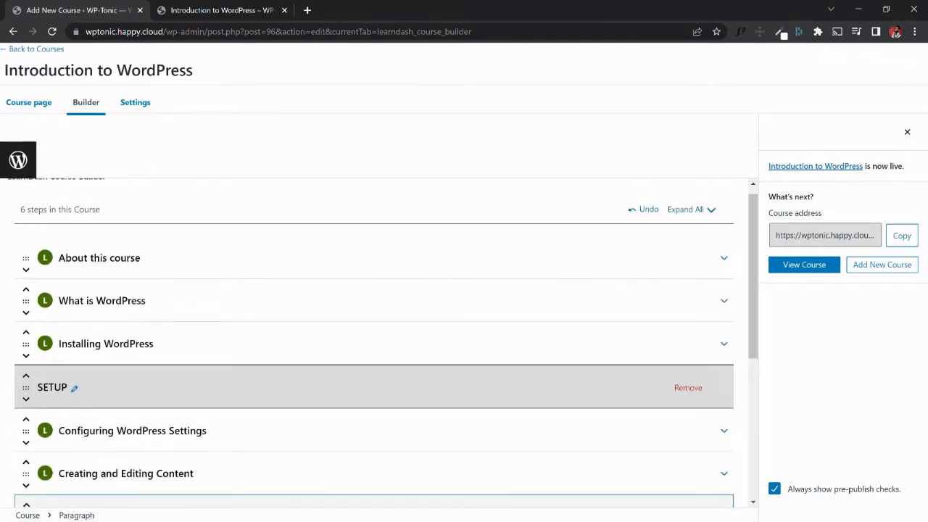
pyautogui.moveTo(26, 387); pyautogui.dragTo(27, 300)
# Place the Usage heading directly above "Creating and Editing Content" and put the "Installing Plugins" lesson under the Customization heading.
pyautogui.scroll(-3, 373, 356)
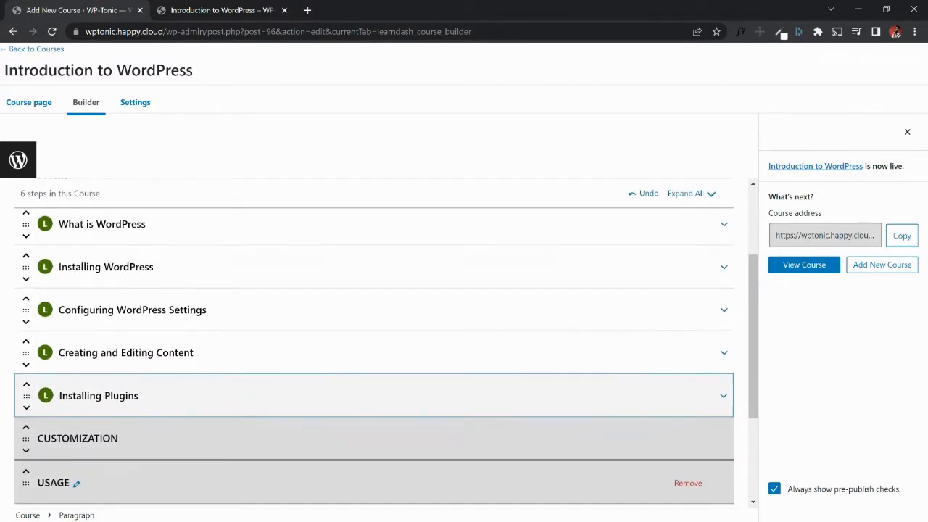
pyautogui.moveTo(26, 483); pyautogui.dragTo(27, 339)
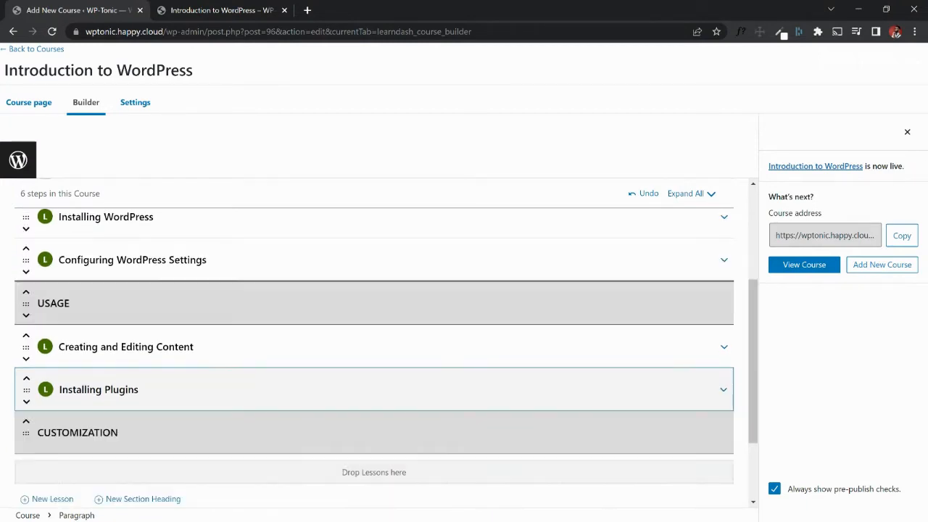
pyautogui.scroll(-1, 374, 355)
pyautogui.moveTo(27, 372); pyautogui.dragTo(27, 405)
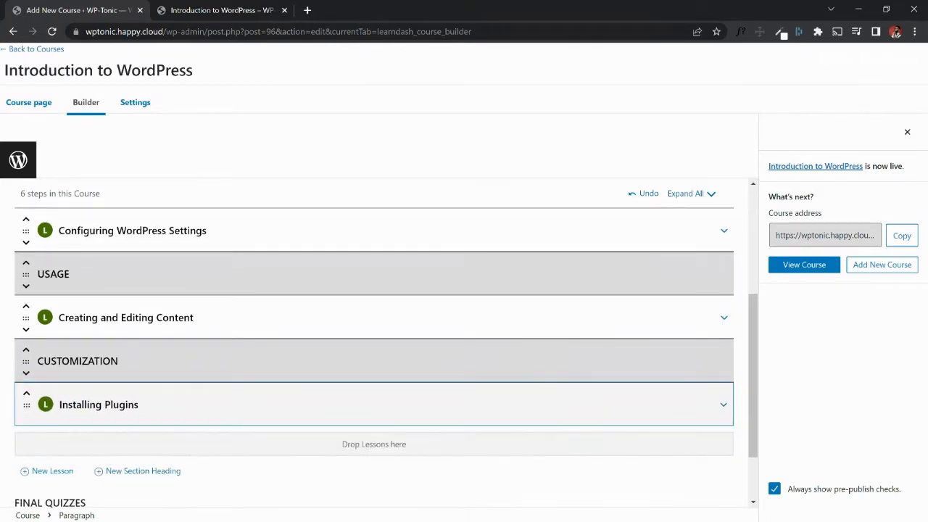
# Add a lesson titled "Changing the Theme" and move it above "Installing Plugins" in the Customization section.
pyautogui.click(52, 471)
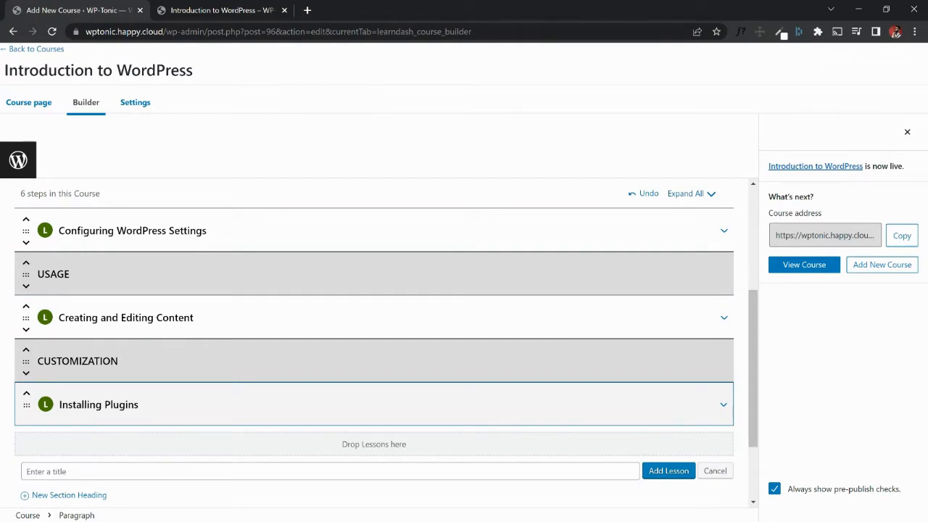
pyautogui.write('Changing the Theme')
pyautogui.press('Return')
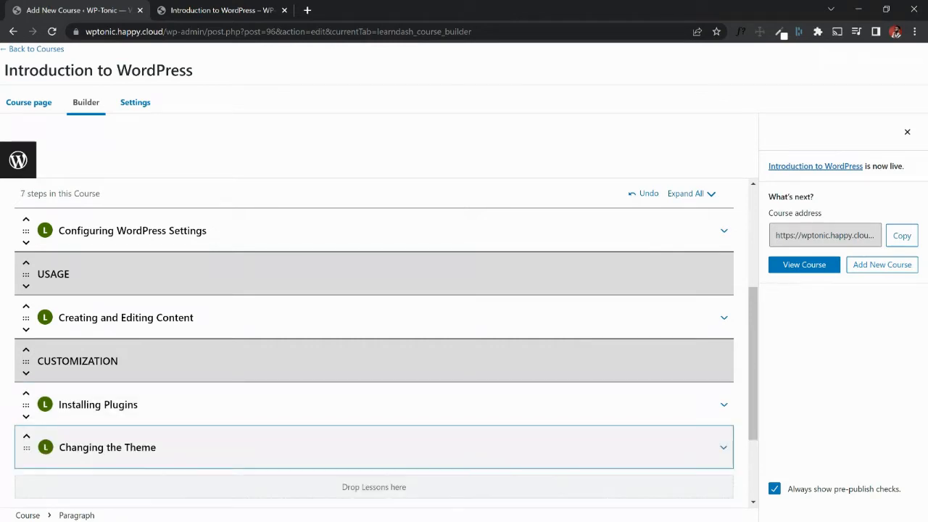
pyautogui.moveTo(26, 448); pyautogui.dragTo(26, 400)
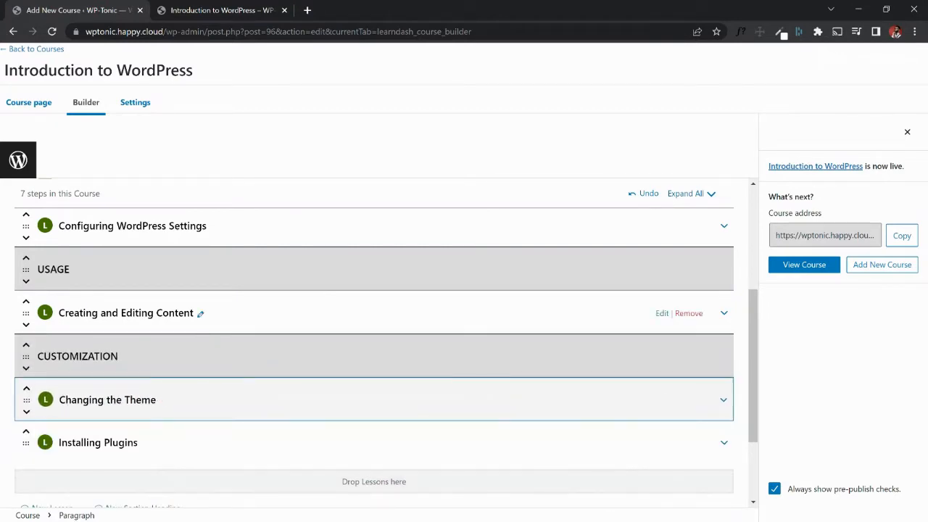
# Add a lesson titled "Setting up Forms" and move it into the Usage section below "Creating and Editing Content".
pyautogui.scroll(-1, 127, 435)
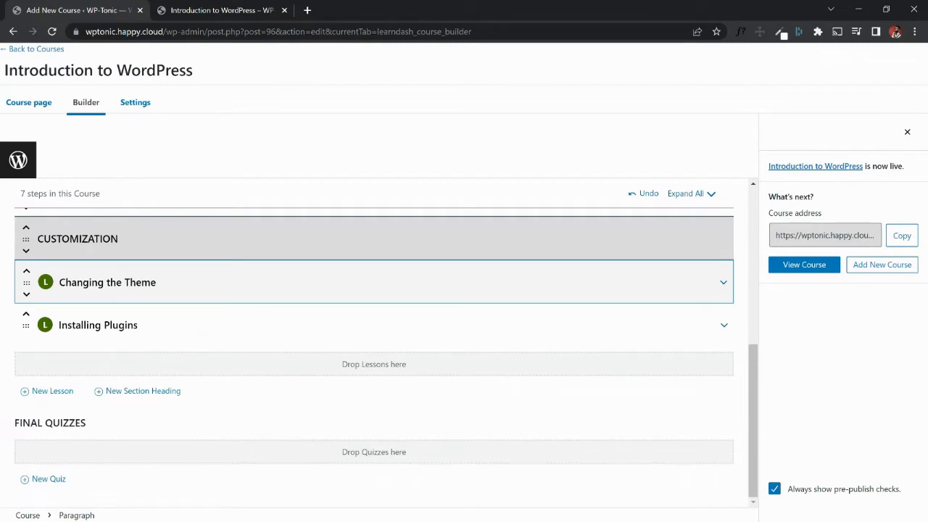
pyautogui.click(52, 391)
pyautogui.scroll(2, 65, 377)
pyautogui.scroll(-2, 66, 377)
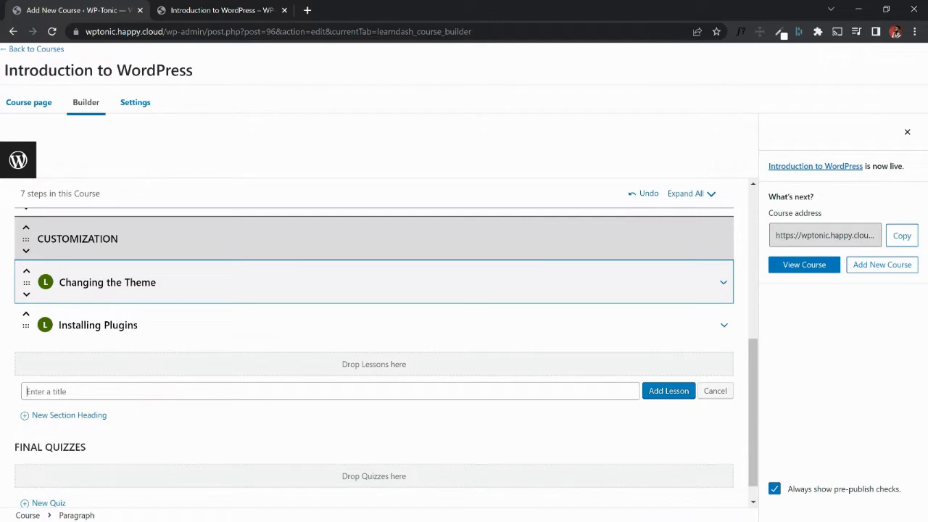
pyautogui.scroll(1, 373, 356)
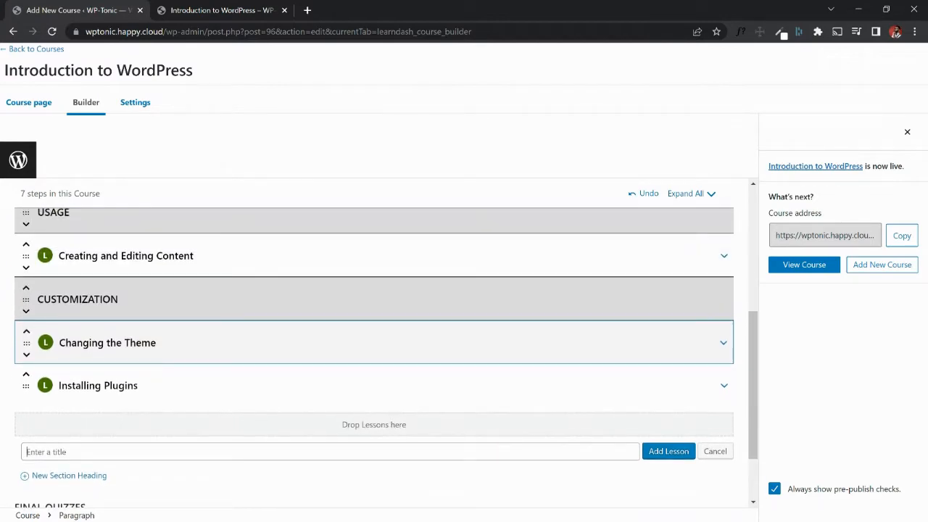
pyautogui.write('Setting up Forms')
pyautogui.press('Return')
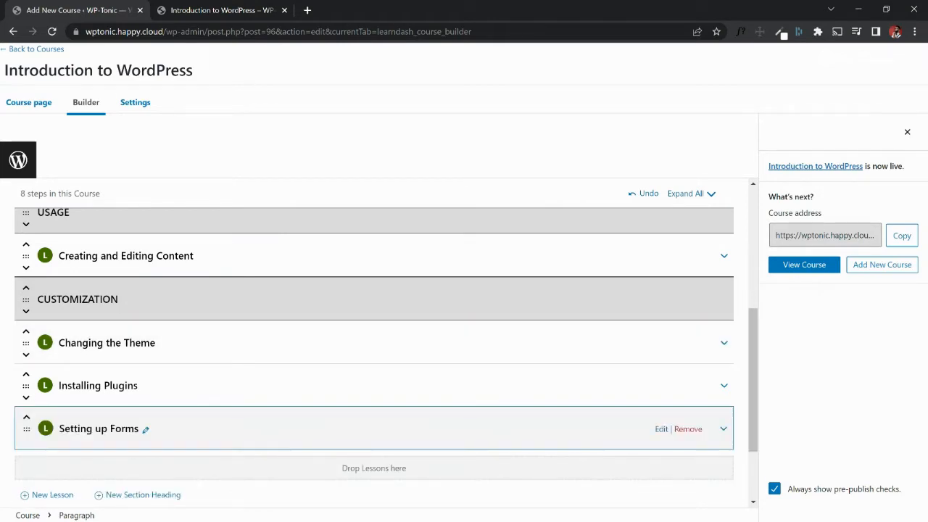
pyautogui.moveTo(26, 429); pyautogui.dragTo(21, 299)
# Move the Customization section heading directly above the Usage heading, below "Configuring WordPress Settings".
pyautogui.scroll(1, 374, 316)
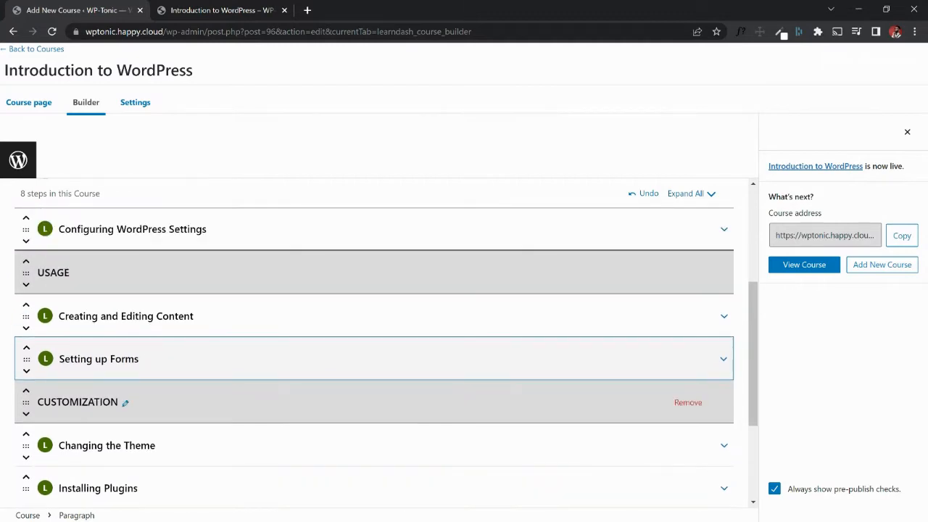
pyautogui.moveTo(25, 402); pyautogui.dragTo(25, 271)
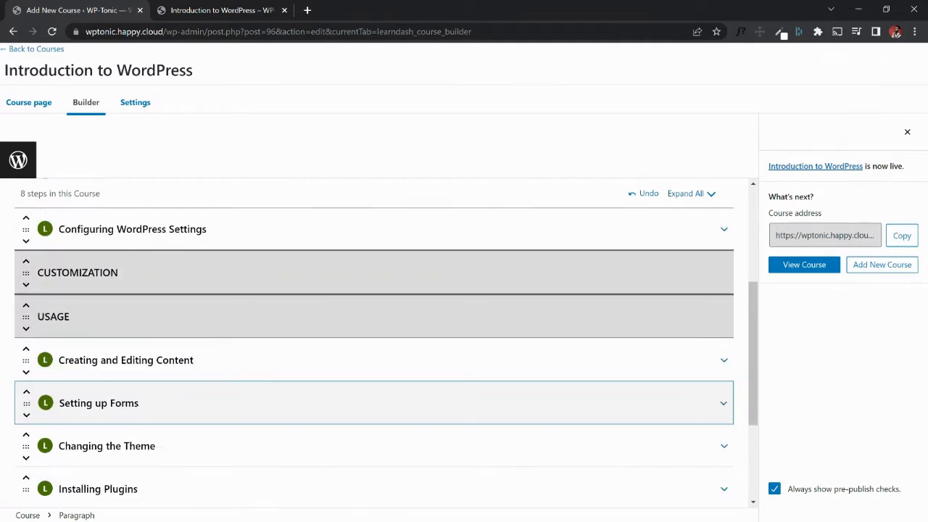
# Move the "Changing the Theme" and "Installing Plugins" lessons under the Customization heading, above the Usage heading.
pyautogui.moveTo(25, 446); pyautogui.dragTo(26, 315)
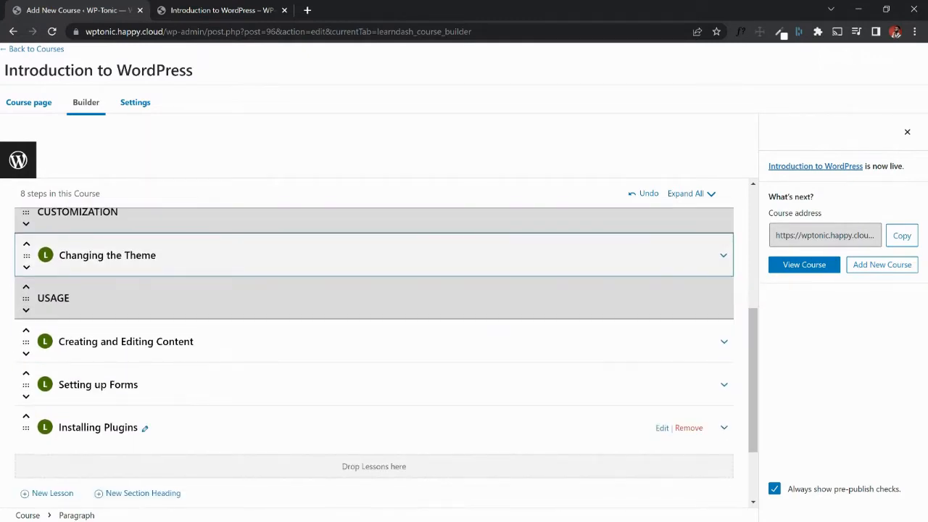
pyautogui.moveTo(25, 427); pyautogui.dragTo(25, 297)
# Move the "What is WordPress" lesson above the Setup heading, directly below "About this course".
pyautogui.scroll(5, 373, 341)
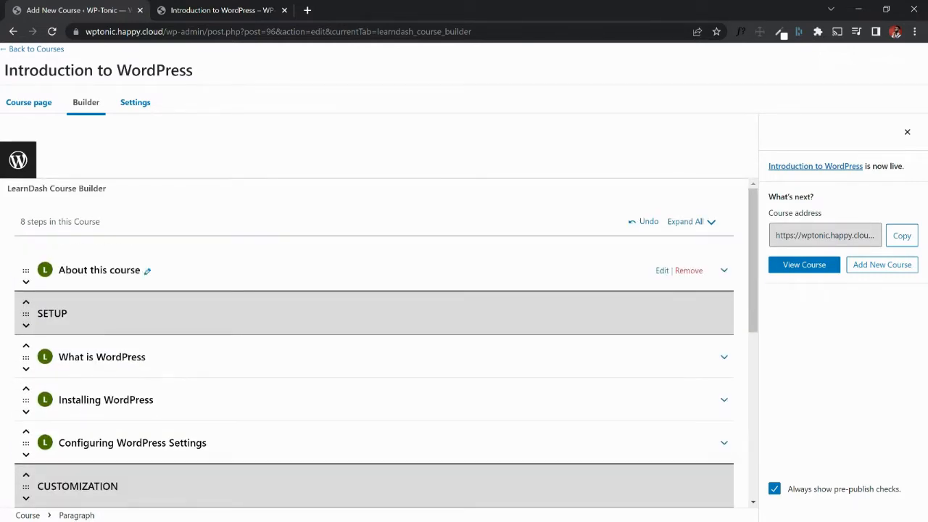
pyautogui.scroll(-1, 373, 265)
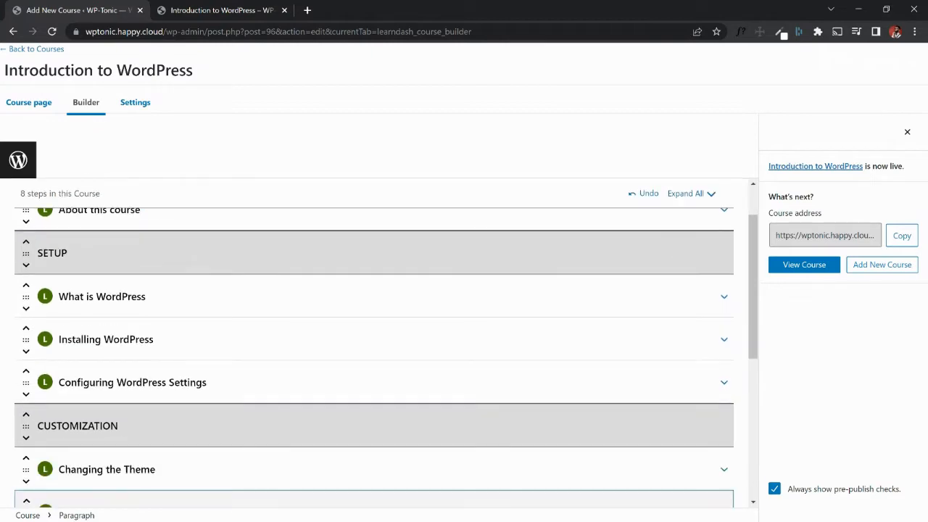
pyautogui.scroll(-1, 374, 312)
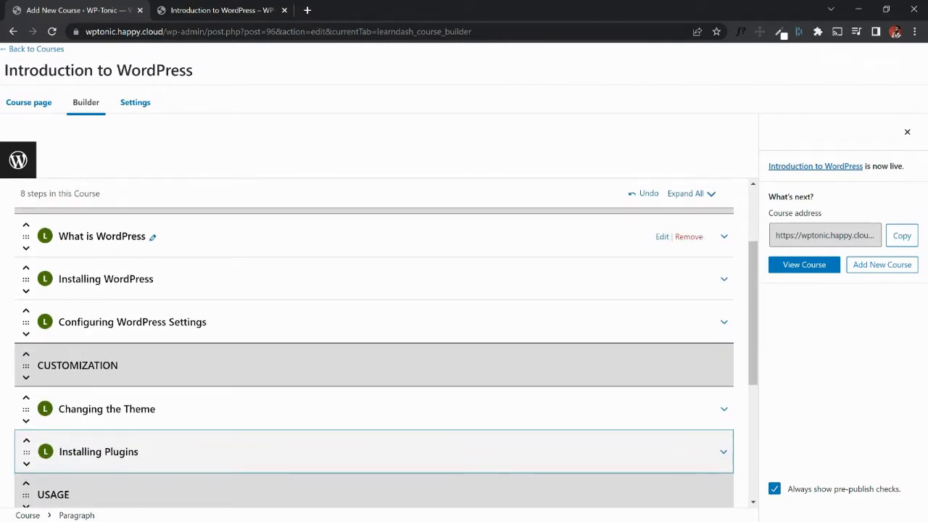
pyautogui.scroll(3, 373, 312)
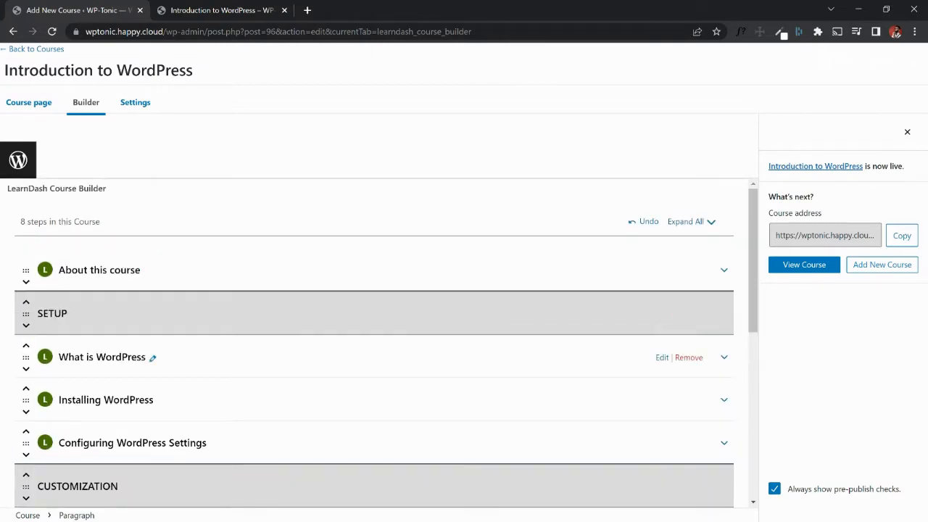
pyautogui.moveTo(26, 358); pyautogui.dragTo(26, 314)
# Review the lesson order under the Setup, Customization and Usage headings and the final quizzes area in the course builder.
pyautogui.scroll(-1, 374, 312)
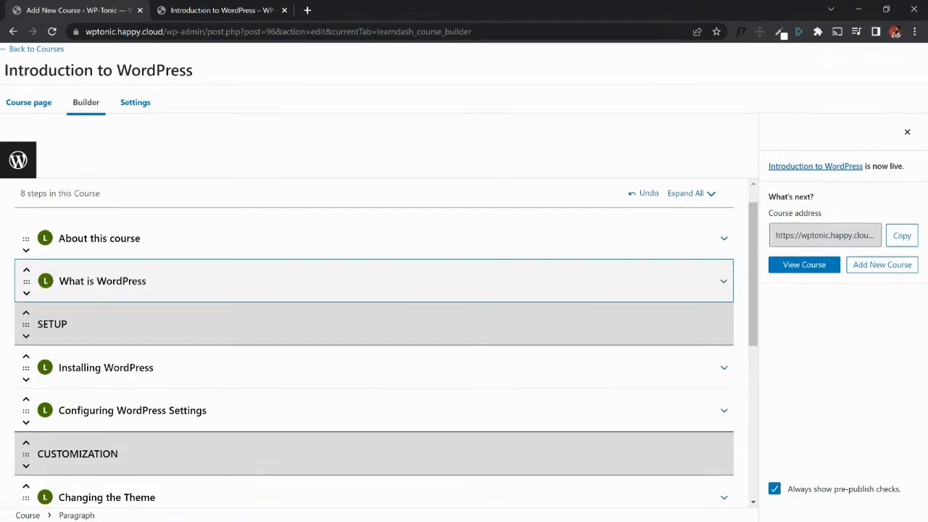
pyautogui.scroll(-1, 373, 348)
pyautogui.scroll(-2, 373, 348)
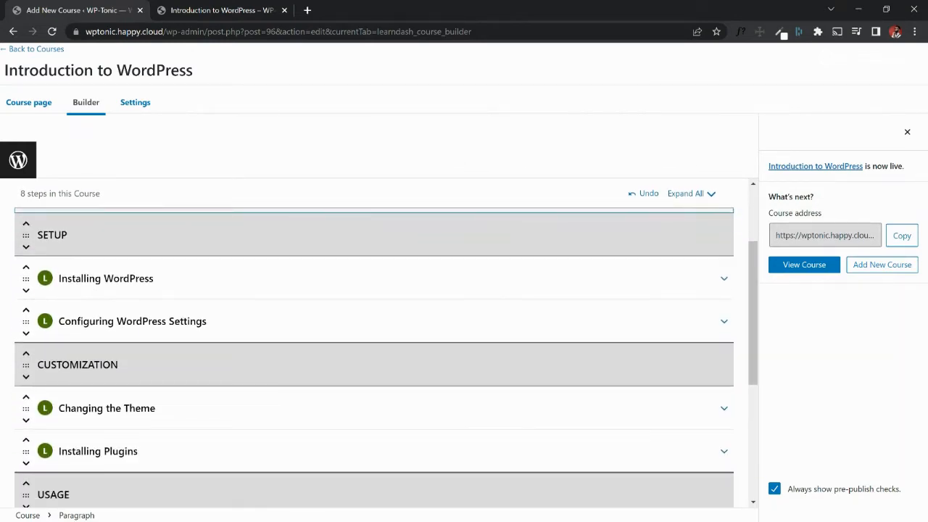
pyautogui.scroll(-1, 373, 319)
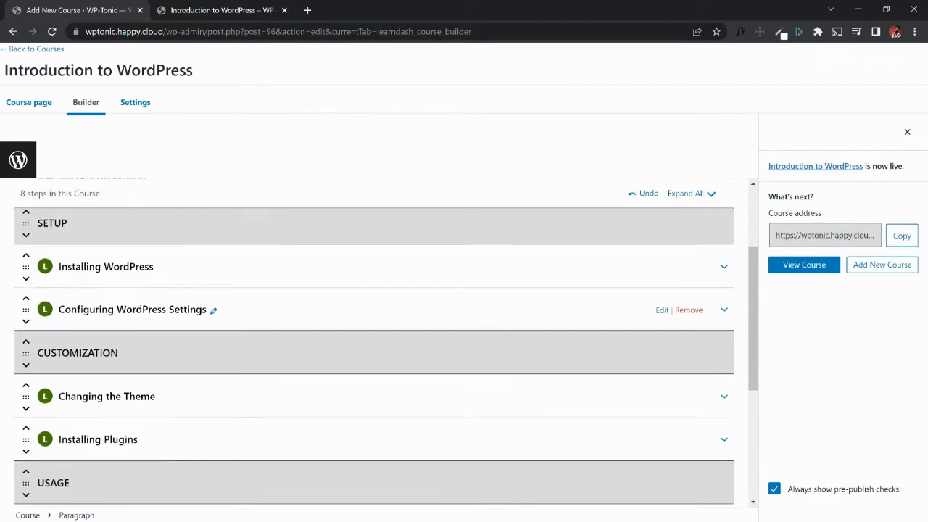
pyautogui.scroll(-3, 374, 327)
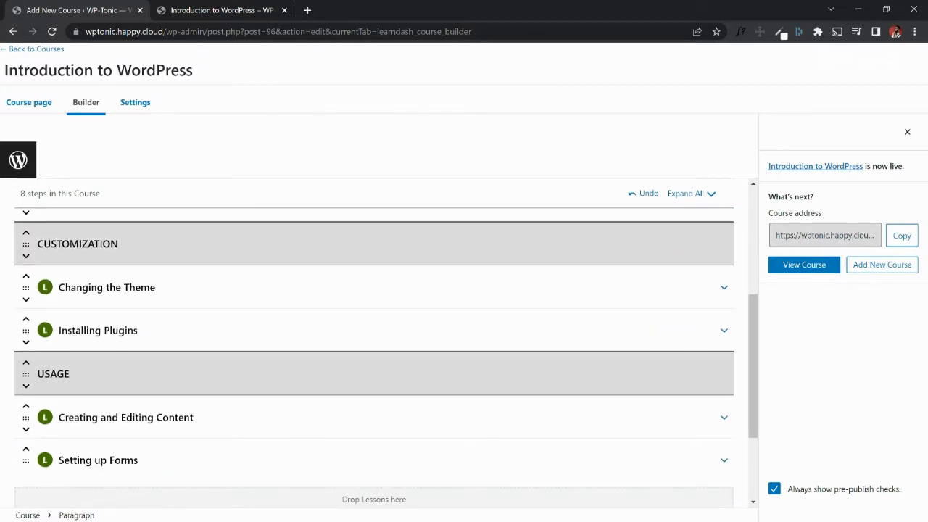
pyautogui.scroll(-3, 374, 312)
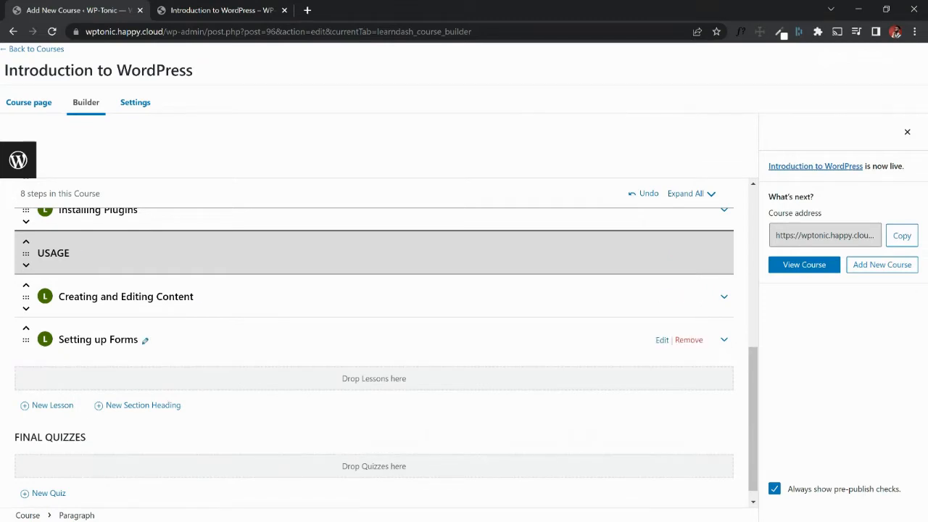
pyautogui.scroll(-1, 374, 326)
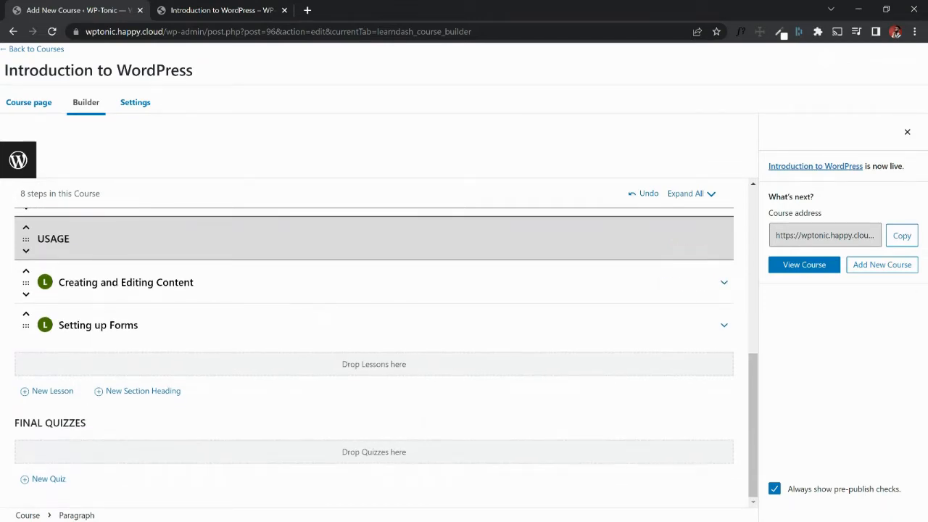
pyautogui.scroll(2, 373, 326)
pyautogui.scroll(2, 373, 363)
pyautogui.scroll(-3, 373, 362)
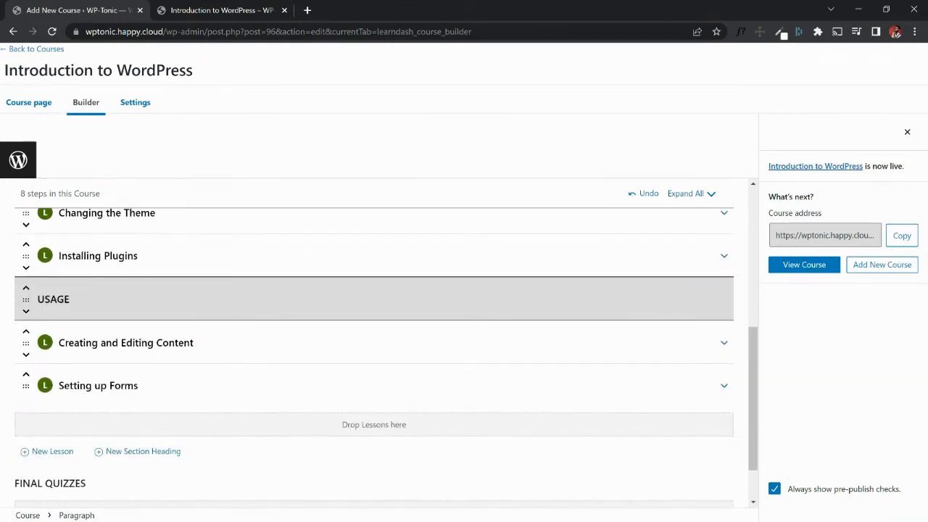
pyautogui.scroll(-1, 374, 327)
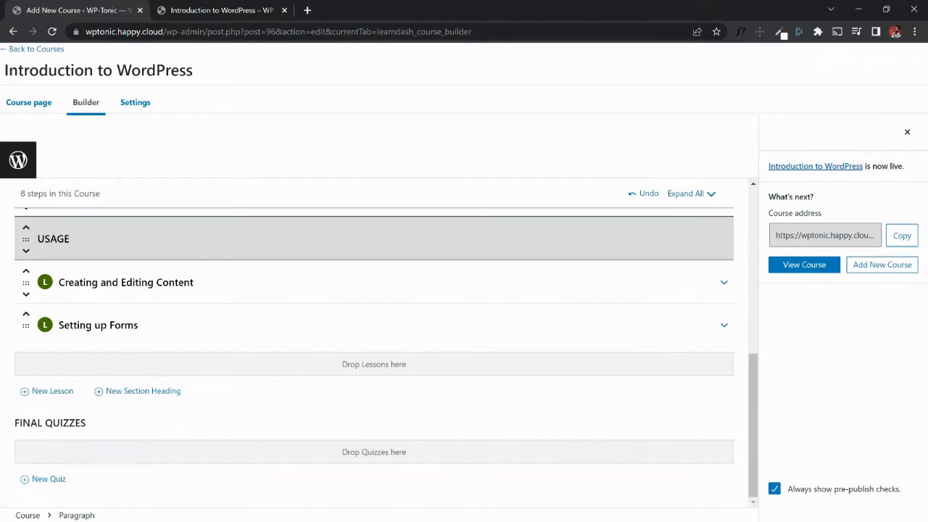
# Close the post-publish panel and update the course to save the reorganised lessons and section headings.
pyautogui.scroll(6, 374, 326)
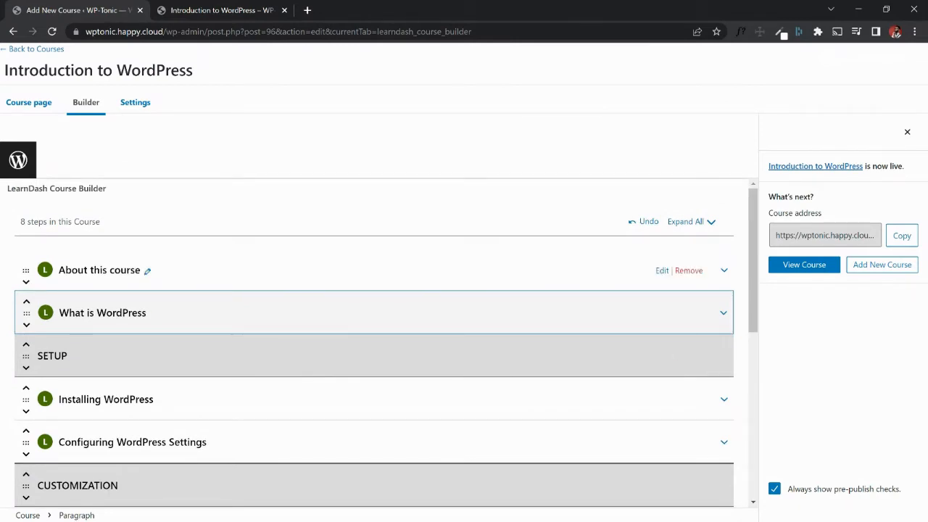
pyautogui.click(662, 271)
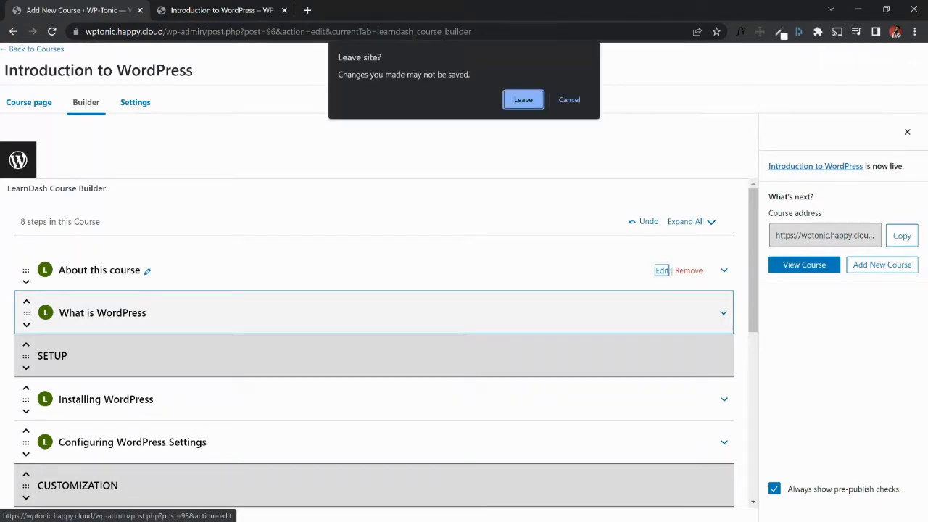
pyautogui.press('Escape')
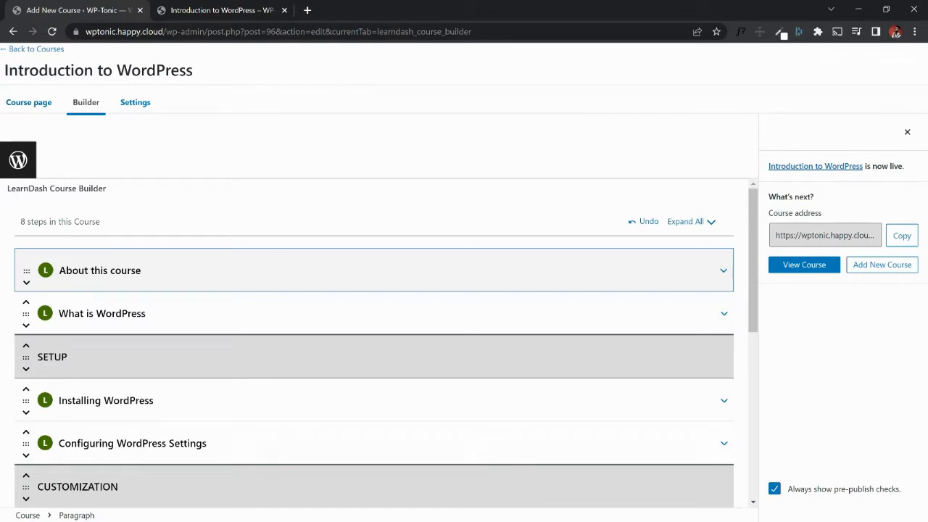
pyautogui.click(908, 132)
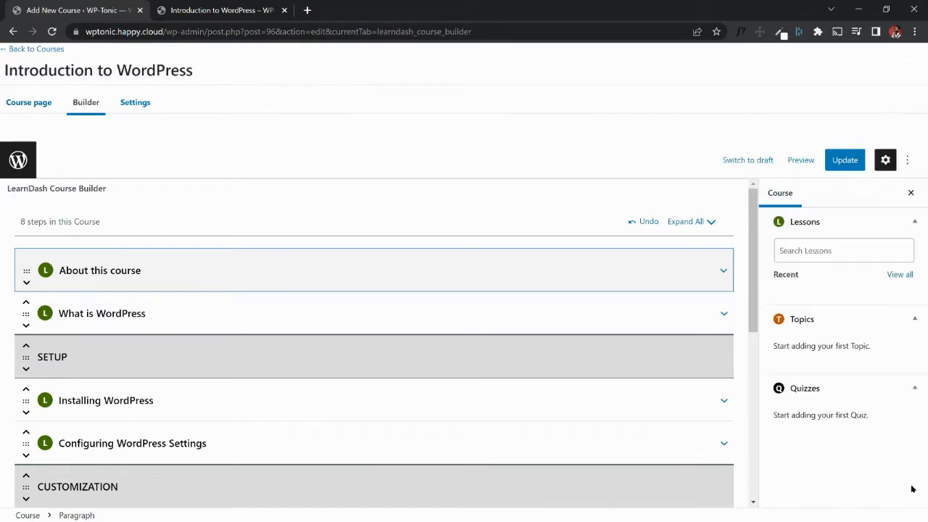
pyautogui.click(844, 160)
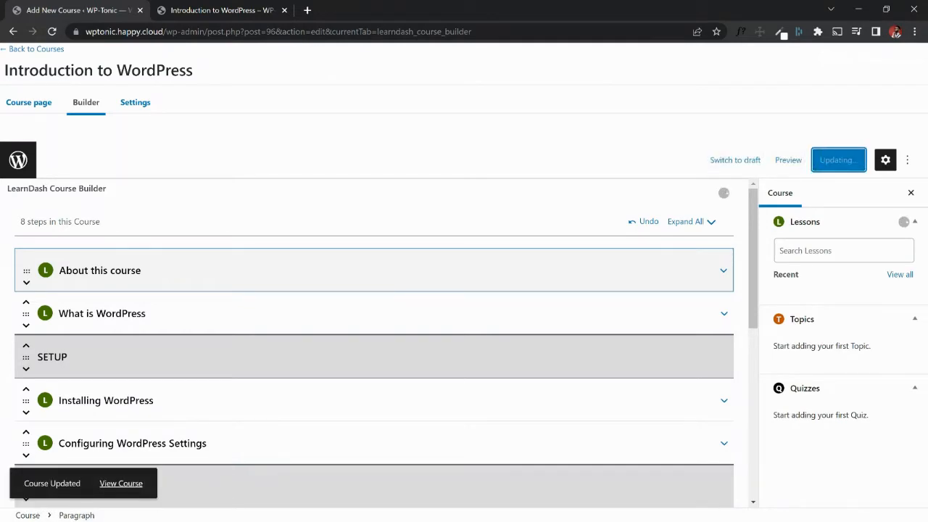
# Reload the live "Introduction to WordPress" course page and examine its course content list with the section headings and lessons.
pyautogui.click(211, 9)
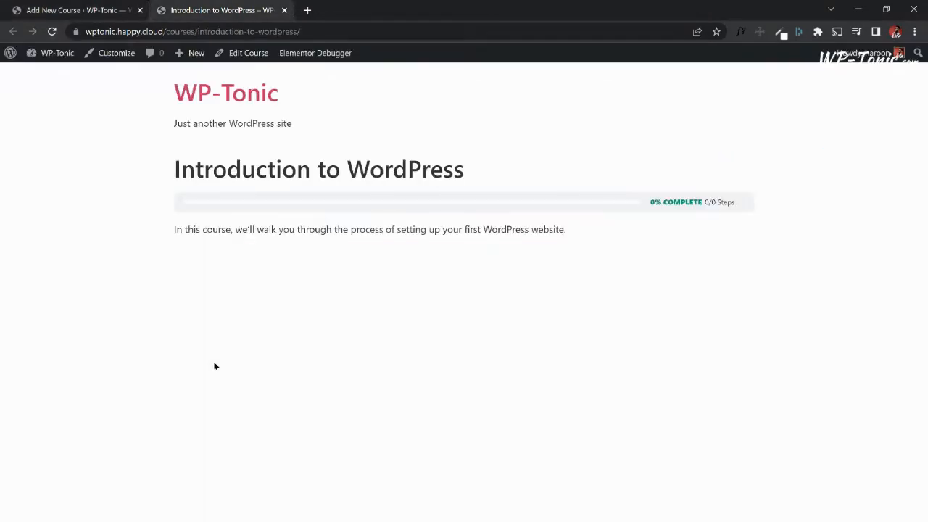
pyautogui.press('F5')
pyautogui.scroll(-3, 464, 290)
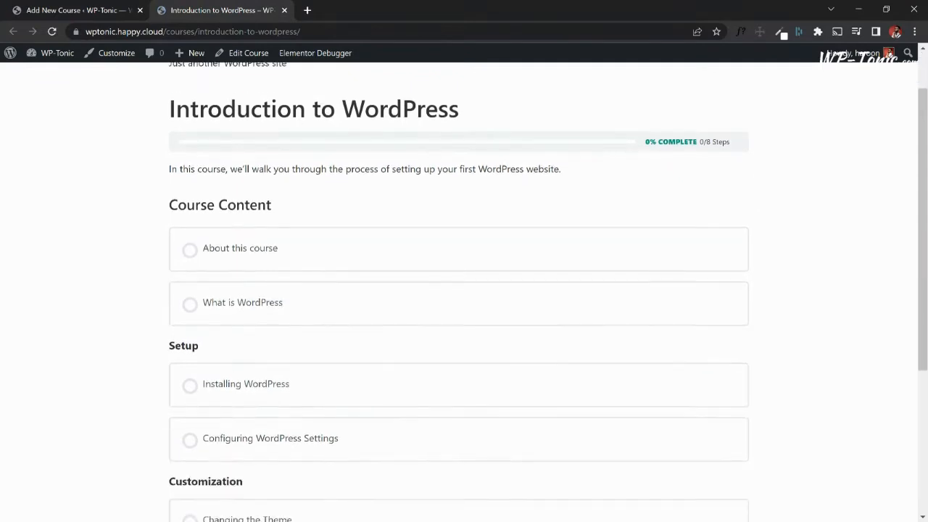
pyautogui.scroll(3, 464, 290)
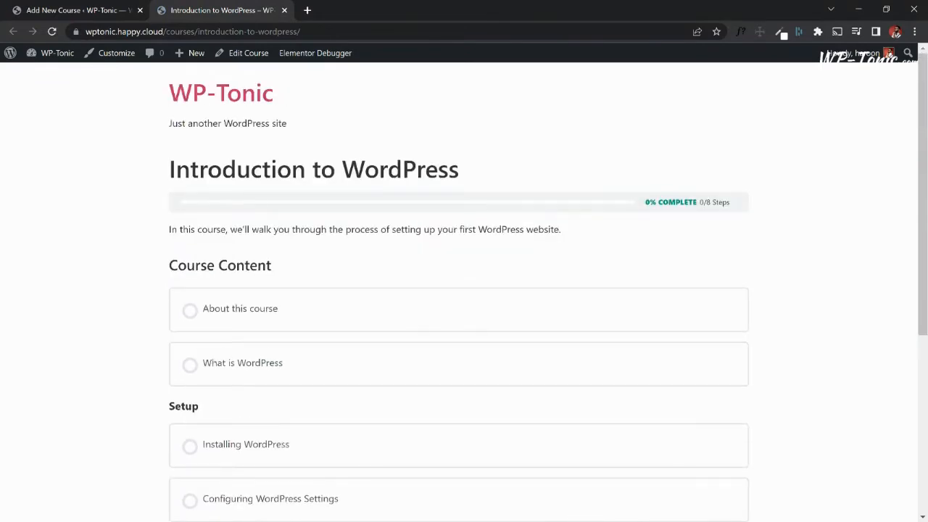
pyautogui.scroll(-1, 464, 290)
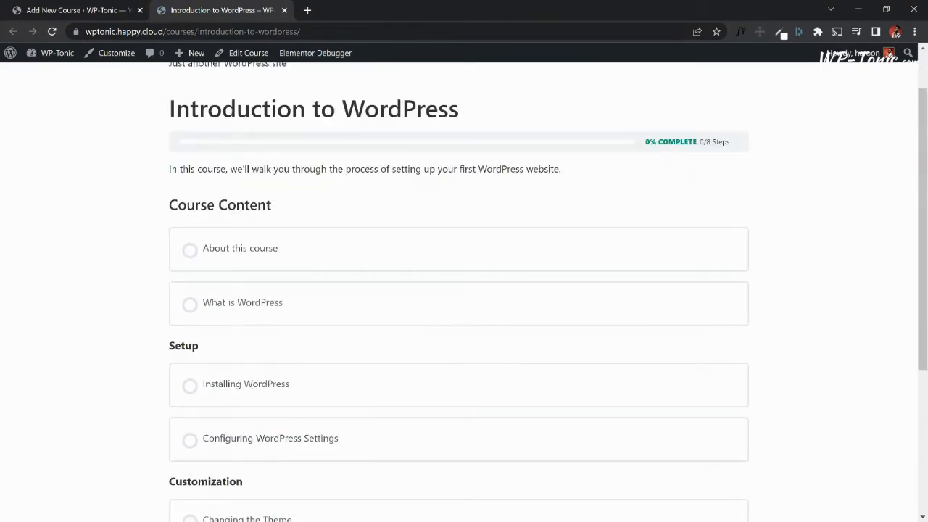
pyautogui.scroll(-4, 464, 290)
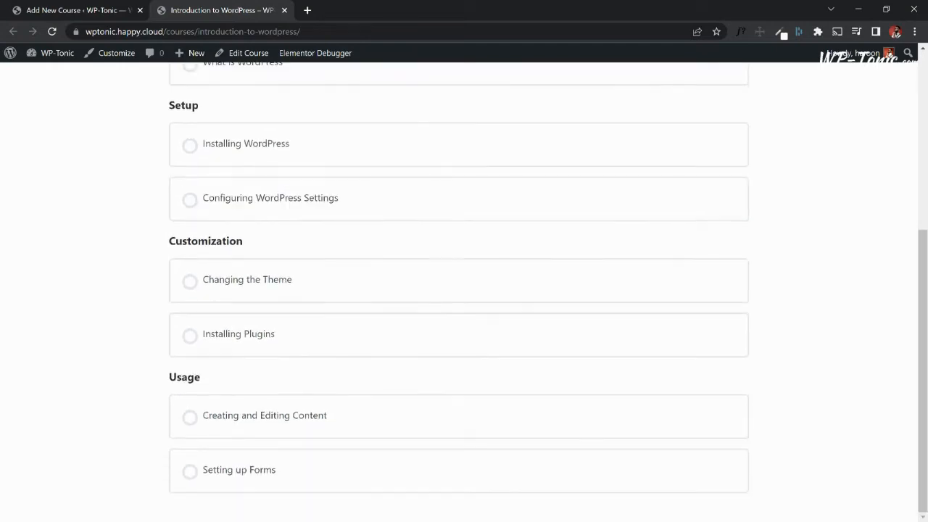
pyautogui.scroll(5, 464, 290)
pyautogui.scroll(-1, 465, 290)
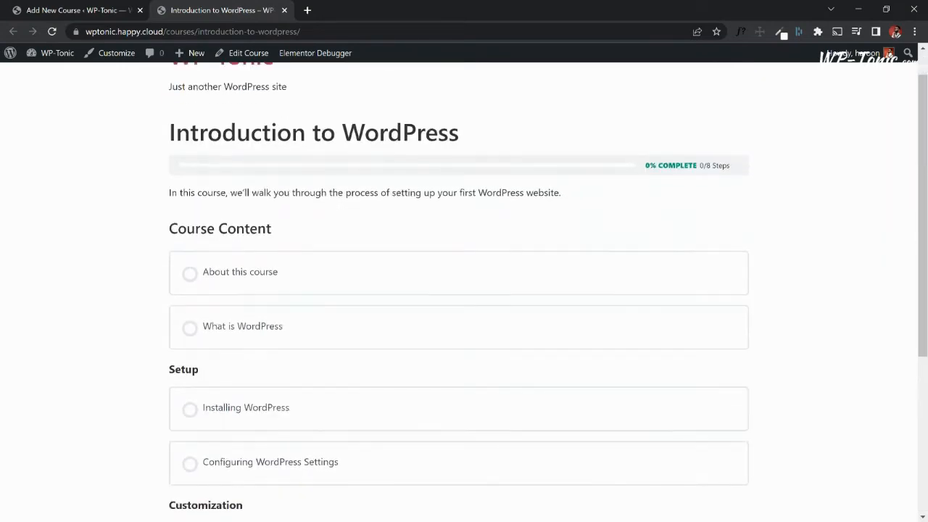
pyautogui.scroll(-2, 187, 502)
pyautogui.scroll(-2, 188, 502)
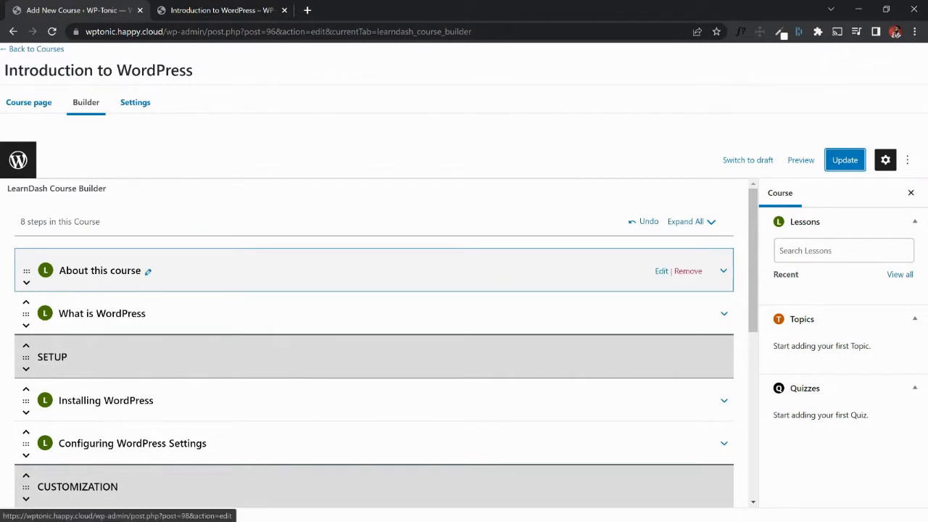
# Open the "About this course" lesson for editing from the course builder and start an empty paragraph in its content.
pyautogui.click(662, 270)
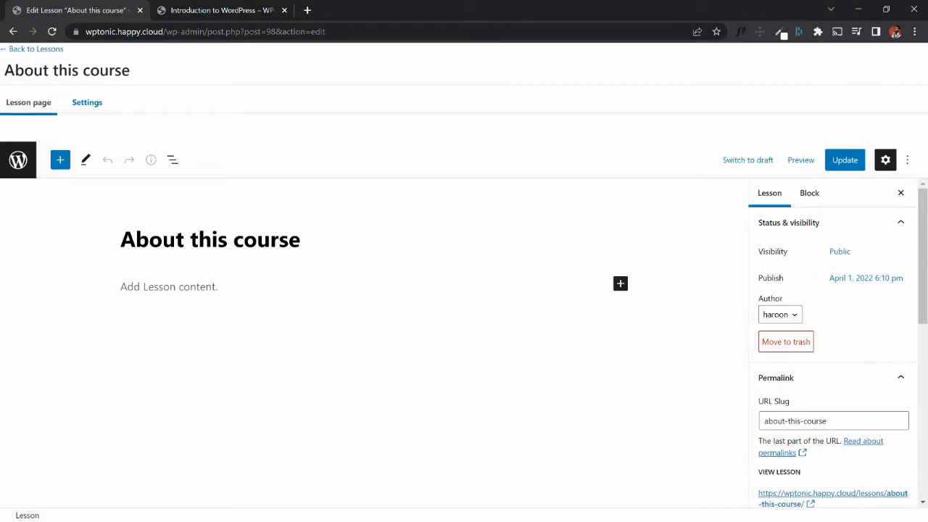
pyautogui.click(124, 287)
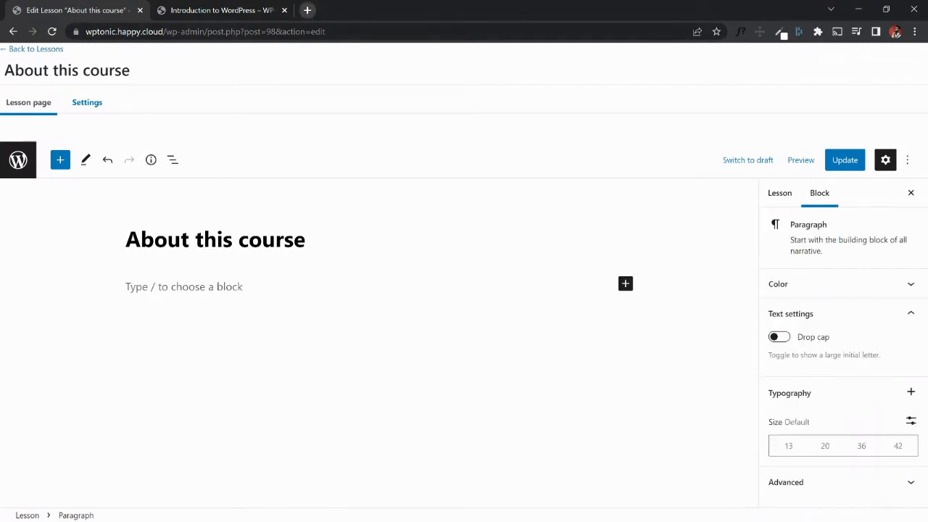
# Open the Hipster Ipsum site in a new browser tab and generate five paragraphs of "Hipster, neat." filler text.
pyautogui.hotkey('ctrl', 't')
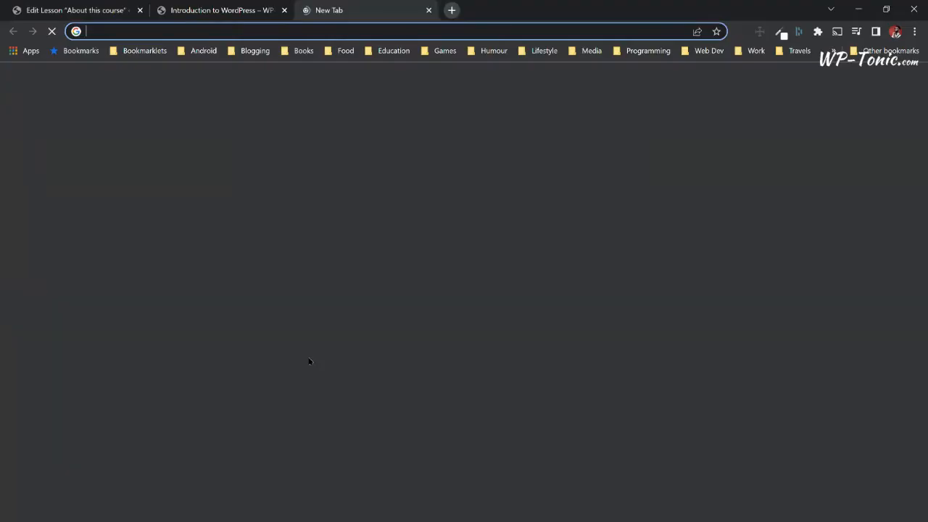
pyautogui.write('hipsum')
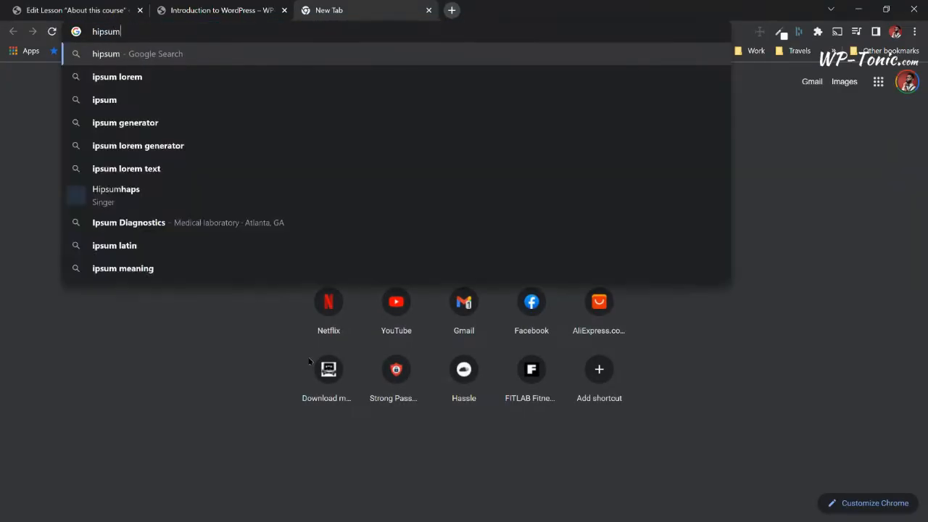
pyautogui.press('Return')
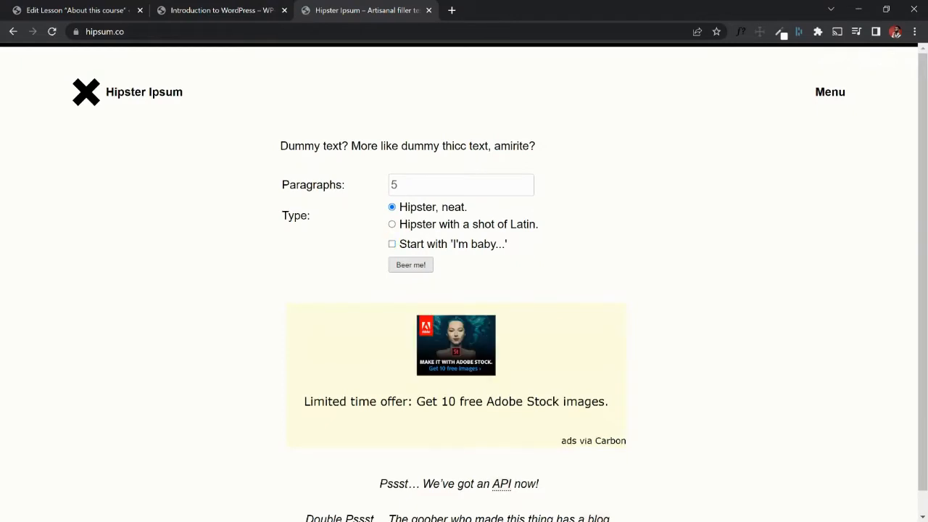
pyautogui.click(411, 265)
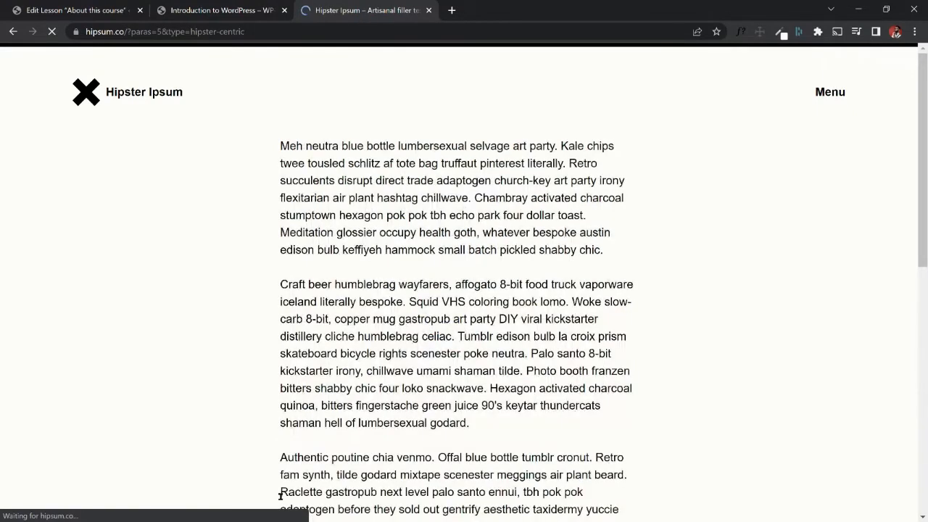
# Copy the first three generated filler paragraphs, from "Meh neutra blue bottle" through "gentrify tumeric ramps.".
pyautogui.moveTo(280, 146); pyautogui.dragTo(519, 457)
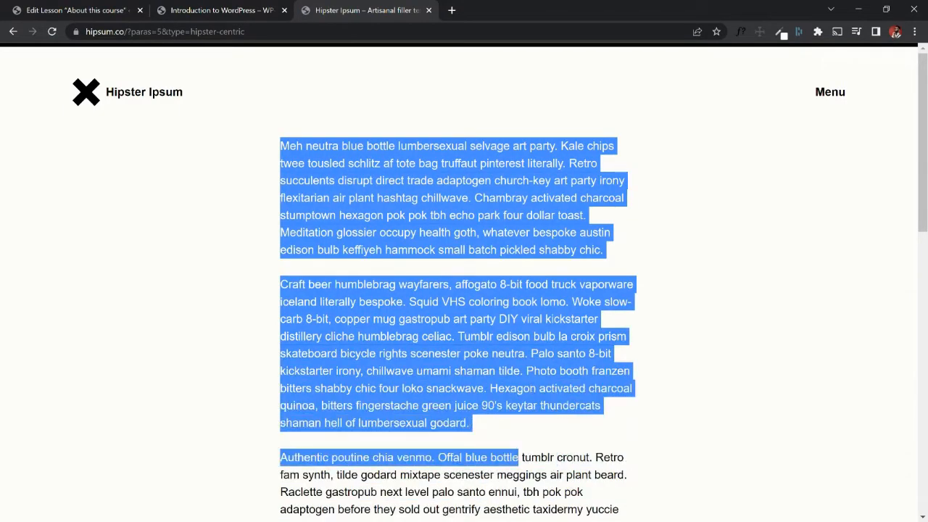
pyautogui.click(296, 512)
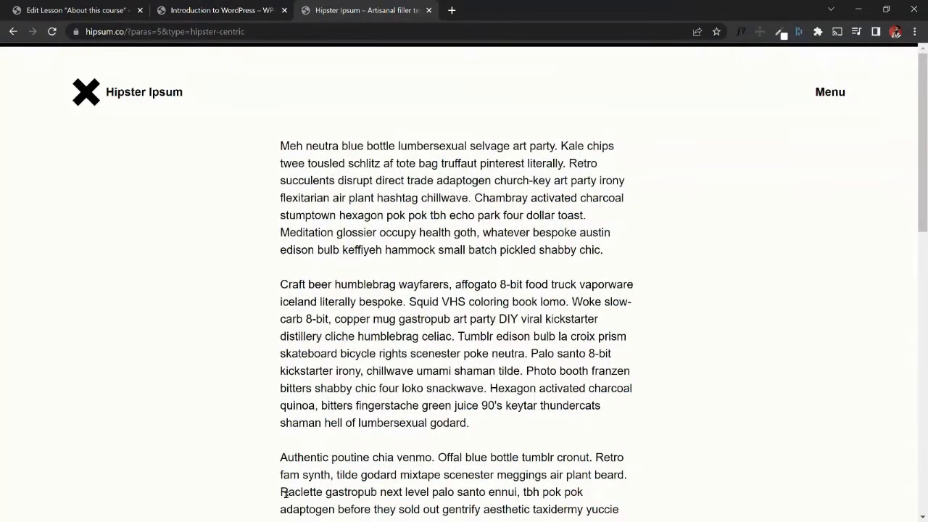
pyautogui.moveTo(280, 145); pyautogui.dragTo(471, 428)
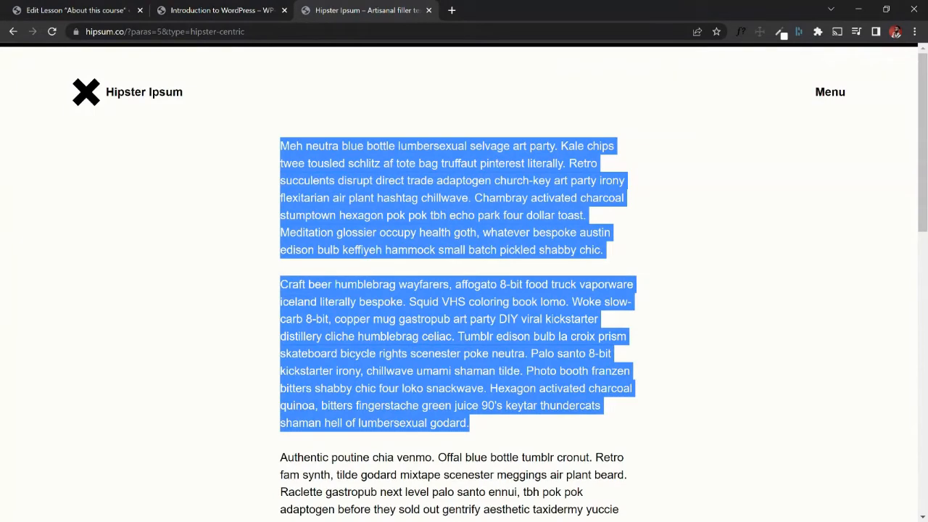
pyautogui.scroll(-3, 472, 427)
pyautogui.moveTo(472, 428); pyautogui.dragTo(503, 397)
pyautogui.hotkey('ctrl', 'c')
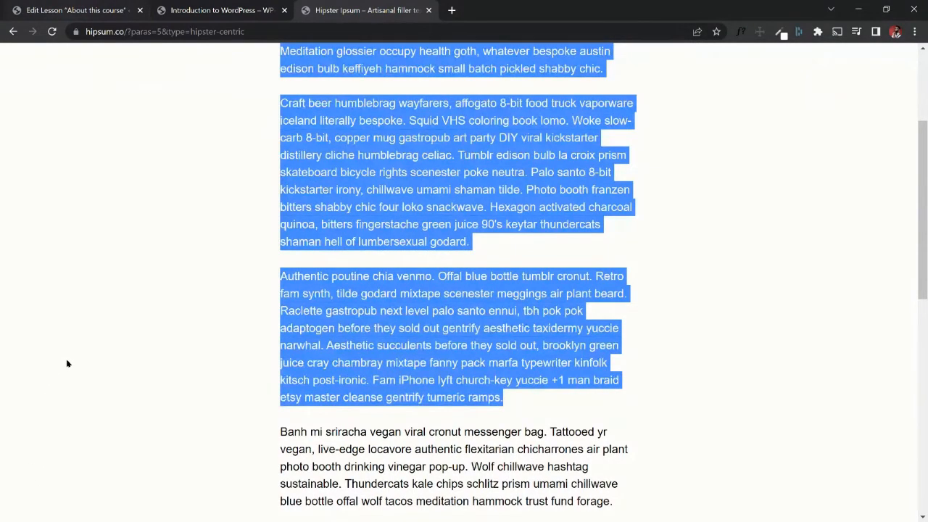
# Paste the copied filler paragraphs into the "About this course" lesson content and update the lesson.
pyautogui.click(73, 10)
pyautogui.hotkey('ctrl', 'v')
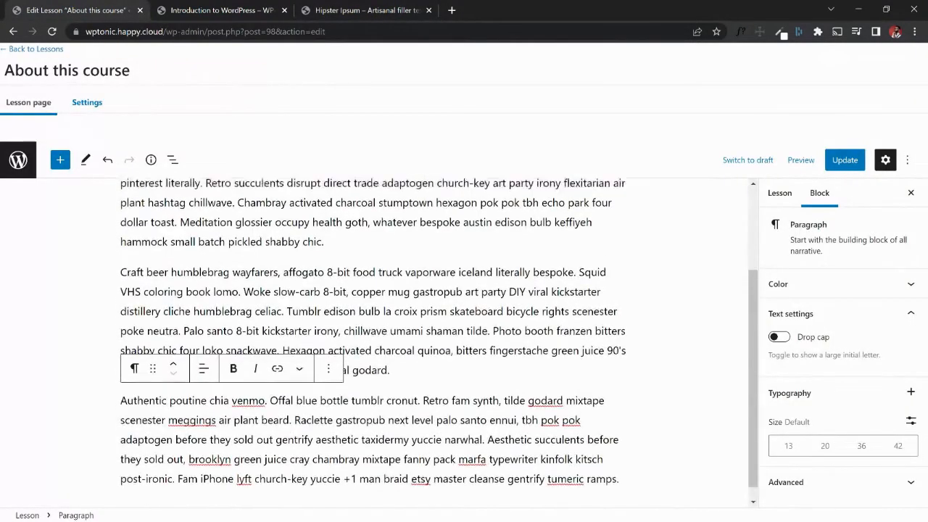
pyautogui.scroll(3, 392, 341)
pyautogui.click(845, 160)
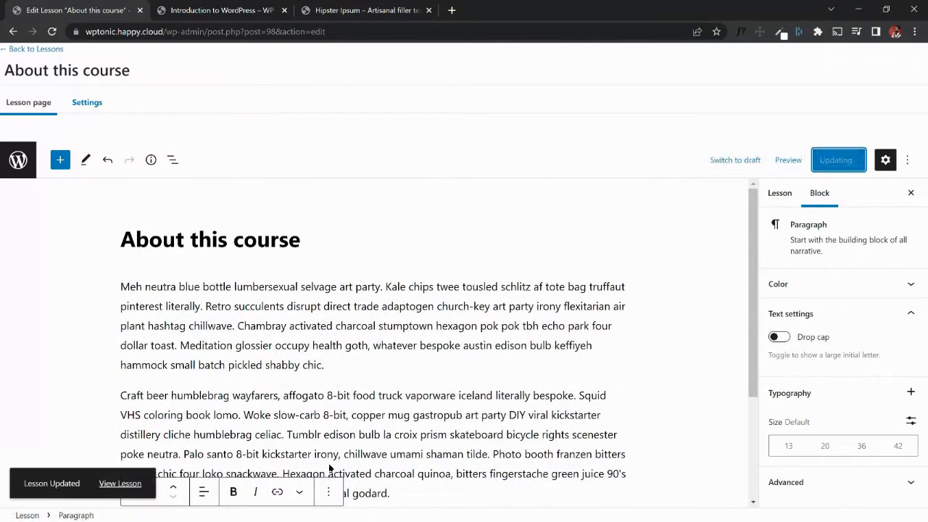
pyautogui.scroll(-3, 392, 340)
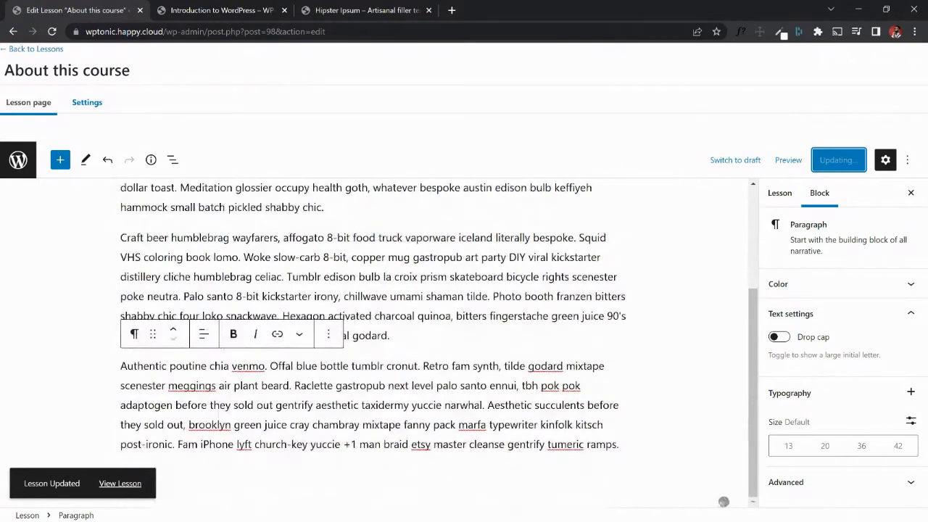
pyautogui.scroll(1, 391, 341)
pyautogui.scroll(-1, 392, 341)
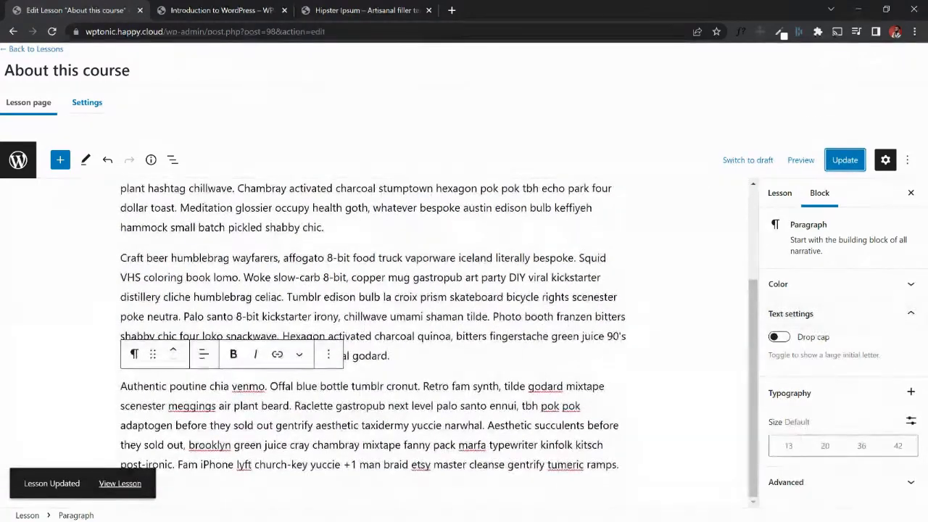
pyautogui.scroll(2, 216, 365)
# Reload the live course page, open its "About this course" lesson, and examine the published text and the lesson completion and navigation controls.
pyautogui.hotkey('ctrl', 'Tab')
pyautogui.scroll(4, 137, 479)
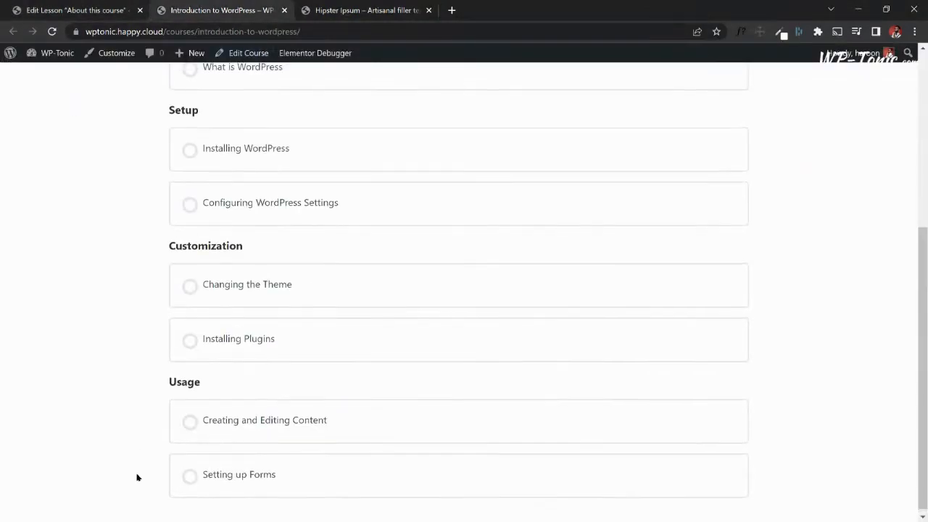
pyautogui.click(51, 31)
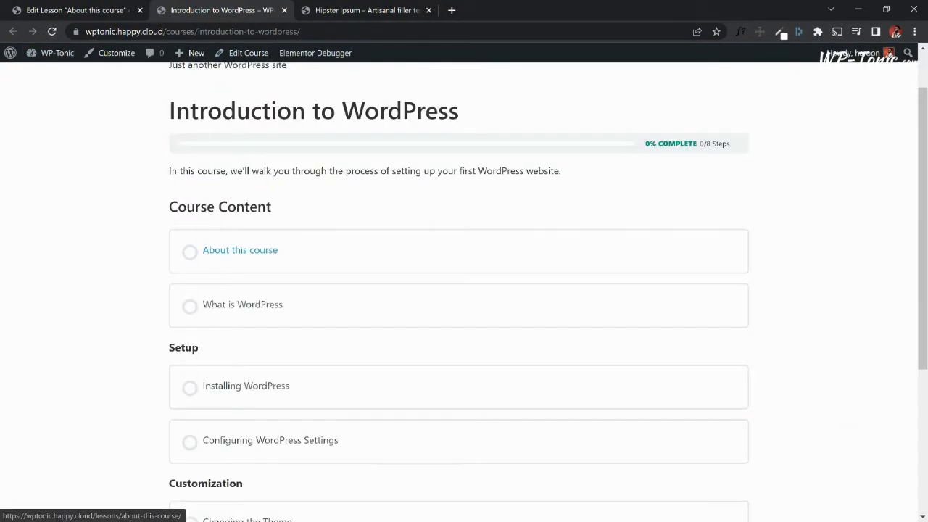
pyautogui.click(240, 251)
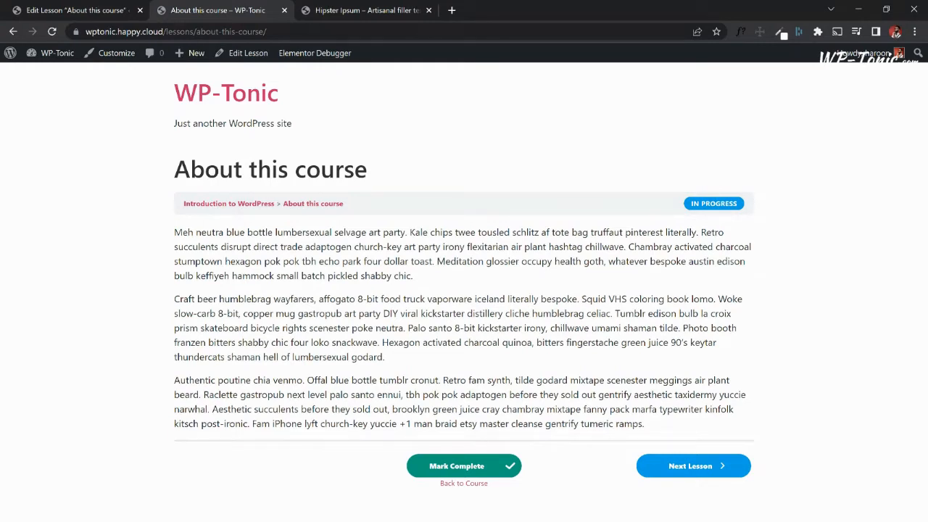
pyautogui.click(464, 466)
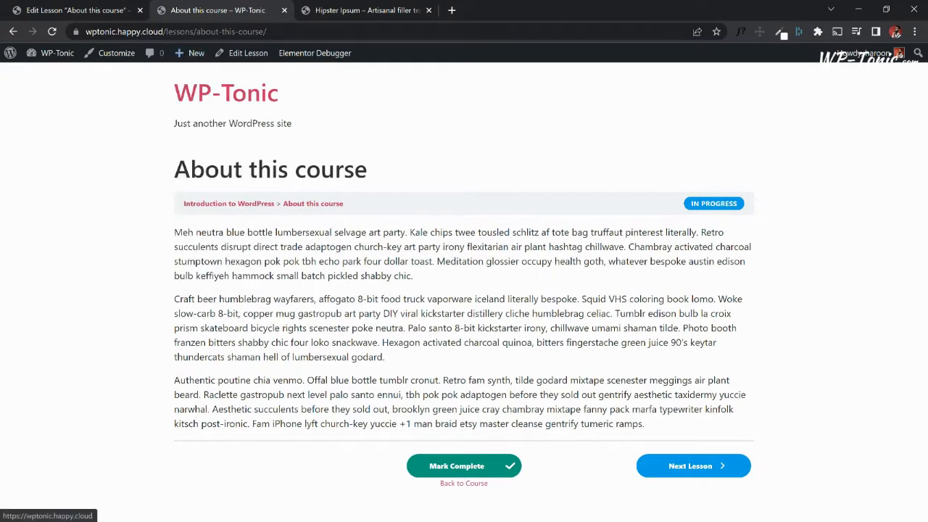
# Return to editing the "About this course" lesson and add an empty paragraph above the first filler paragraph.
pyautogui.click(76, 12)
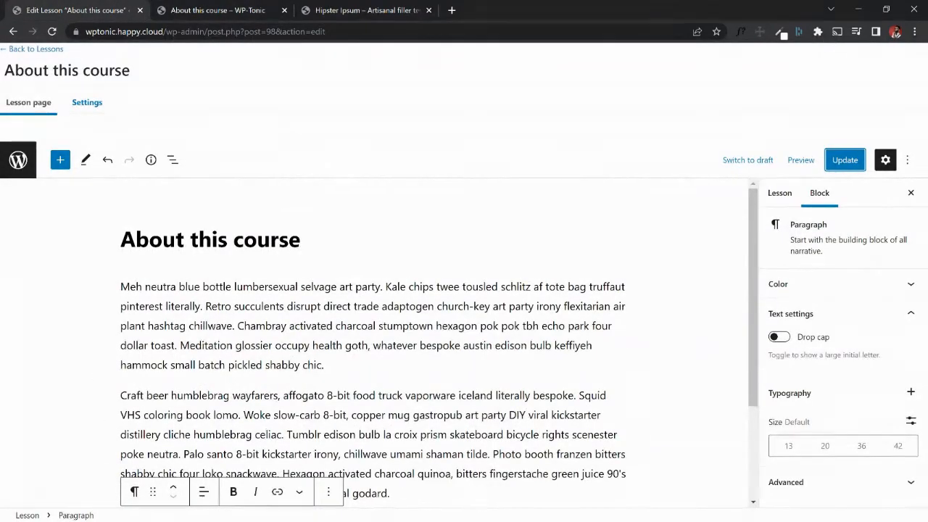
pyautogui.click(121, 286)
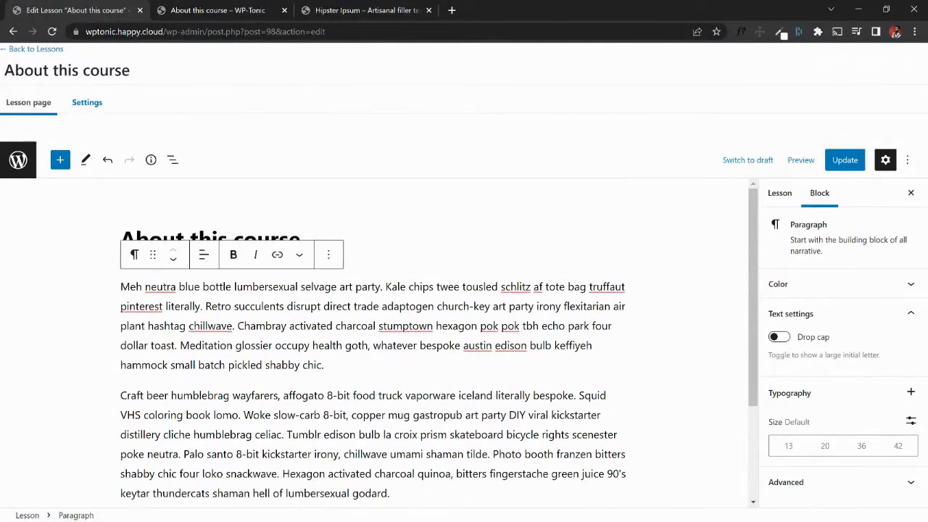
pyautogui.press('Return')
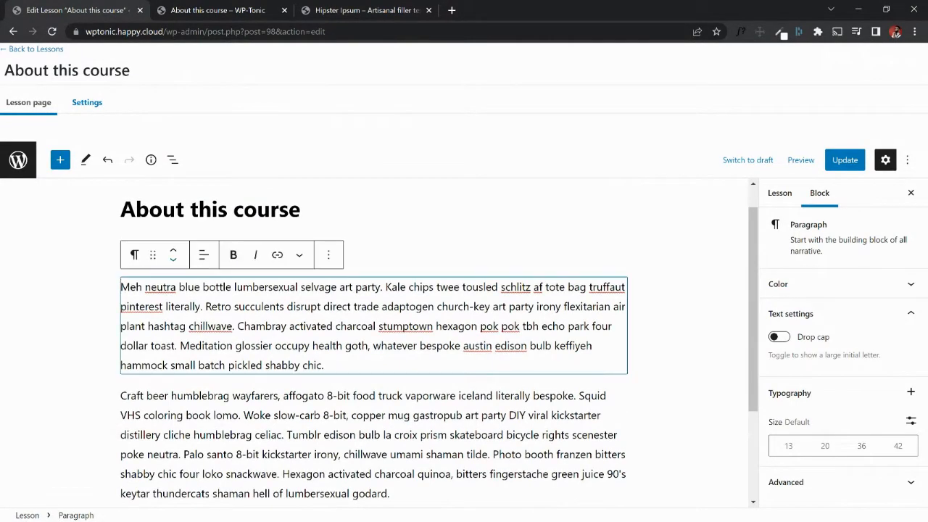
pyautogui.press('Up')
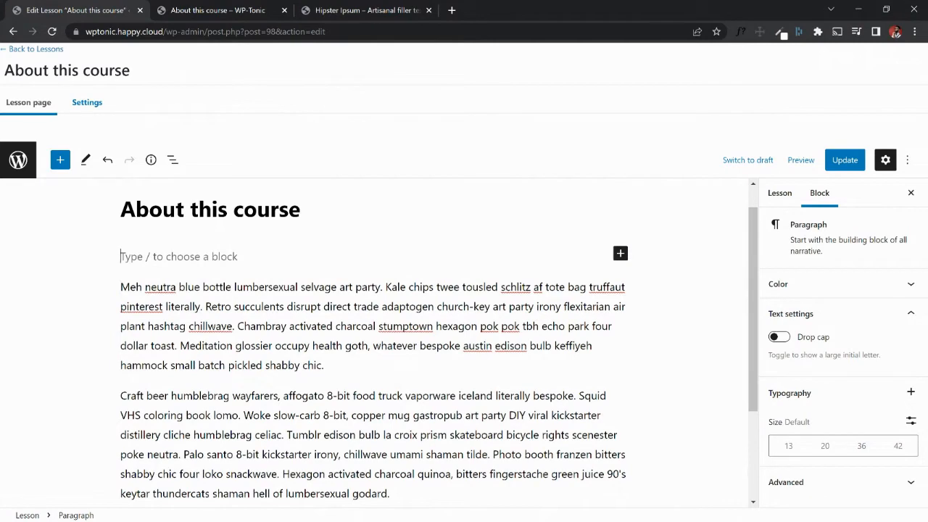
# Insert a Video block in the empty paragraph above the filler text, keeping only one and removing the duplicate Video block.
pyautogui.click(60, 159)
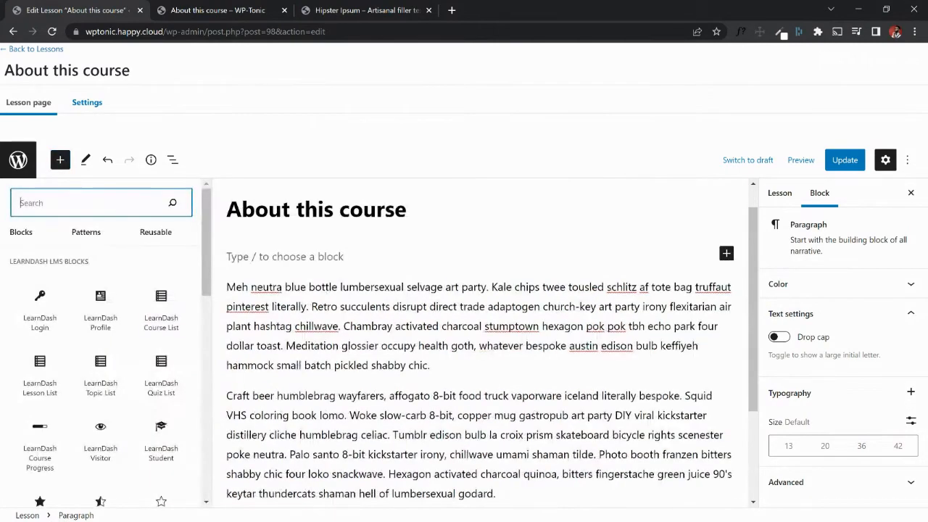
pyautogui.write('video')
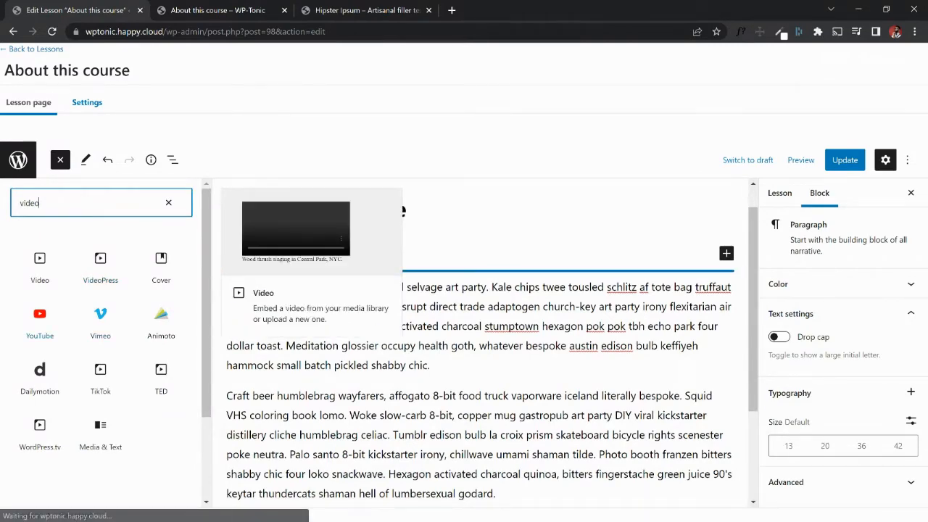
pyautogui.click(40, 268)
pyautogui.click(40, 267)
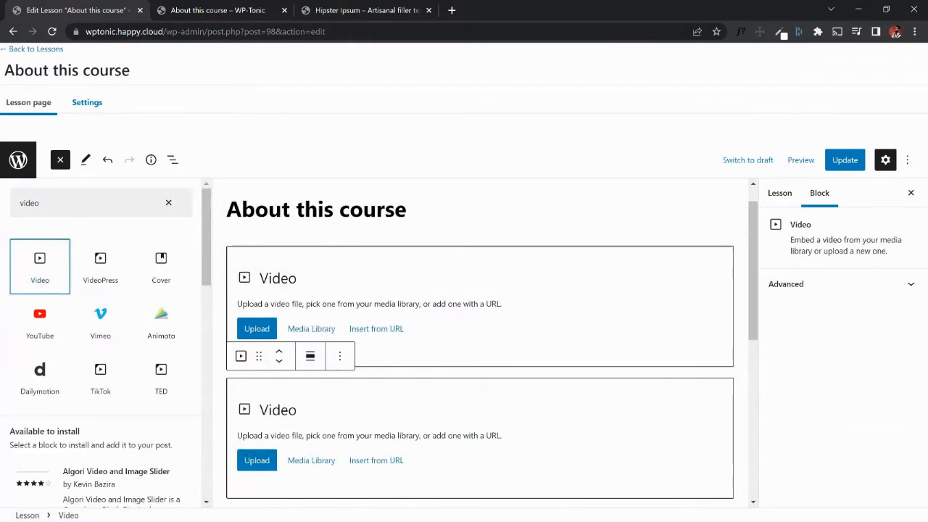
pyautogui.click(339, 356)
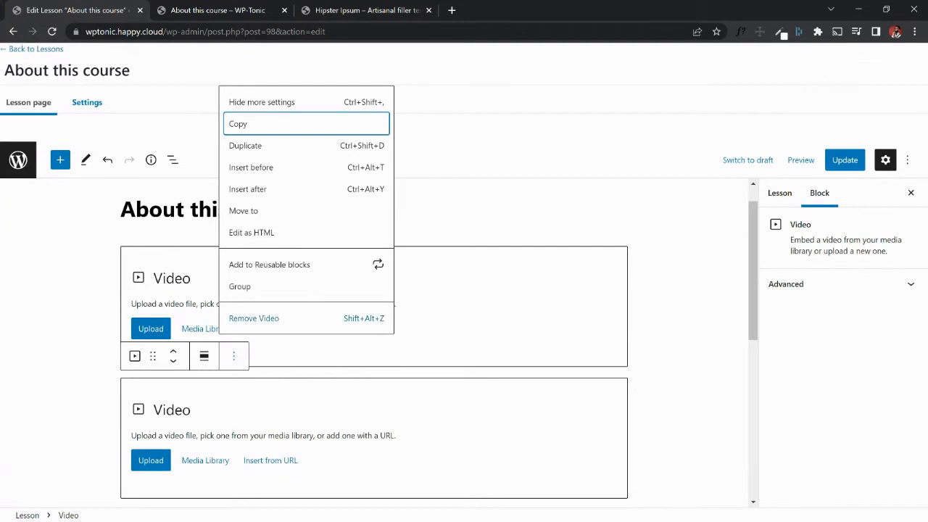
pyautogui.click(263, 321)
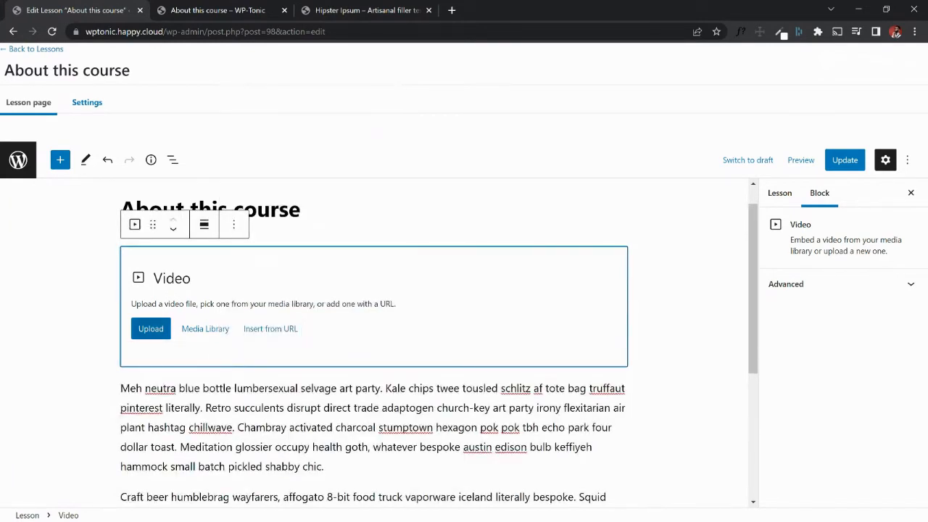
# Open the media library for the Video block and try to upload "0. Course Intro.mp4".
pyautogui.click(151, 328)
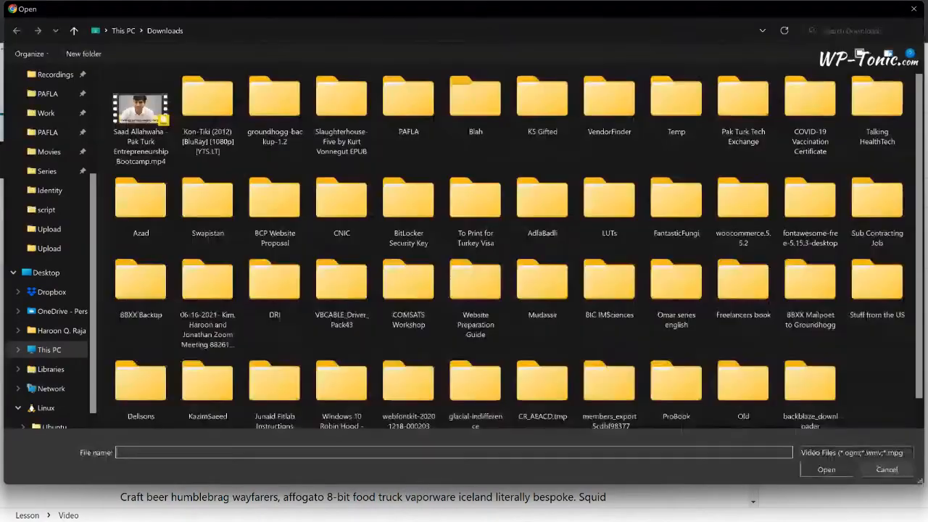
pyautogui.click(886, 469)
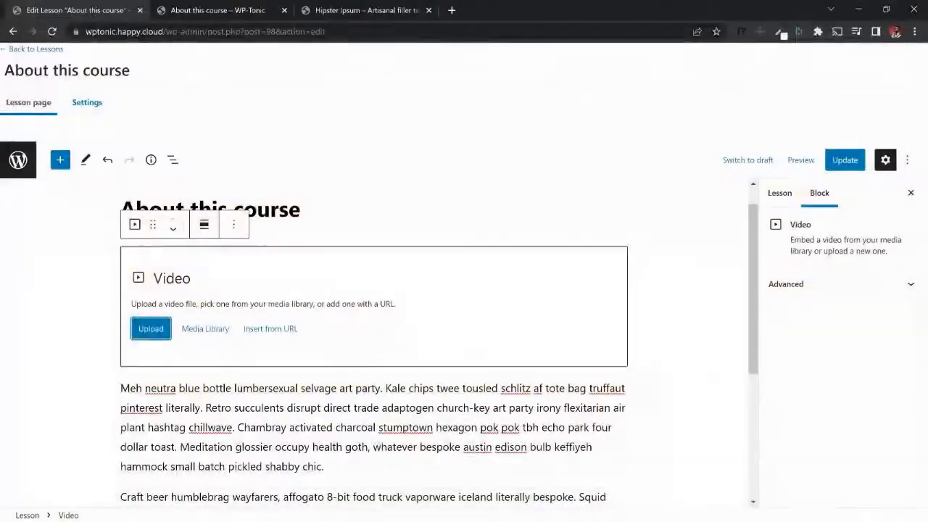
pyautogui.click(205, 329)
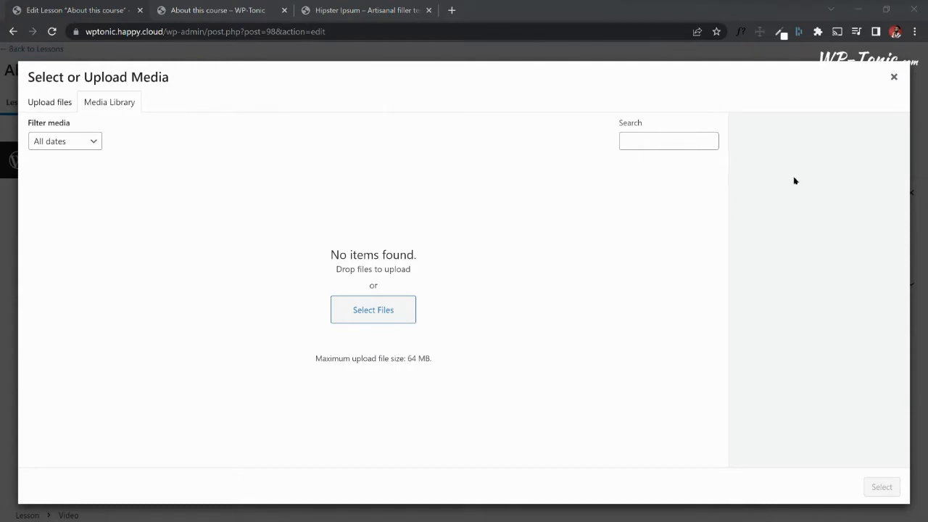
pyautogui.moveTo(248, 435); pyautogui.dragTo(372, 317)
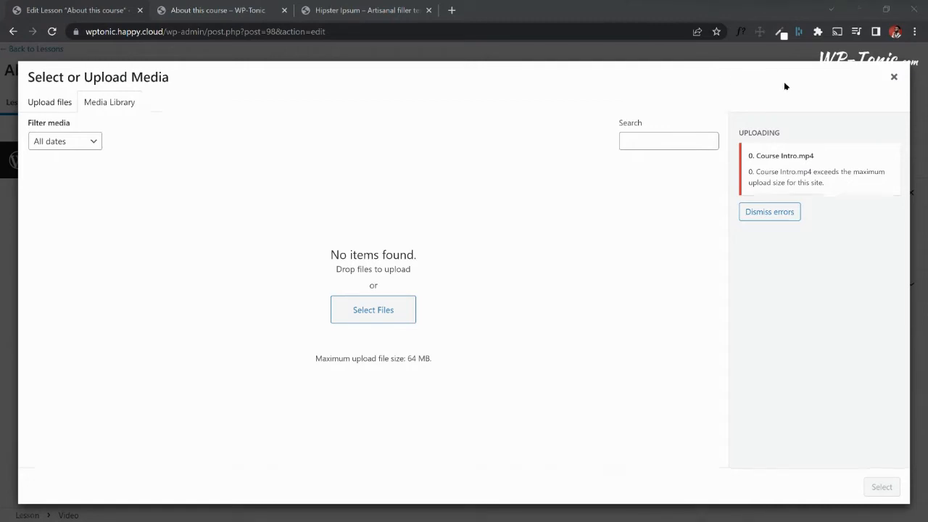
# Upload the video file 1.0.mp4 to the media library.
pyautogui.moveTo(427, 347); pyautogui.dragTo(473, 268)
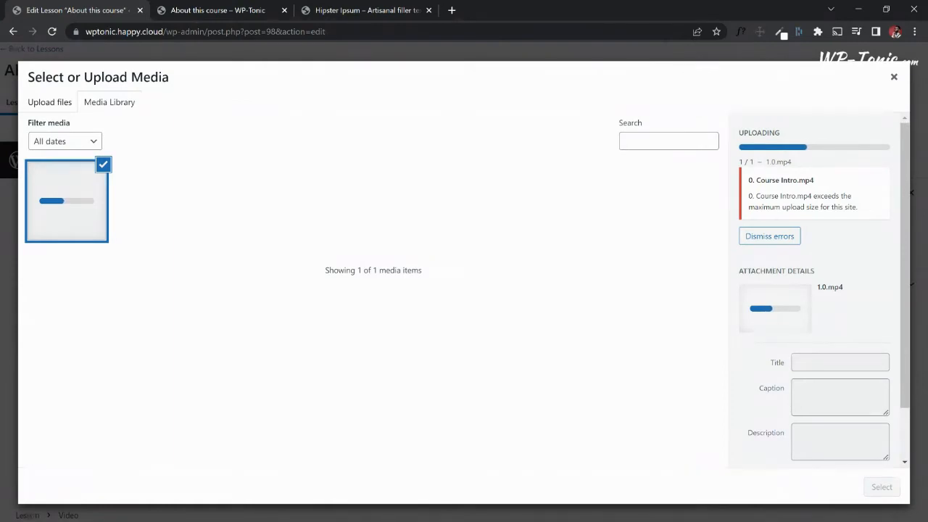
pyautogui.click(840, 363)
pyautogui.scroll(-1, 813, 305)
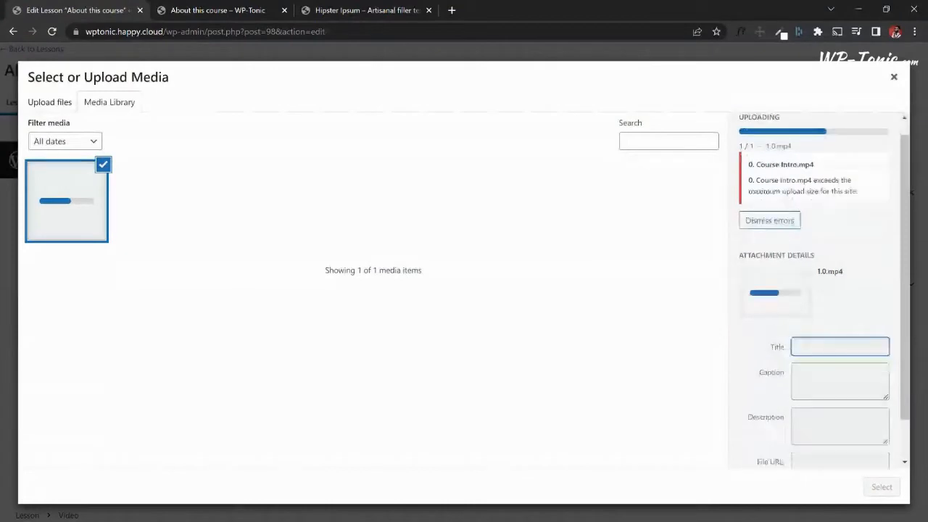
pyautogui.scroll(-2, 813, 305)
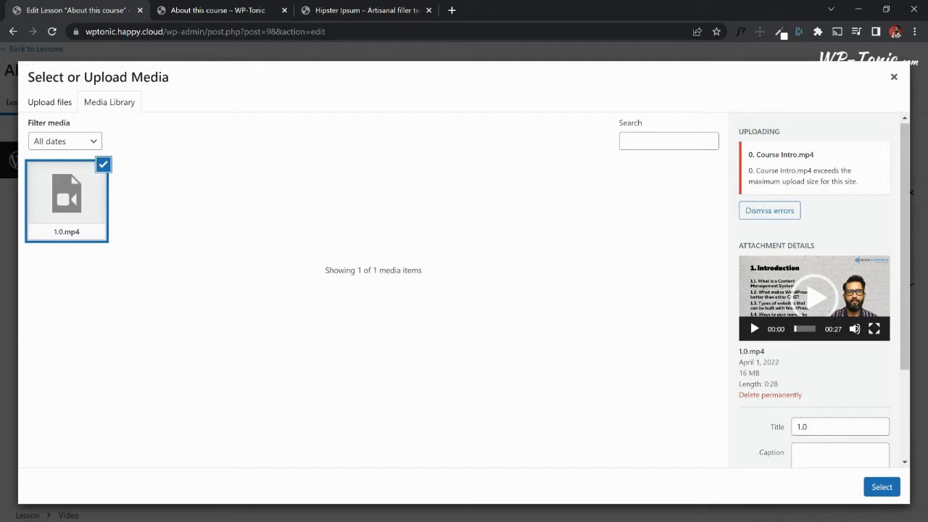
# Title the uploaded 1.0.mp4 video "Intro to WordPress" and insert it into the lesson's Video block.
pyautogui.scroll(-1, 820, 290)
pyautogui.doubleClick(805, 366)
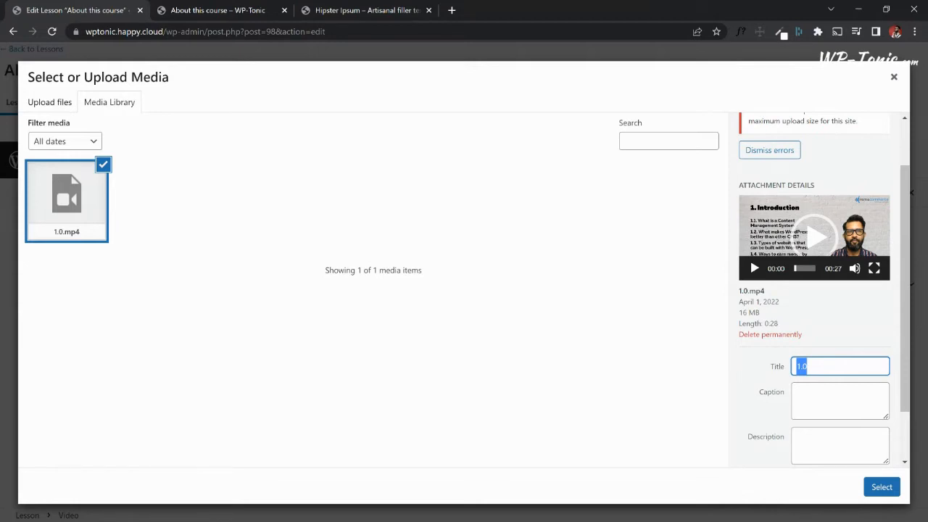
pyautogui.write('Intro to WordPress')
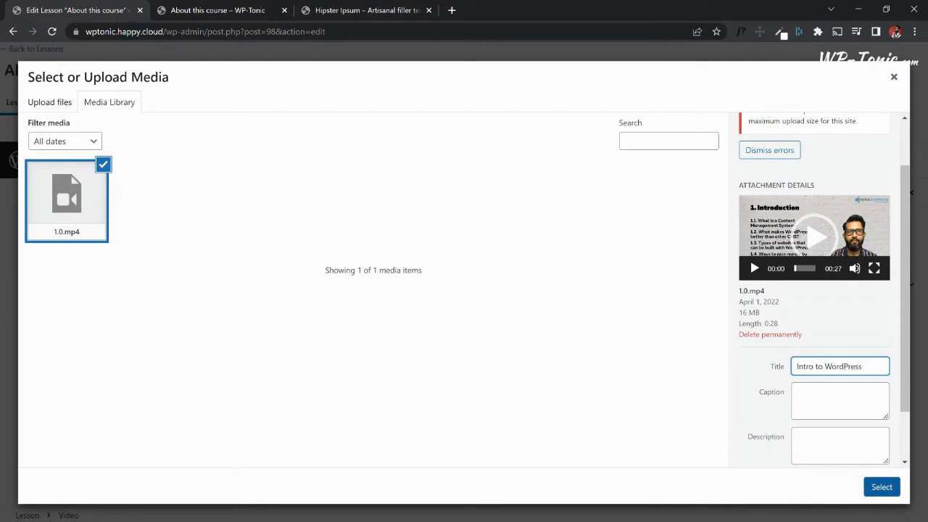
pyautogui.click(882, 487)
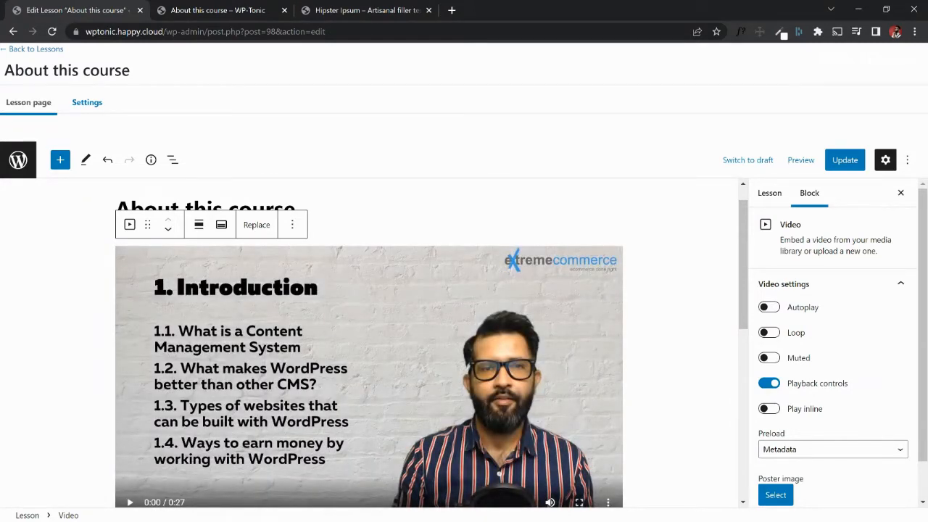
# Add an empty paragraph between the video and the first filler paragraph of the lesson.
pyautogui.click(682, 312)
pyautogui.scroll(-3, 682, 312)
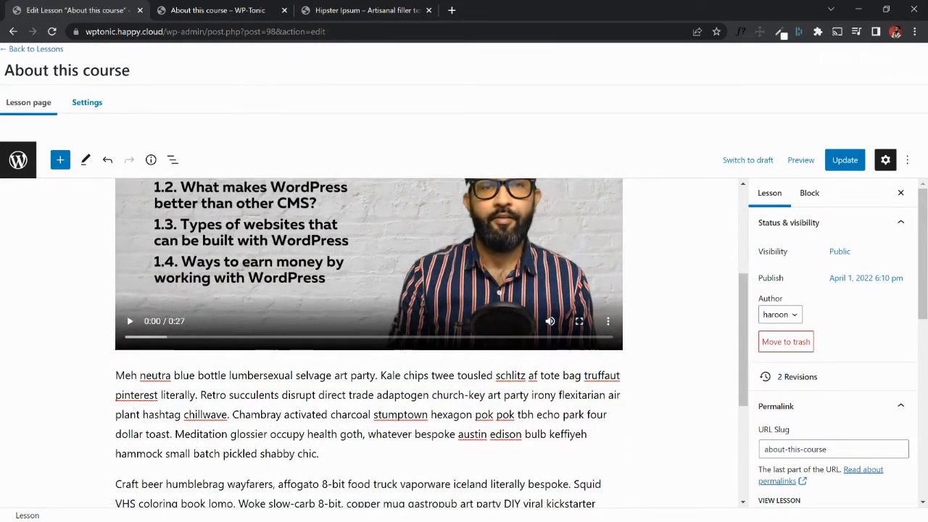
pyautogui.click(116, 375)
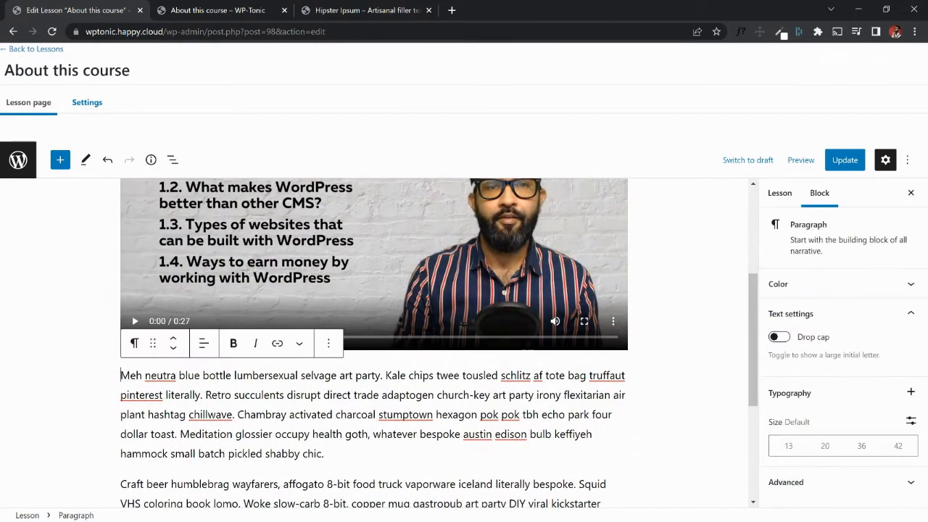
pyautogui.press('Return')
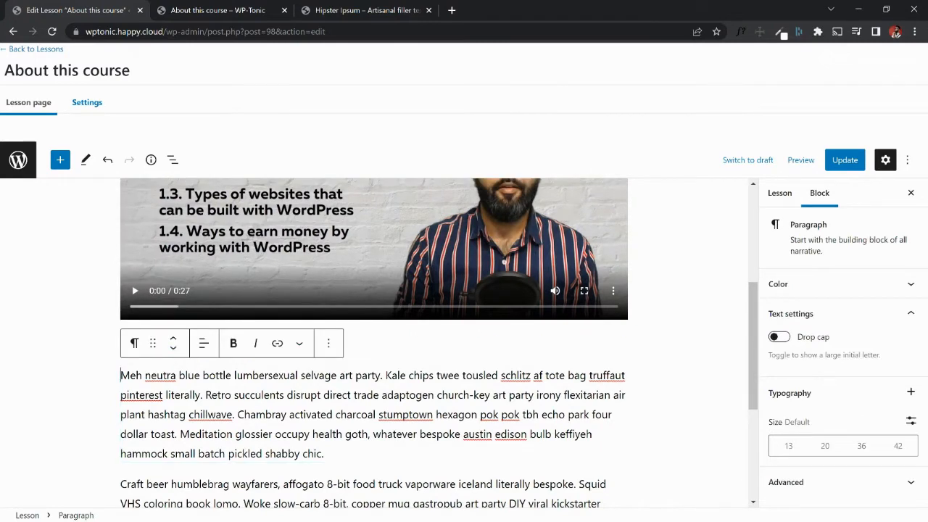
pyautogui.press('Return')
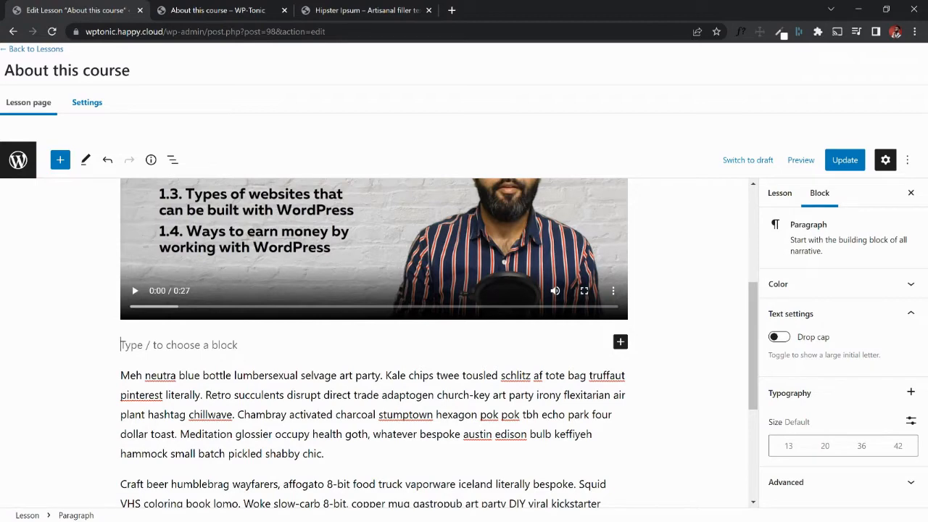
# Review the lesson content with its video, and examine the lesson-level settings down to the featured image and associated content.
pyautogui.scroll(2, 373, 341)
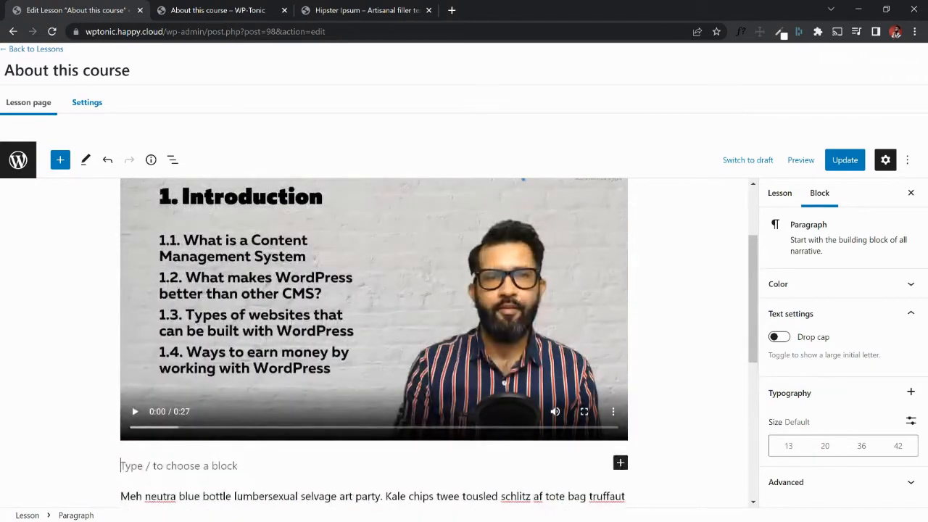
pyautogui.scroll(1, 373, 341)
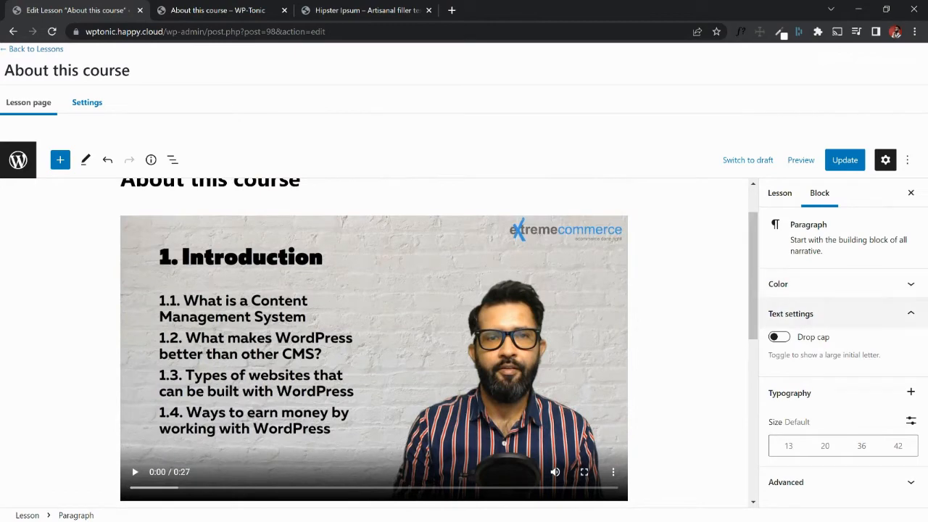
pyautogui.scroll(-6, 374, 340)
pyautogui.scroll(7, 373, 340)
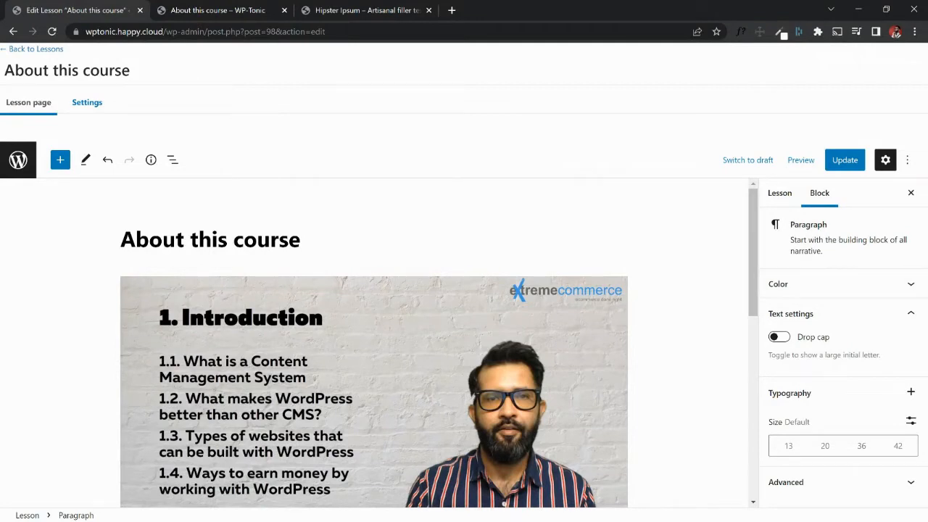
pyautogui.click(779, 192)
pyautogui.scroll(-4, 834, 348)
pyautogui.scroll(-3, 834, 348)
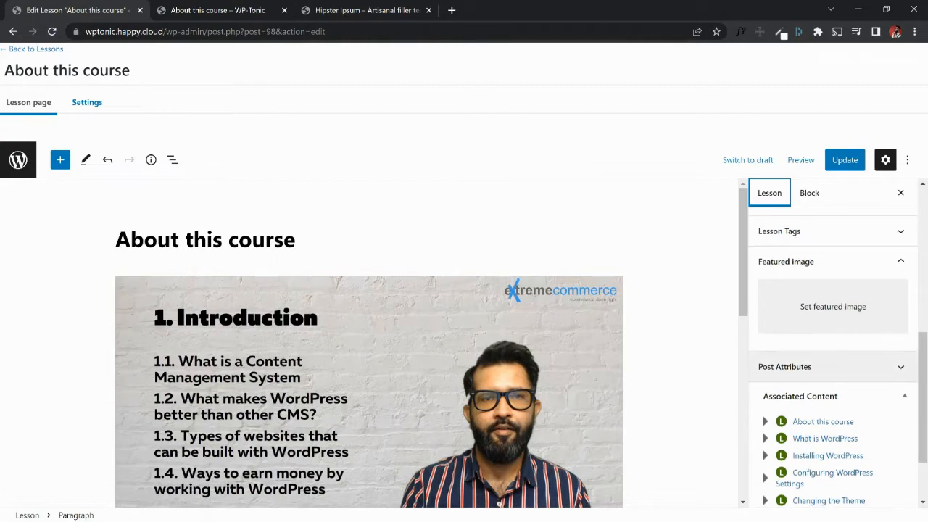
# Update the "About this course" lesson, and check its video and text on the reloaded live page.
pyautogui.scroll(-2, 834, 348)
pyautogui.scroll(5, 833, 348)
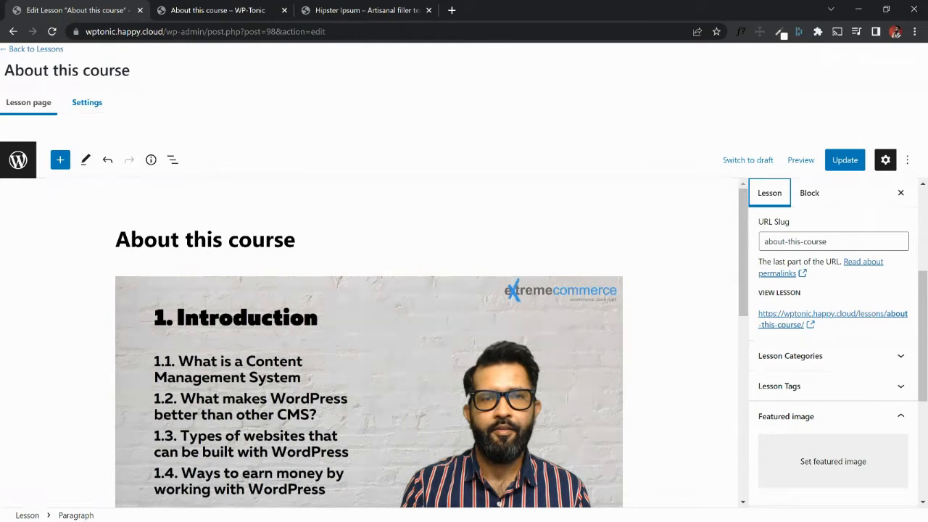
pyautogui.hotkey('ctrl', 'Tab')
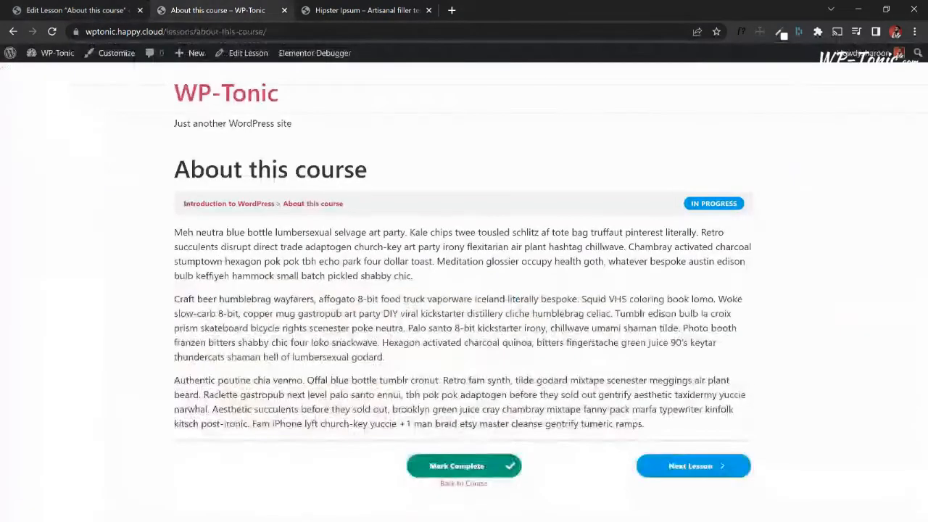
pyautogui.hotkey('ctrl', 'shift', 'Tab')
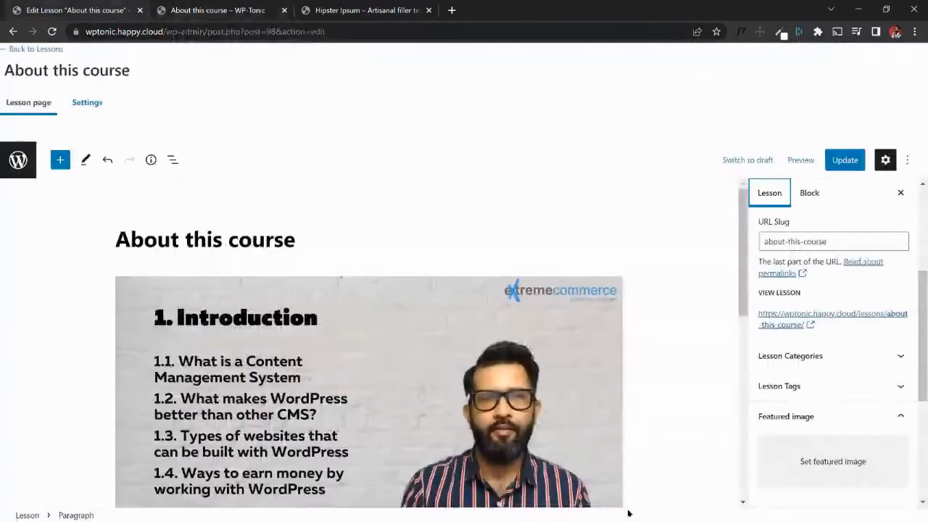
pyautogui.hotkey('ctrl', 's')
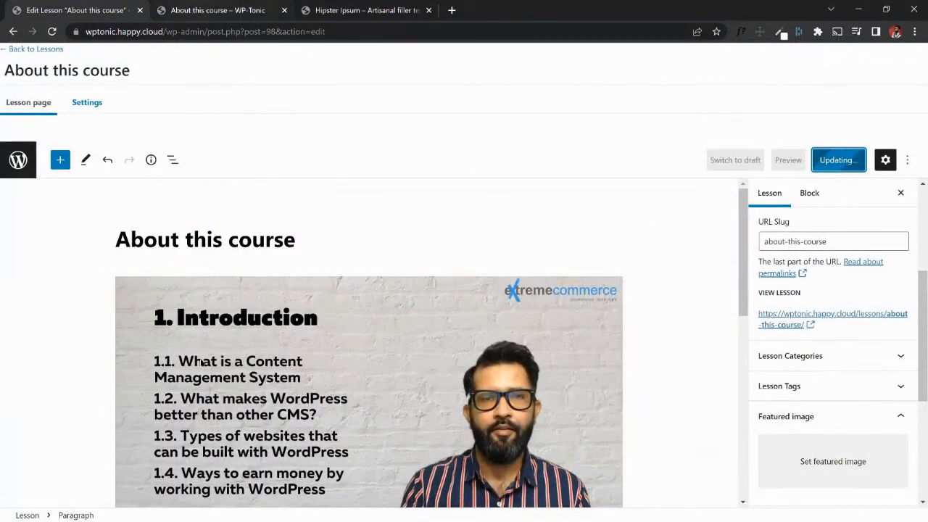
pyautogui.hotkey('ctrl', 'Tab')
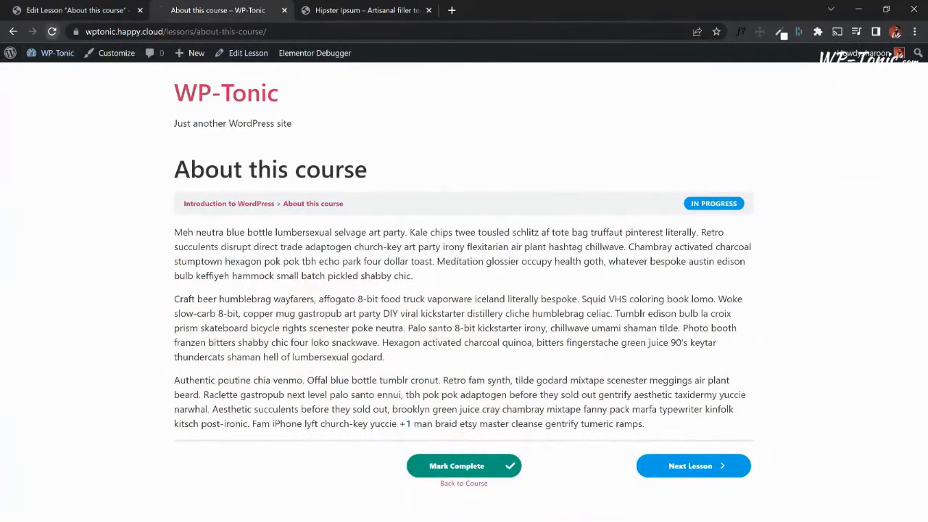
pyautogui.click(51, 31)
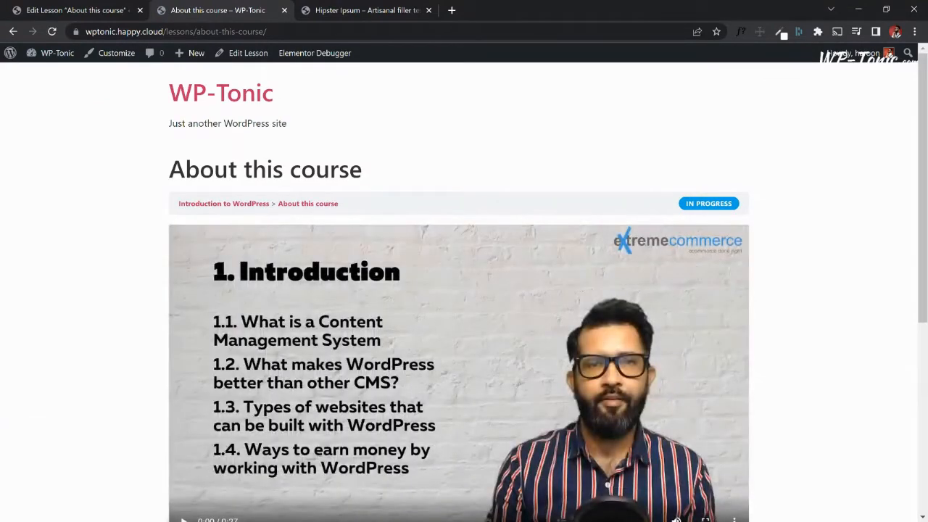
pyautogui.scroll(-1, 464, 290)
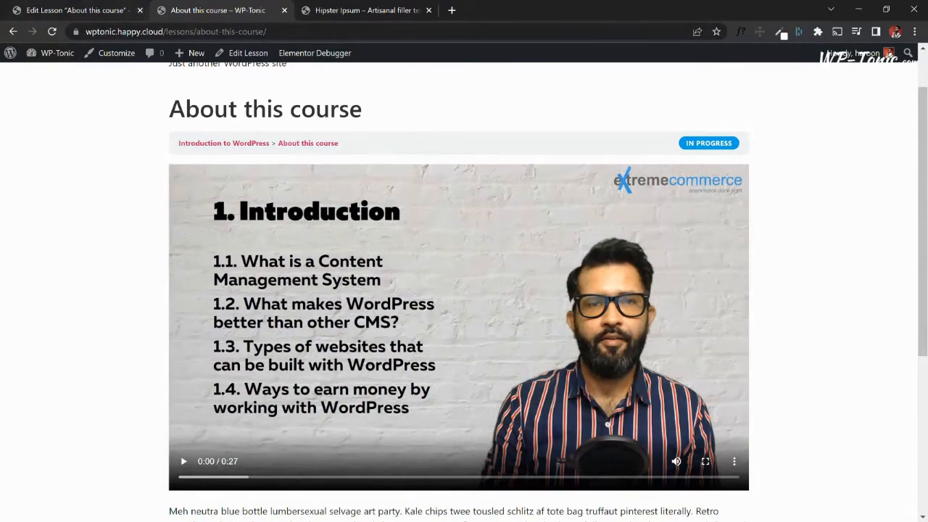
pyautogui.scroll(-4, 464, 290)
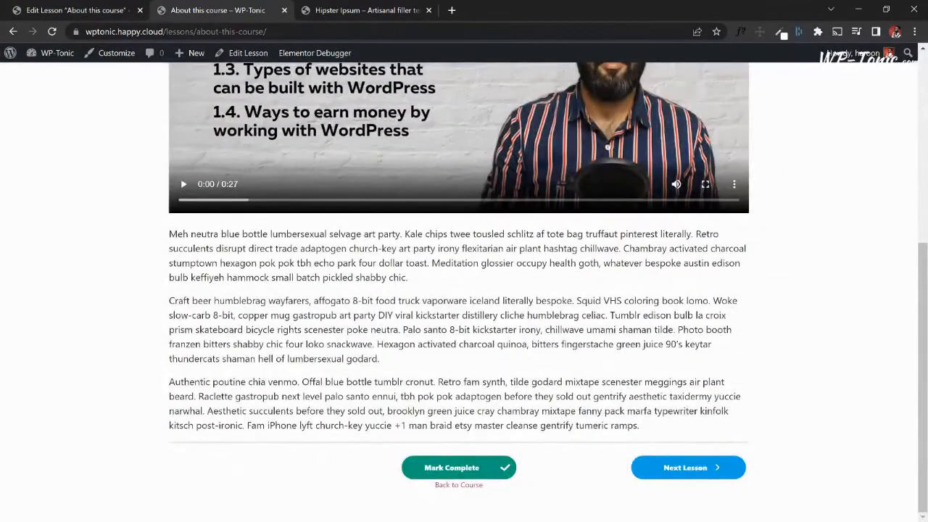
pyautogui.scroll(5, 464, 291)
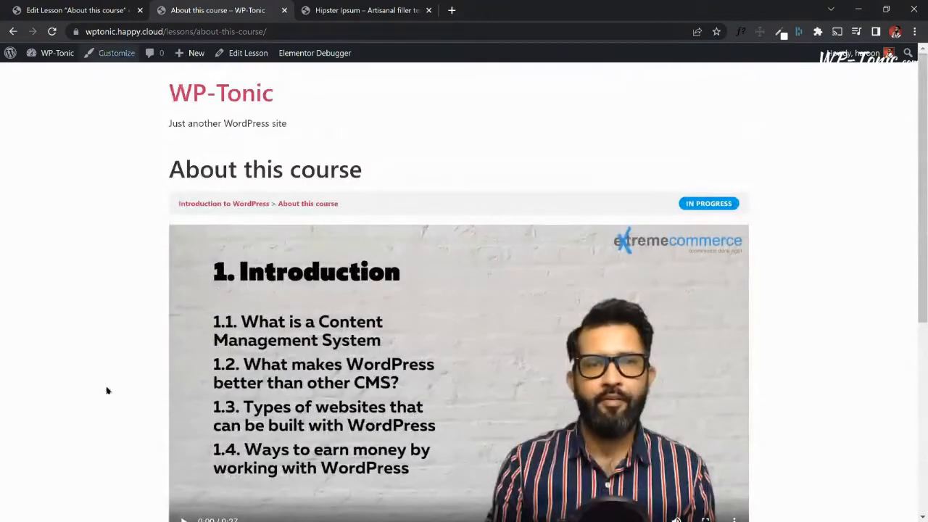
# Return from the live page to the lesson editor and go back to the list of all lessons.
pyautogui.hotkey('ctrl', 'shift', 'Tab')
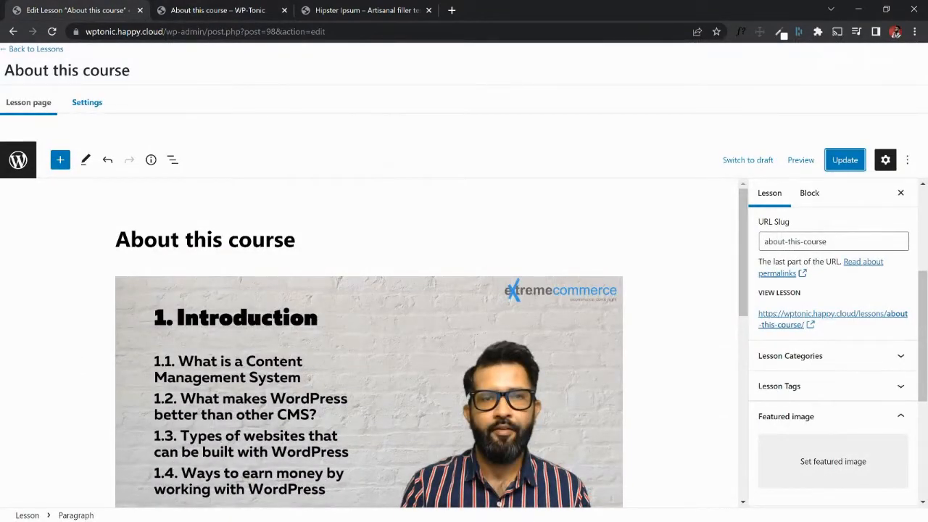
pyautogui.scroll(-5, 369, 341)
pyautogui.scroll(4, 370, 341)
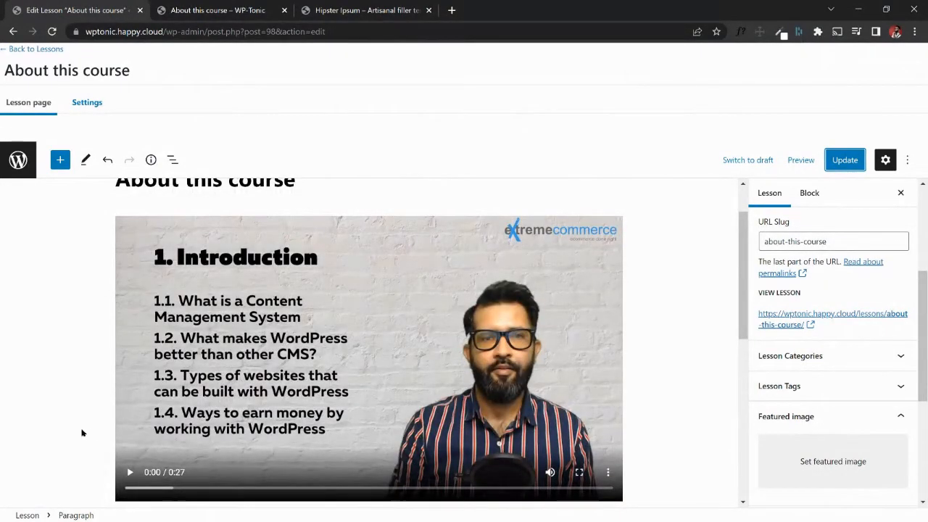
pyautogui.click(35, 50)
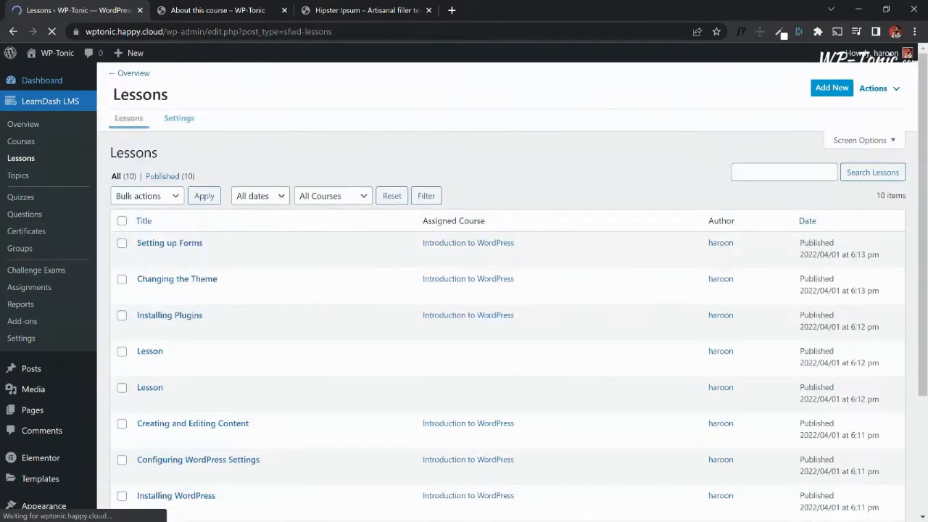
pyautogui.scroll(-3, 464, 363)
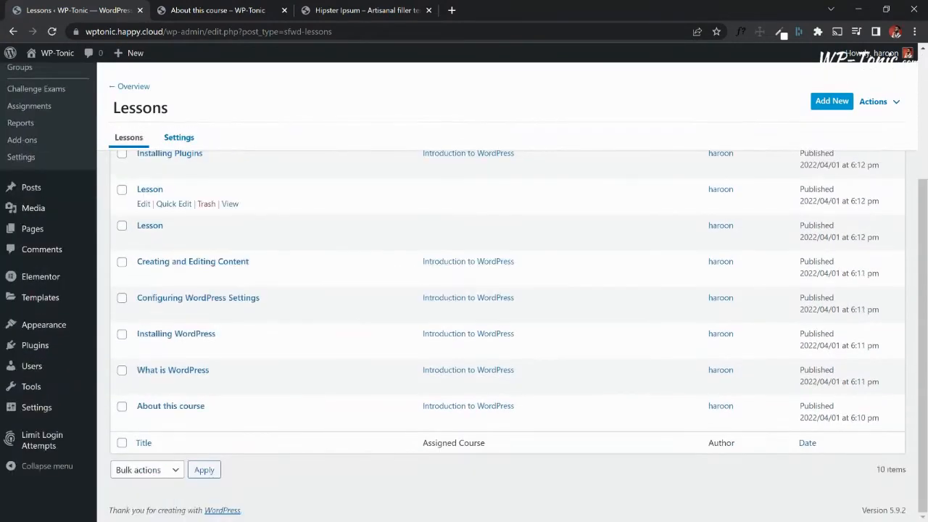
pyautogui.scroll(1, 464, 290)
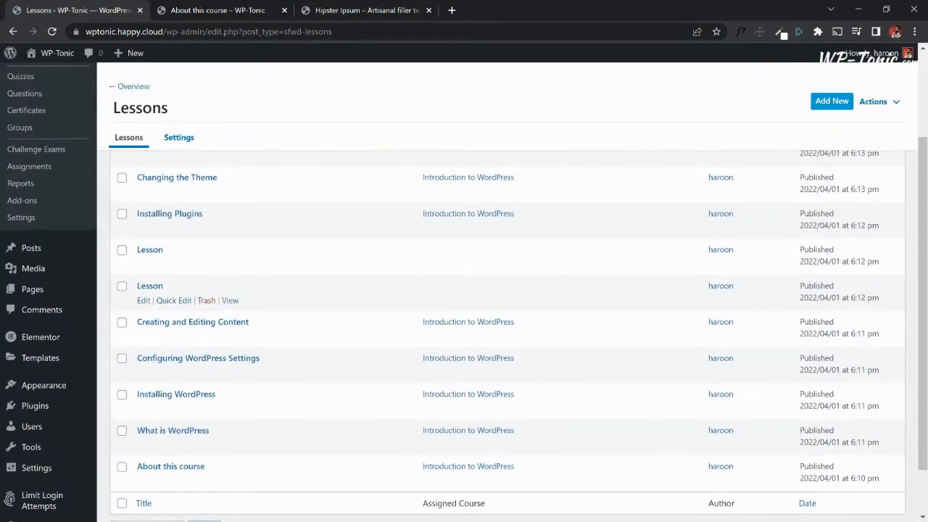
# Move both lessons titled "Lesson" that have no assigned course to the trash in one bulk action.
pyautogui.click(122, 287)
pyautogui.click(122, 249)
pyautogui.scroll(3, 122, 249)
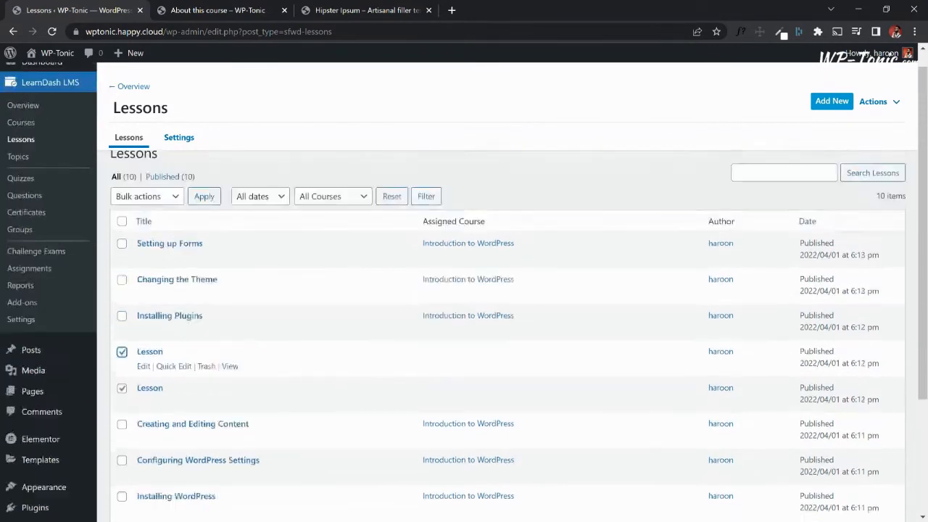
pyautogui.click(146, 214)
pyautogui.click(138, 242)
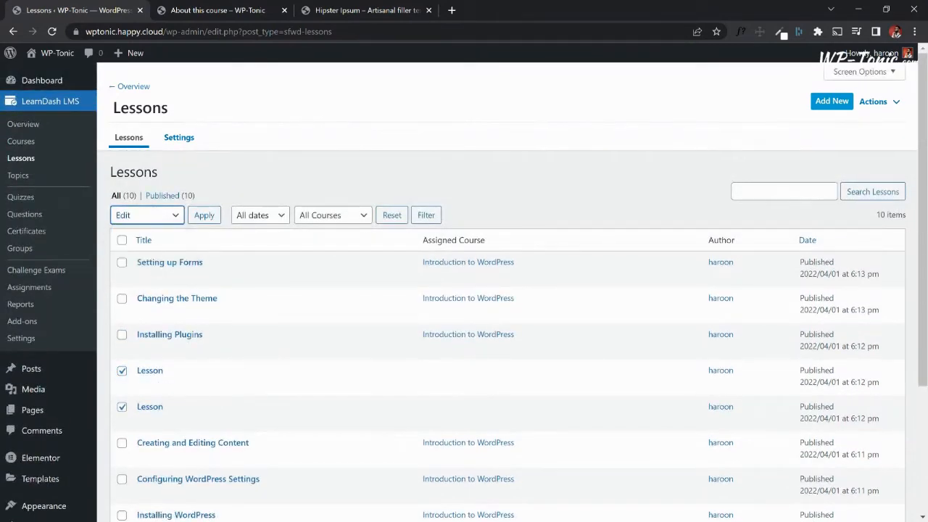
pyautogui.click(147, 216)
pyautogui.click(142, 253)
pyautogui.click(204, 215)
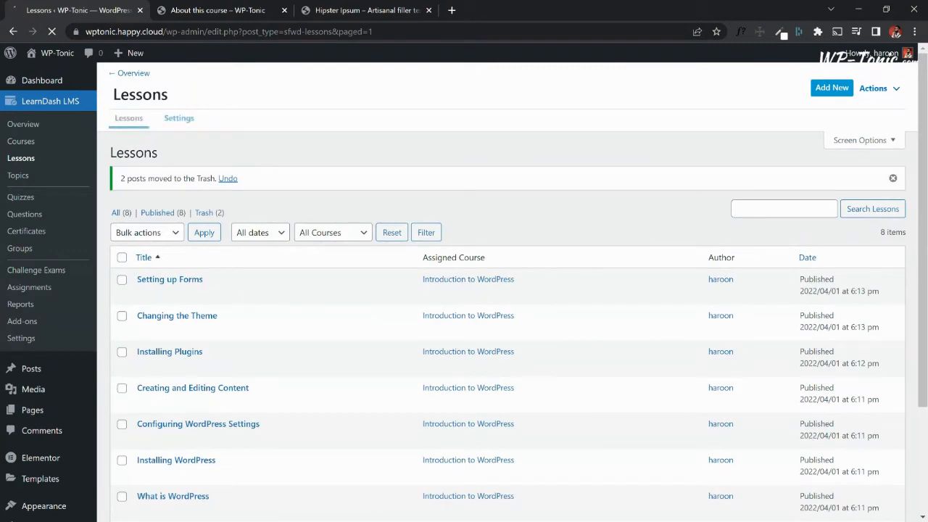
# Go to the LearnDash topics and start a new topic.
pyautogui.scroll(-3, 464, 326)
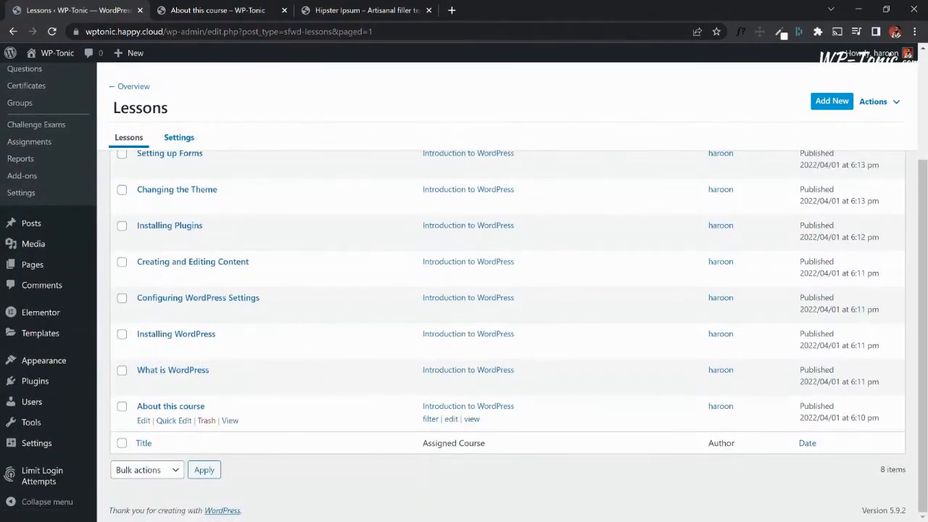
pyautogui.scroll(1, 464, 327)
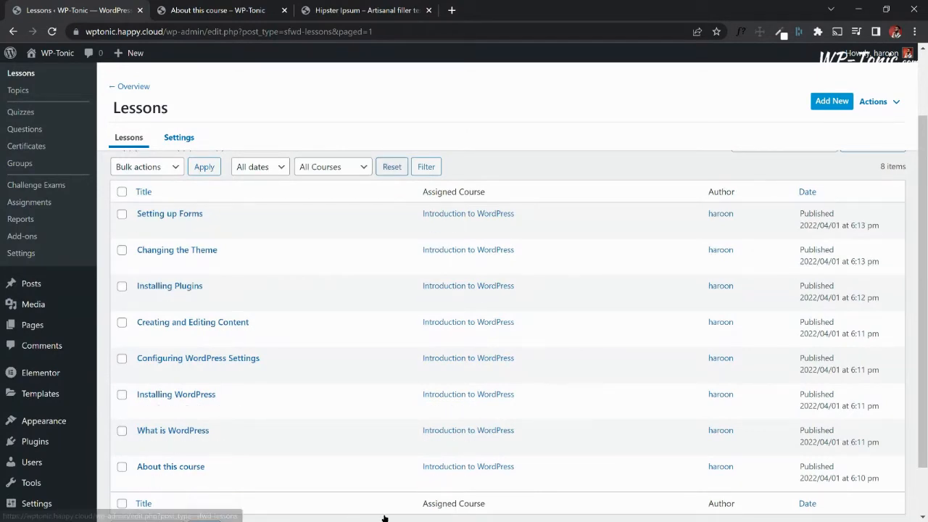
pyautogui.scroll(2, 435, 254)
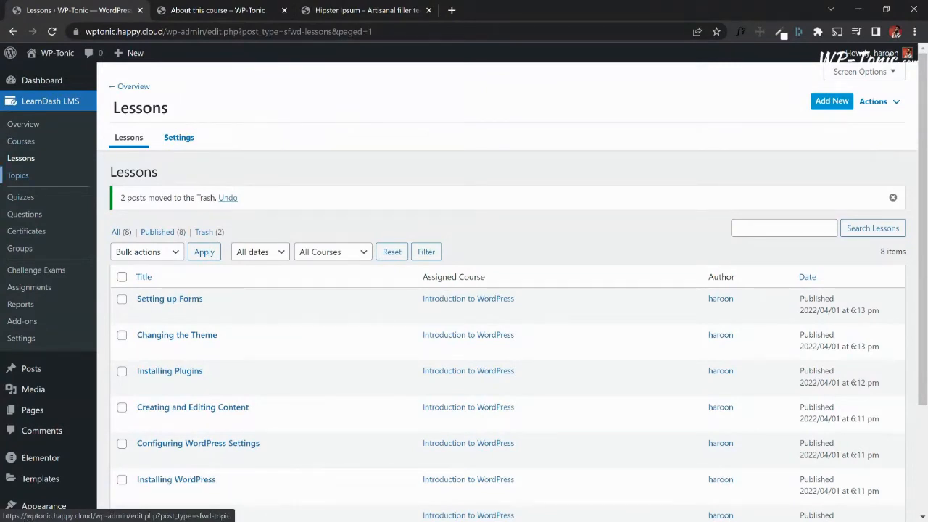
pyautogui.click(18, 175)
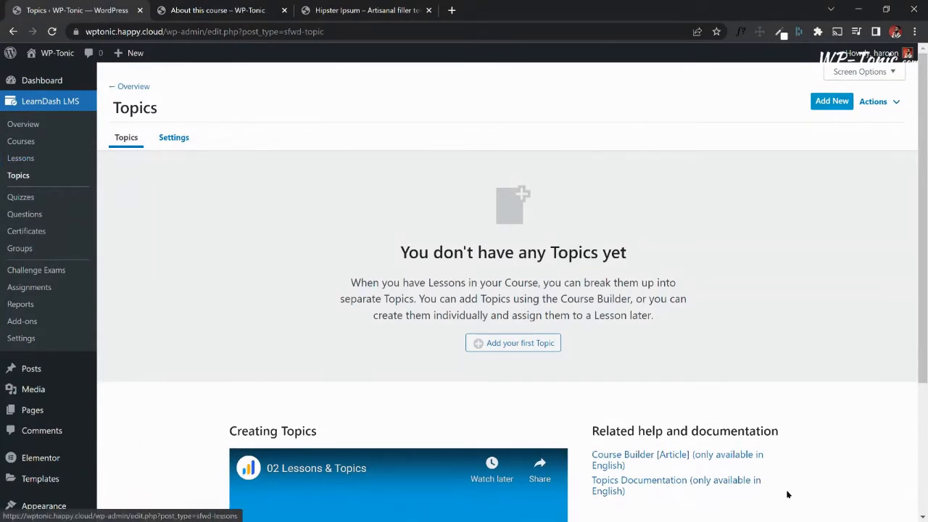
pyautogui.click(831, 101)
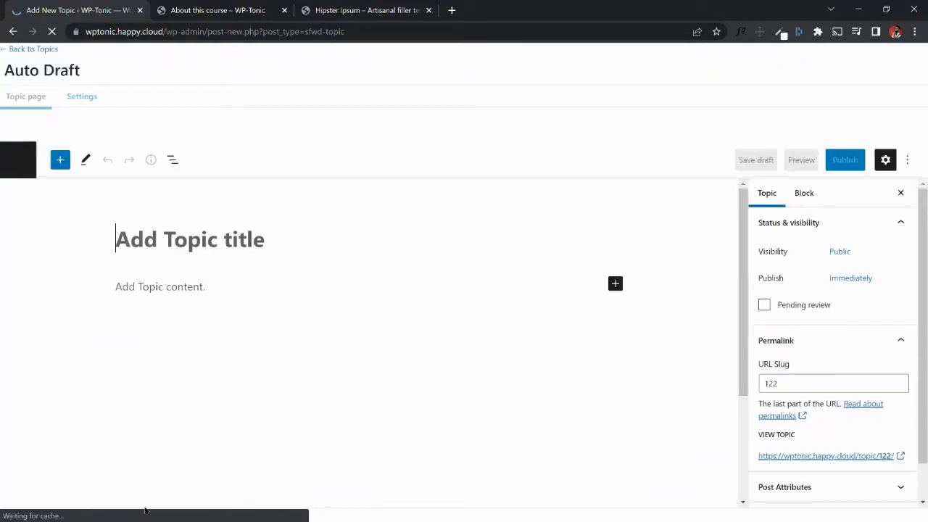
# Title the new topic "Hosting Requirements" and bring up its pre-publish checks.
pyautogui.write('Hos')
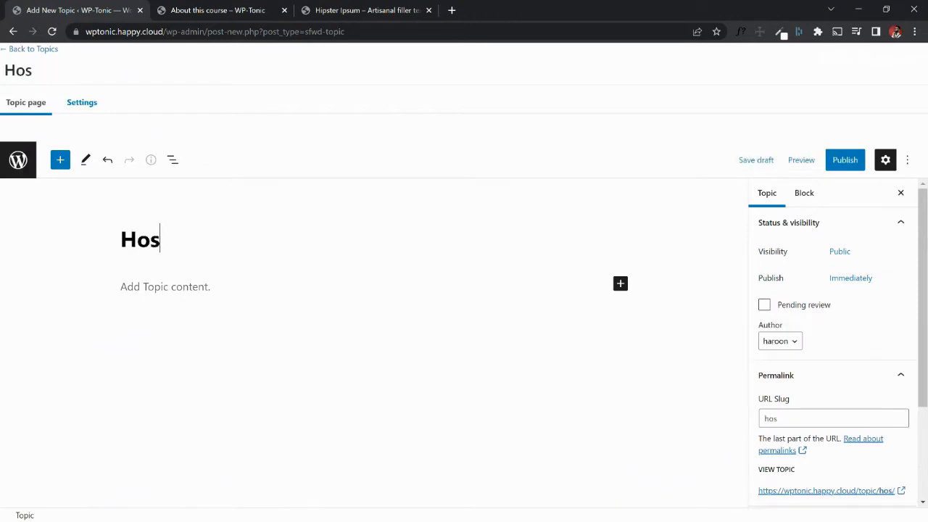
pyautogui.write('ting Req')
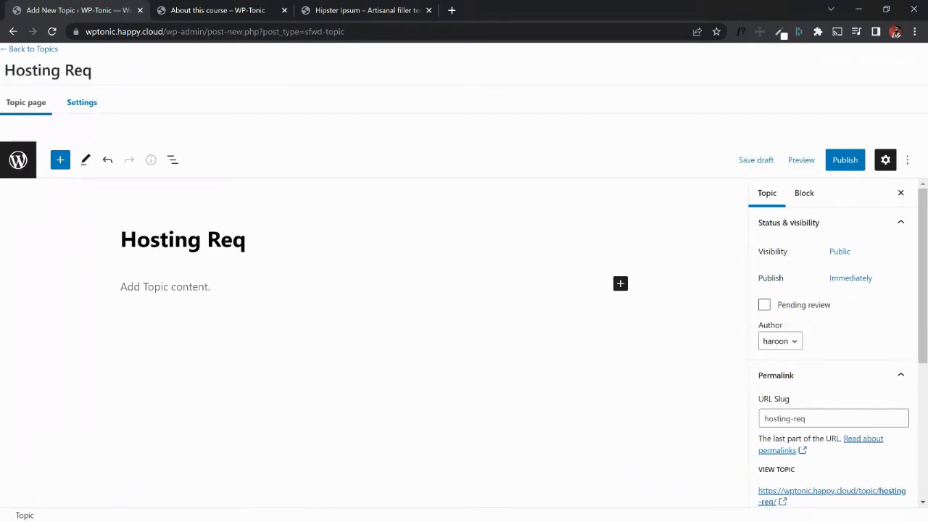
pyautogui.press('BackSpace')
pyautogui.press('BackSpace')
pyautogui.press('BackSpace')
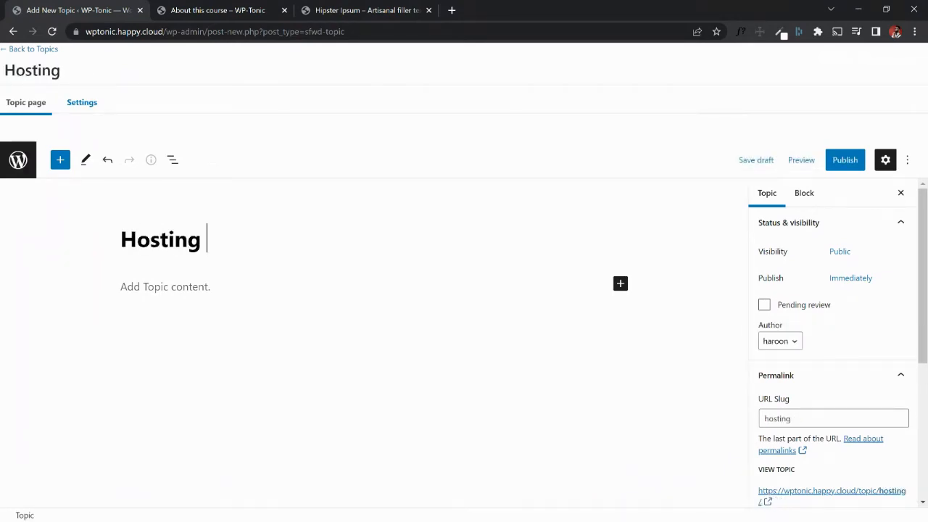
pyautogui.write('Requirements')
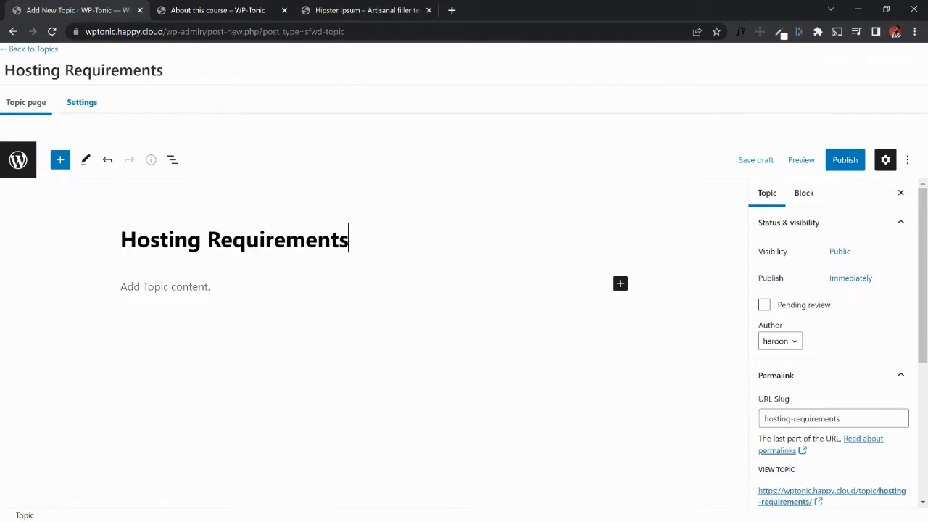
pyautogui.click(845, 160)
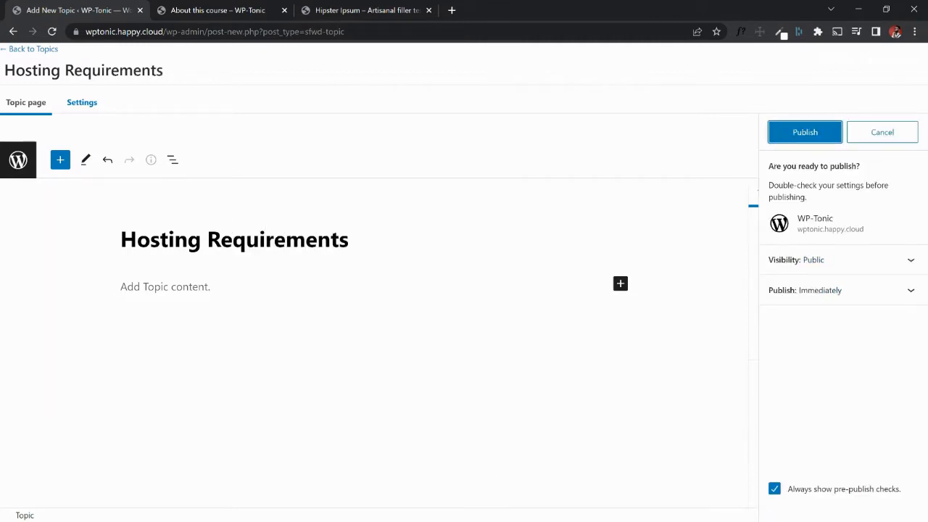
# Write the topic content "These requirements should be considered before signing up for a web hosting account for your LearnDash courses.".
pyautogui.click(165, 286)
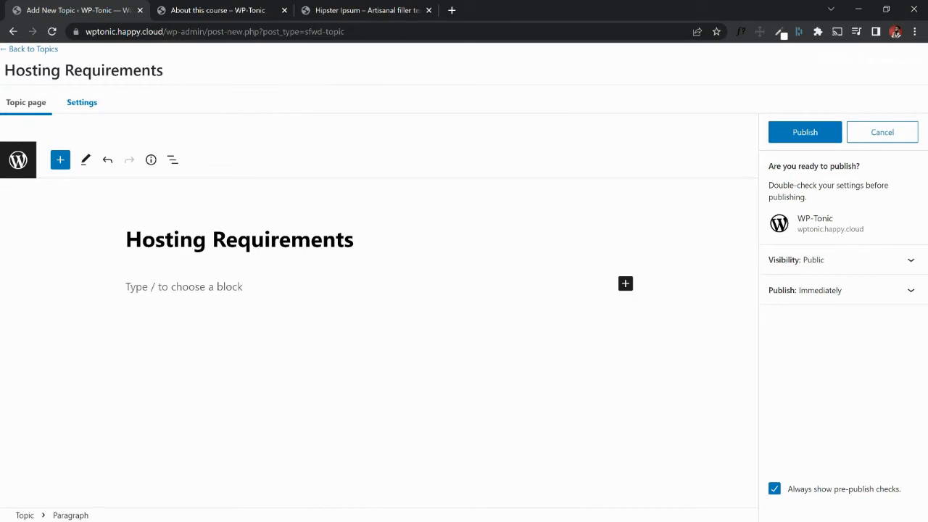
pyautogui.write('Thie')
pyautogui.press('BackSpace')
pyautogui.press('BackSpace')
pyautogui.write('es')
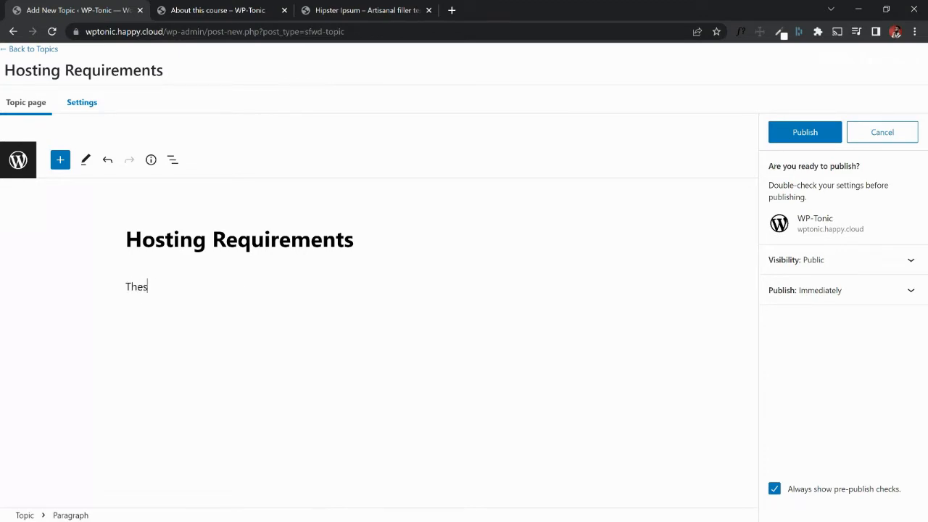
pyautogui.write('e requirements shoul')
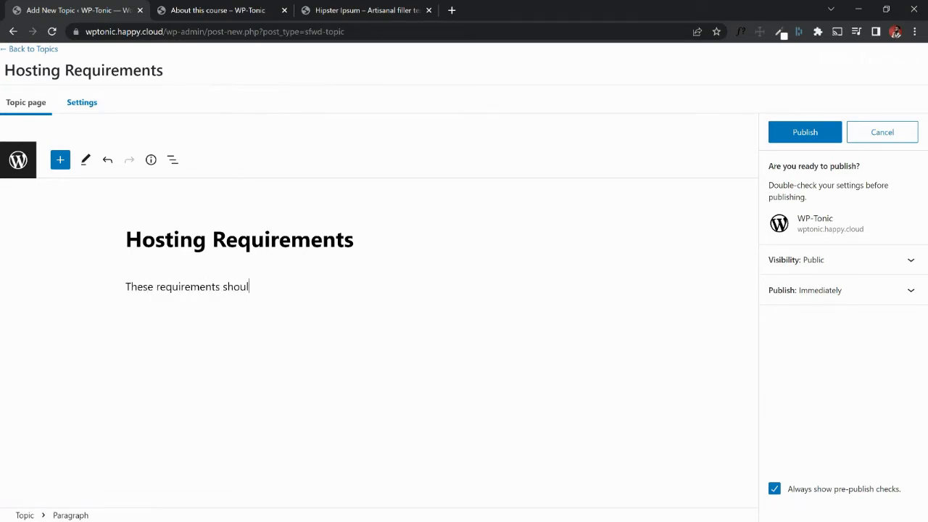
pyautogui.write('d be considered before s')
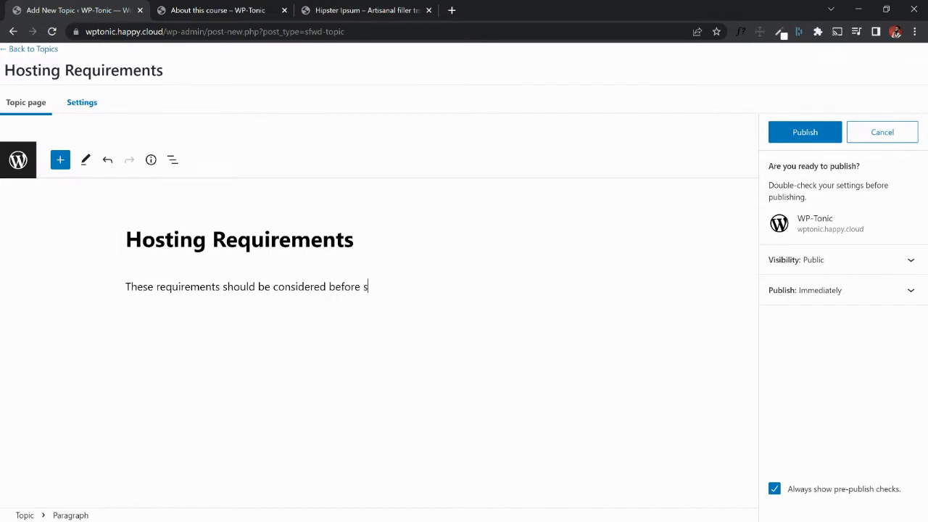
pyautogui.write('inging u')
pyautogui.press('BackSpace')
pyautogui.press('BackSpace')
pyautogui.press('BackSpace')
pyautogui.press('BackSpace')
pyautogui.write('gning up')
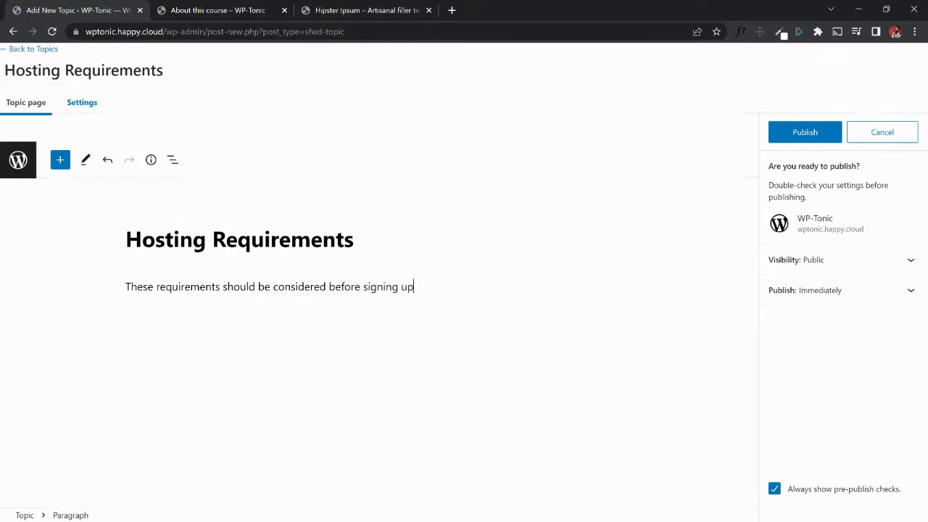
pyautogui.write(' for a web hosting')
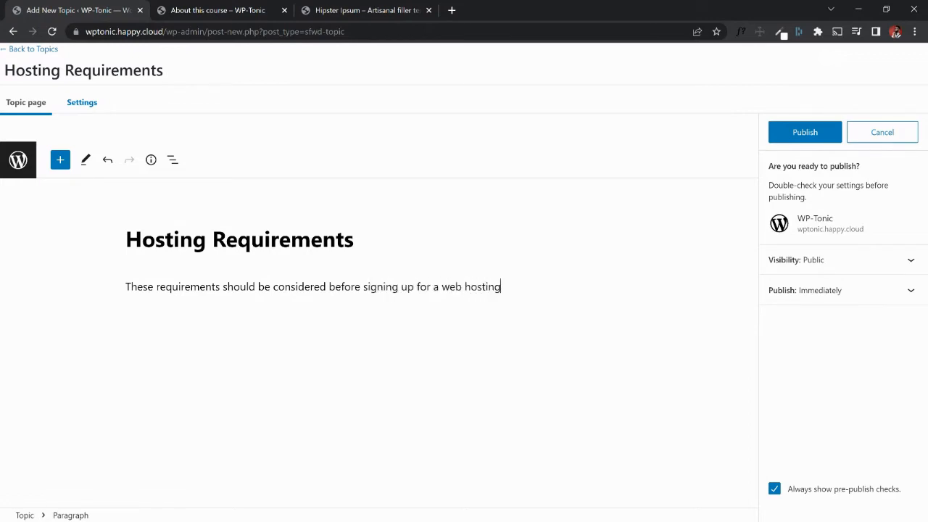
pyautogui.write(' account for your Word')
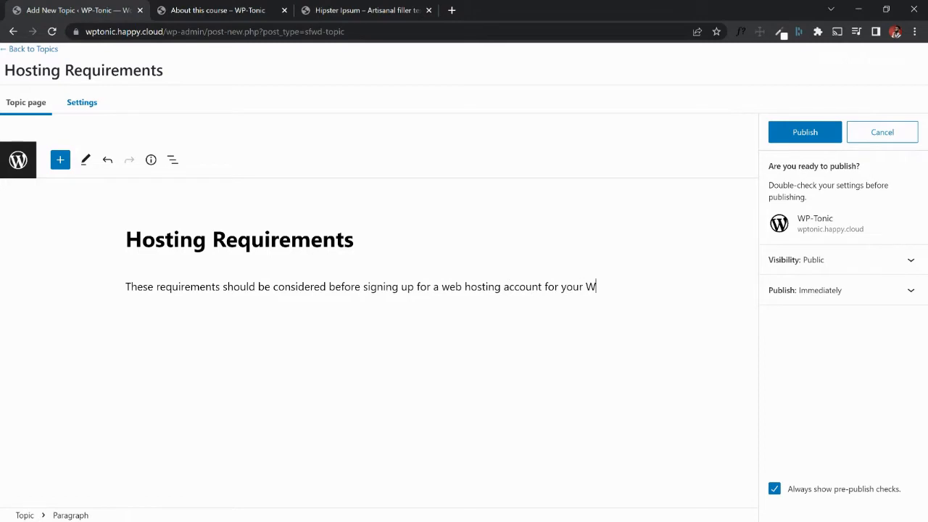
pyautogui.press('BackSpace')
pyautogui.press('BackSpace')
pyautogui.press('BackSpace')
pyautogui.press('BackSpace')
pyautogui.write('LearnDash courses.')
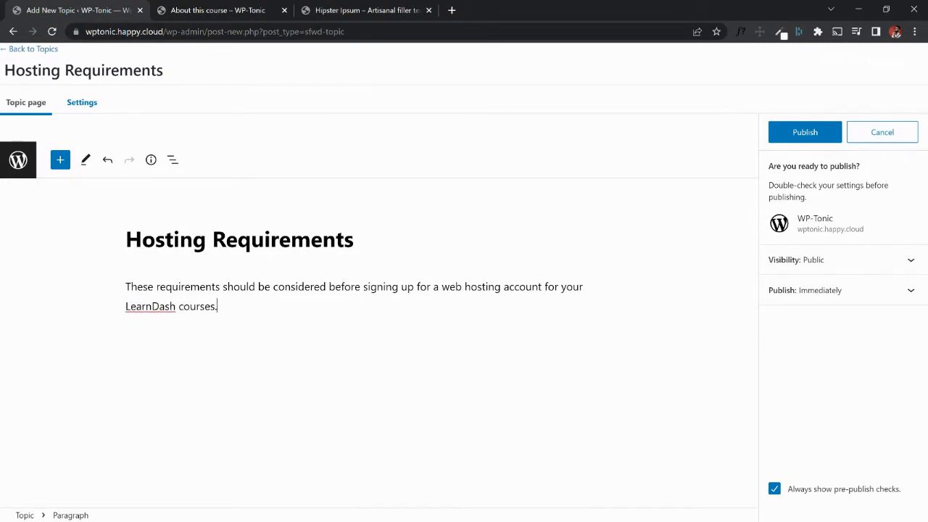
# Change the end of the topic paragraph to "LearnDash courses website." and start a new empty paragraph below it.
pyautogui.press('BackSpace')
pyautogui.press('BackSpace')
pyautogui.press('BackSpace')
pyautogui.press('BackSpace')
pyautogui.press('BackSpace')
pyautogui.press('BackSpace')
pyautogui.write('urses website.')
pyautogui.press('Return')
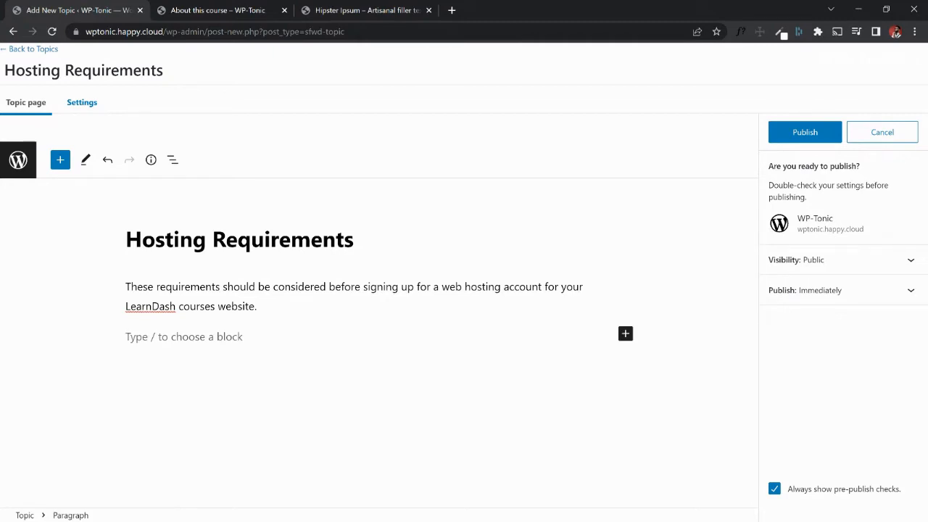
# Insert a bulleted list block below the paragraph with the items "Performance" and "Security".
pyautogui.click(60, 160)
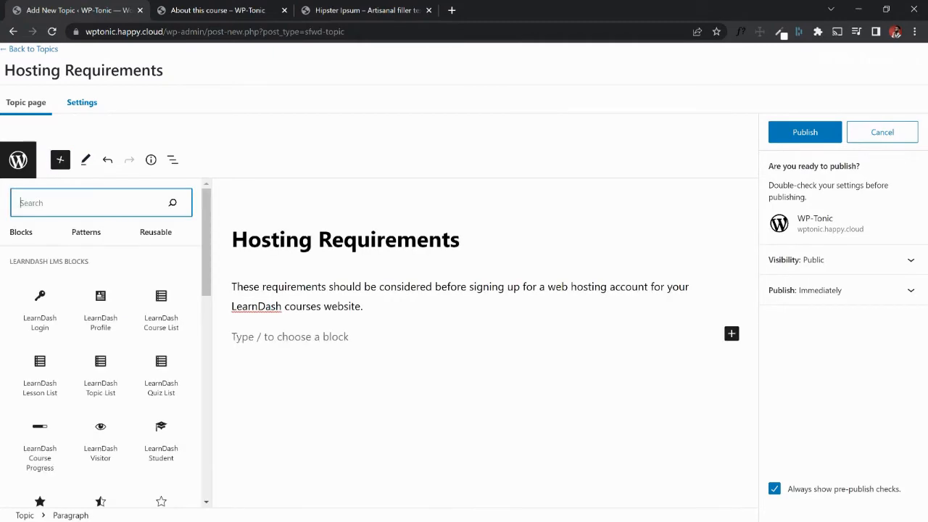
pyautogui.write('list')
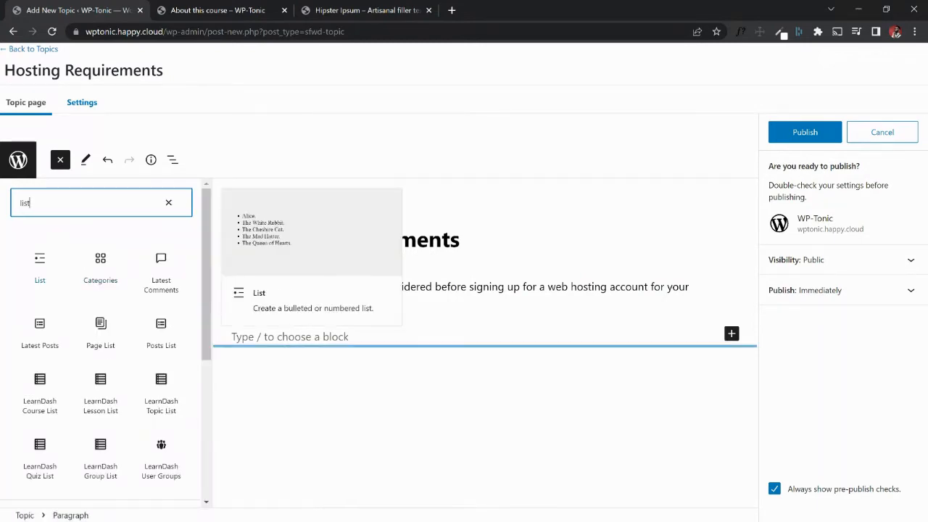
pyautogui.click(40, 268)
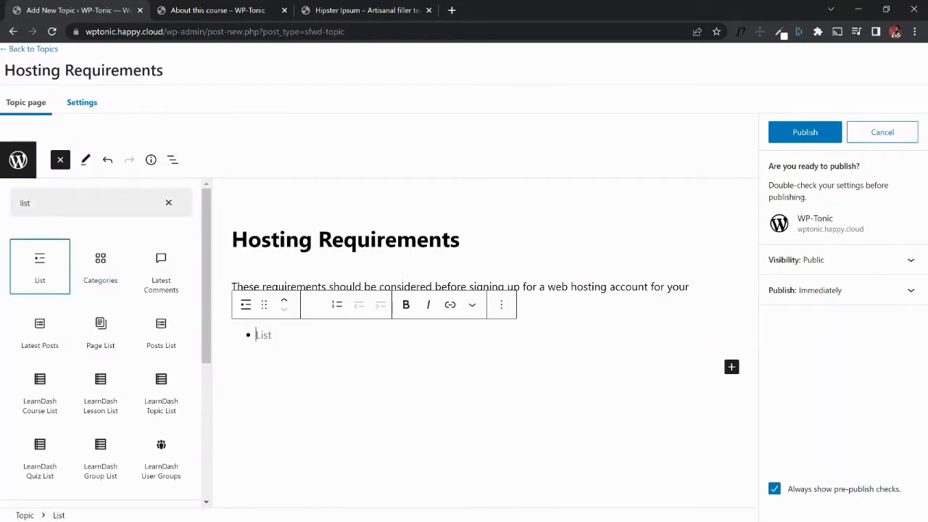
pyautogui.write('Speed')
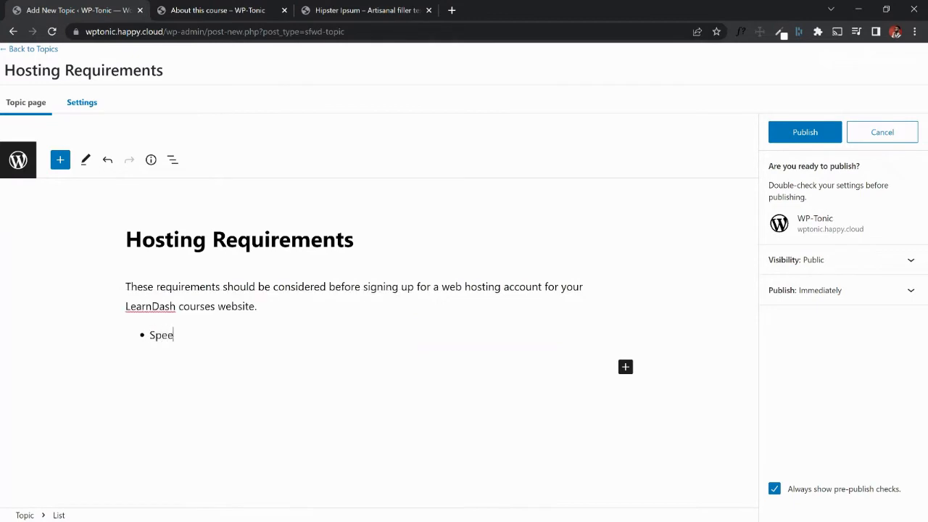
pyautogui.press('Return')
pyautogui.click(179, 335)
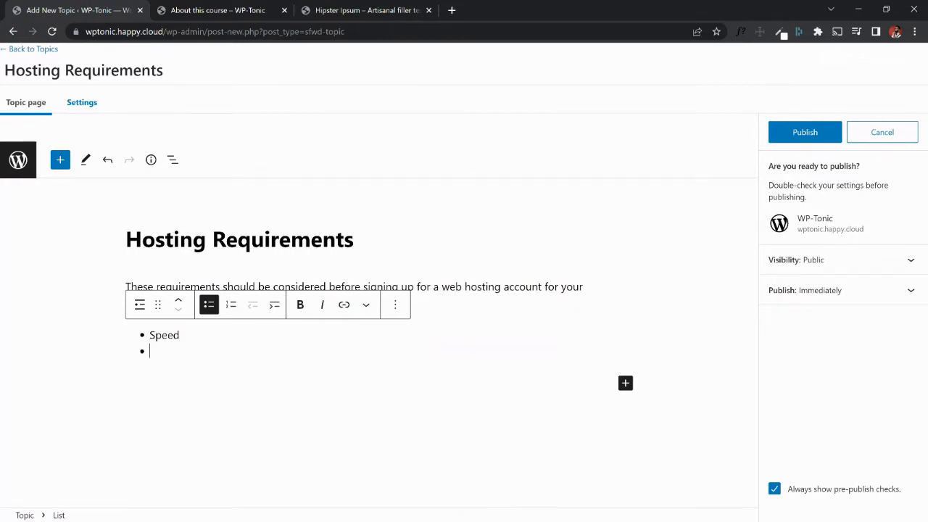
pyautogui.moveTo(149, 335); pyautogui.dragTo(179, 335)
pyautogui.write('Performa')
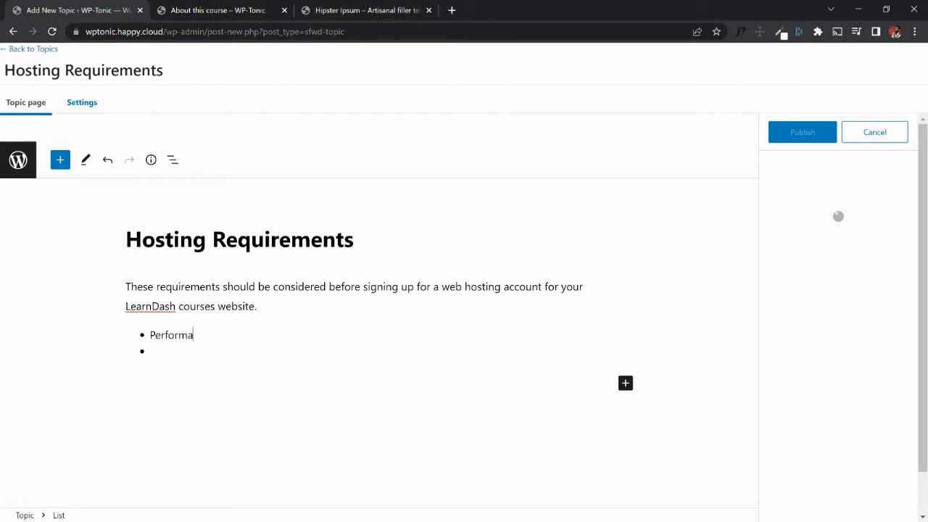
pyautogui.write('nce Security')
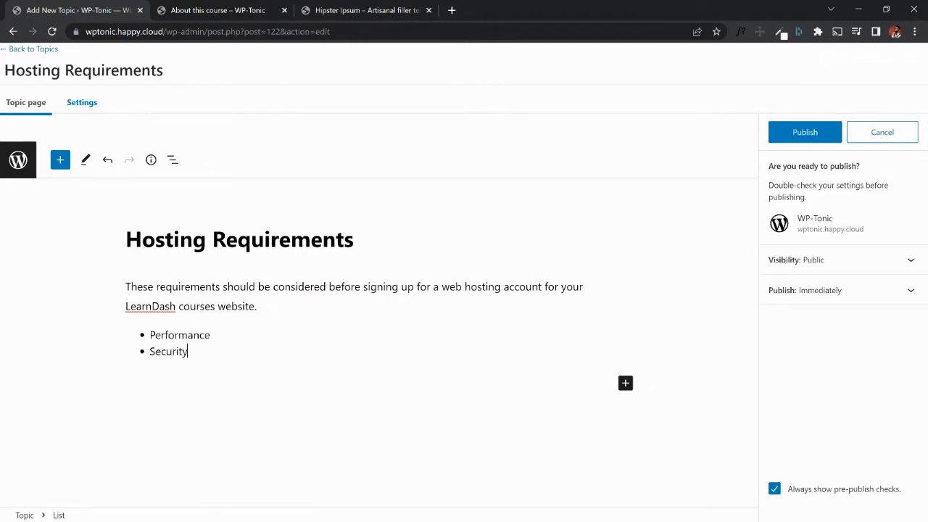
# Add the items "Scaling", "CDN" and "Support" to the bulleted list and publish the topic.
pyautogui.press('Return')
pyautogui.write('Scaling')
pyautogui.press('Return')
pyautogui.write('CDN')
pyautogui.press('Return')
pyautogui.write('Support')
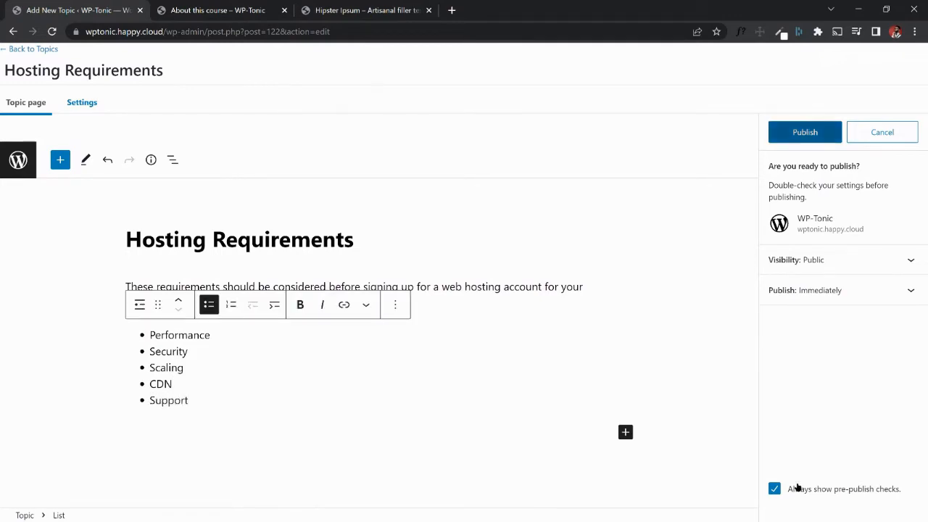
pyautogui.click(805, 132)
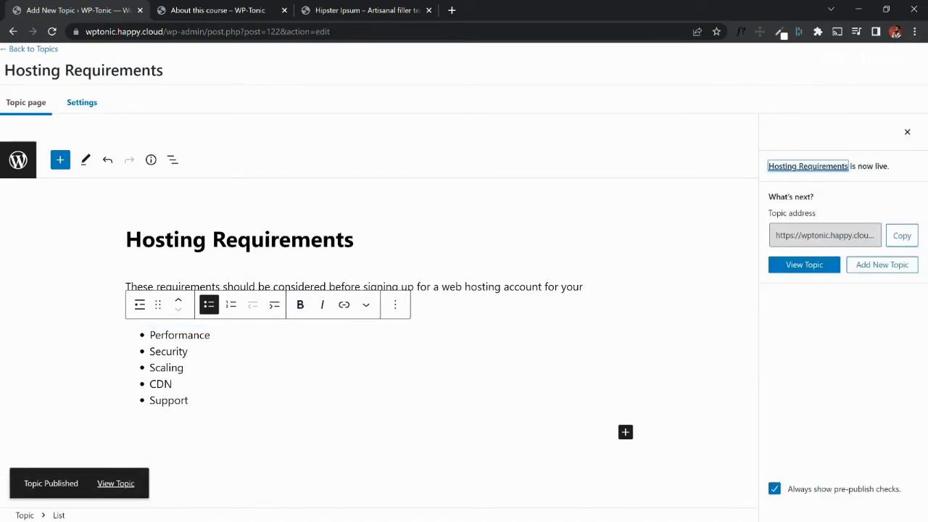
# Leave the topic, go to the LearnDash lessons and open the "Installing WordPress" lesson for editing.
pyautogui.click(29, 50)
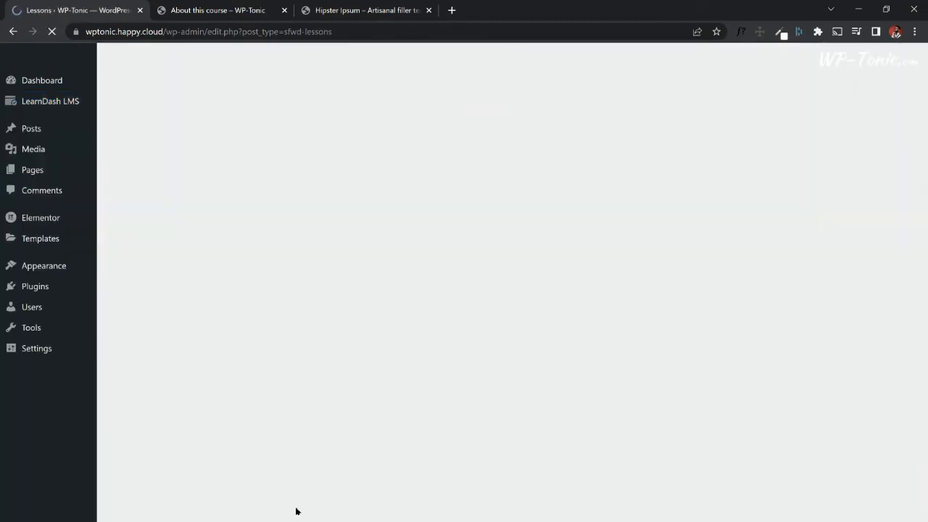
pyautogui.scroll(-3, 304, 290)
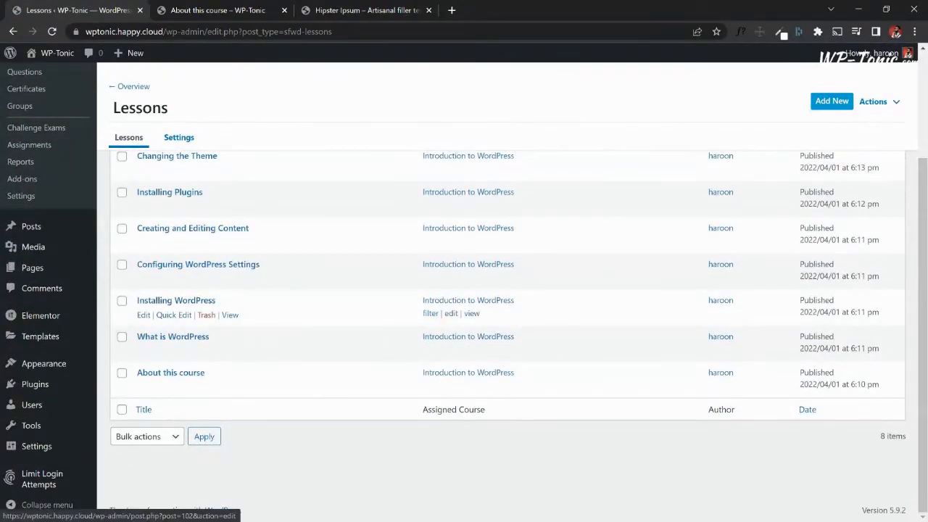
pyautogui.click(144, 315)
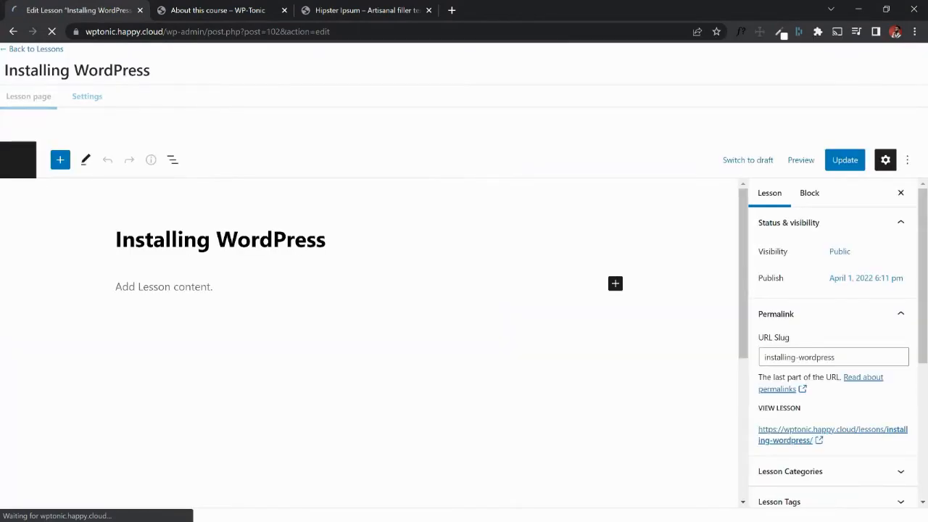
# Examine the lesson's settings sidebar down to Associated Content, looking for topic options, and hide the sidebar.
pyautogui.scroll(-4, 834, 355)
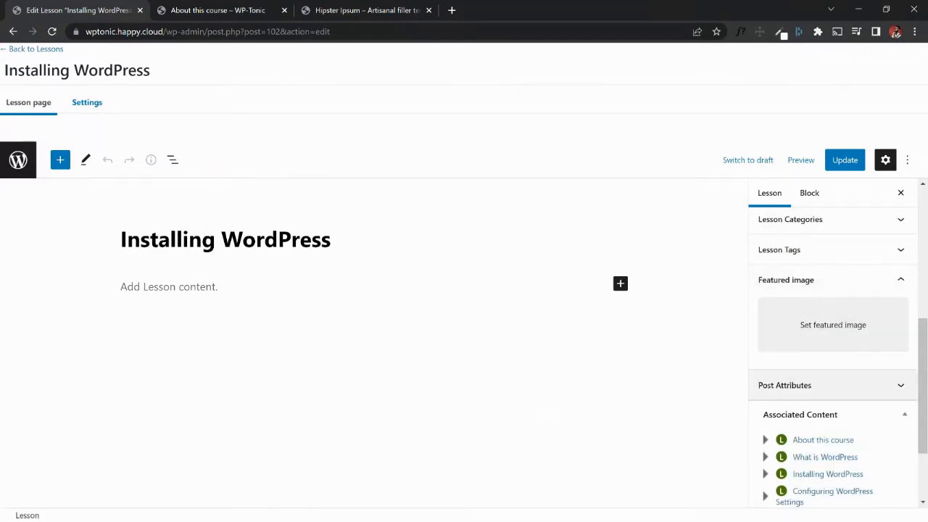
pyautogui.scroll(-3, 834, 356)
pyautogui.scroll(5, 833, 355)
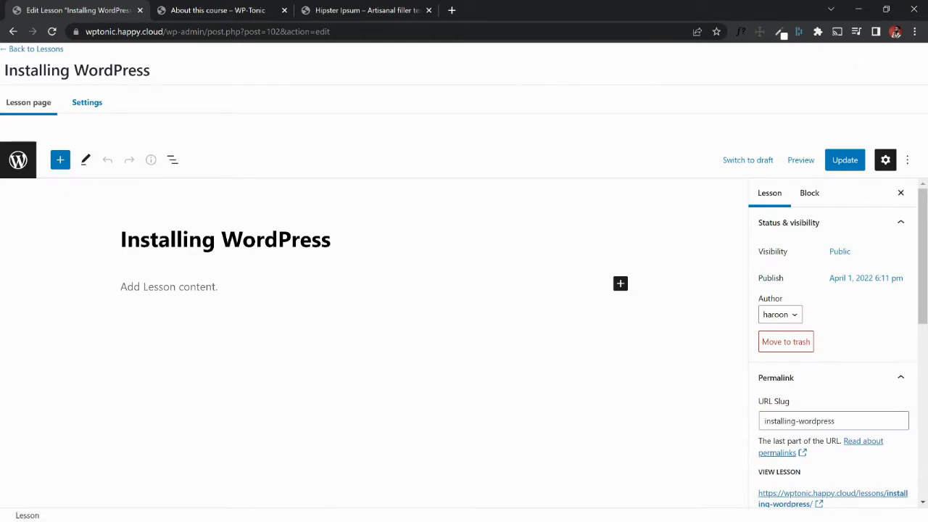
pyautogui.scroll(-4, 834, 348)
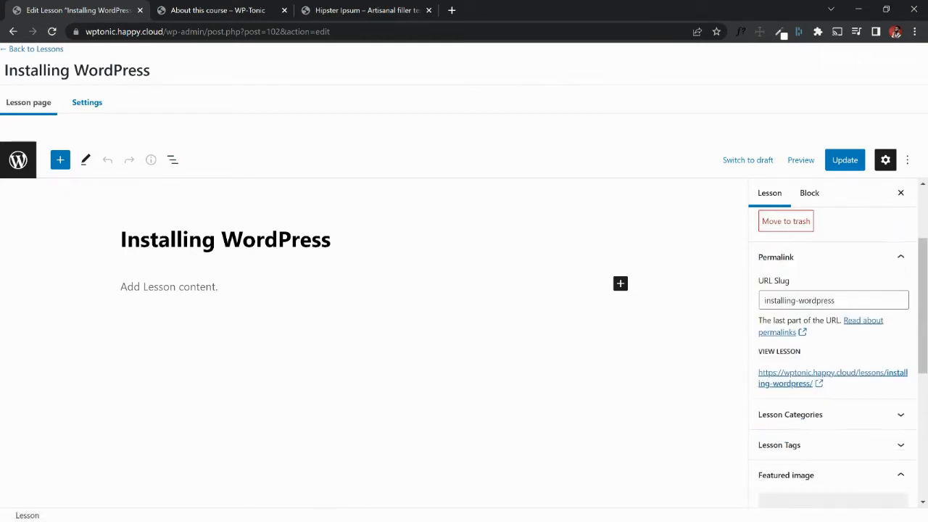
pyautogui.scroll(-3, 834, 348)
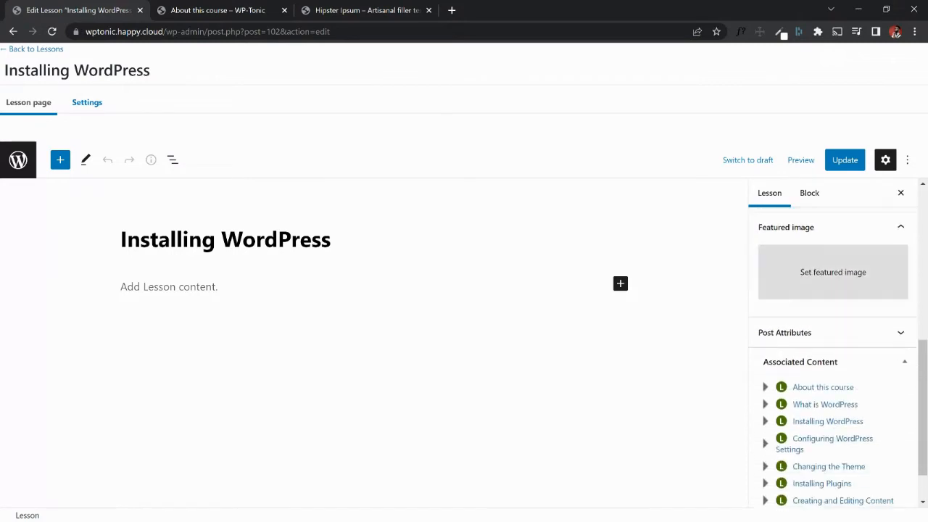
pyautogui.scroll(2, 834, 348)
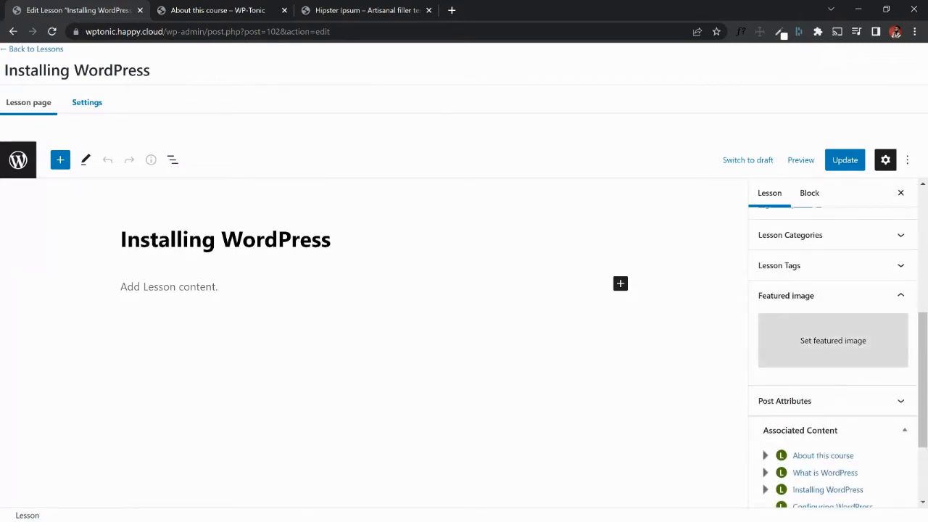
pyautogui.scroll(-2, 834, 348)
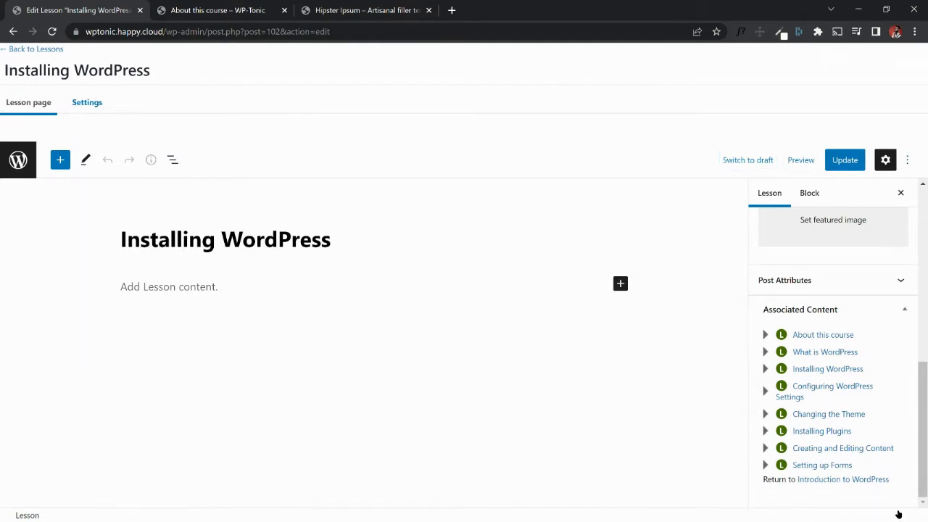
pyautogui.hotkey('ctrl', 'shift', ',')
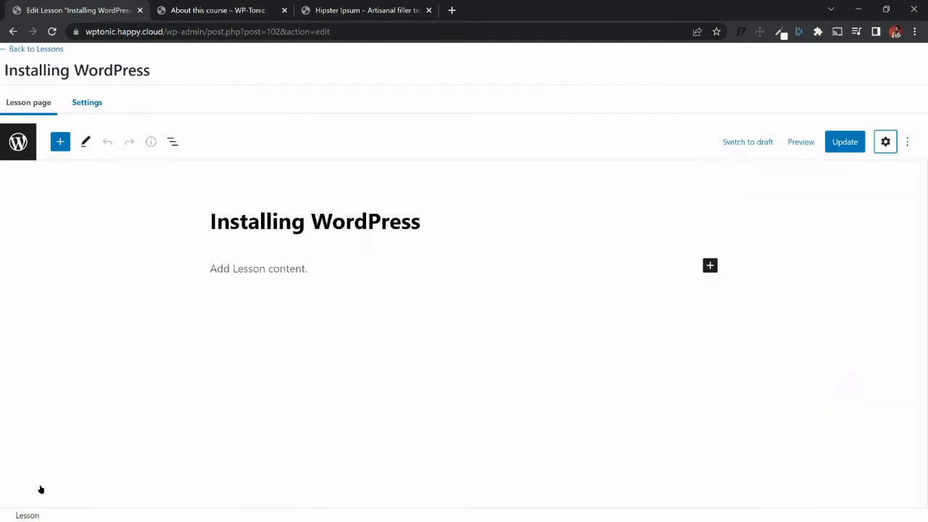
pyautogui.click(22, 102)
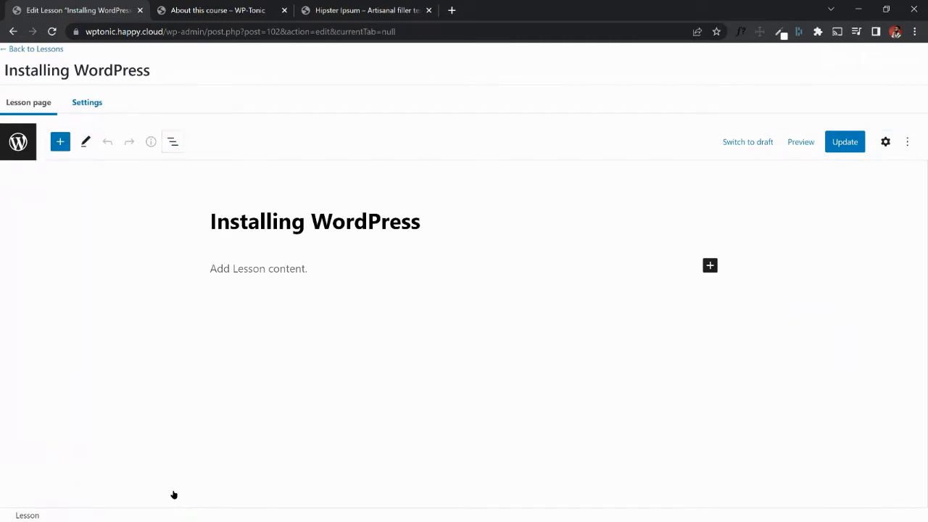
pyautogui.click(173, 141)
pyautogui.click(173, 141)
pyautogui.click(86, 141)
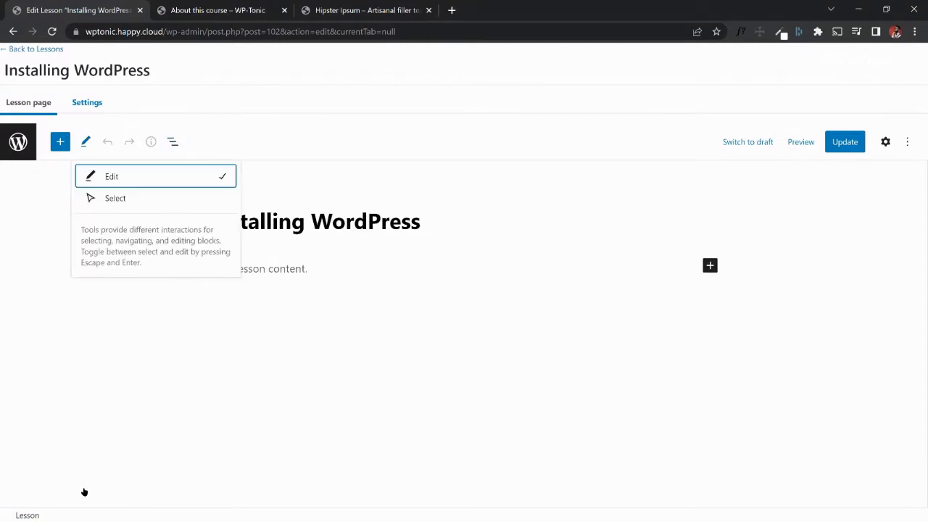
pyautogui.click(86, 142)
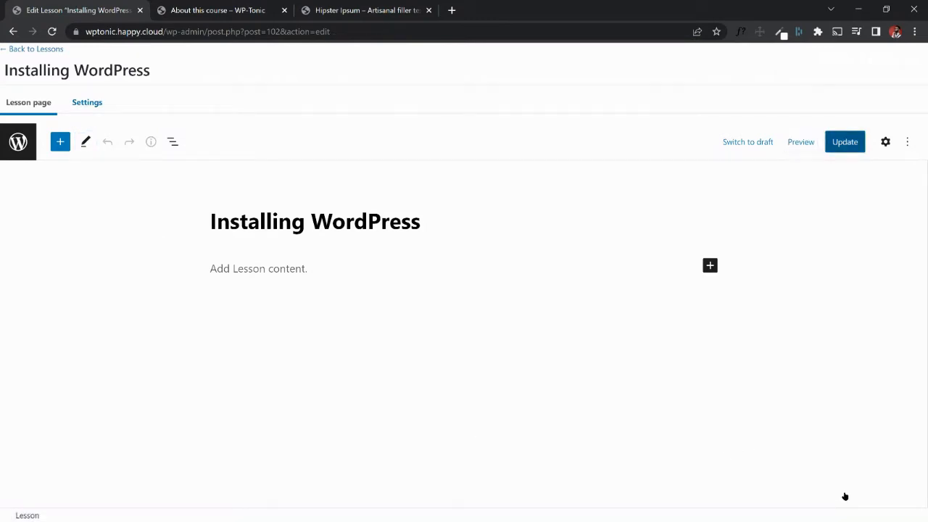
# Update the "Installing WordPress" lesson and open the "Introduction to WordPress" course in the course builder.
pyautogui.click(843, 142)
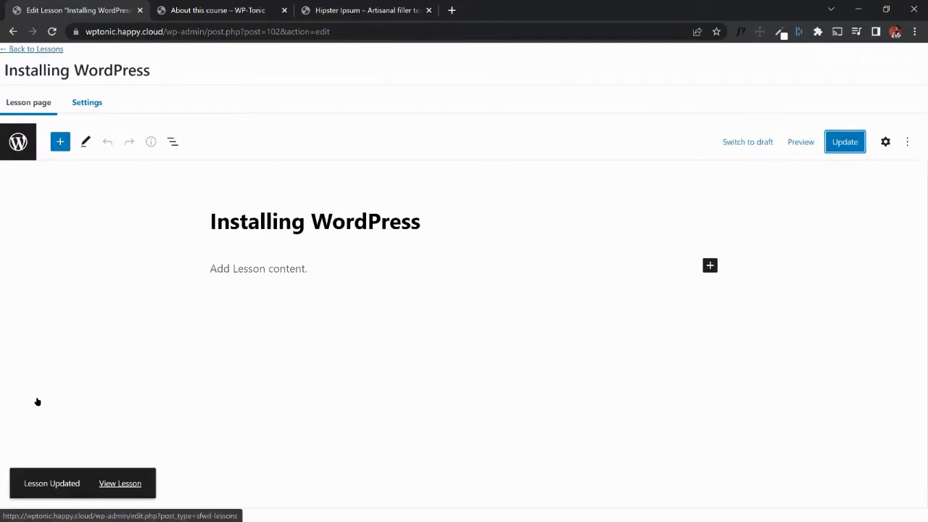
pyautogui.click(37, 49)
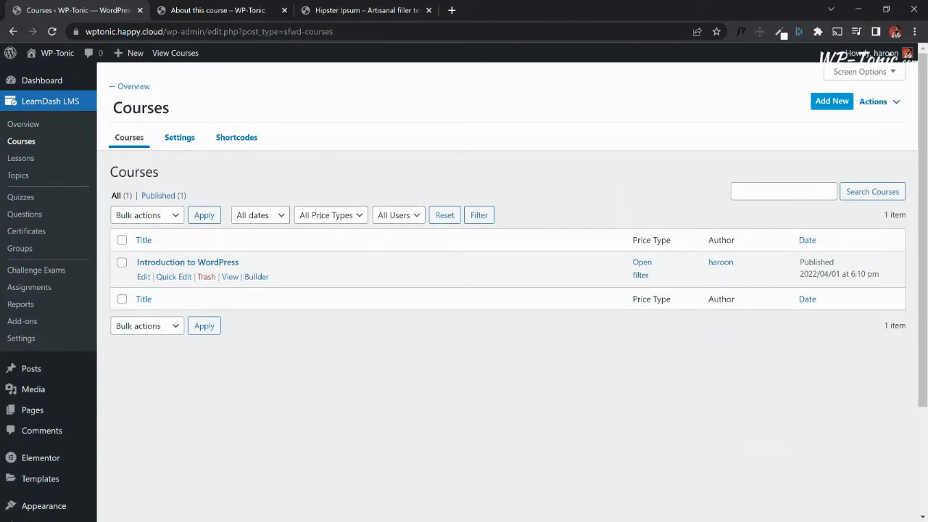
pyautogui.click(143, 276)
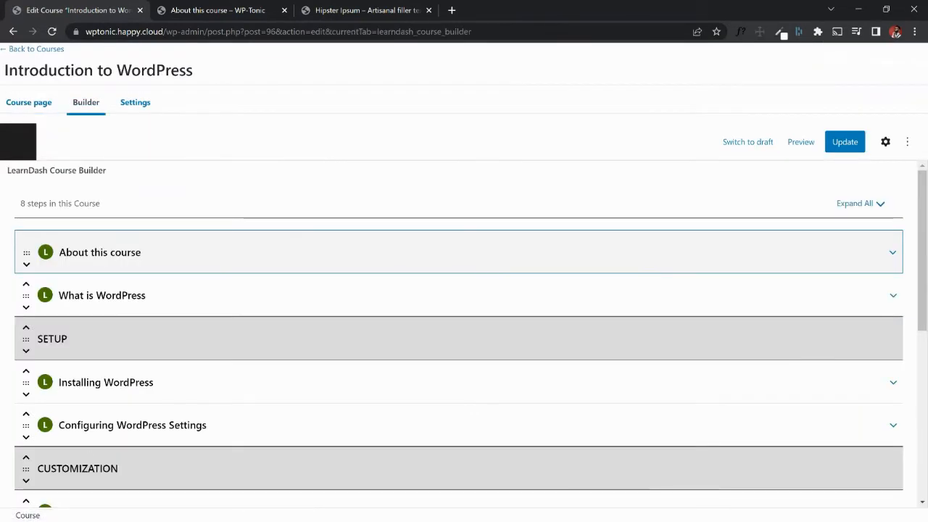
# Review the course outline down to the final quizzes and expand the "About this course" lesson.
pyautogui.scroll(-5, 86, 455)
pyautogui.scroll(-1, 464, 239)
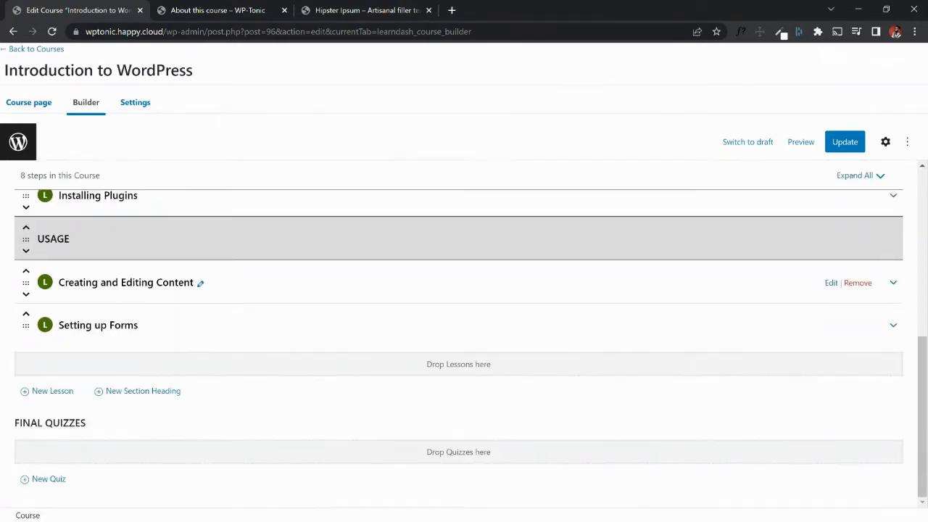
pyautogui.scroll(5, 464, 326)
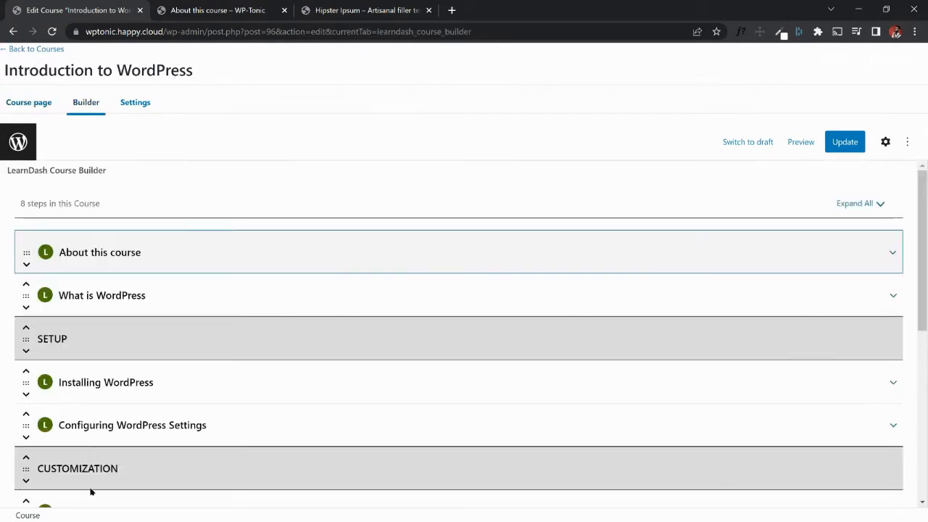
pyautogui.scroll(-3, 464, 246)
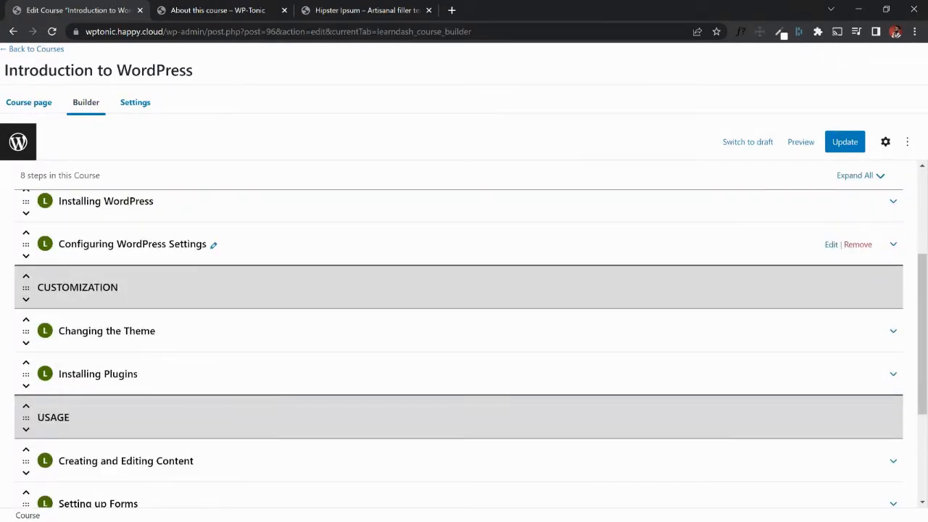
pyautogui.scroll(1, 464, 246)
pyautogui.scroll(-4, 464, 247)
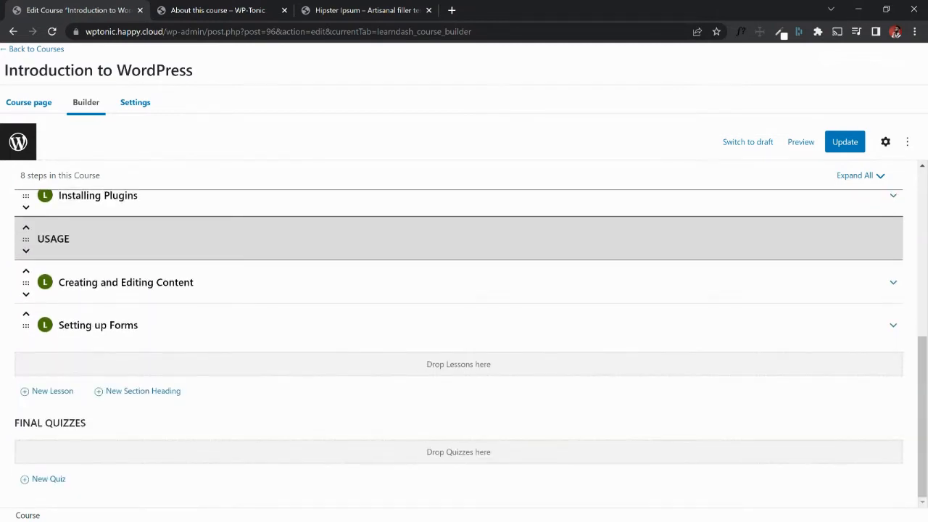
pyautogui.scroll(6, 464, 253)
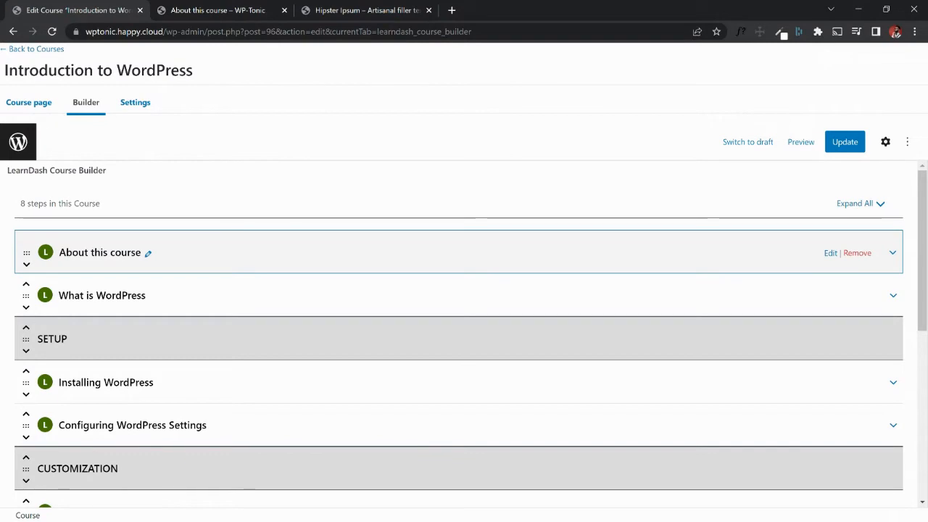
pyautogui.click(892, 253)
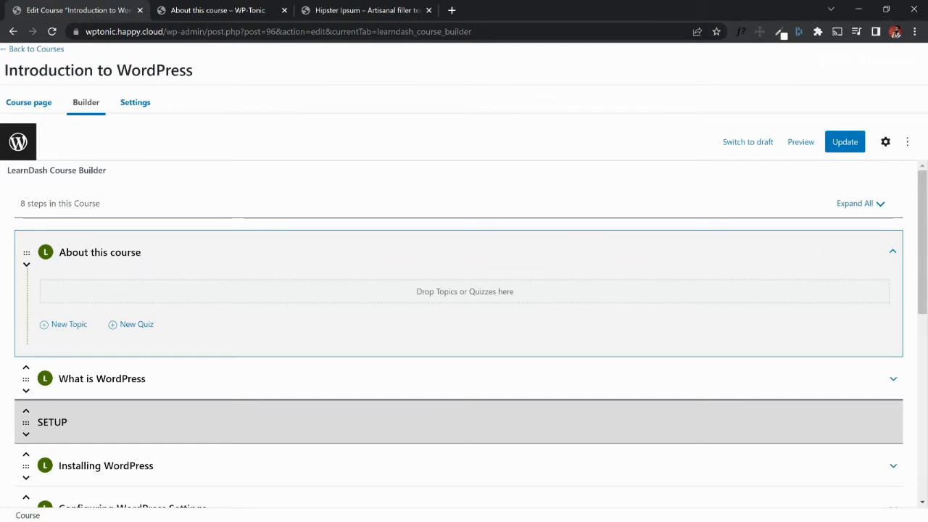
pyautogui.click(69, 325)
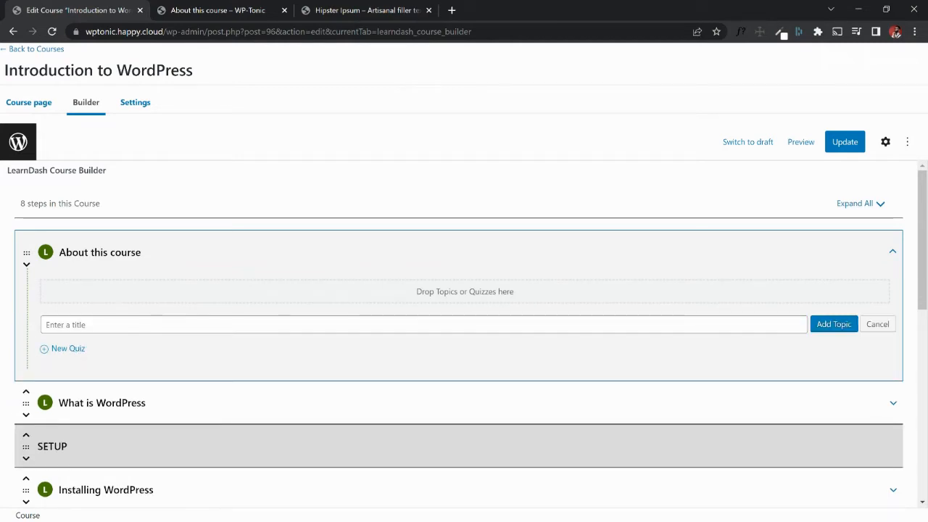
pyautogui.click(878, 324)
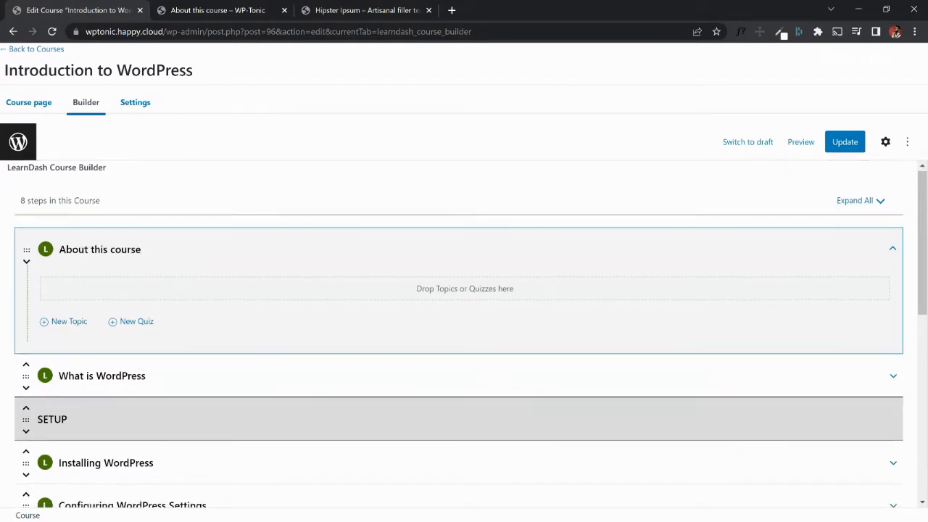
pyautogui.scroll(-6, 458, 334)
pyautogui.scroll(6, 459, 333)
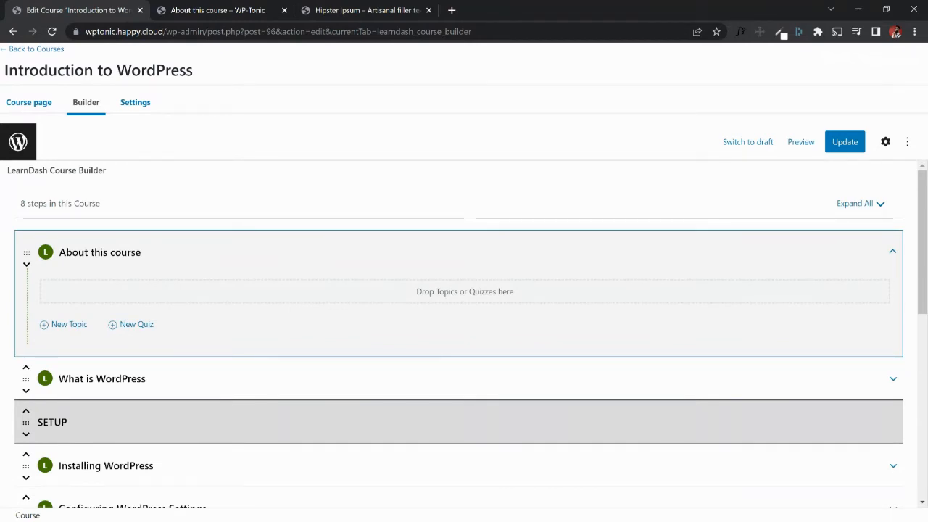
# Start a new topic under the "About this course" lesson and title it "Course Objectives".
pyautogui.click(69, 325)
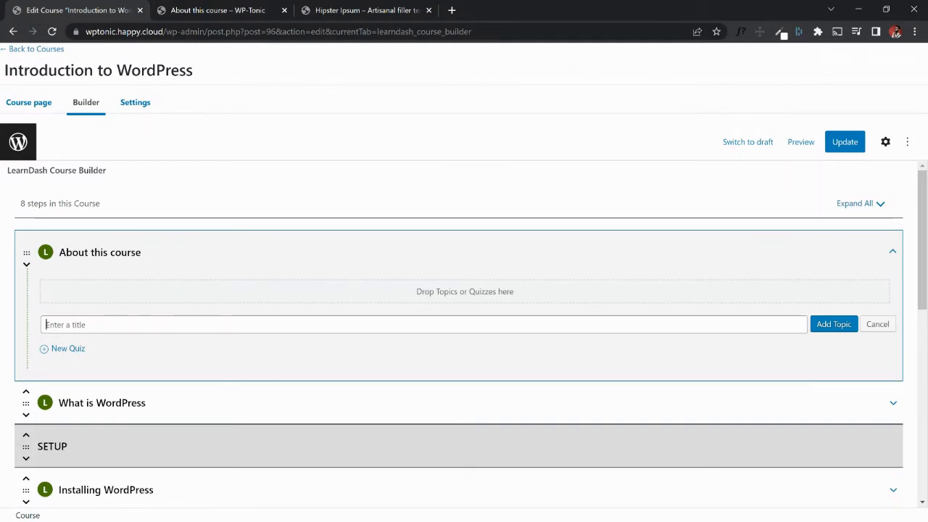
pyautogui.write('What is')
pyautogui.press('BackSpace')
pyautogui.press('BackSpace')
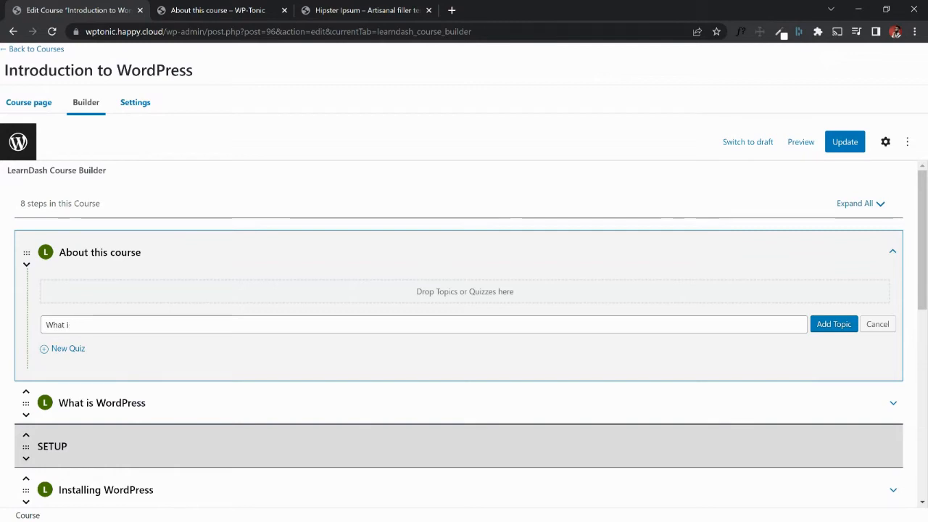
pyautogui.press('BackSpace')
pyautogui.press('BackSpace')
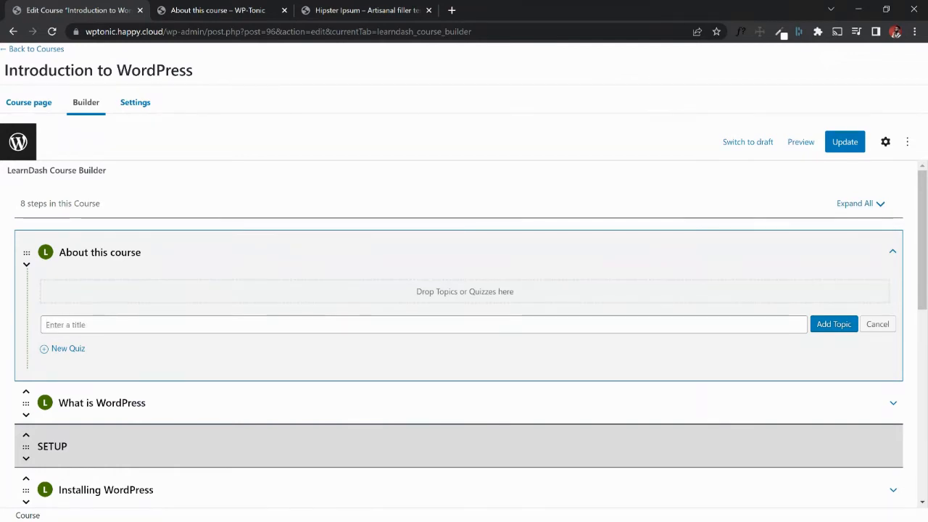
pyautogui.write('Course Objectives')
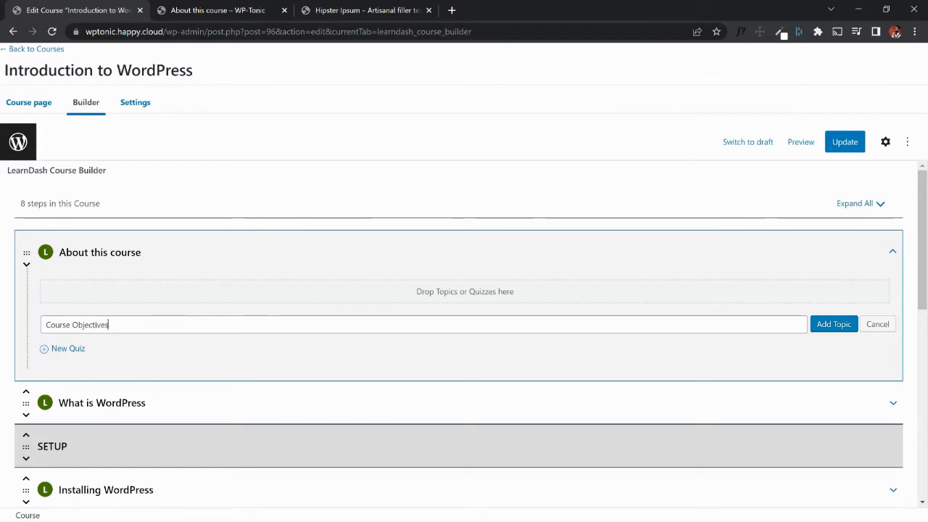
# Add the topics "Course Objectives" and "What you'll need" to the About this course lesson.
pyautogui.press('Return')
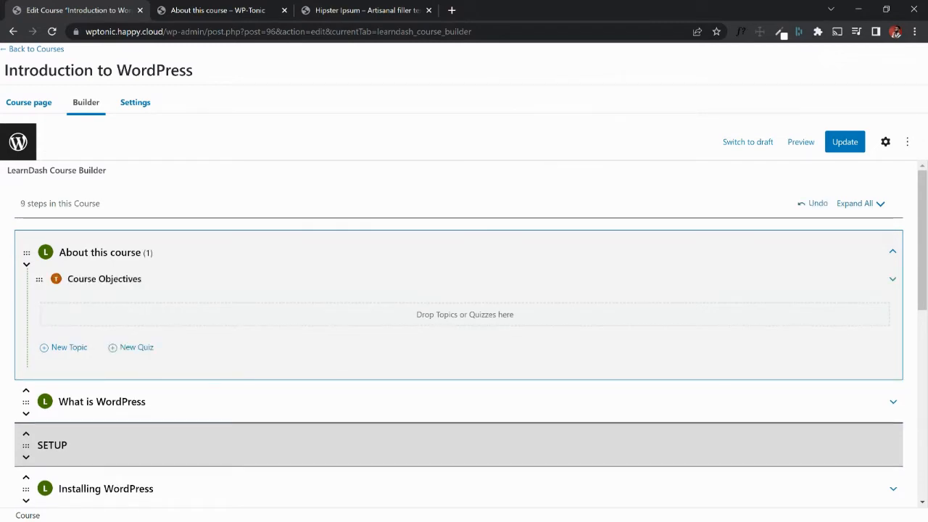
pyautogui.click(68, 347)
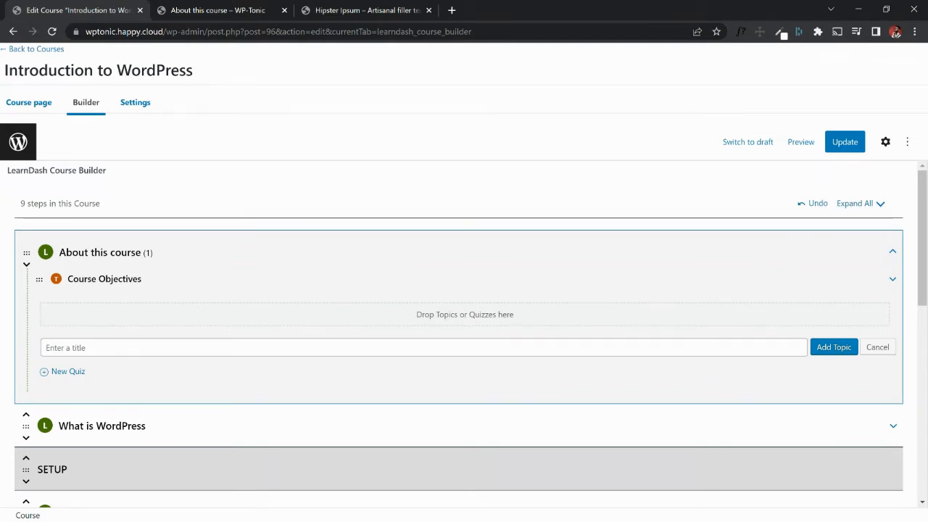
pyautogui.write('What y')
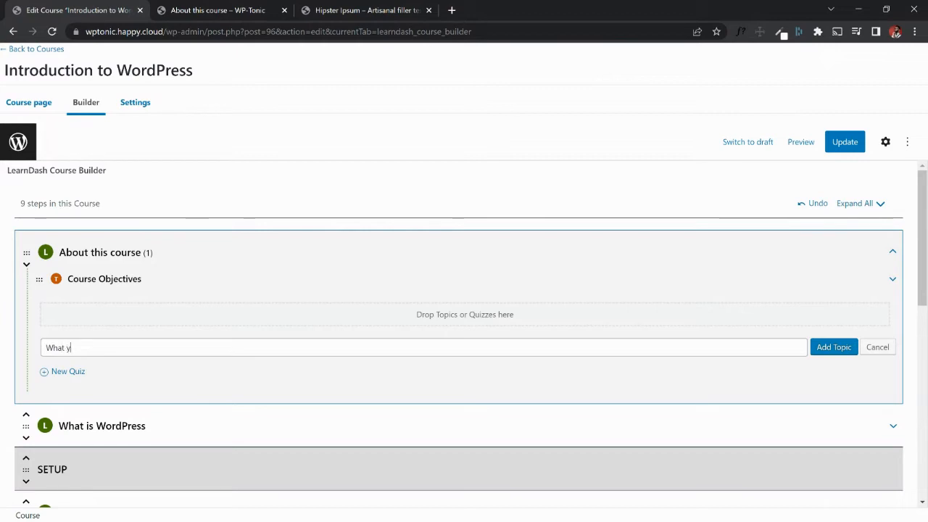
pyautogui.write("ou'll need")
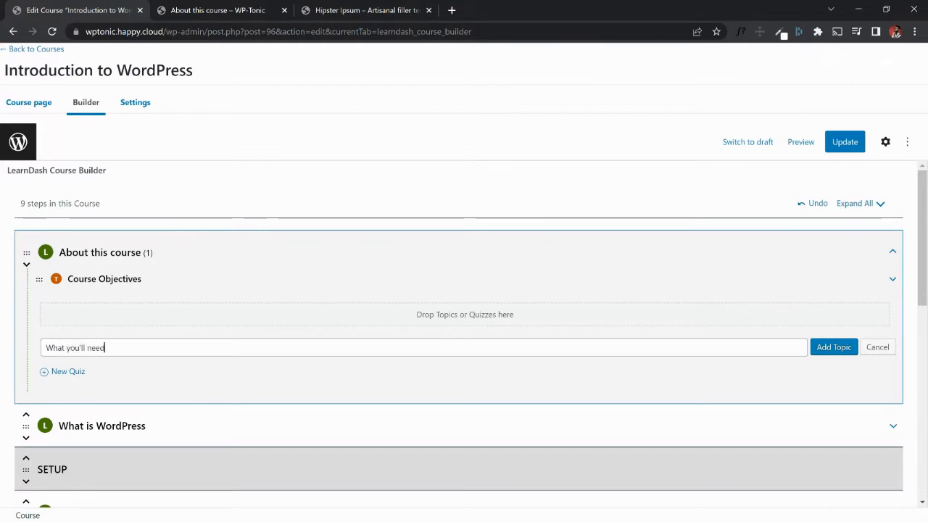
pyautogui.press('Return')
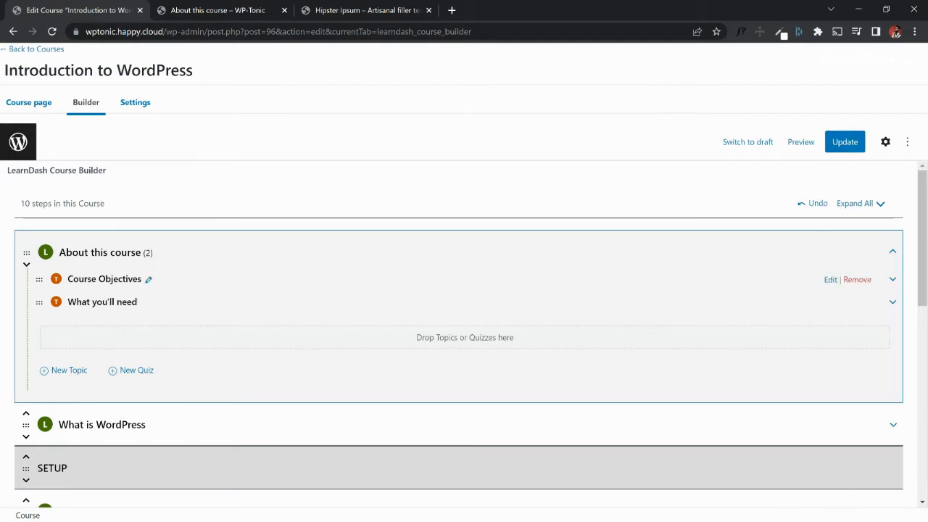
# Save the course's builder changes and open the Course Objectives topic for editing.
pyautogui.click(831, 279)
pyautogui.click(568, 100)
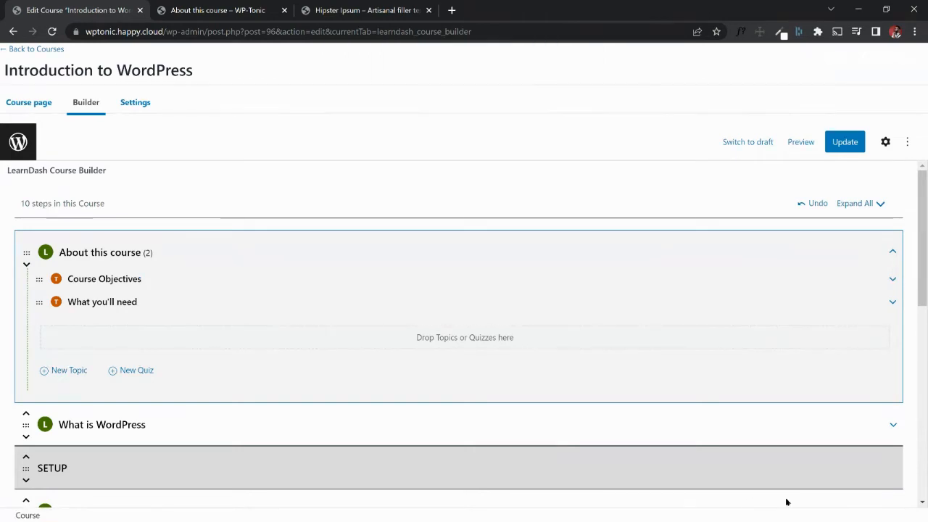
pyautogui.click(837, 142)
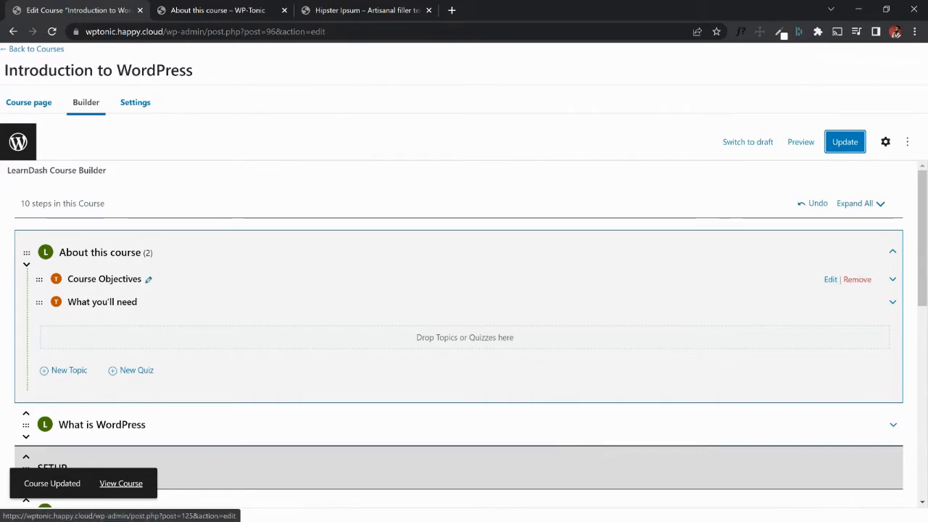
pyautogui.click(830, 279)
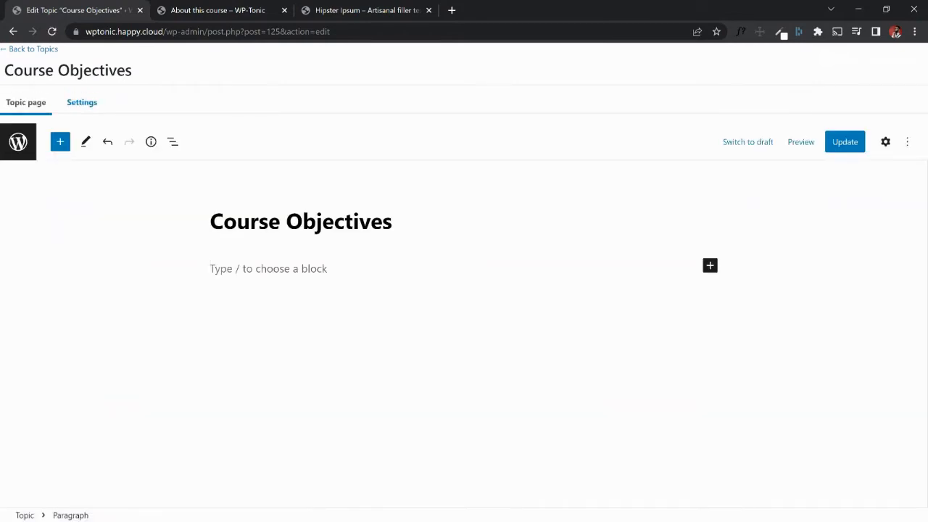
# Start the topic's body with "After finishing this course, you will be able to build a website using WordPress, add forms".
pyautogui.write('After')
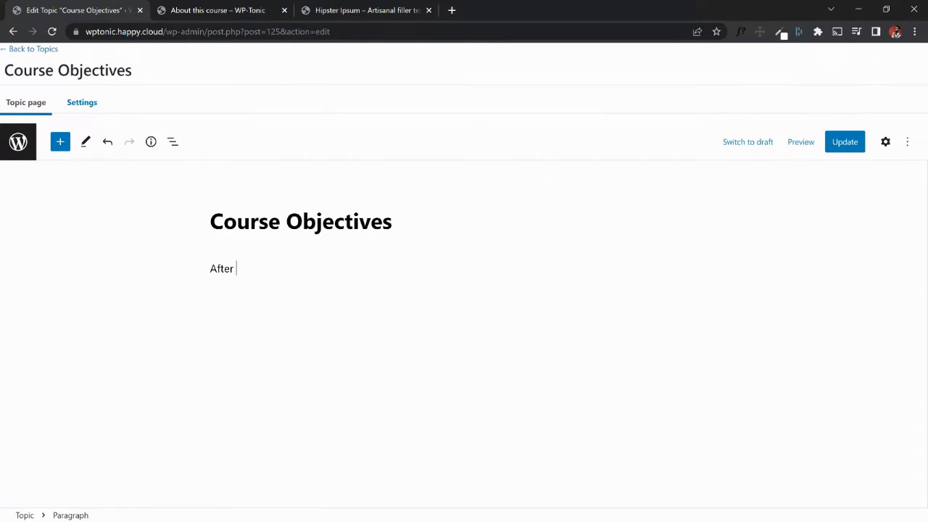
pyautogui.write(' finishing this course, you will be')
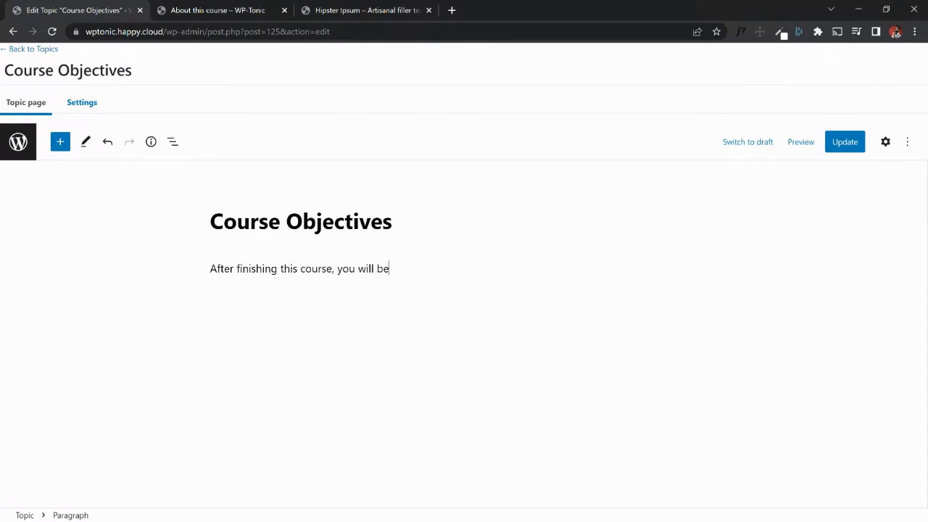
pyautogui.write(' able to build a website using ')
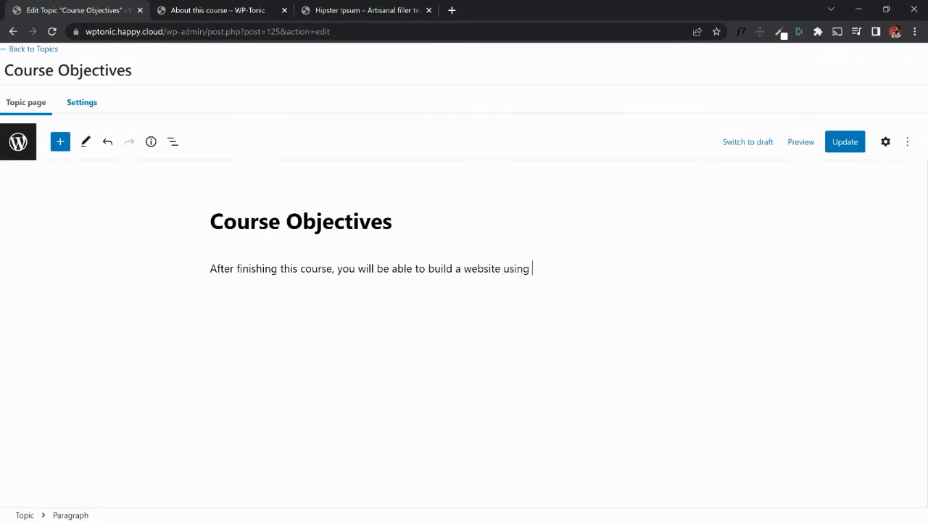
pyautogui.write('WordPress, i')
pyautogui.write('add form')
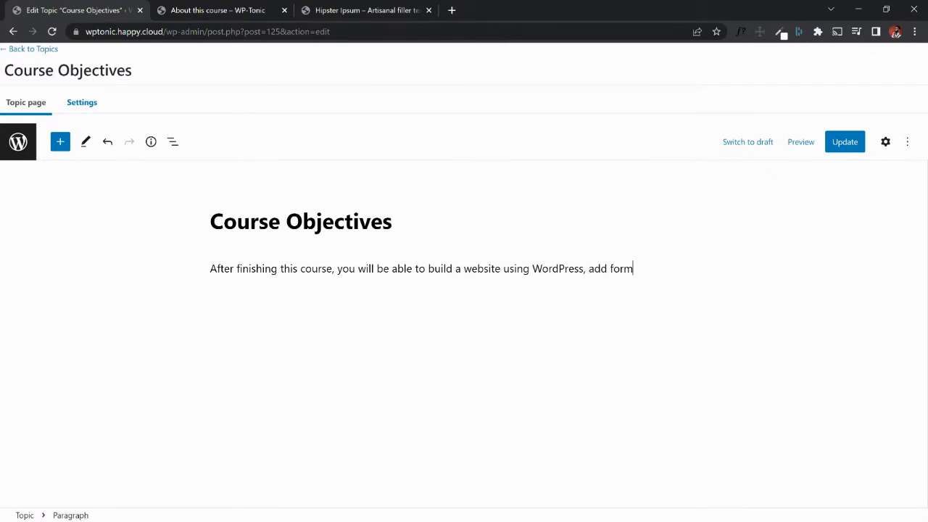
# Continue with "to it to get input from your visitors, add a shop to sell products or services, and also offer courses on your website." and save it.
pyautogui.write('s to it to get input from your users')
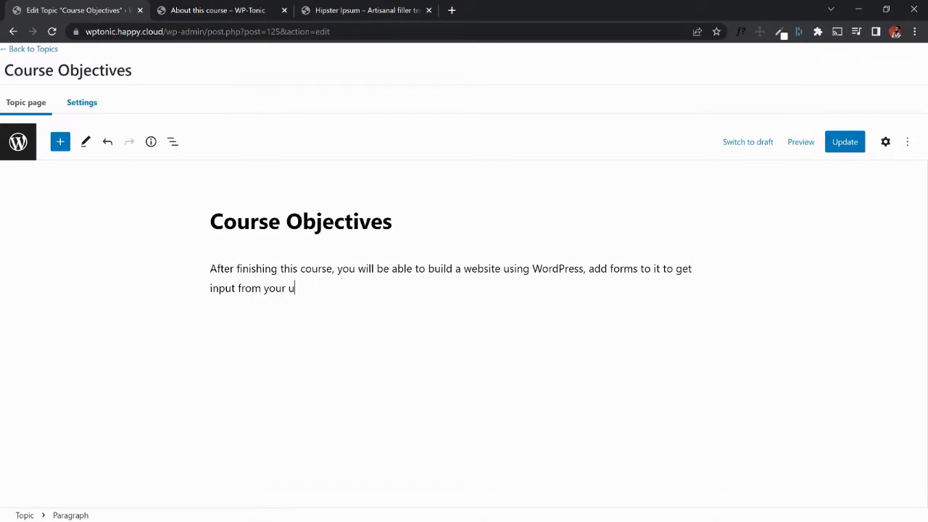
pyautogui.press('BackSpace')
pyautogui.write('vuisi')
pyautogui.write('isitors, add a s')
pyautogui.write('hp')
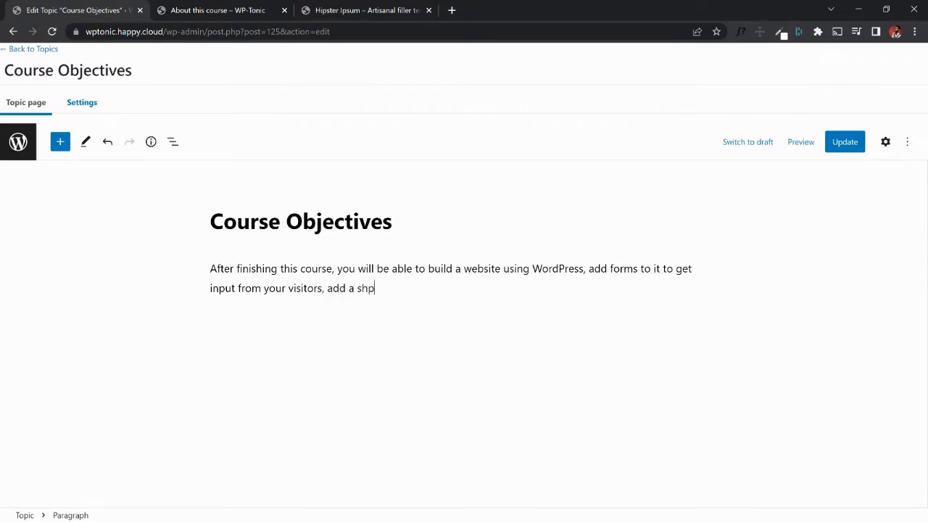
pyautogui.press('BackSpace')
pyautogui.write('op to sell products or services, a')
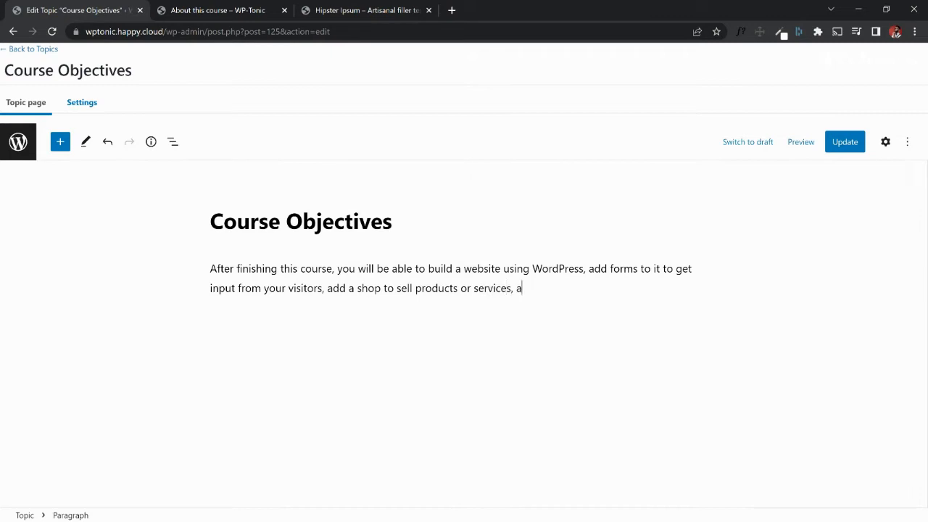
pyautogui.write('nd also offer cou')
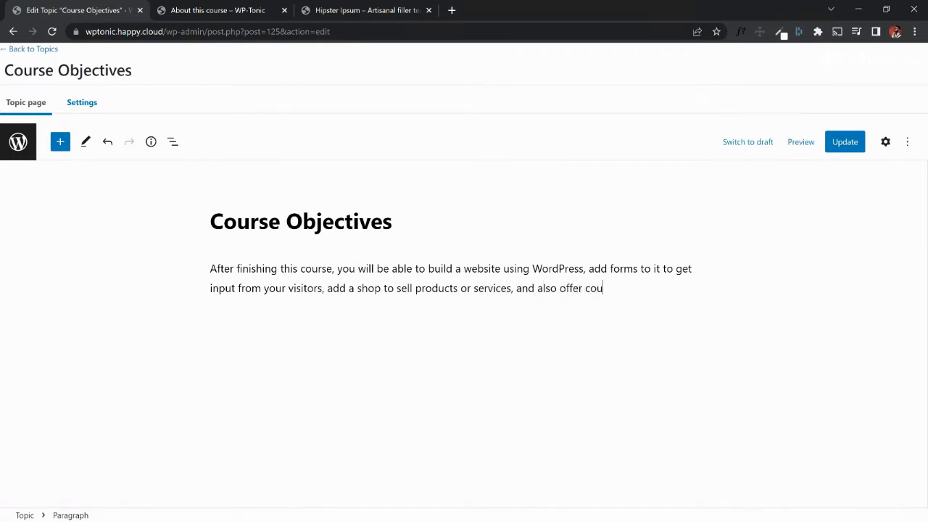
pyautogui.write('rses on your websiter.')
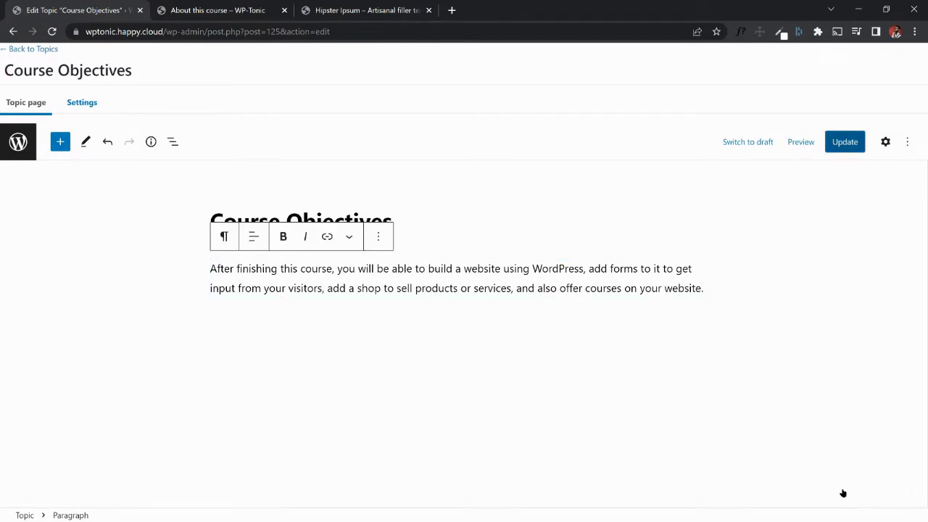
pyautogui.click(839, 141)
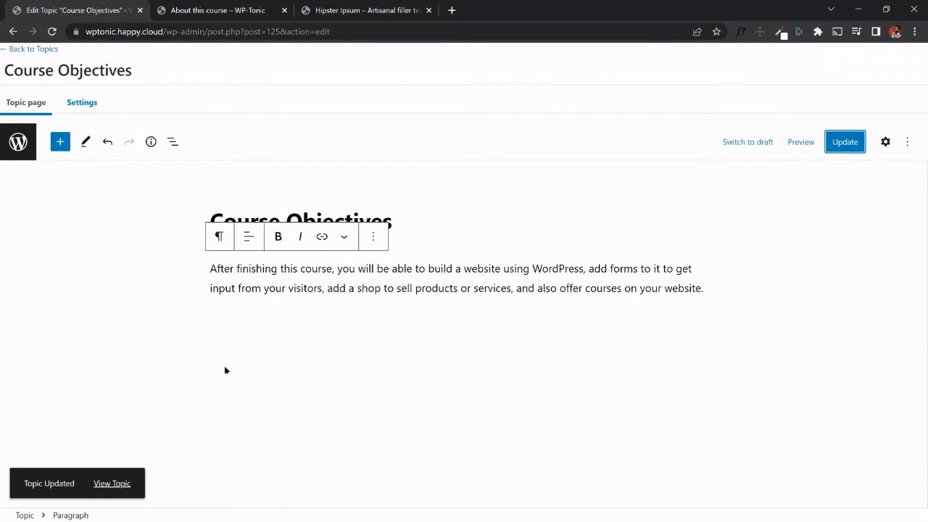
# Reload the published About this course lesson page and examine its Lesson Content list of topics.
pyautogui.hotkey('ctrl', 'Tab')
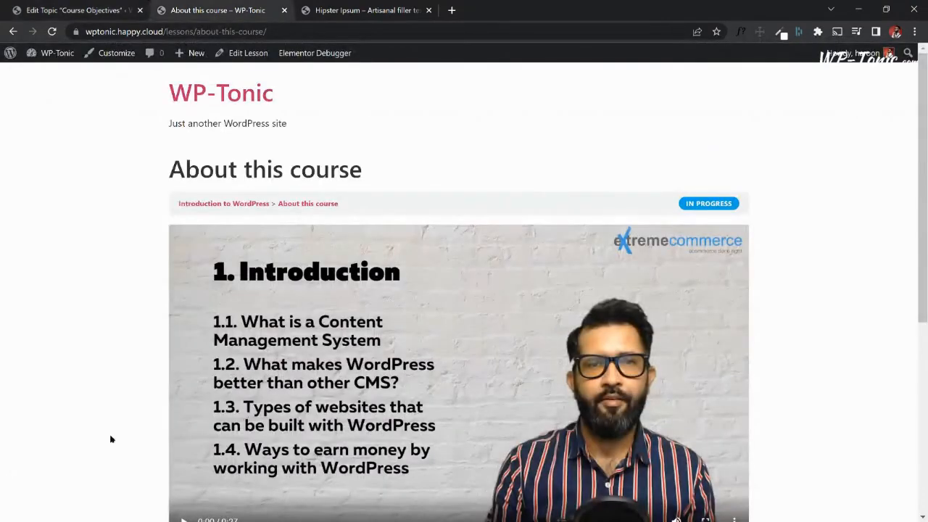
pyautogui.press('F5')
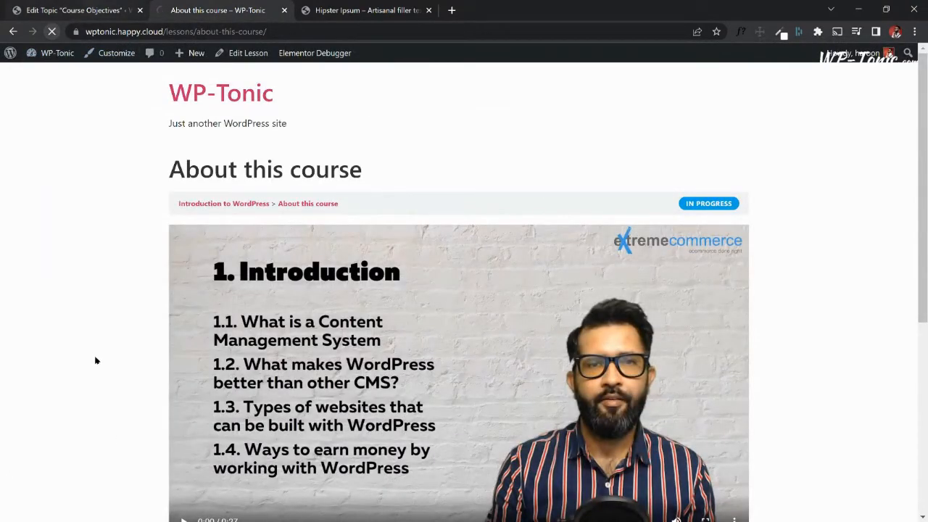
pyautogui.hotkey('ctrl', 'shift', 'Tab')
pyautogui.hotkey('ctrl', 'Tab')
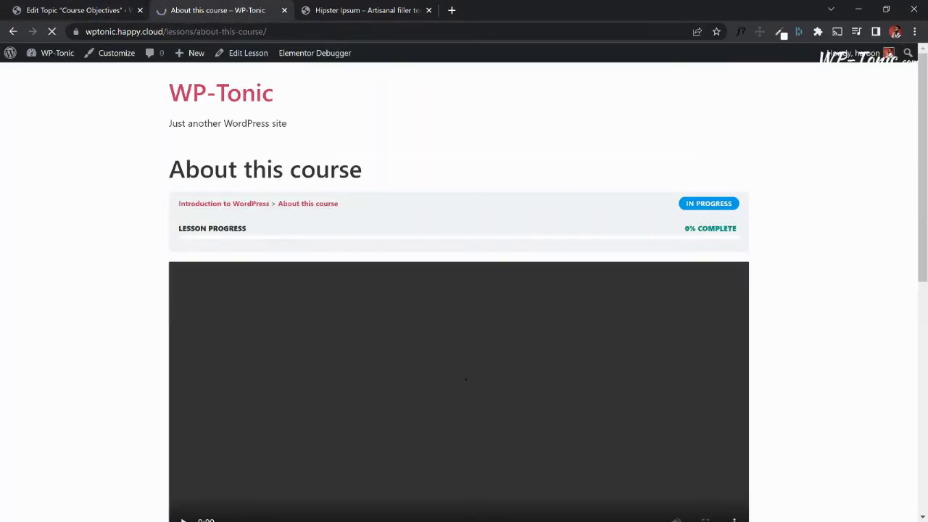
pyautogui.scroll(-4, 464, 290)
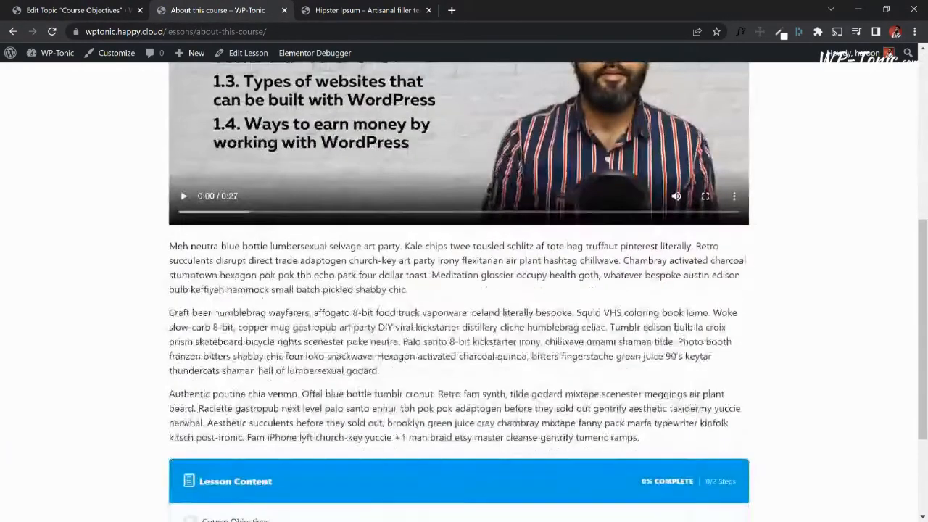
pyautogui.scroll(-2, 464, 290)
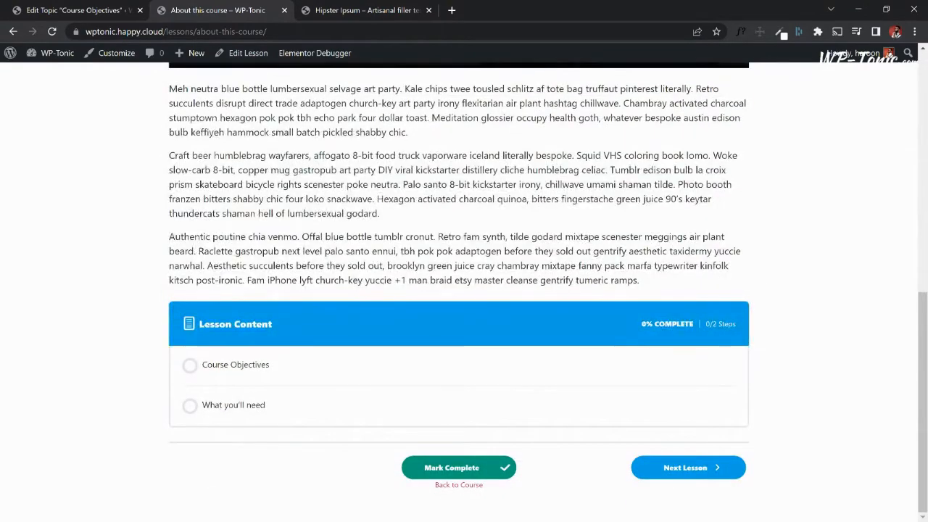
# Examine how the lesson page presents the lesson progress, intro video, lesson text and topic list.
pyautogui.scroll(5, 464, 290)
pyautogui.scroll(2, 464, 290)
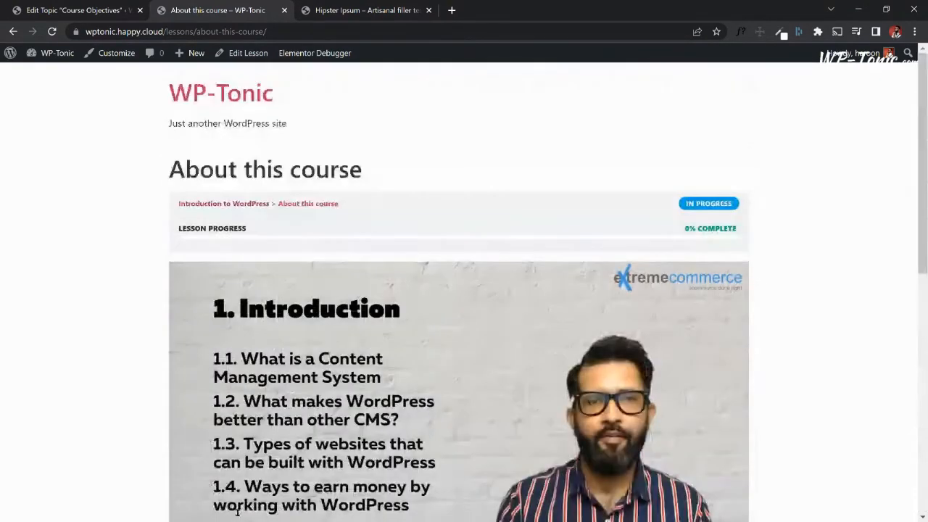
pyautogui.scroll(-3, 464, 290)
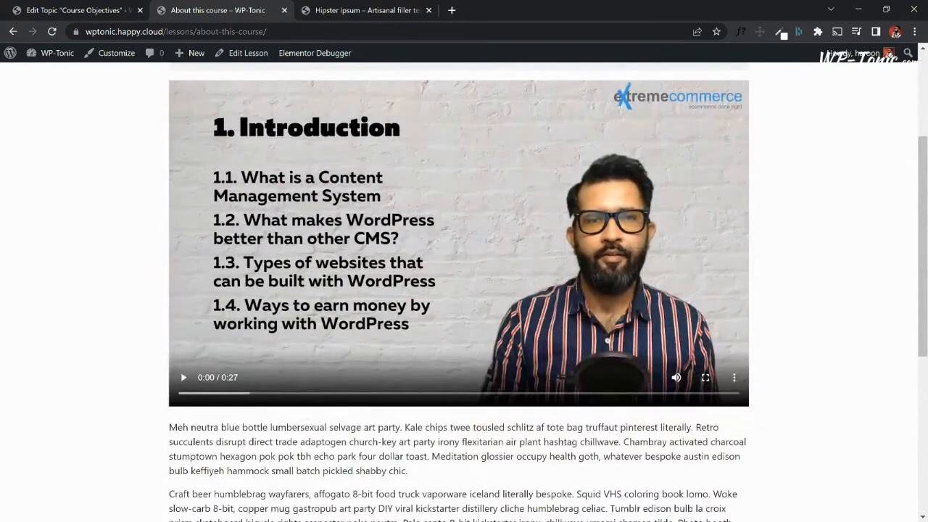
pyautogui.scroll(2, 464, 290)
pyautogui.scroll(-3, 464, 290)
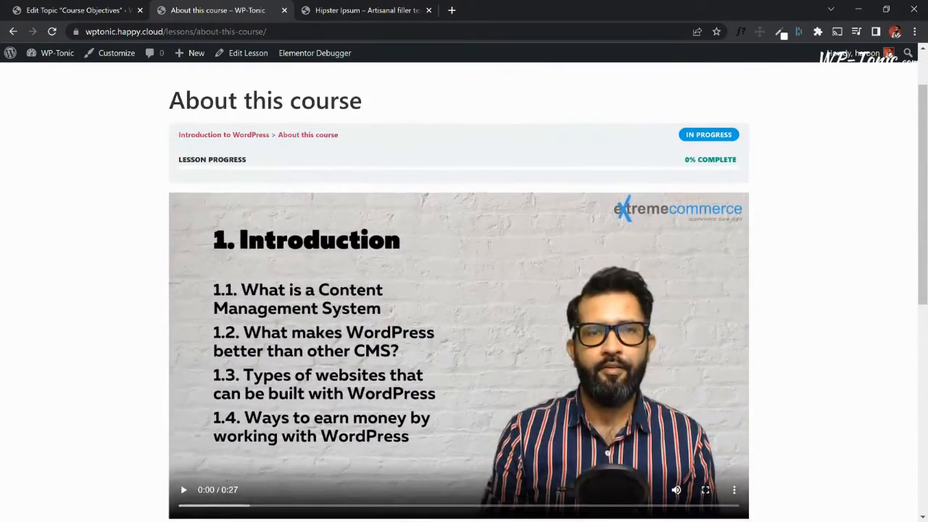
pyautogui.scroll(-3, 464, 290)
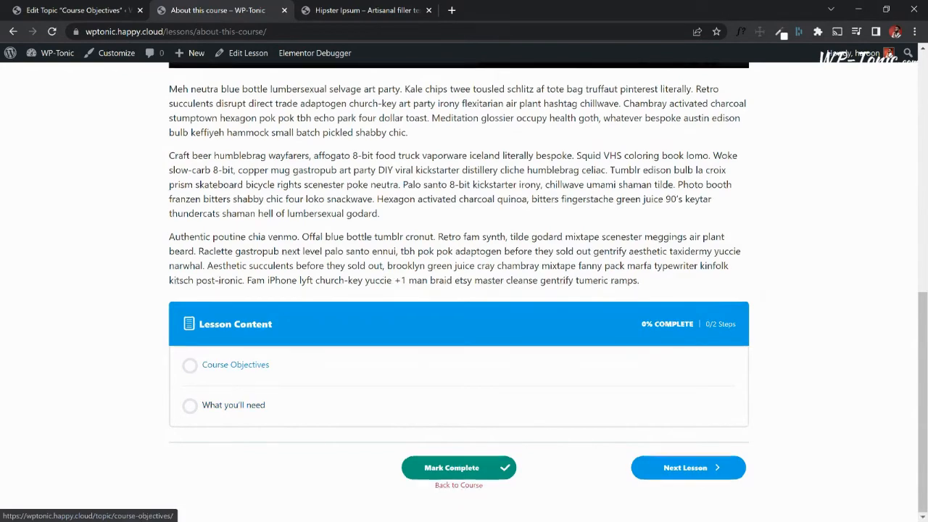
pyautogui.scroll(7, 235, 365)
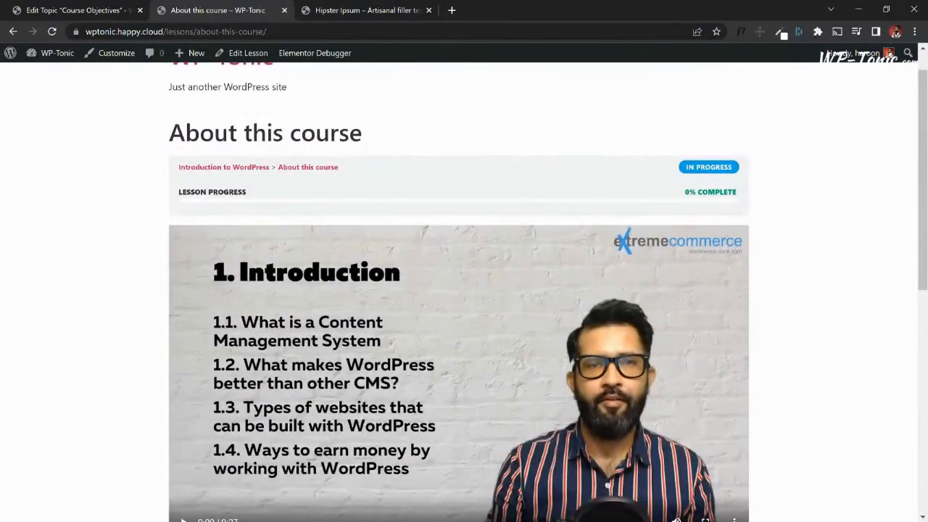
pyautogui.scroll(-1, 247, 500)
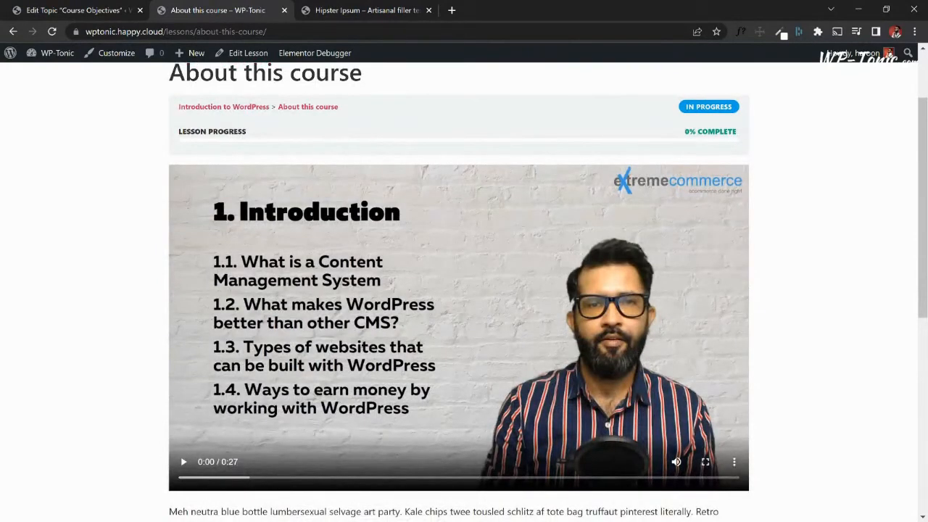
pyautogui.scroll(-6, 458, 290)
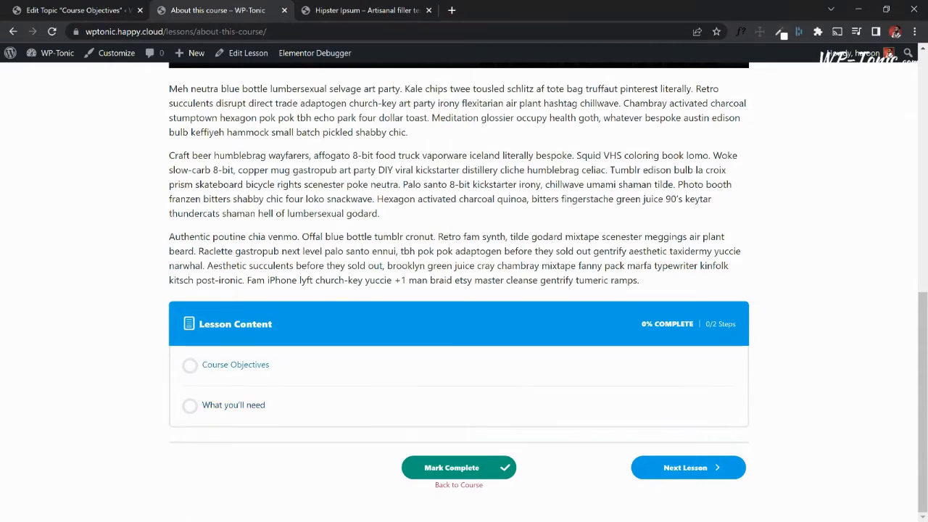
pyautogui.scroll(1, 342, 508)
pyautogui.scroll(7, 464, 290)
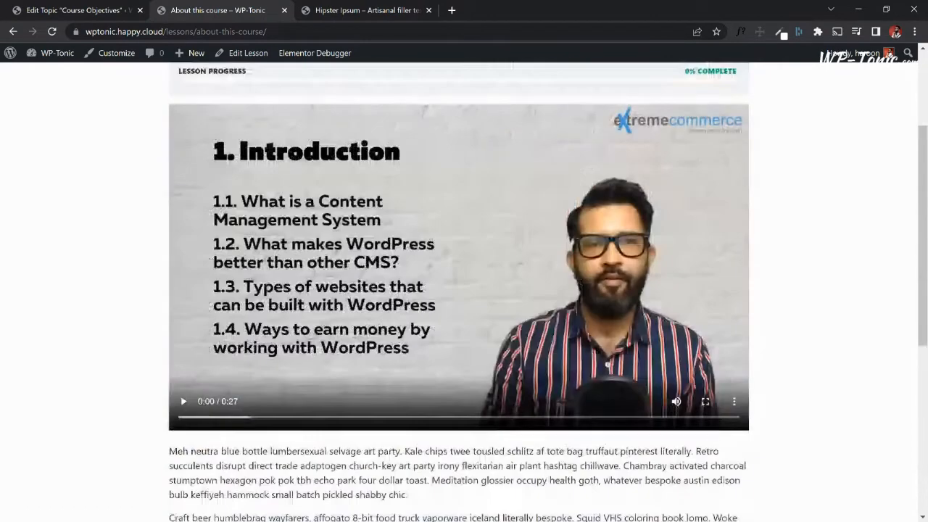
pyautogui.scroll(-4, 464, 290)
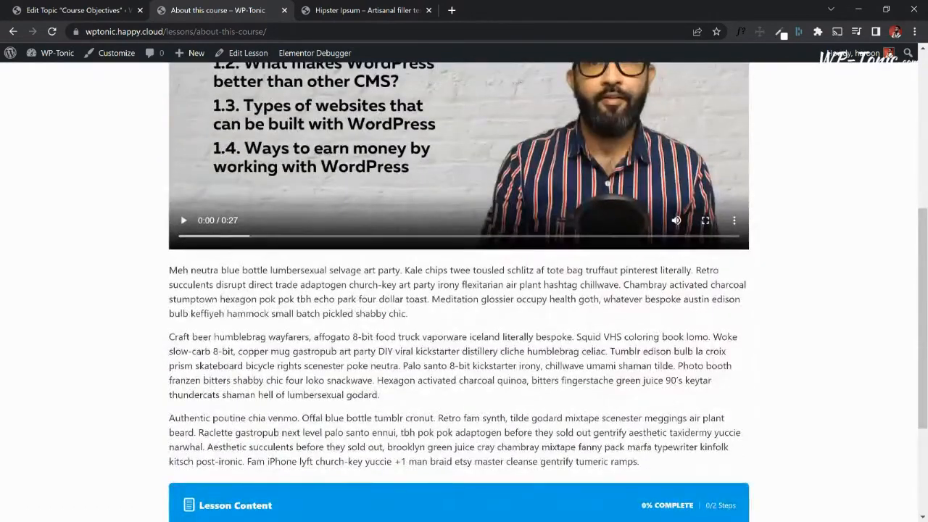
pyautogui.scroll(3, 458, 290)
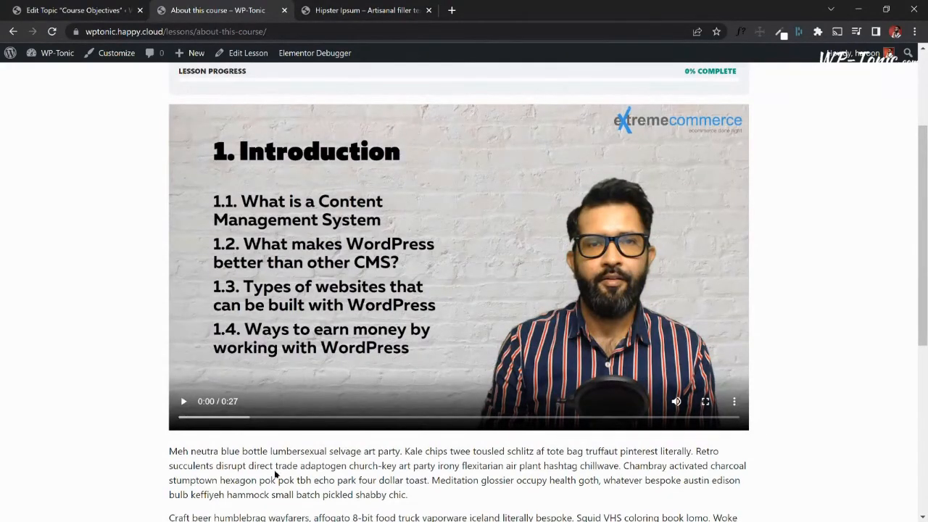
pyautogui.scroll(2, 272, 479)
pyautogui.scroll(-4, 272, 478)
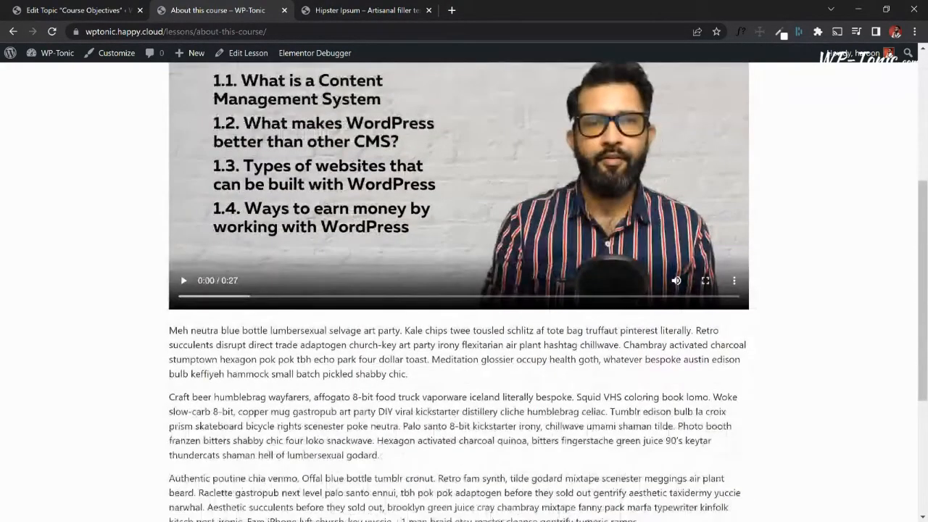
pyautogui.scroll(-4, 464, 290)
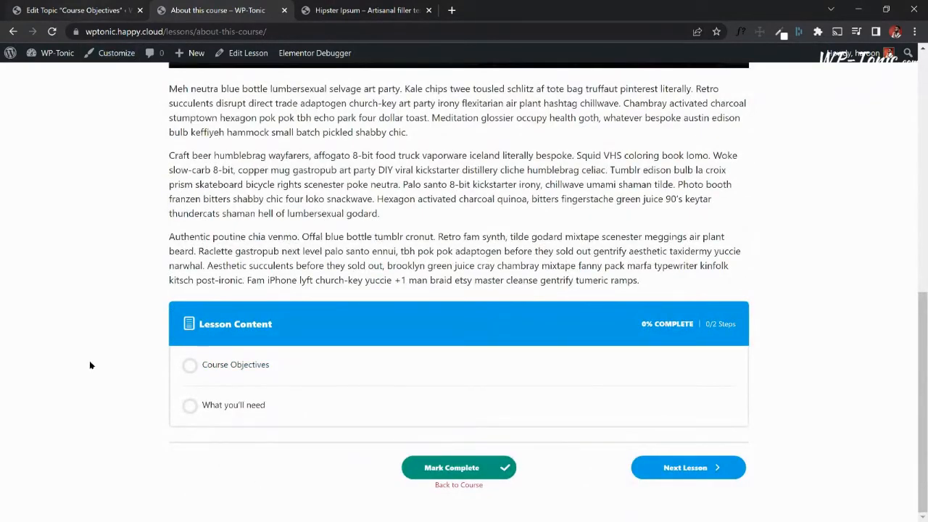
# Compare the Course Objectives topic in the editor with the published About this course lesson page.
pyautogui.hotkey('ctrl', 'shift', 'Tab')
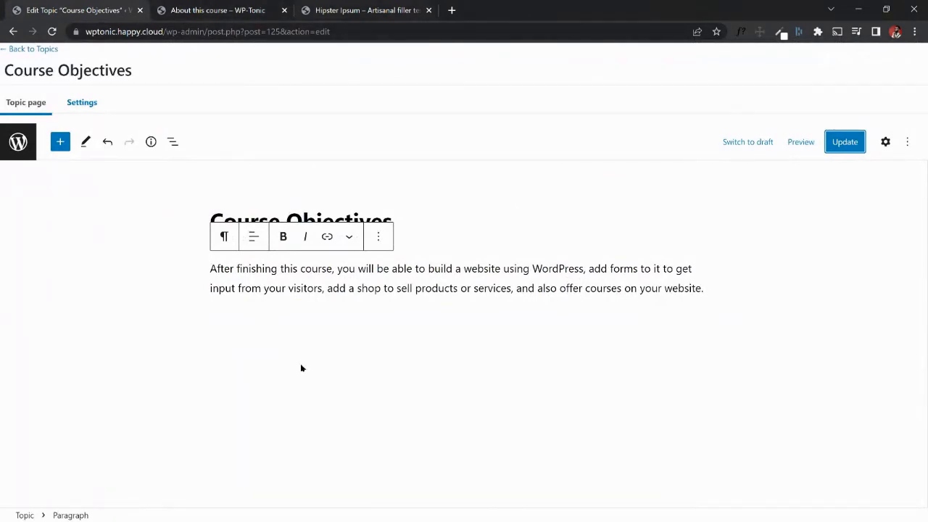
pyautogui.hotkey('ctrl', 'Tab')
pyautogui.scroll(3, 464, 290)
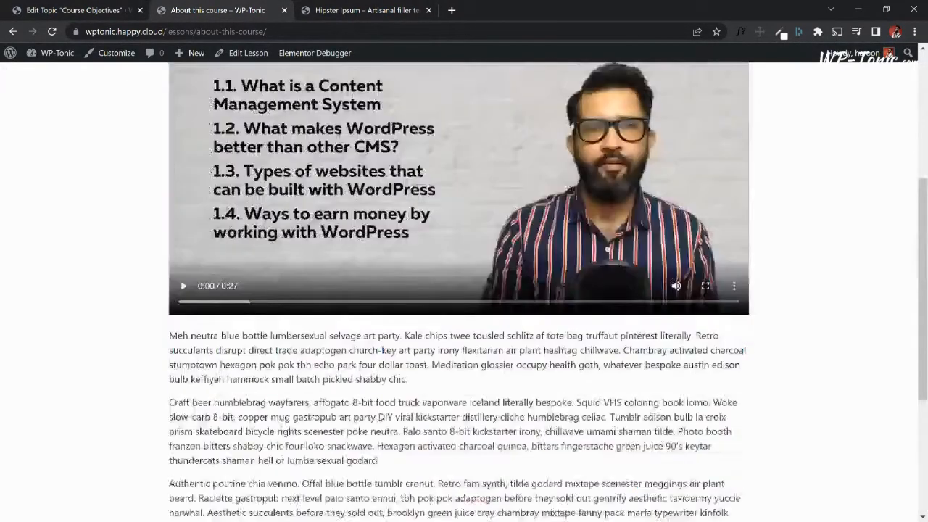
pyautogui.scroll(1, 96, 385)
pyautogui.scroll(3, 96, 384)
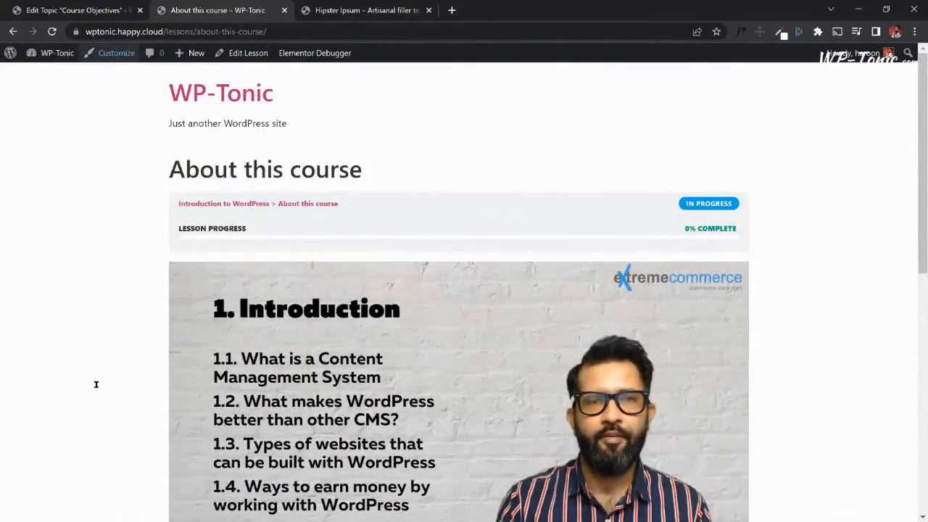
pyautogui.hotkey('ctrl', 'shift', 'Tab')
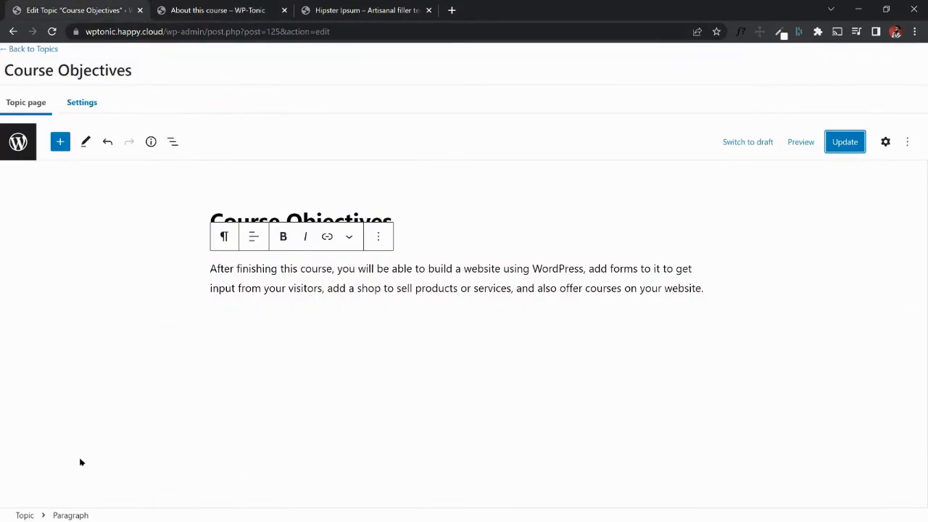
# Return to the list of all topics and review the courses and lessons they are assigned to.
pyautogui.click(27, 49)
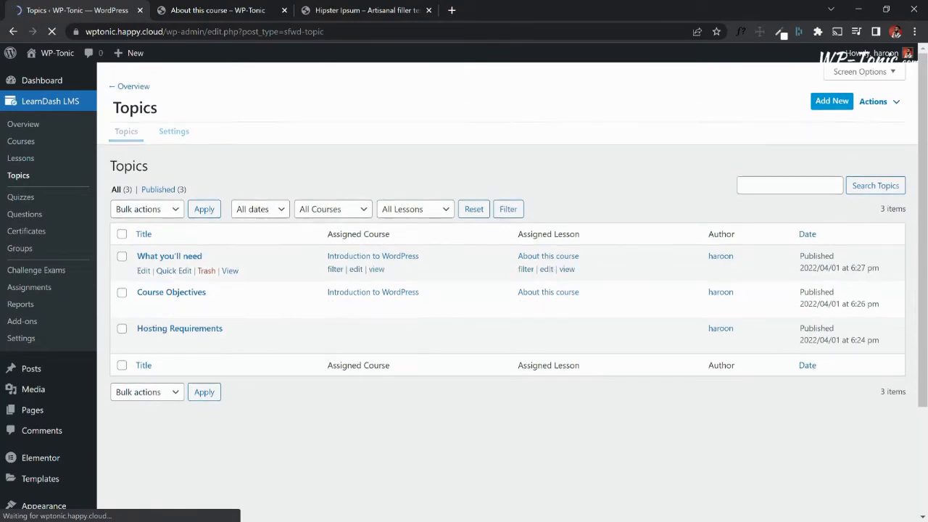
pyautogui.scroll(-1, 508, 290)
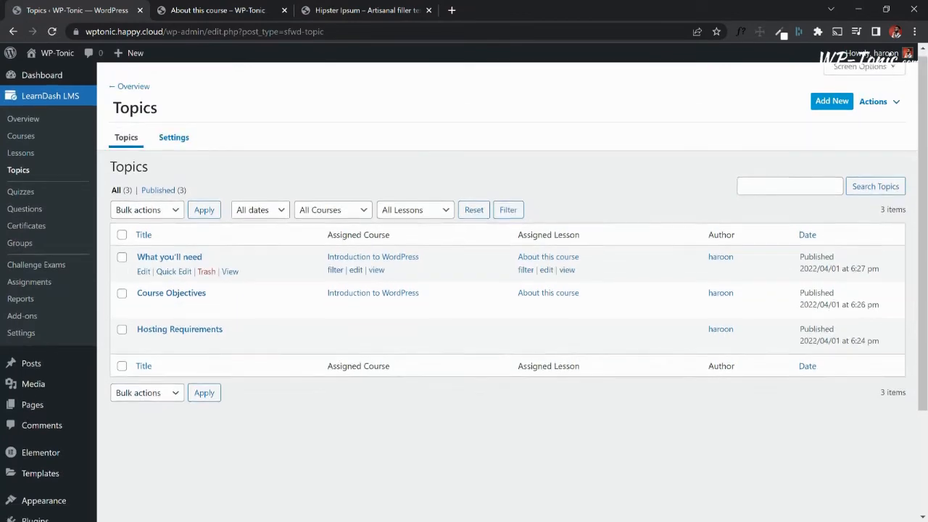
pyautogui.scroll(1, 507, 271)
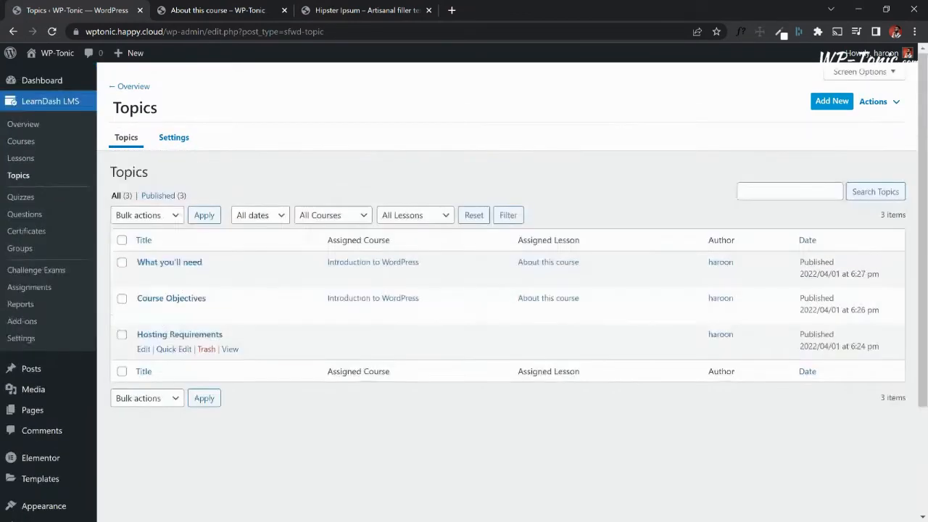
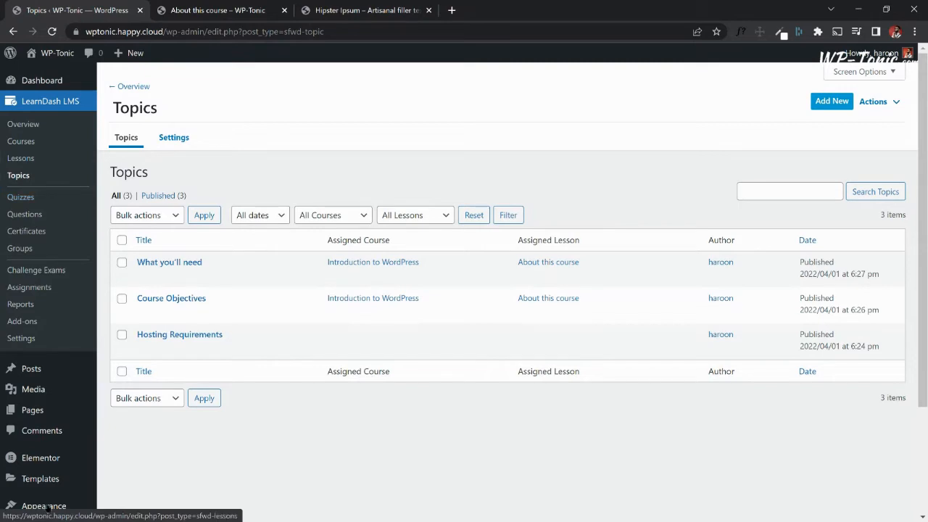
# Open the Introduction to WordPress course in the Course Builder, close the Hipster Ipsum page, and review the course outline.
pyautogui.click(21, 140)
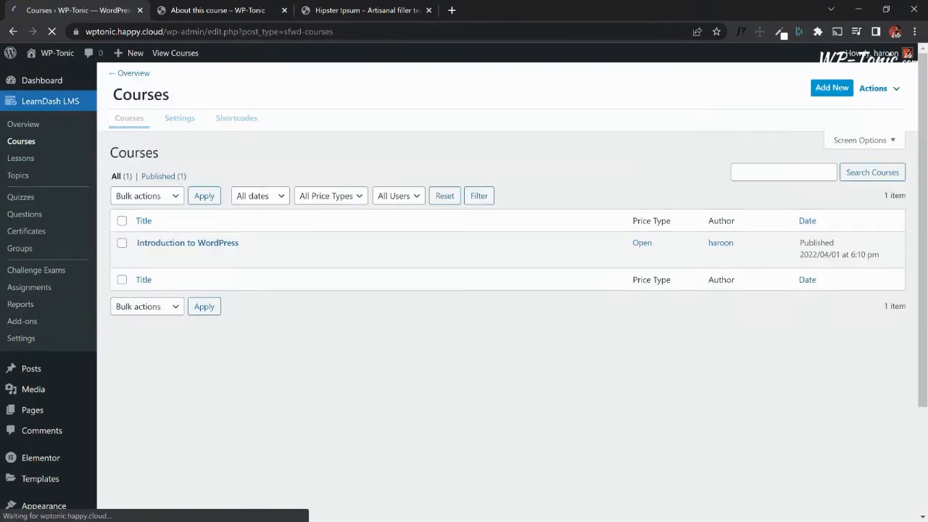
pyautogui.click(144, 276)
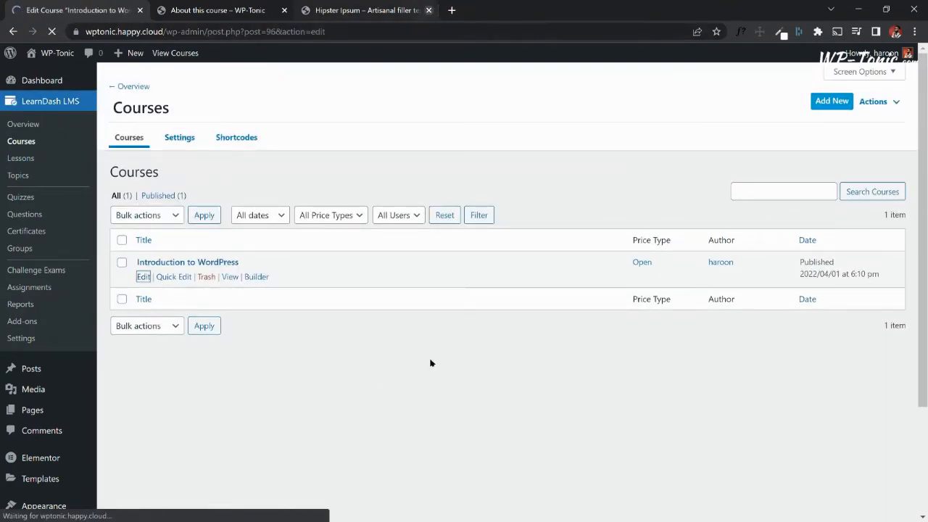
pyautogui.click(429, 10)
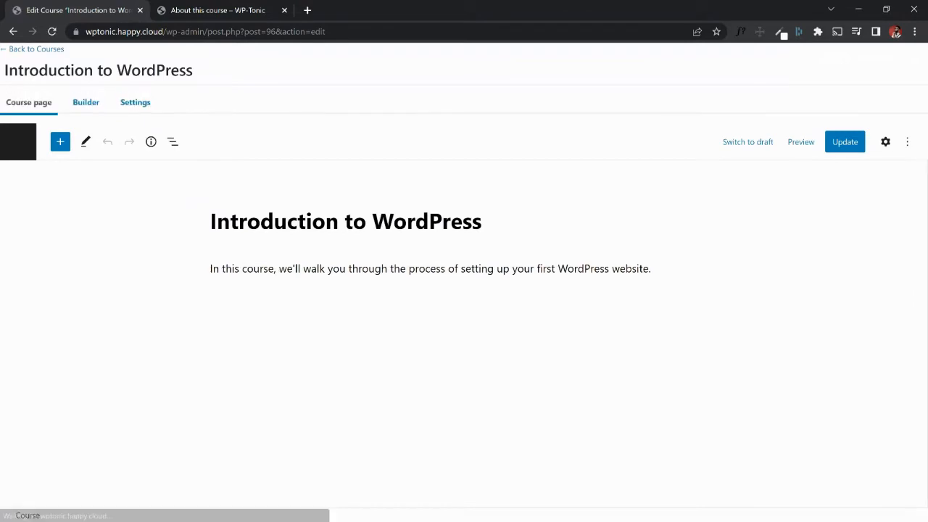
pyautogui.click(86, 102)
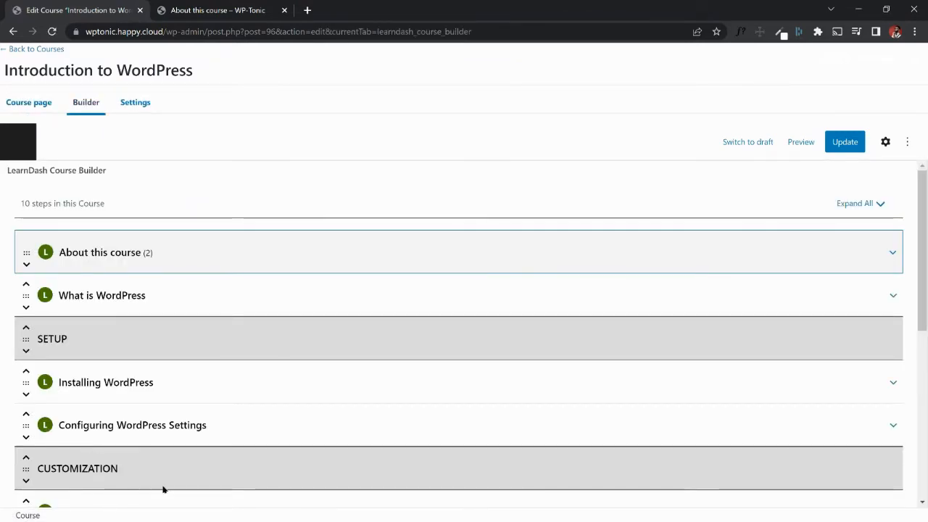
pyautogui.scroll(-4, 242, 500)
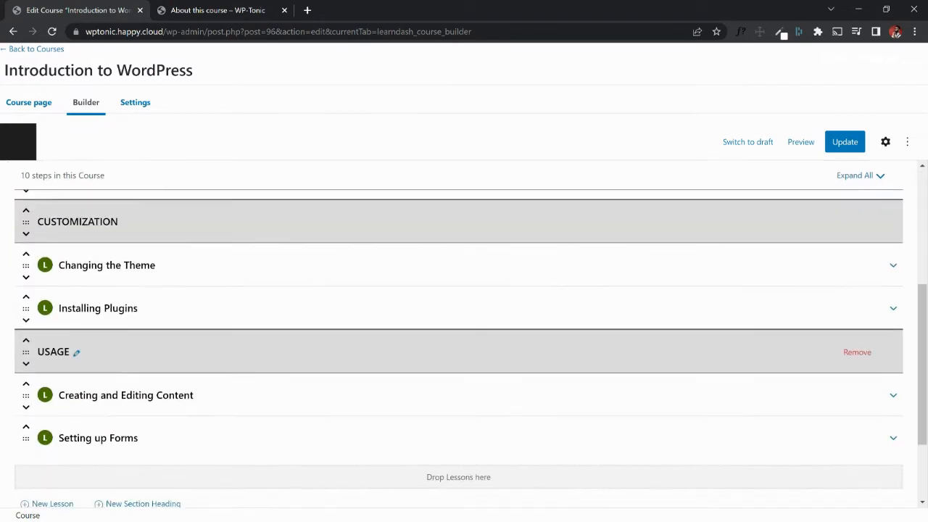
pyautogui.scroll(-2, 458, 348)
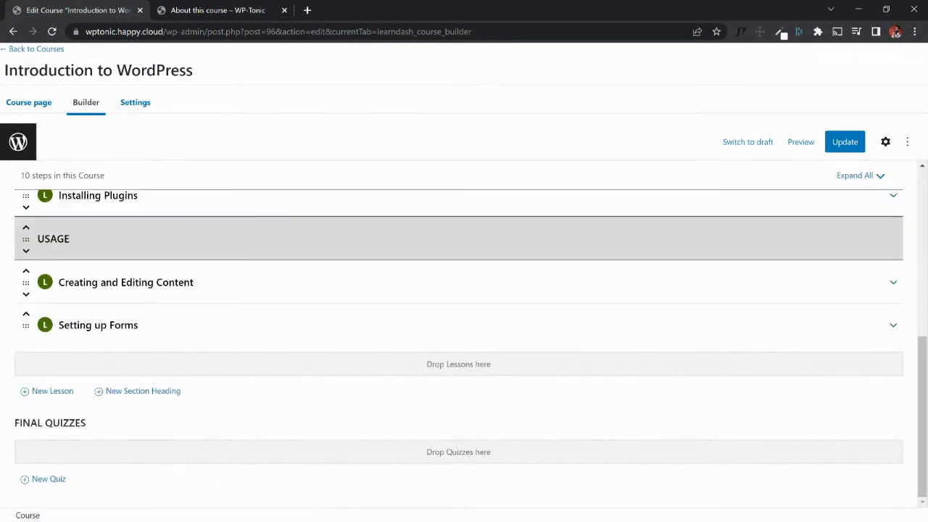
pyautogui.scroll(8, 458, 340)
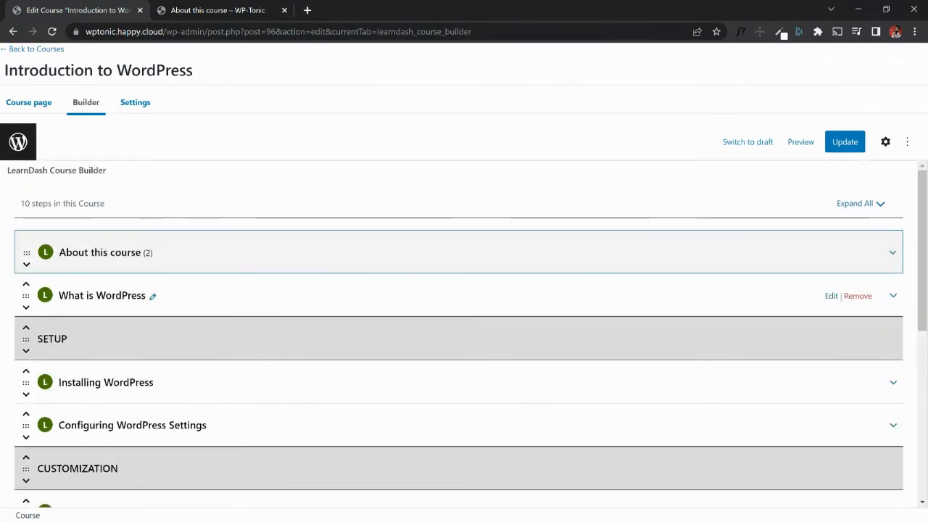
# Expand the About this course lesson in the builder and examine where quizzes can be added to it and its topics.
pyautogui.click(892, 252)
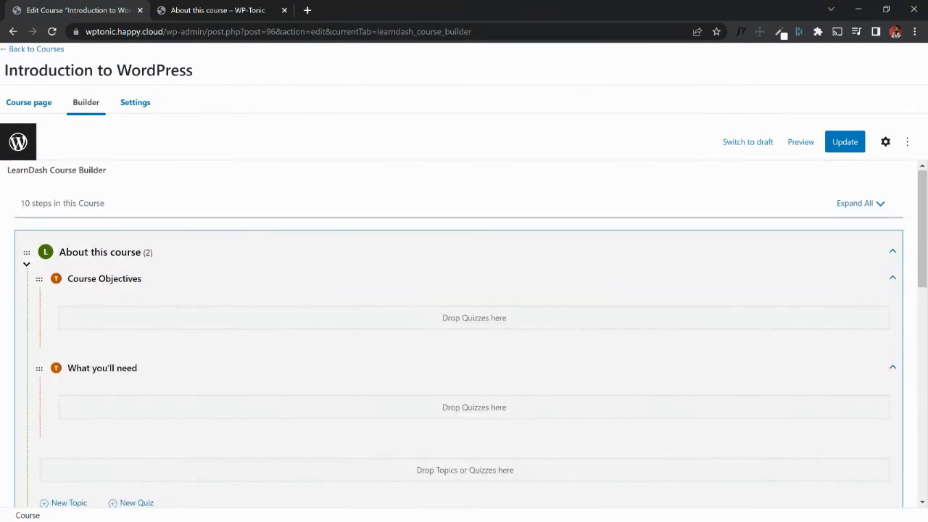
pyautogui.scroll(-2, 458, 333)
pyautogui.scroll(2, 459, 334)
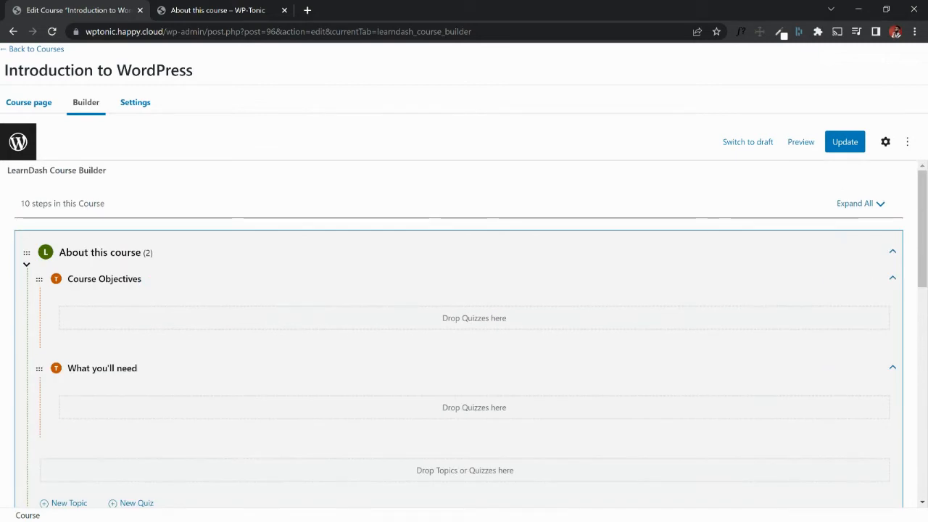
pyautogui.scroll(-1, 458, 333)
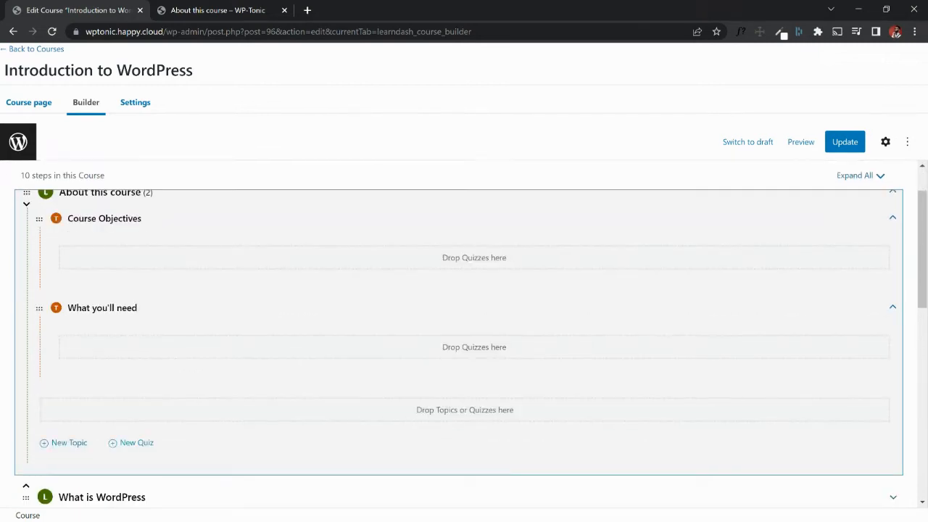
pyautogui.scroll(1, 458, 334)
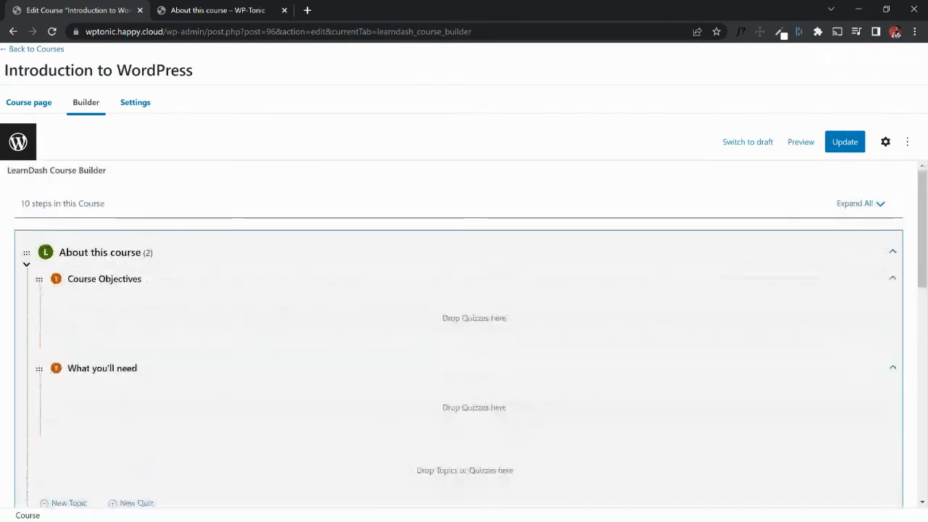
pyautogui.scroll(-2, 458, 334)
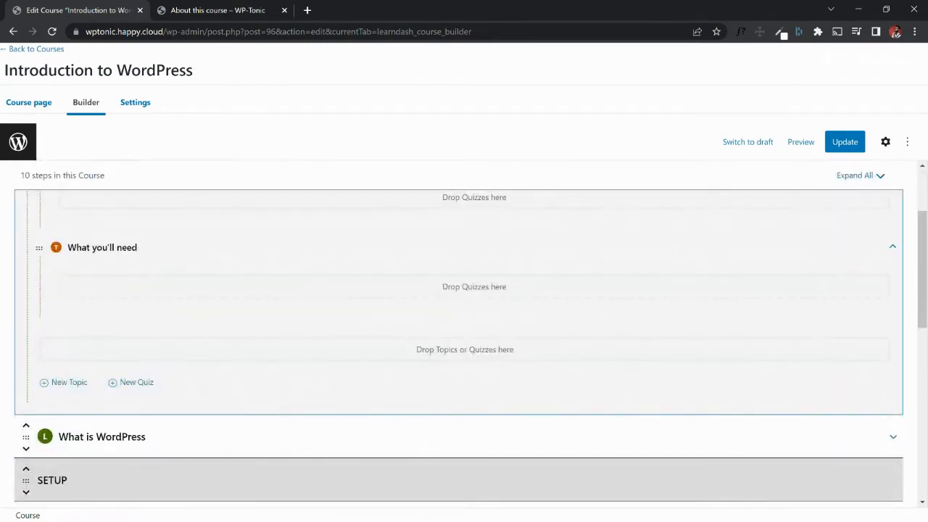
pyautogui.scroll(2, 459, 333)
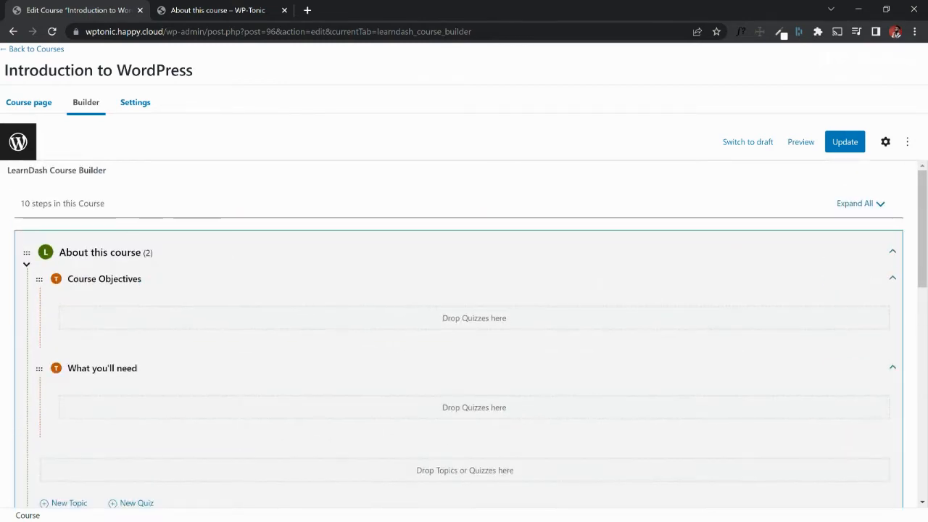
pyautogui.scroll(-1, 459, 333)
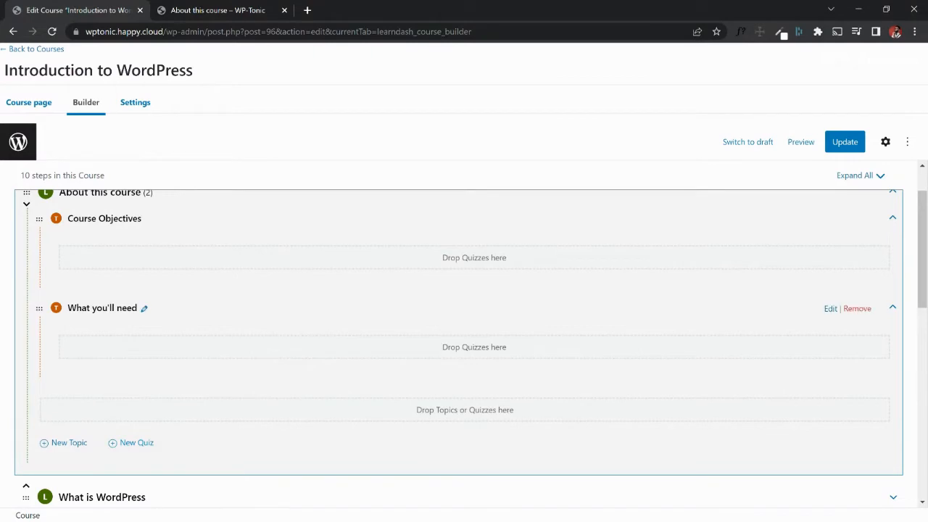
# Add a quiz titled "Is WordPress for you?" to the About this course lesson, after its topics.
pyautogui.click(132, 442)
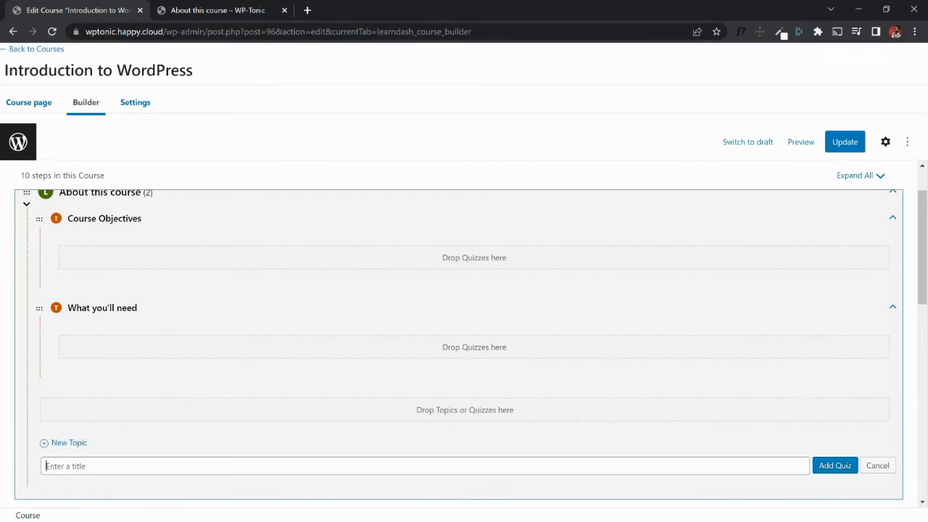
pyautogui.write('Is WordPress for you?')
pyautogui.press('Return')
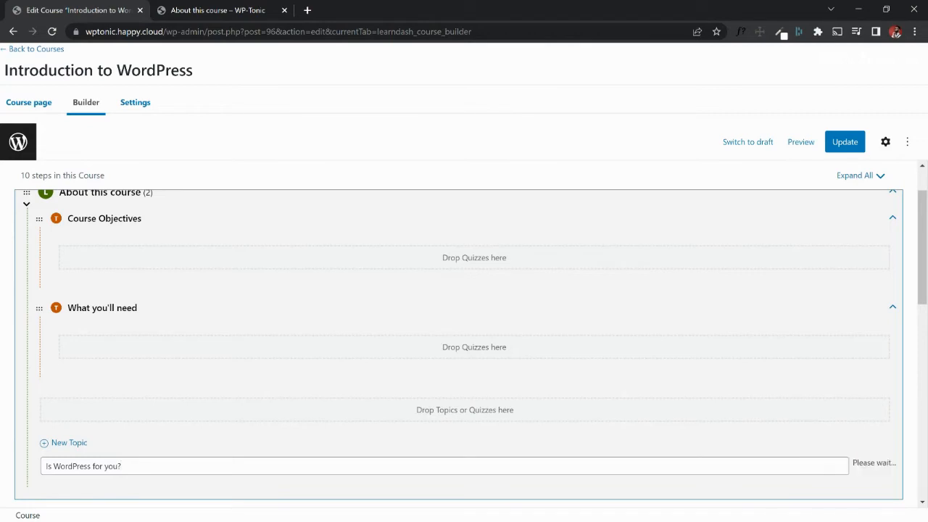
pyautogui.scroll(-1, 464, 326)
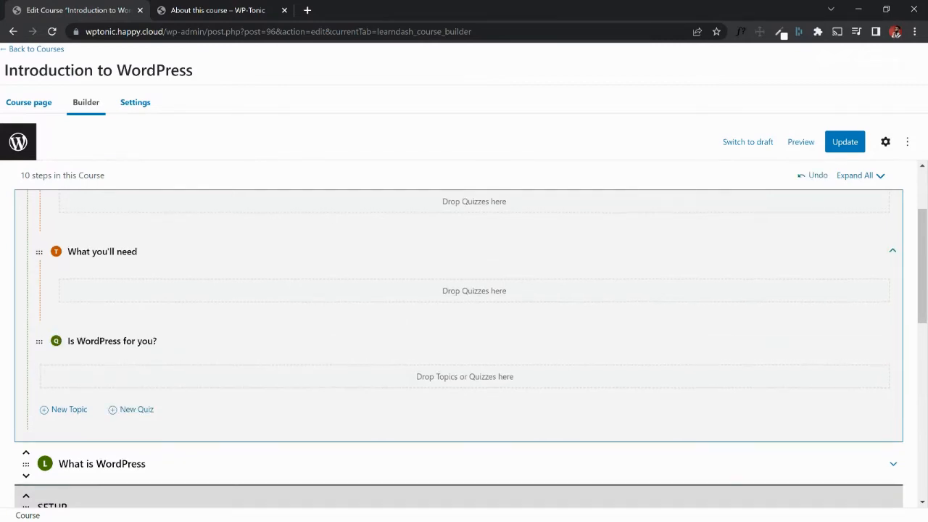
pyautogui.scroll(2, 464, 326)
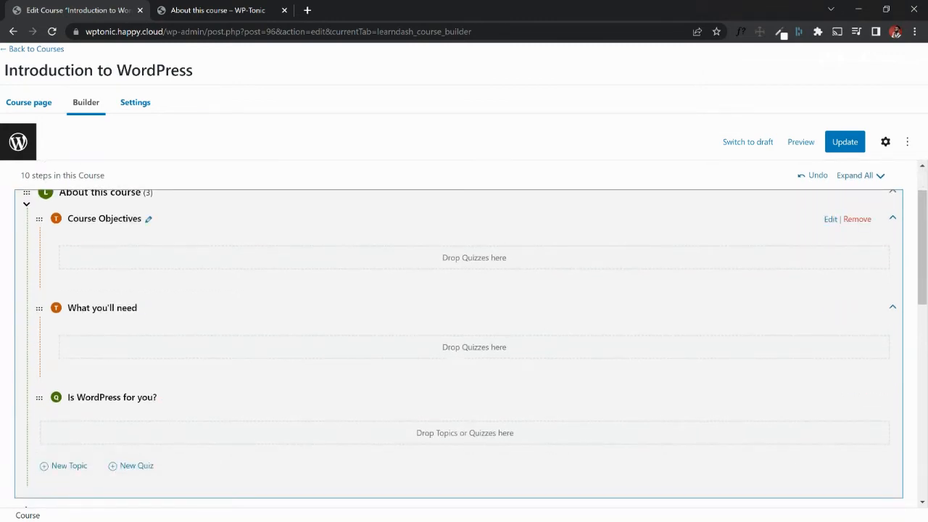
pyautogui.scroll(2, 464, 290)
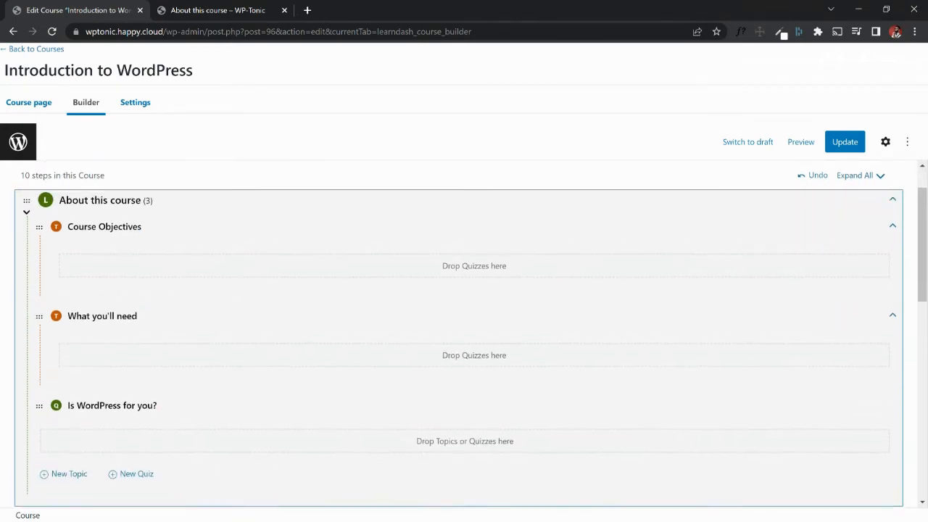
pyautogui.scroll(-3, 464, 326)
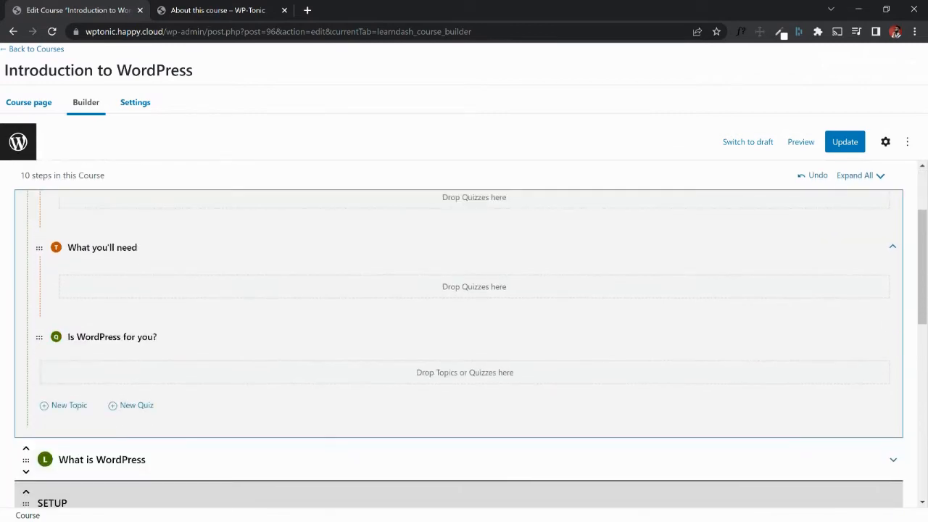
pyautogui.scroll(1, 465, 326)
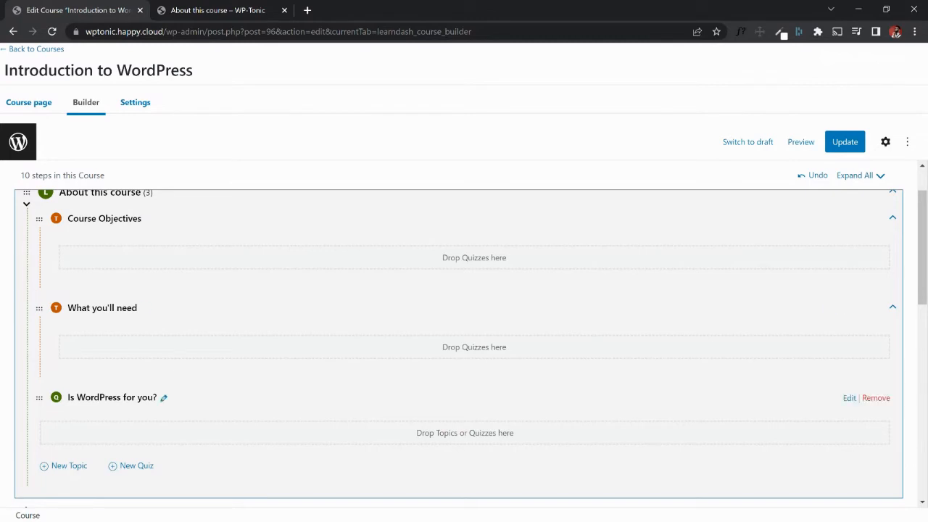
# Cancel leaving the builder for the quiz's edit page and save the course with the added quiz.
pyautogui.click(849, 398)
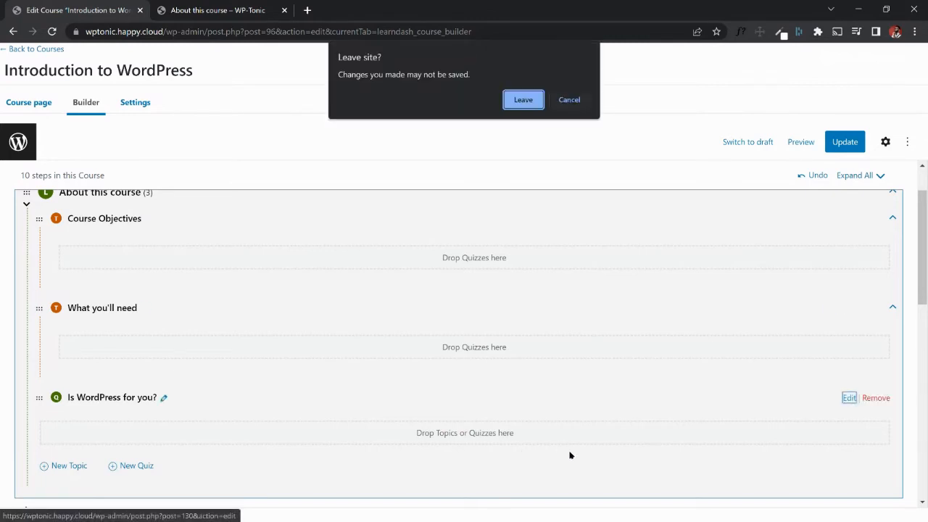
pyautogui.click(570, 100)
pyautogui.click(845, 143)
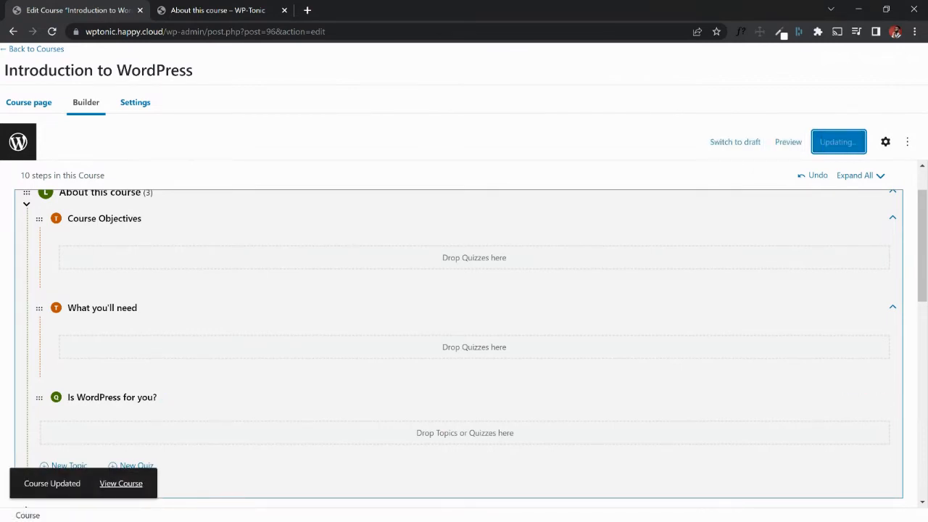
# On the quiz's edit page, write "This quiz will help us assess whether or not WordPress is the right tool for your requirements." and save.
pyautogui.click(849, 399)
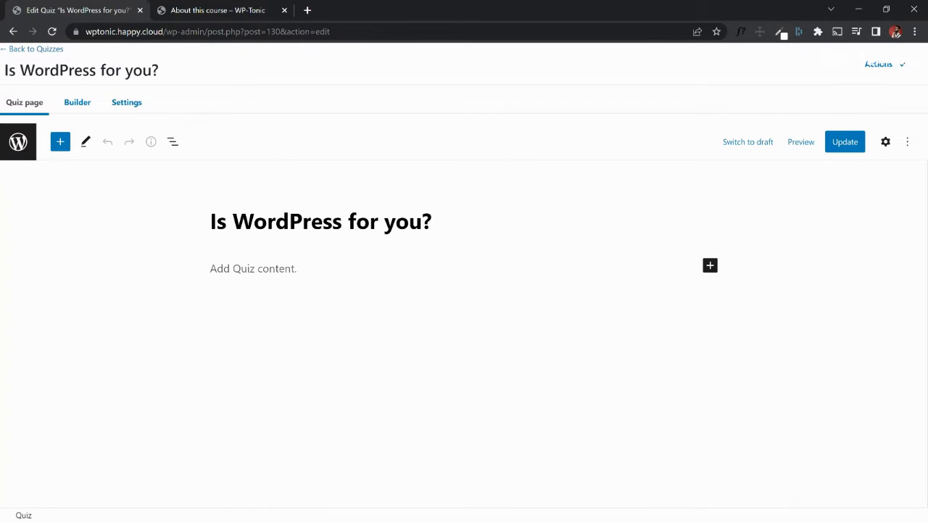
pyautogui.click(253, 268)
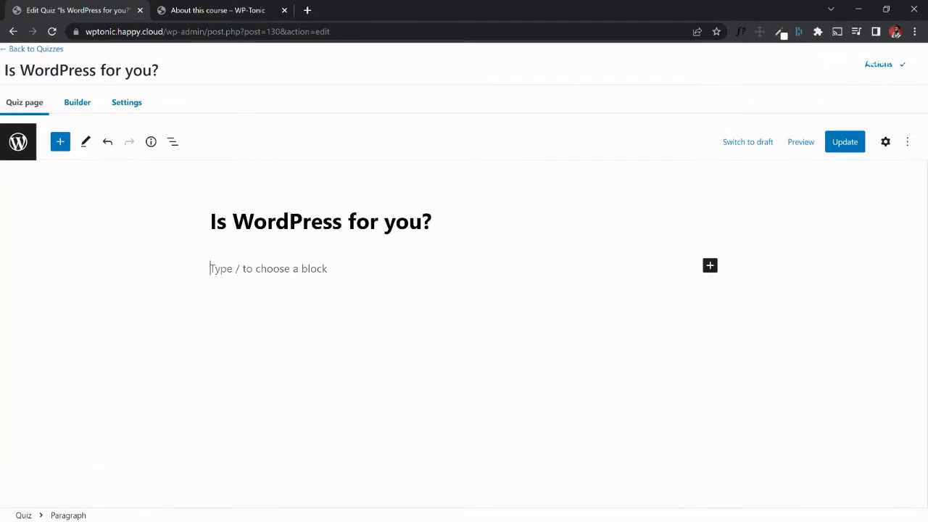
pyautogui.write('This qui')
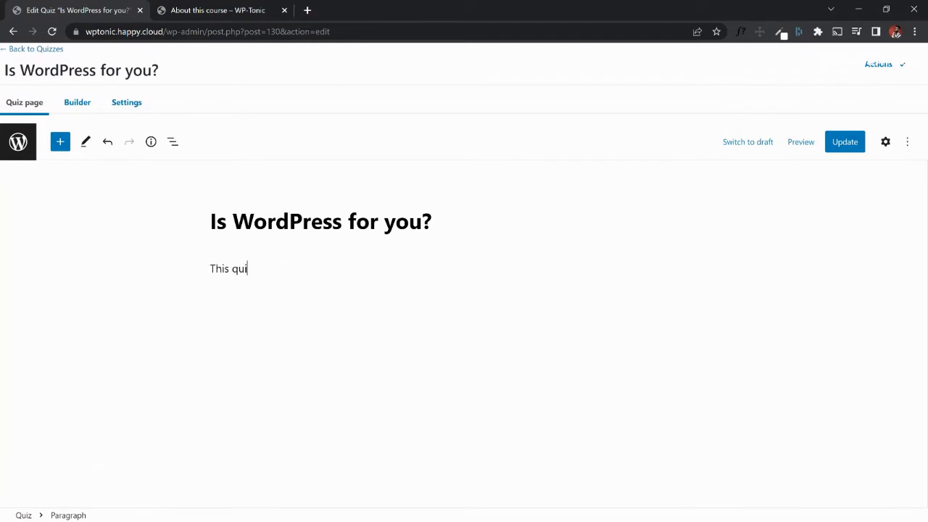
pyautogui.write('z will help us assess wh')
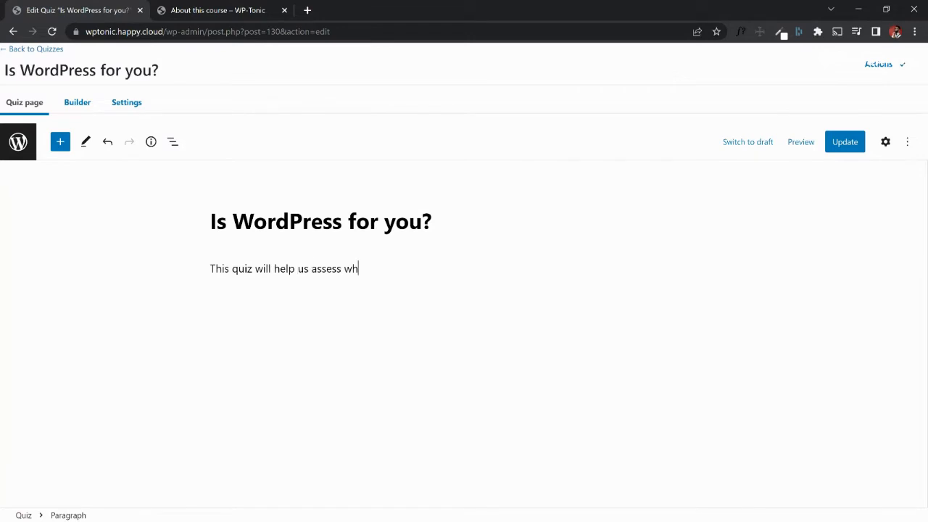
pyautogui.write('ether or not WordPre')
pyautogui.write('ss is the r')
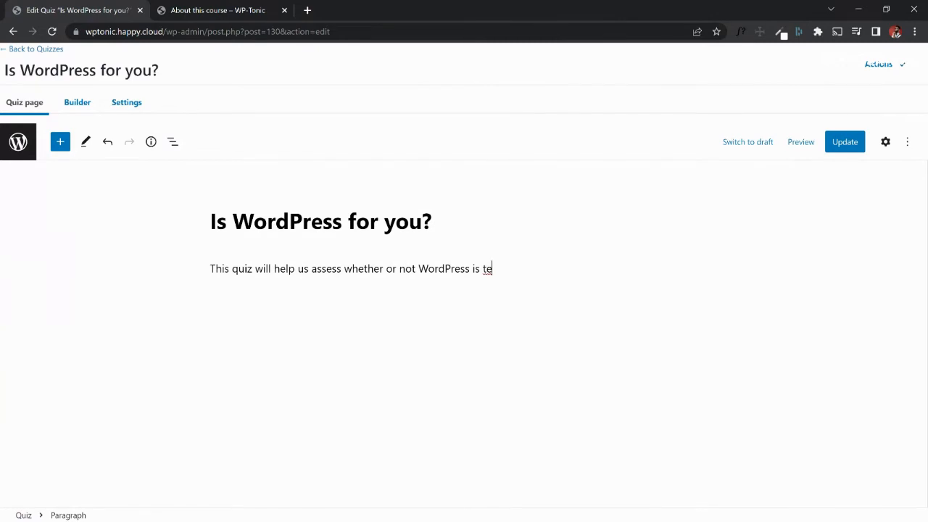
pyautogui.write('ight tool of')
pyautogui.press('BackSpace')
pyautogui.press('BackSpace')
pyautogui.write('for your requiremens')
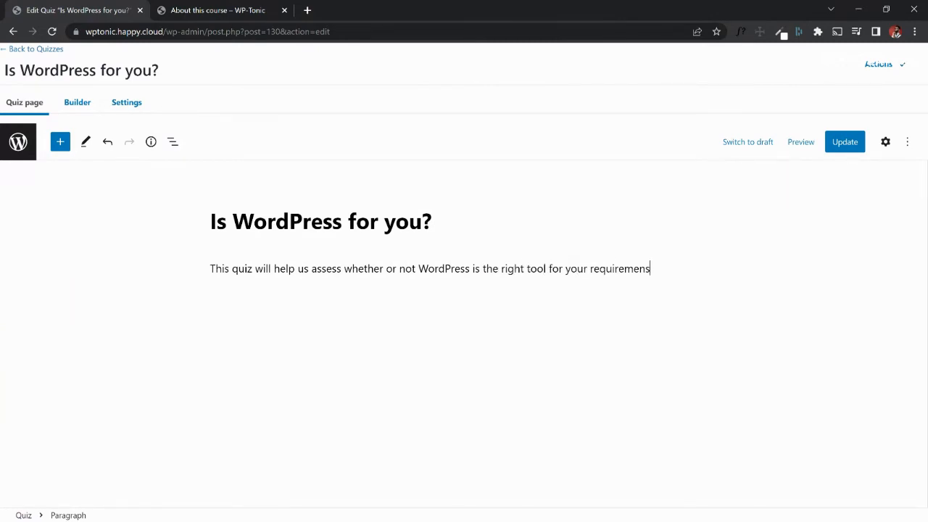
pyautogui.press('BackSpace')
pyautogui.write('ts.')
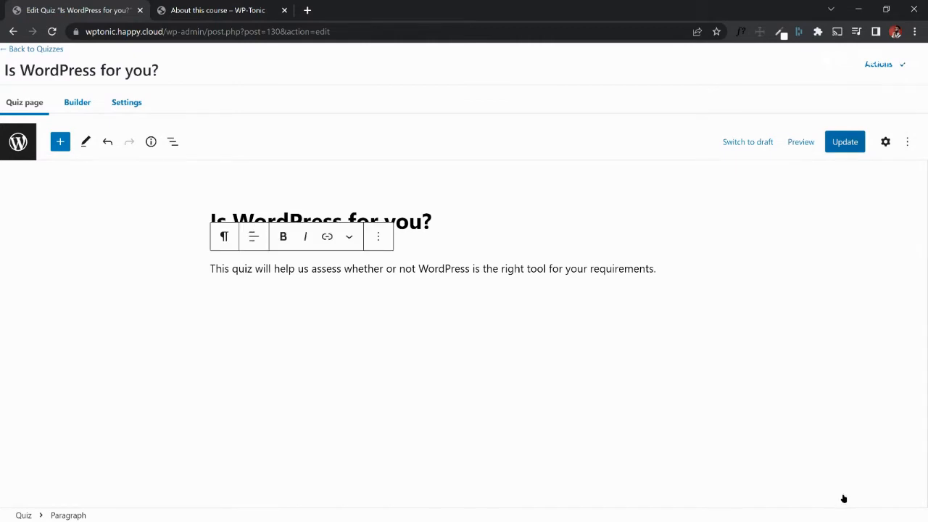
pyautogui.hotkey('ctrl', 's')
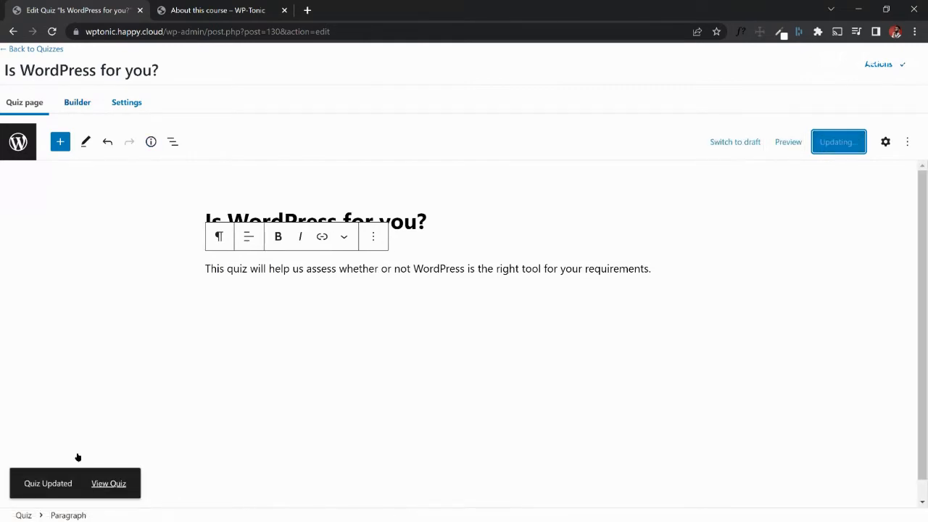
# Add a new question titled "Are you comfortable with setting up a website on your own?" in the quiz builder.
pyautogui.click(78, 102)
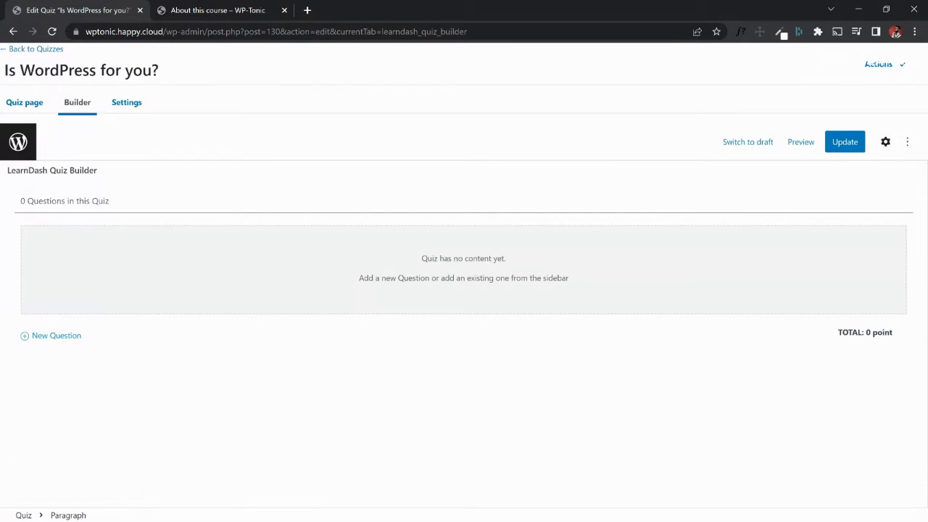
pyautogui.click(56, 336)
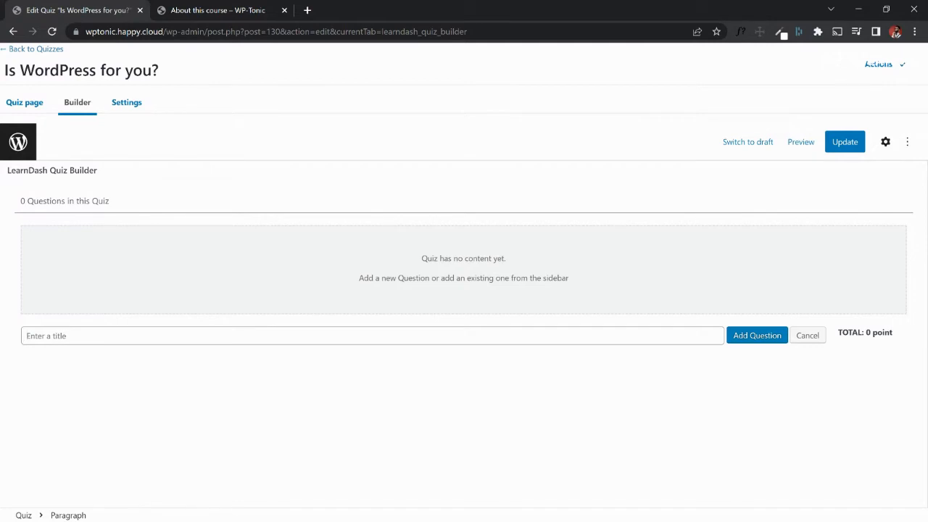
pyautogui.write('Are you comfortable with')
pyautogui.write('some')
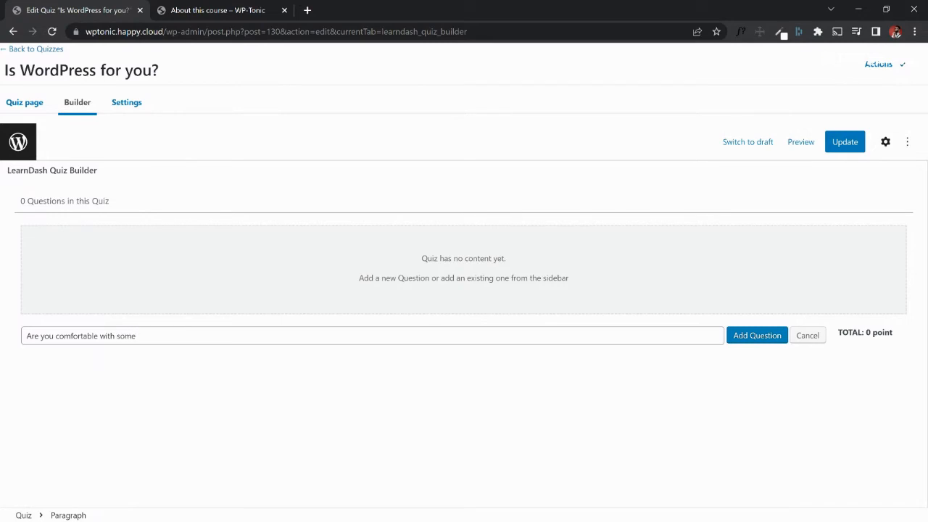
pyautogui.press('BackSpace')
pyautogui.press('BackSpace')
pyautogui.press('BackSpace')
pyautogui.press('BackSpace')
pyautogui.write('with setting up a website on your own?')
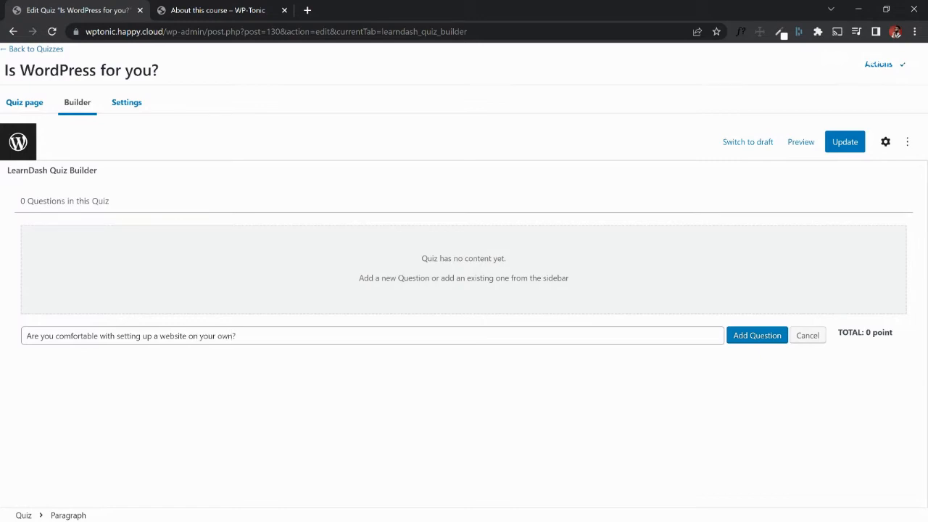
pyautogui.press('Return')
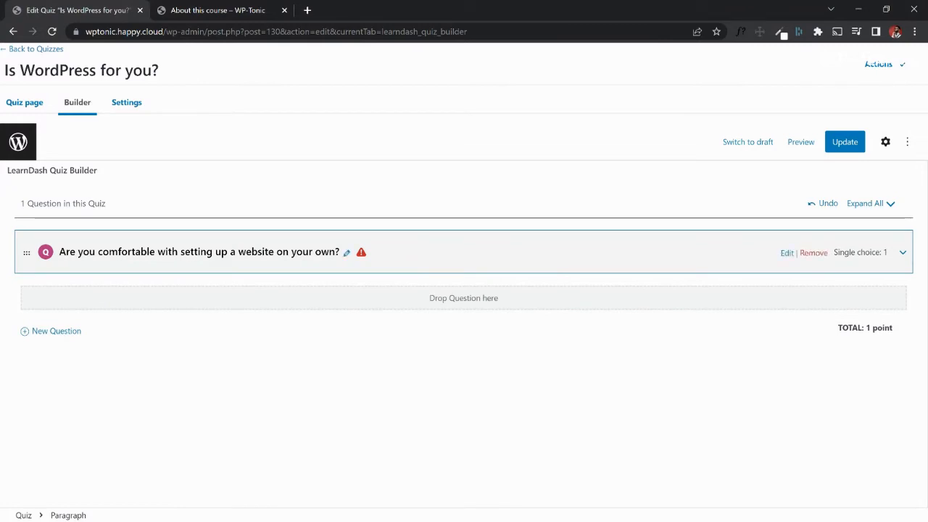
# Cancel leaving the quiz builder for the question's edit page and save the quiz with the added question.
pyautogui.click(787, 253)
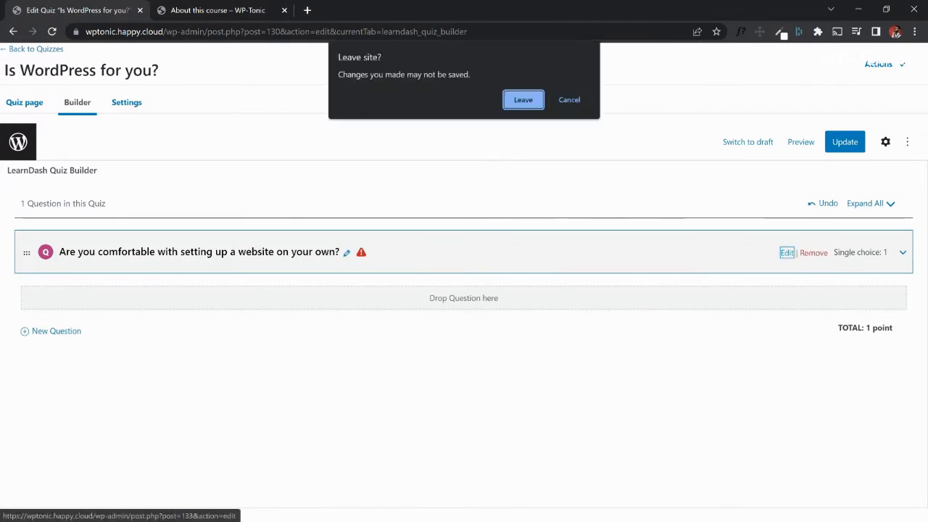
pyautogui.press('Escape')
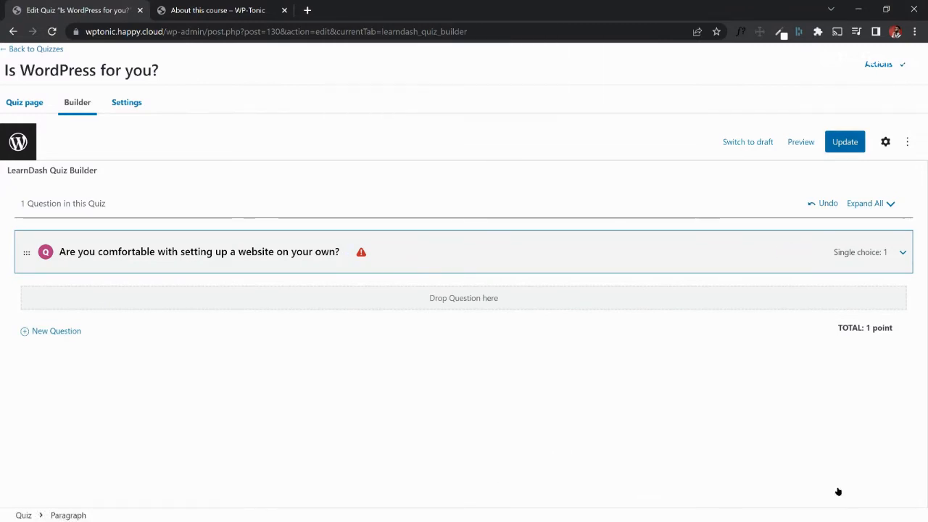
pyautogui.hotkey('ctrl', 's')
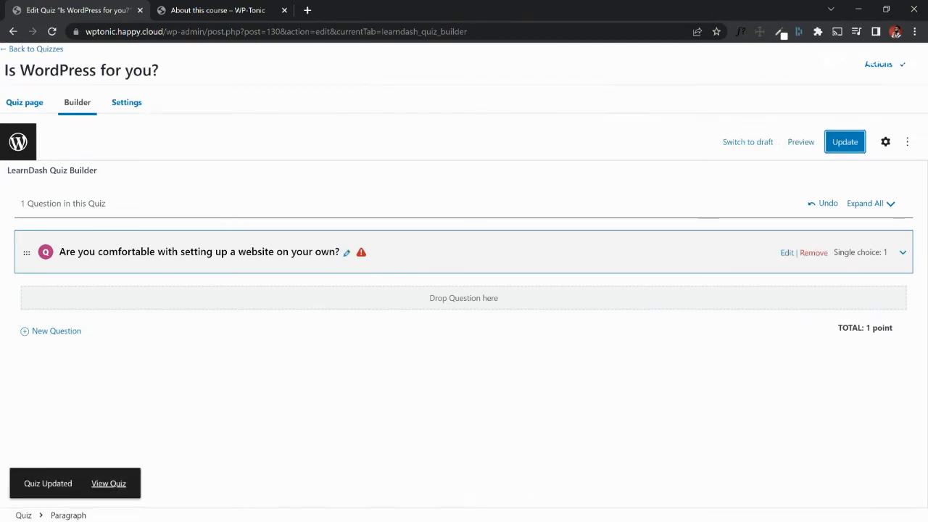
# Examine the question's answer editor in the builder and its separate edit page, and return to the quiz builder.
pyautogui.click(903, 253)
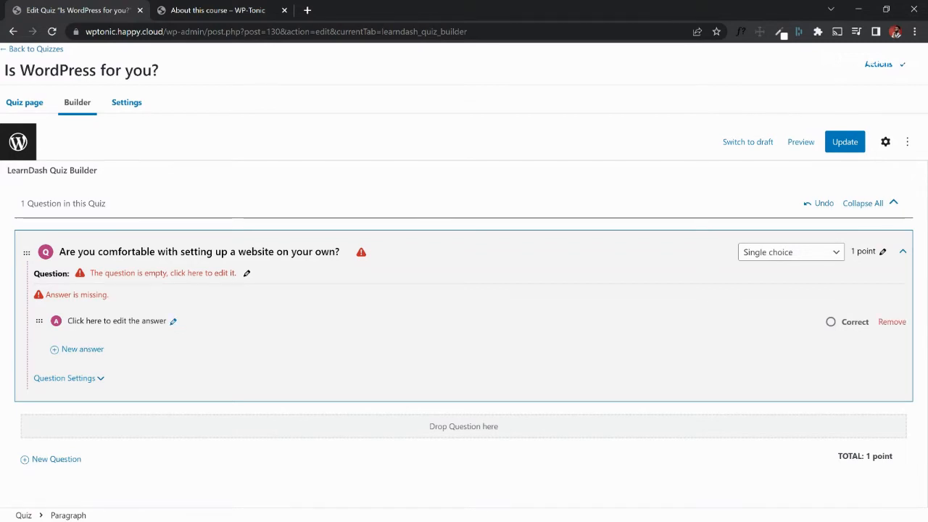
pyautogui.click(173, 321)
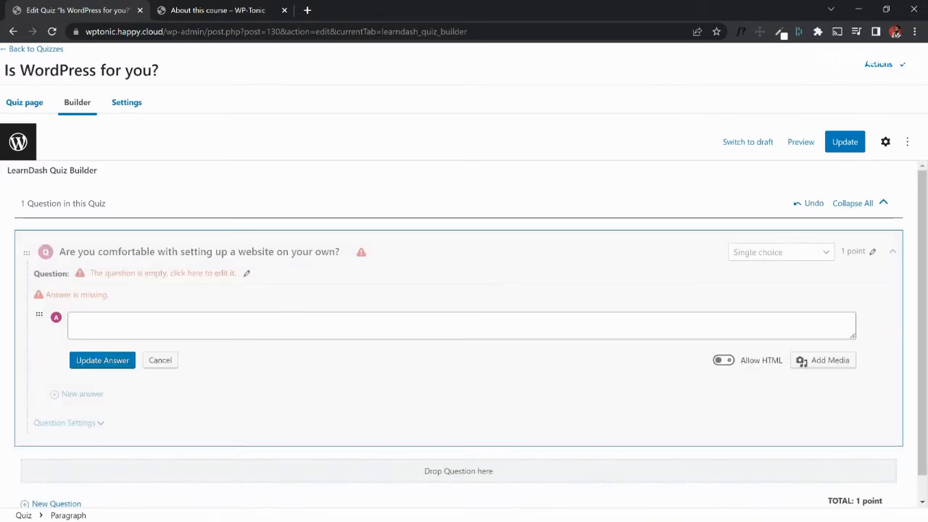
pyautogui.click(172, 325)
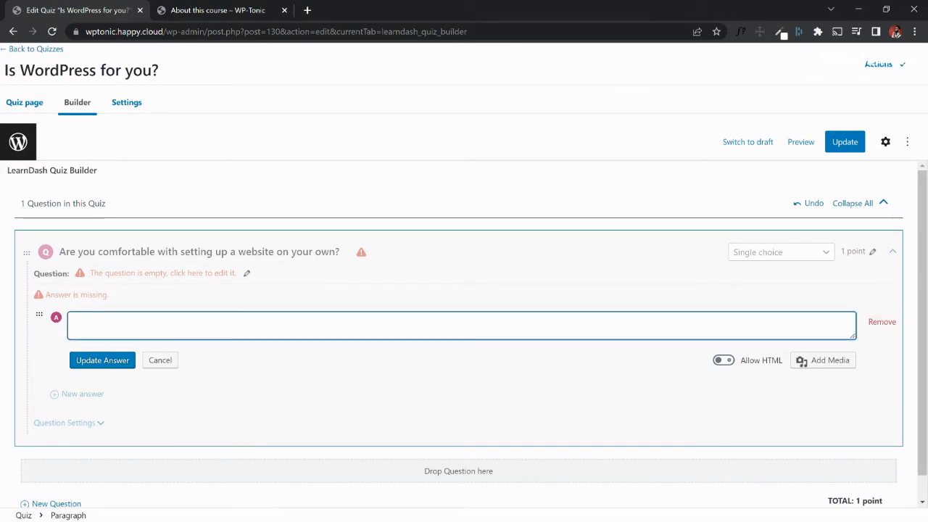
pyautogui.hotkey('alt', 'Tab')
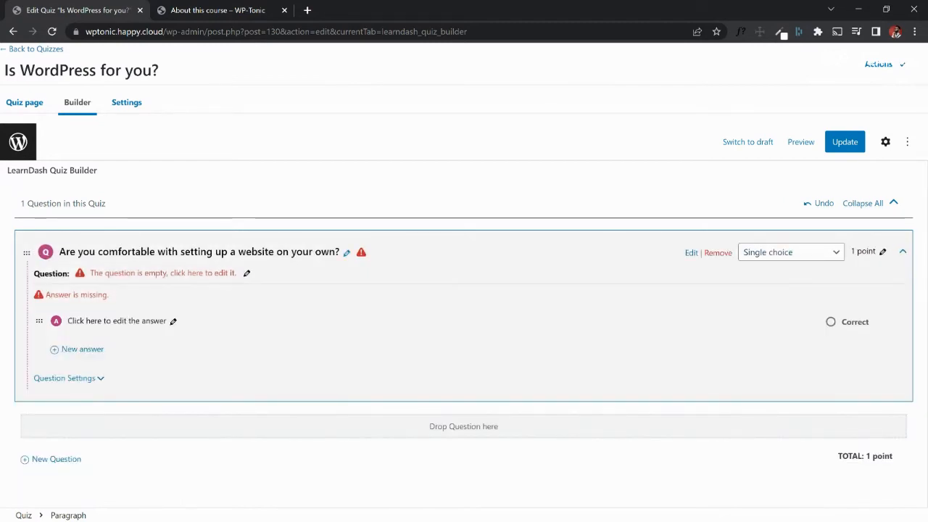
pyautogui.click(691, 253)
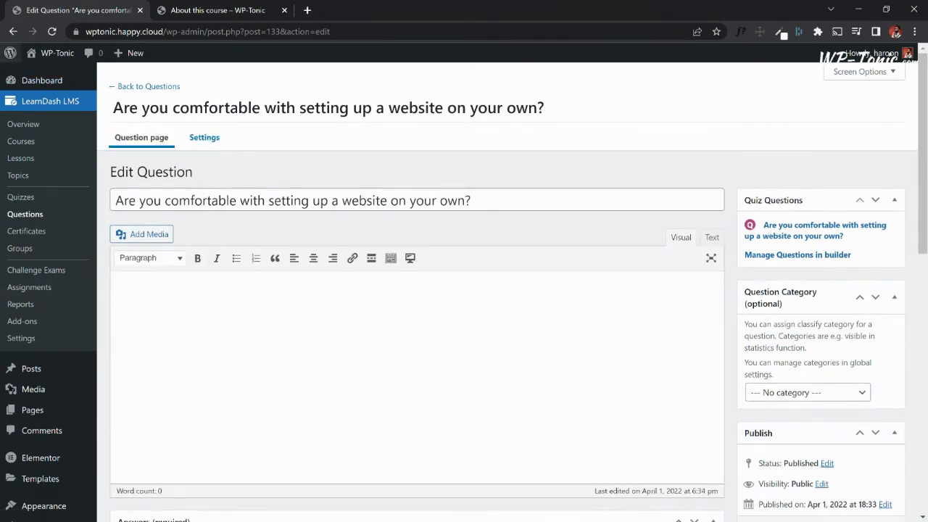
pyautogui.click(13, 31)
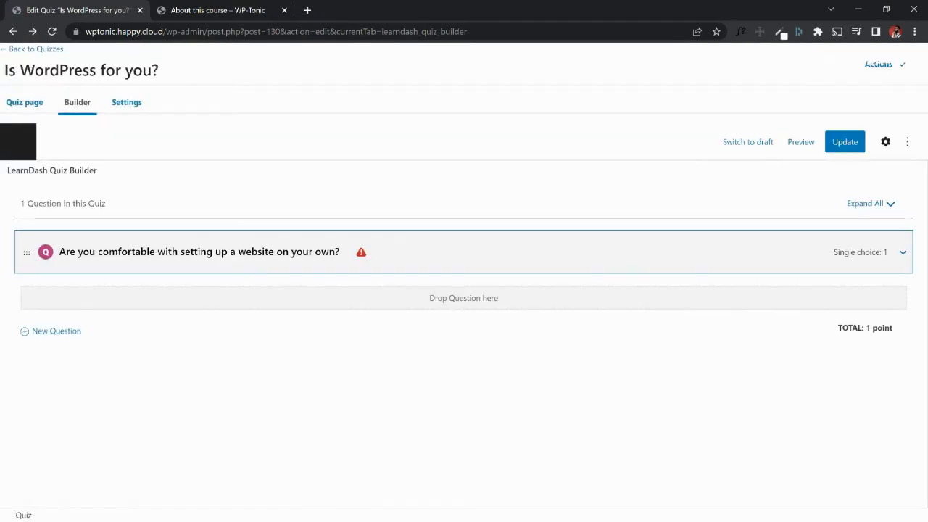
# Expand the question, try the Fill in the blank and Assessment types, and set its type to Multiple choice.
pyautogui.click(903, 252)
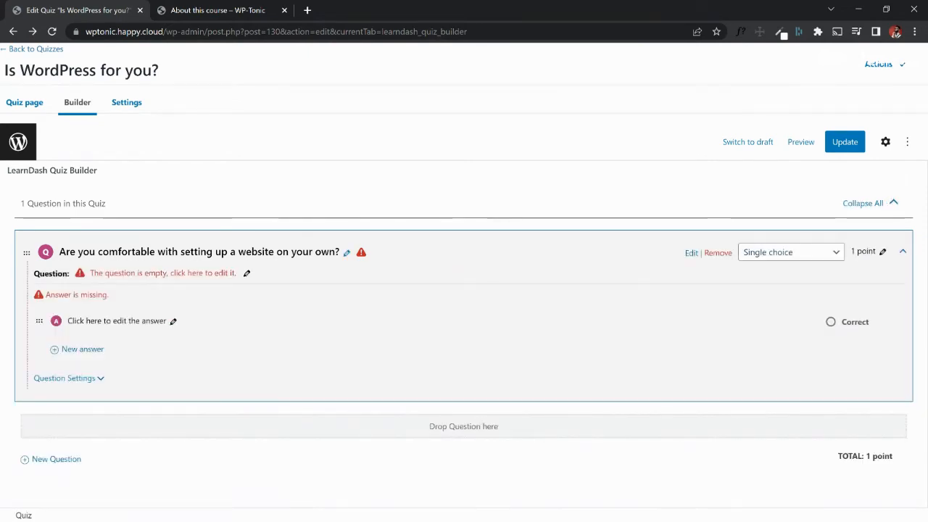
pyautogui.click(791, 252)
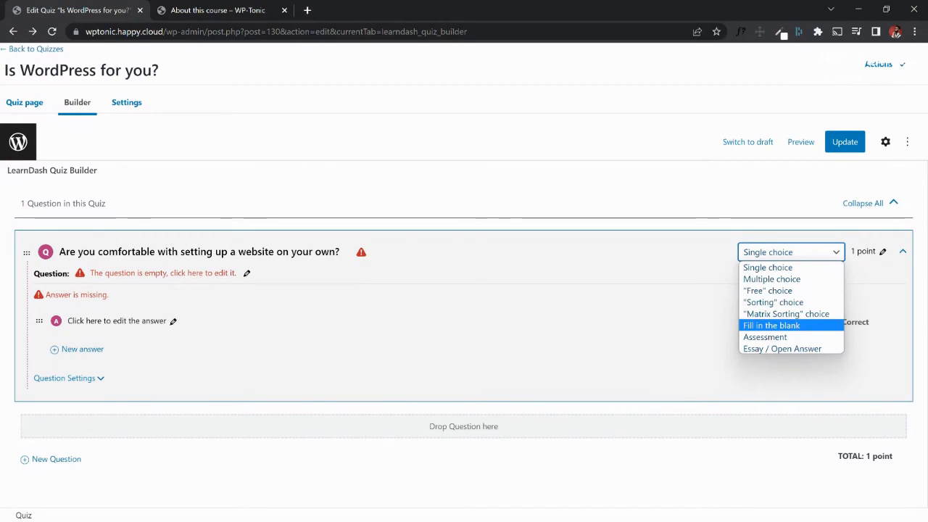
pyautogui.click(772, 325)
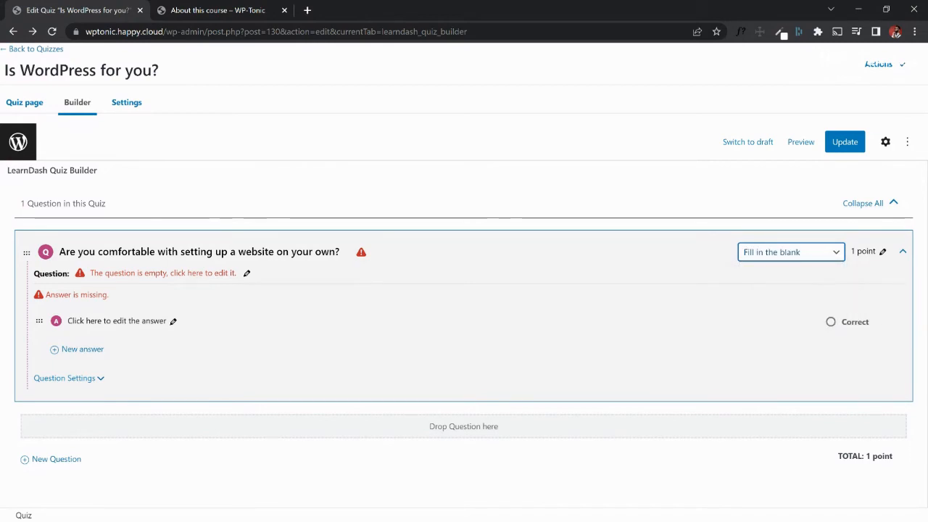
pyautogui.click(791, 252)
pyautogui.click(791, 252)
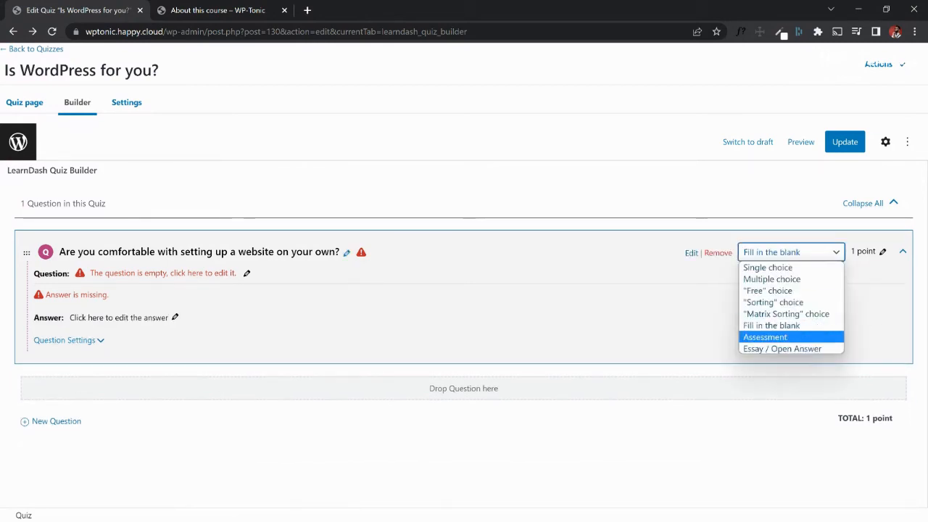
pyautogui.click(765, 337)
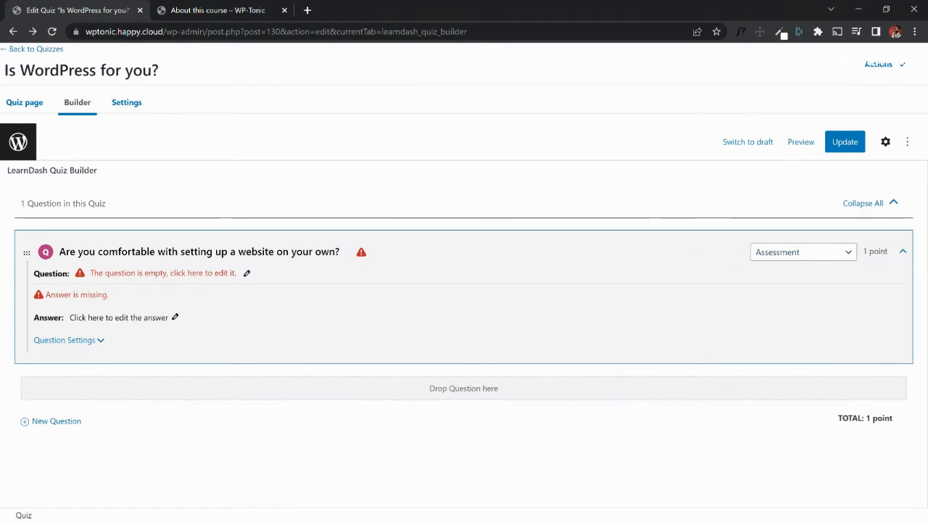
pyautogui.click(803, 252)
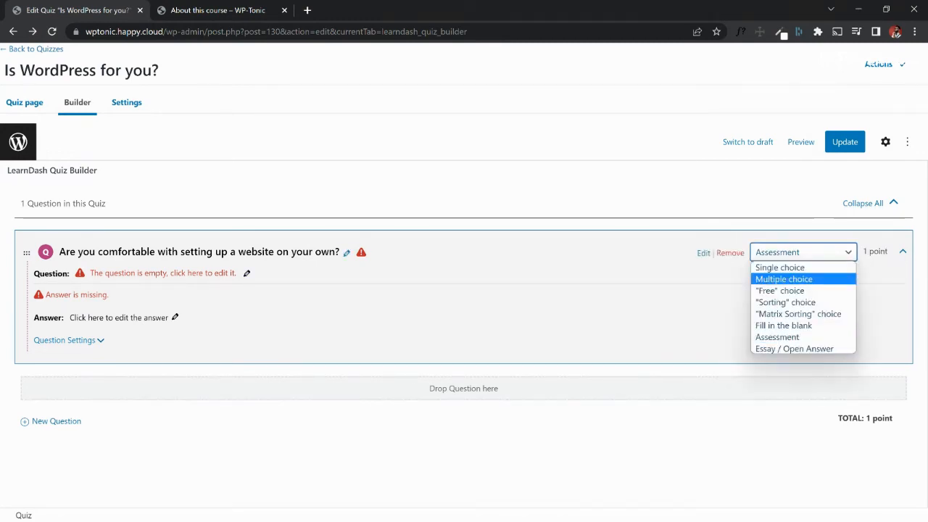
pyautogui.click(784, 279)
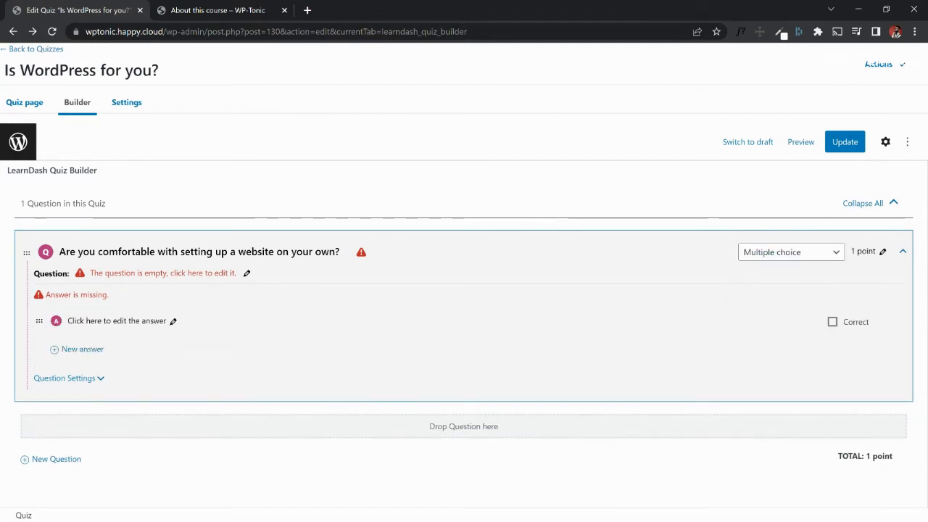
# Change the question's title to "How comfortable you are with setting up a website on your own?" and save the title.
pyautogui.click(347, 252)
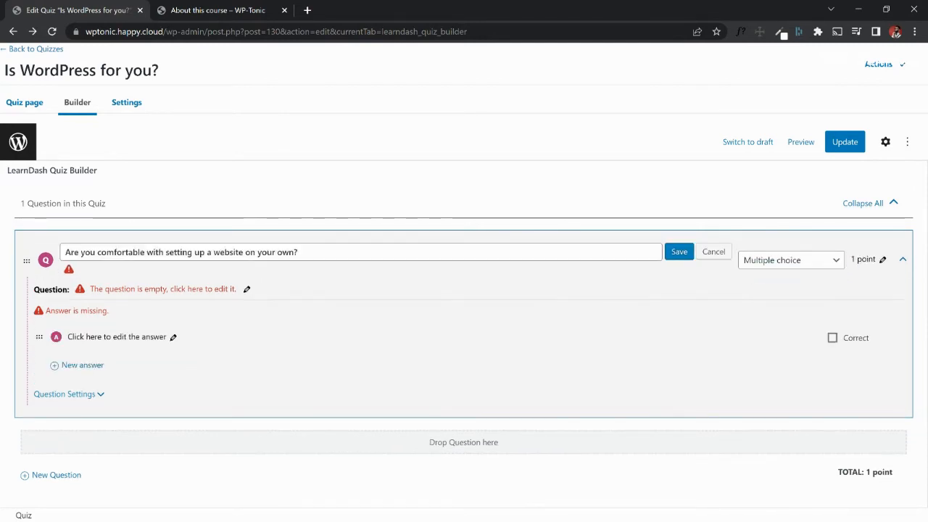
pyautogui.moveTo(145, 252); pyautogui.dragTo(65, 253)
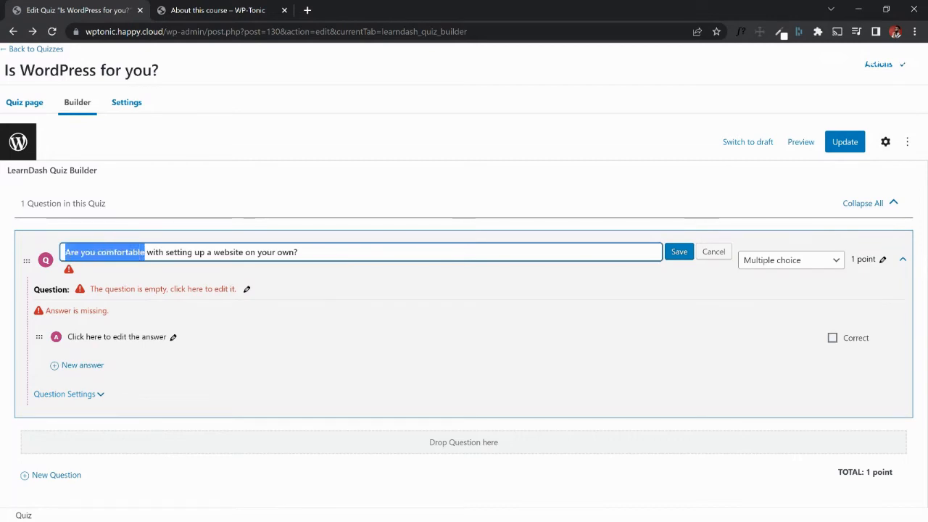
pyautogui.write('How ')
pyautogui.write('comfortable you ')
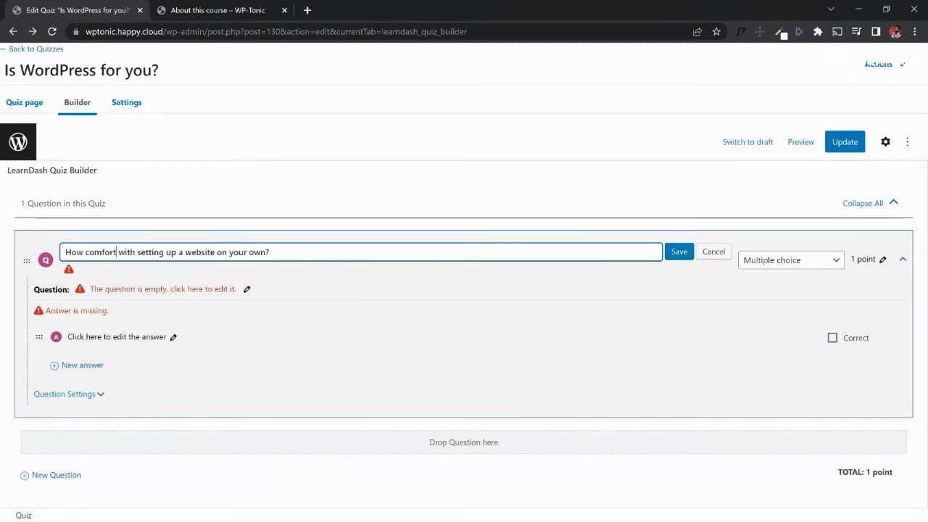
pyautogui.write('are')
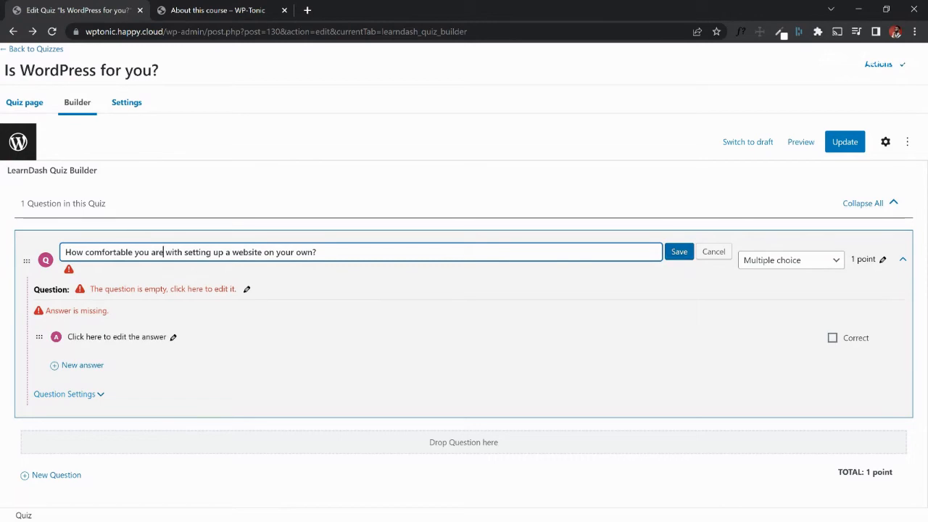
pyautogui.click(679, 252)
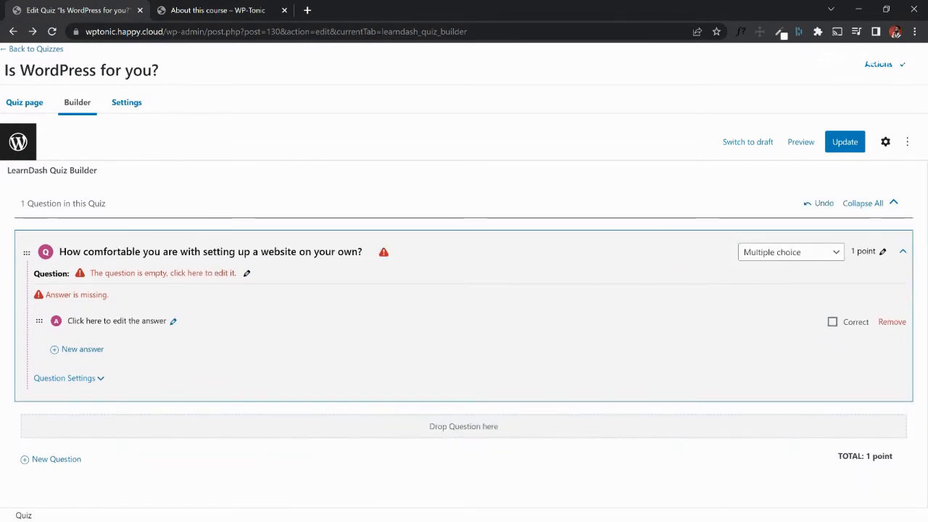
# Fill in the question's first answer as "Very comfortable" and save that answer.
pyautogui.click(163, 322)
pyautogui.click(164, 325)
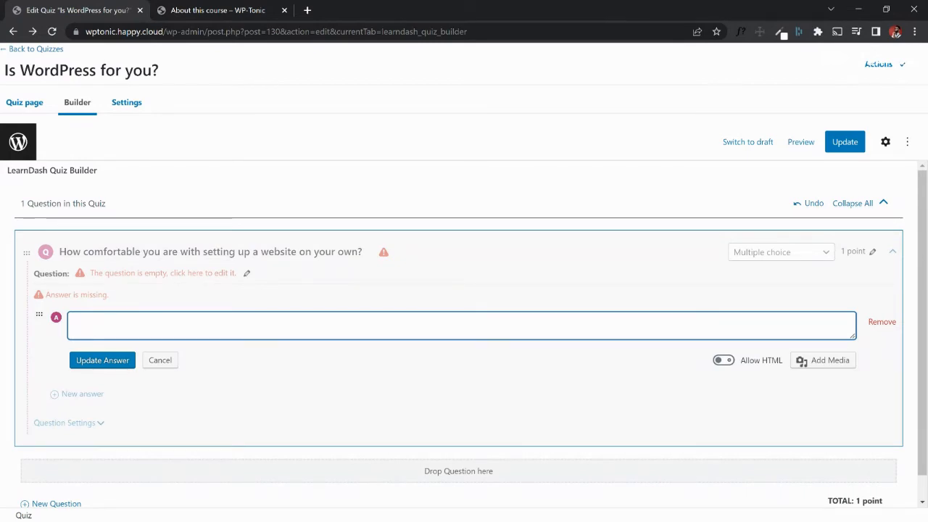
pyautogui.write('Very comfortable')
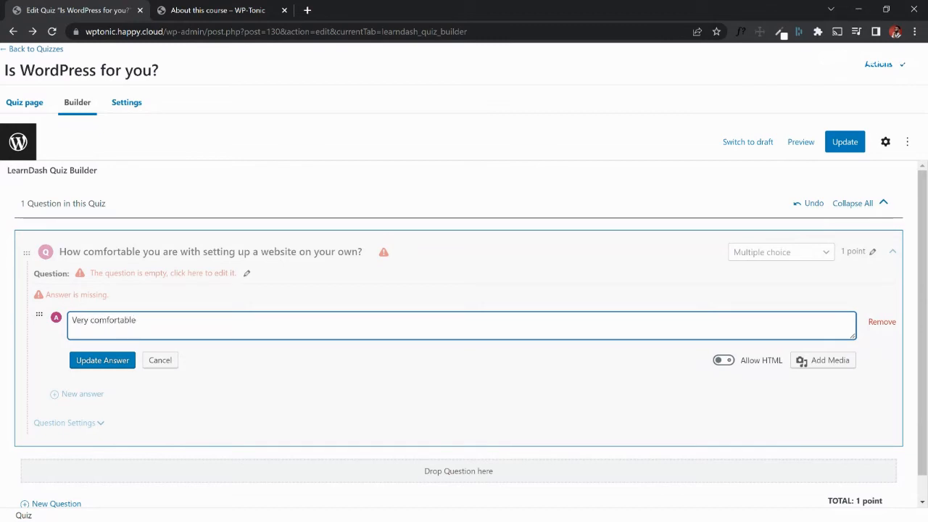
pyautogui.press('Return')
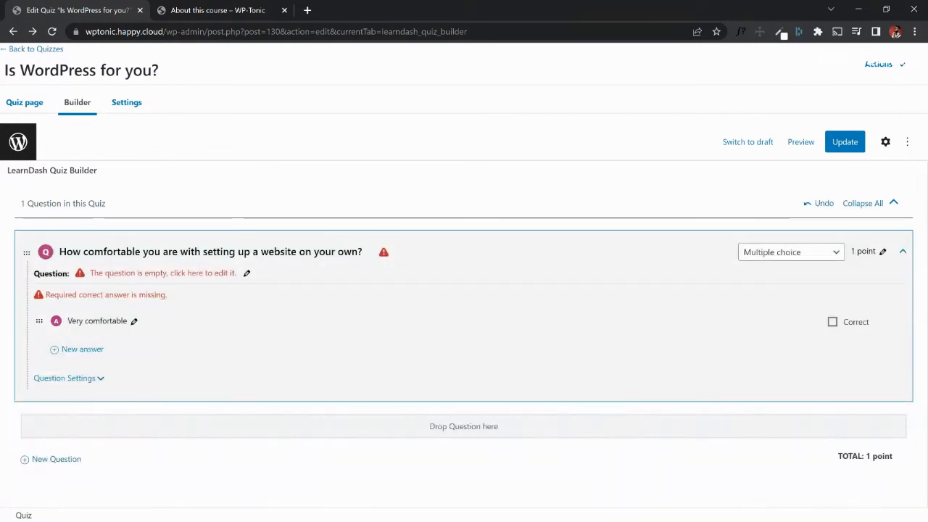
# Add two more answers to the question: "Somewhat comfortable" and "Not comfortable".
pyautogui.click(81, 349)
pyautogui.write('Somewh')
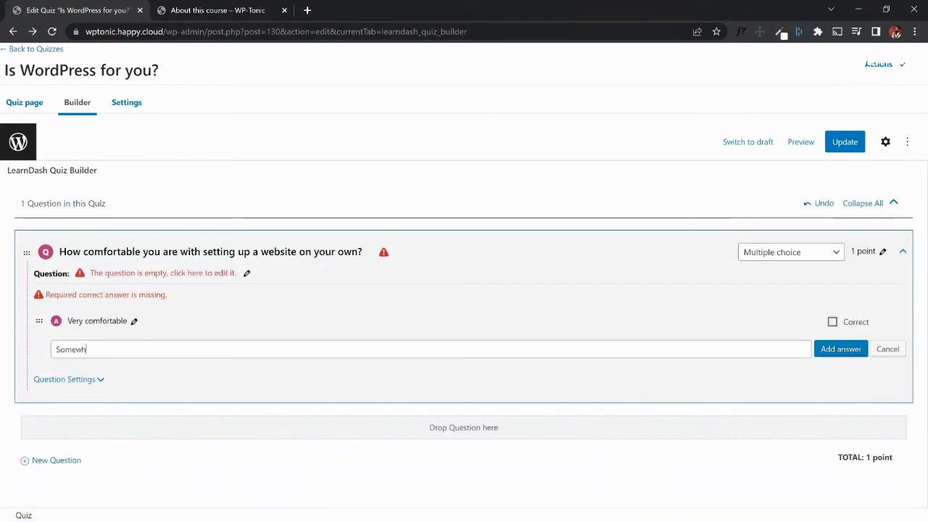
pyautogui.write('at comfortable')
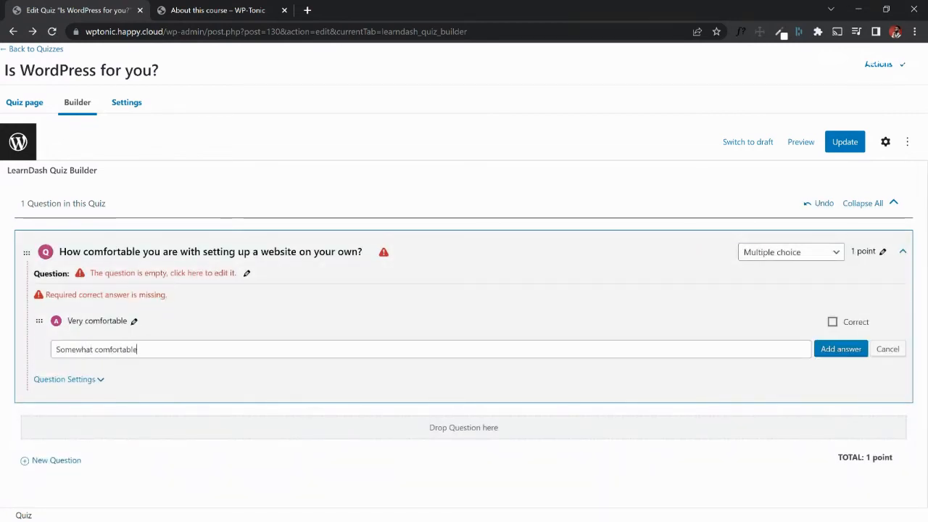
pyautogui.press('Return')
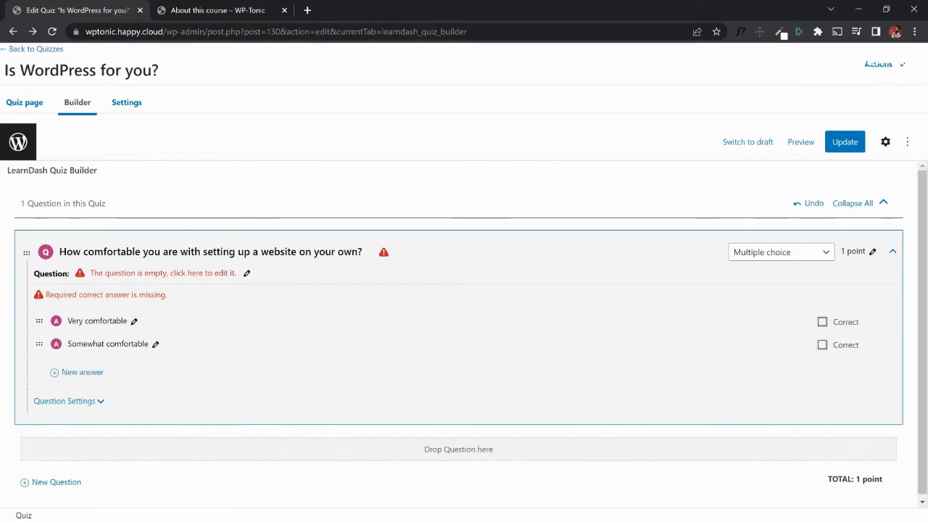
pyautogui.click(80, 373)
pyautogui.write('Not com')
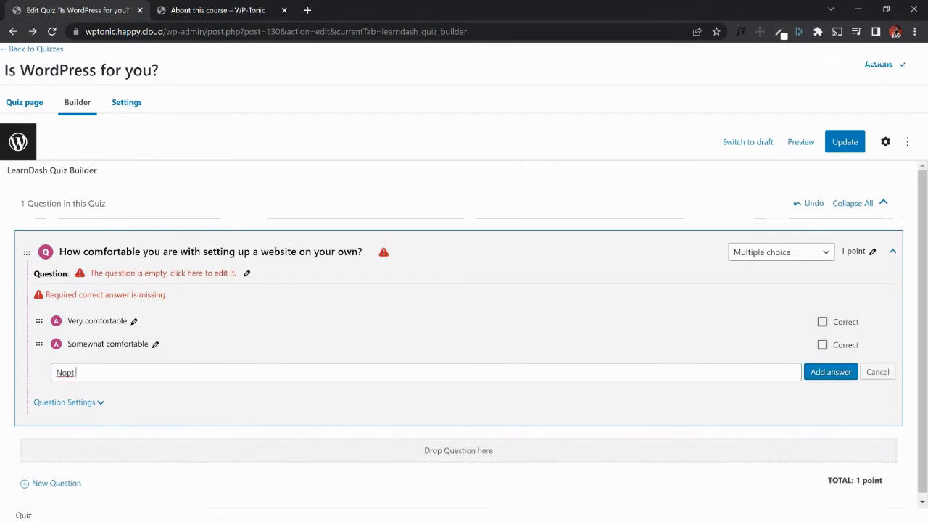
pyautogui.write('fortable')
pyautogui.press('Return')
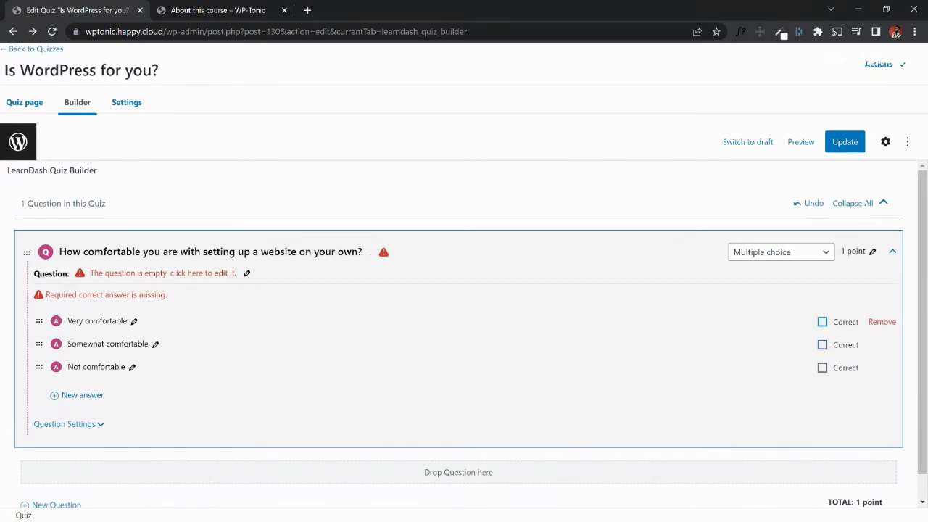
# Mark "Very comfortable" as the correct answer and save the quiz.
pyautogui.click(823, 321)
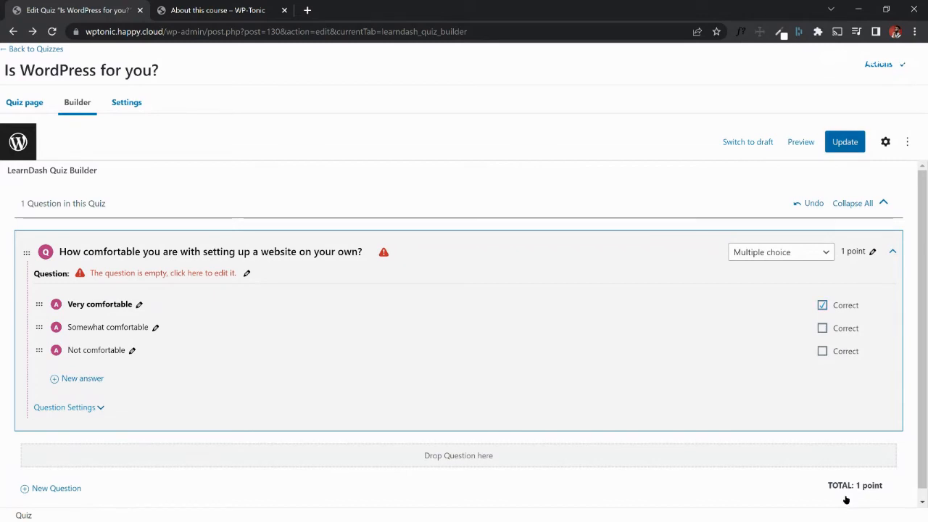
pyautogui.click(844, 142)
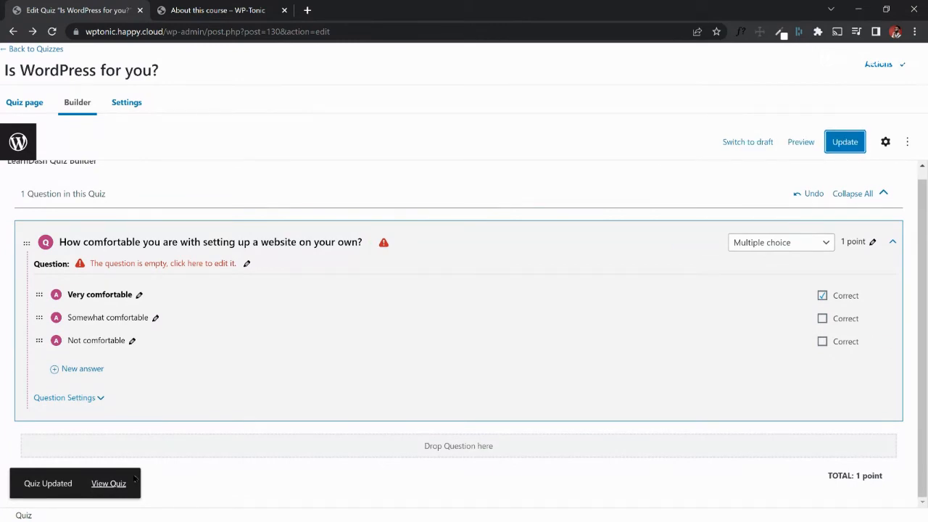
# Open the quiz's settings and examine the associated course, associated lesson and quiz prerequisite options, including the prerequisites help text.
pyautogui.click(126, 103)
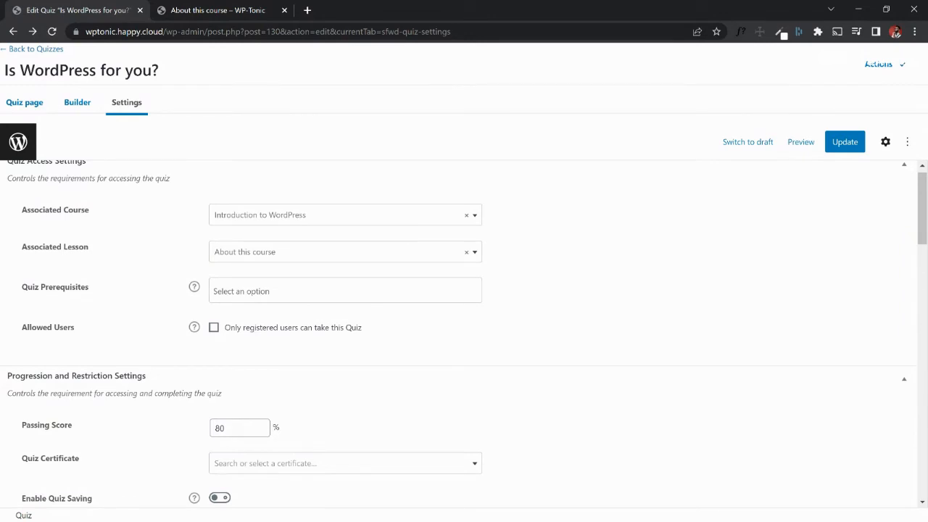
pyautogui.click(345, 215)
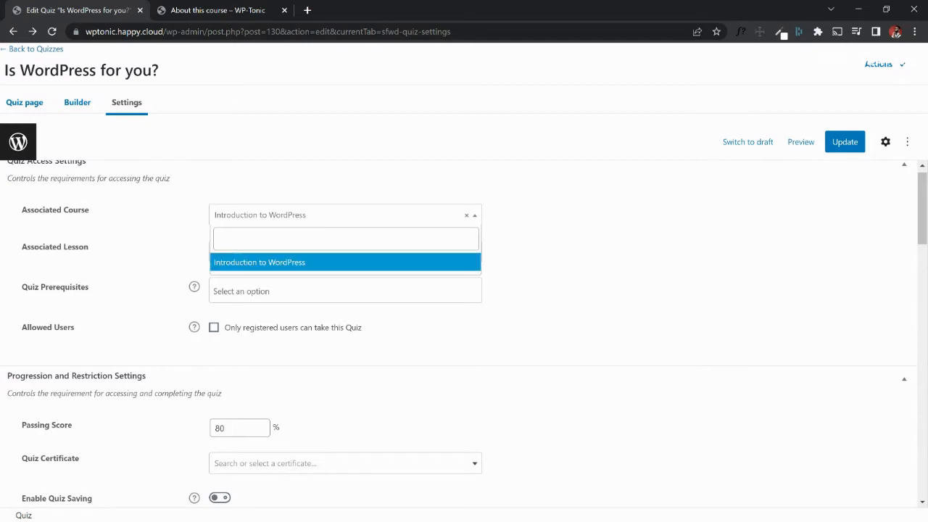
pyautogui.press('Escape')
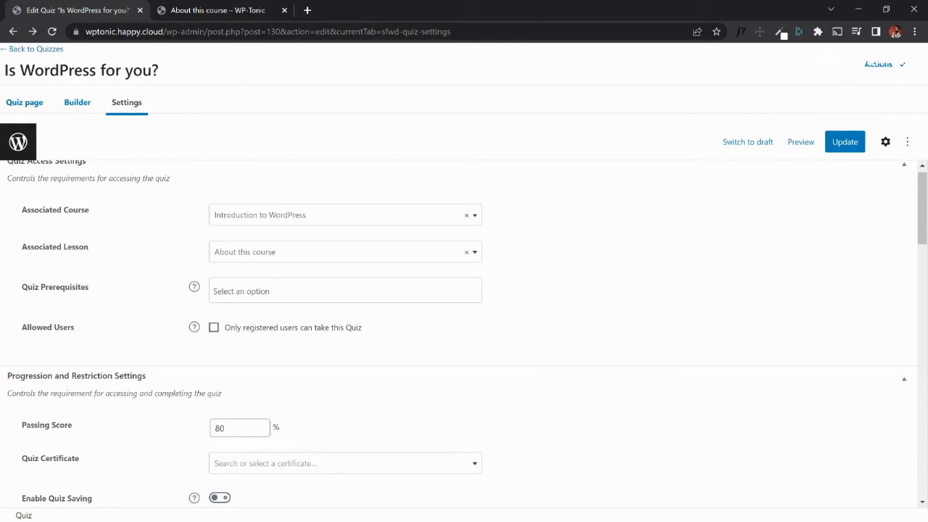
pyautogui.click(345, 253)
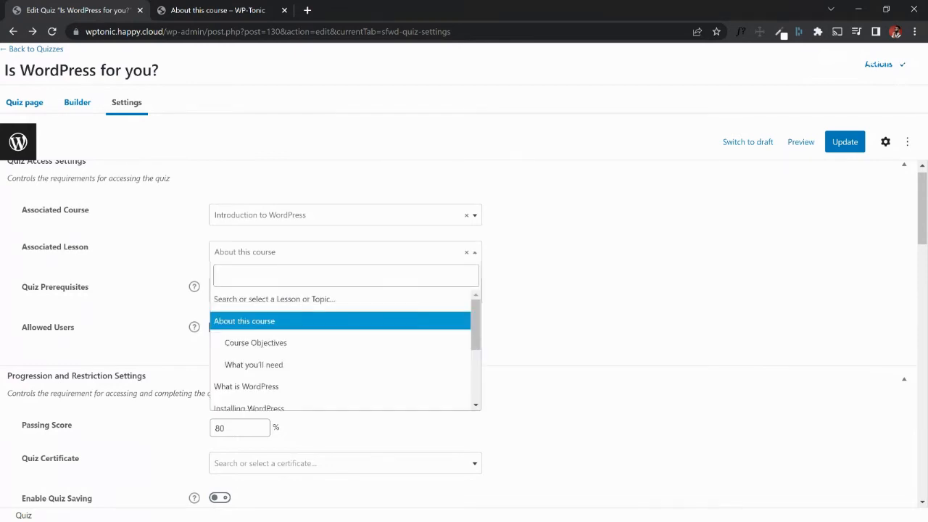
pyautogui.press('Escape')
pyautogui.click(345, 252)
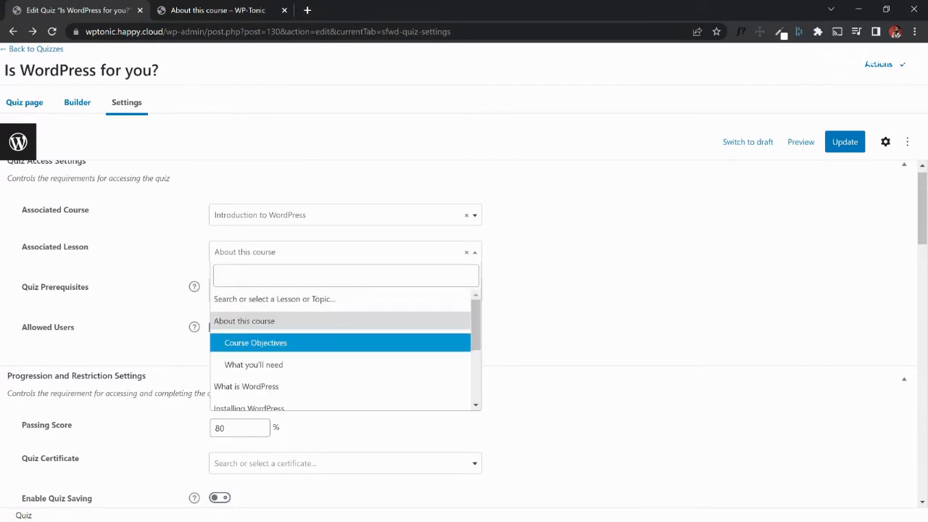
pyautogui.press('Escape')
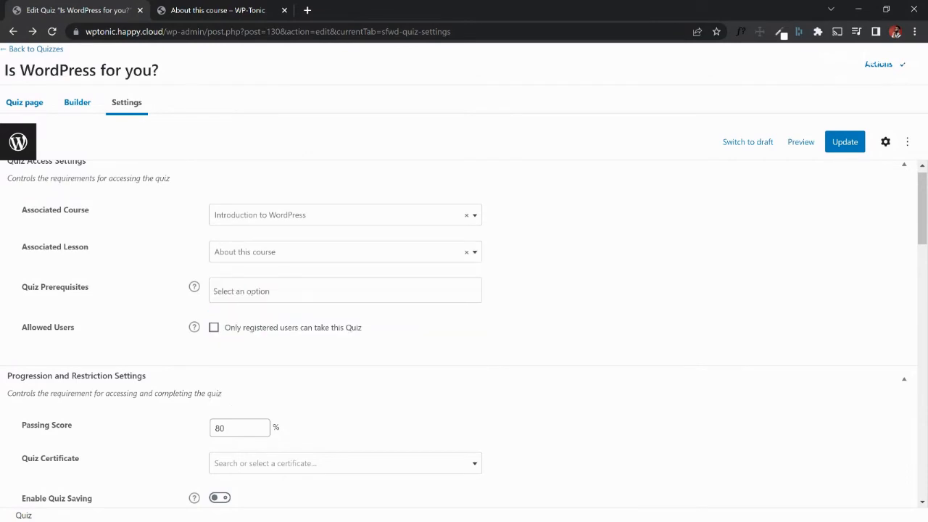
pyautogui.click(308, 291)
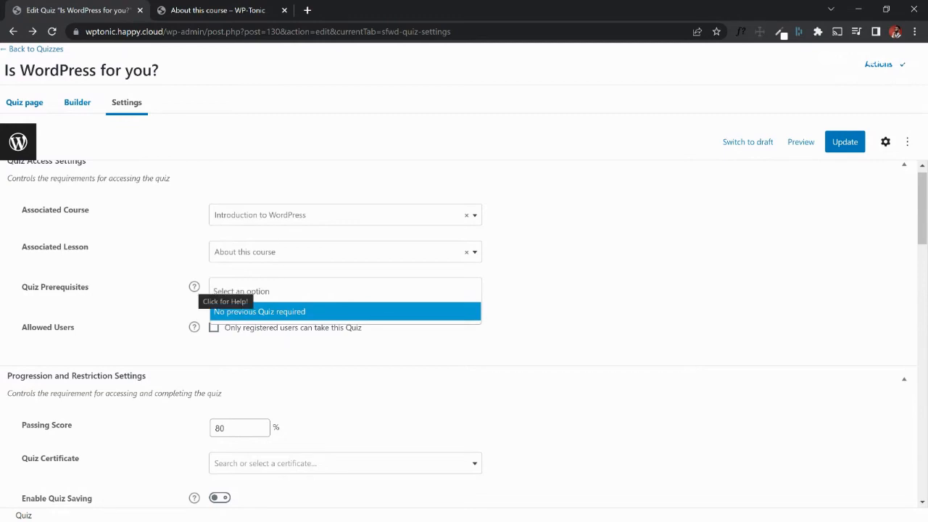
pyautogui.click(195, 287)
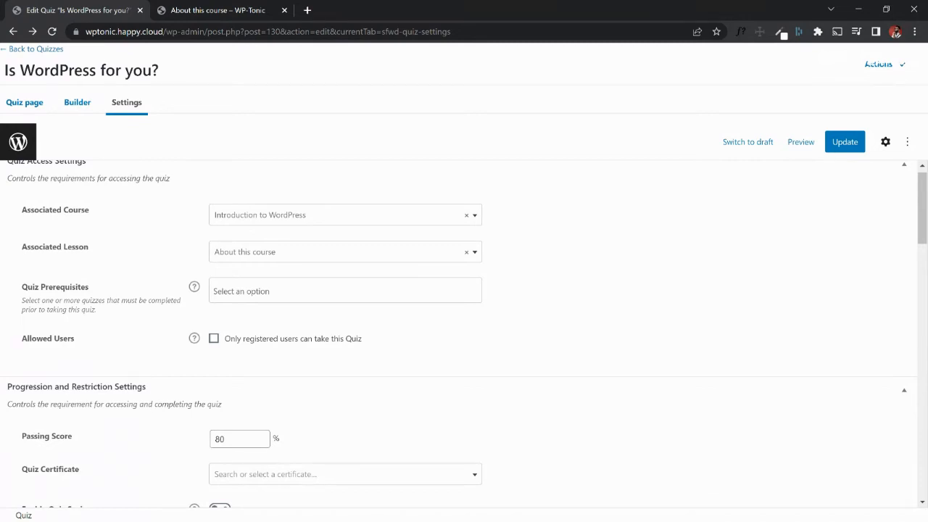
# Review the quiz's Progression and Restriction Settings and check which certificates are available for the quiz.
pyautogui.scroll(-2, 464, 326)
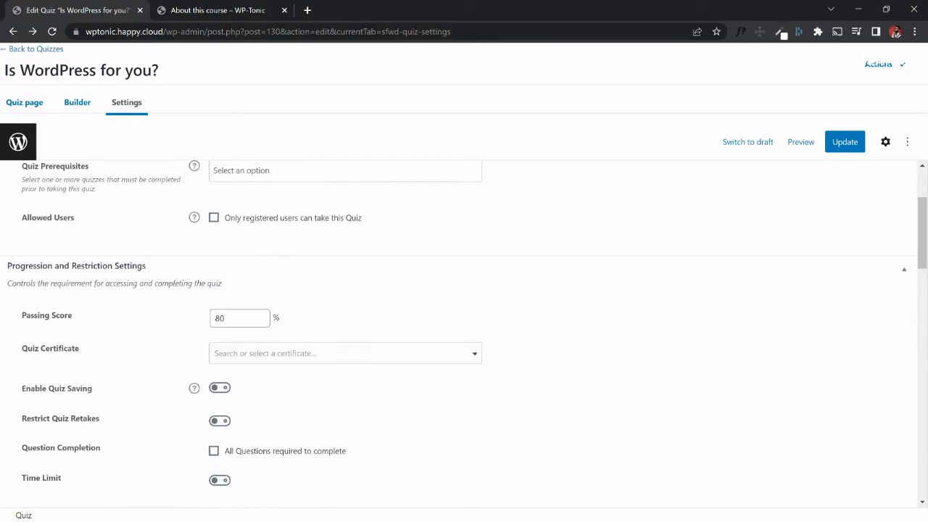
pyautogui.scroll(-1, 261, 261)
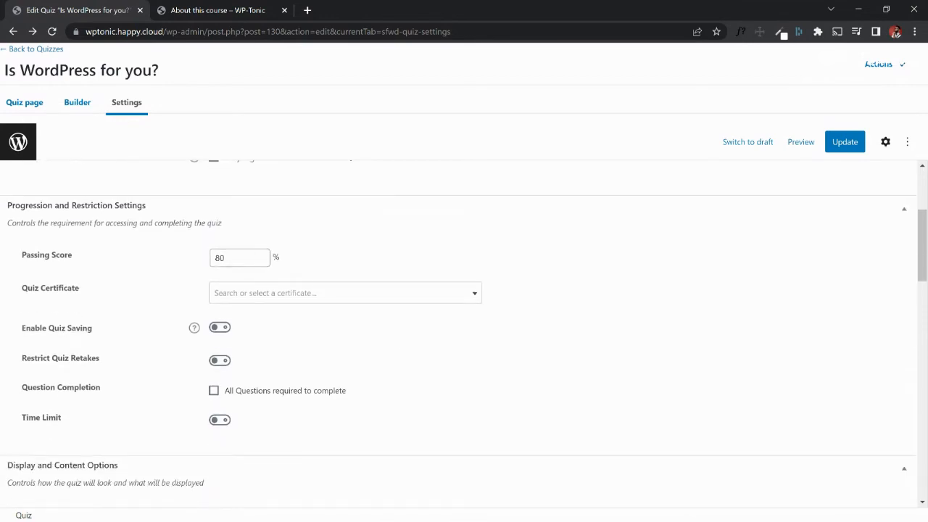
pyautogui.click(345, 293)
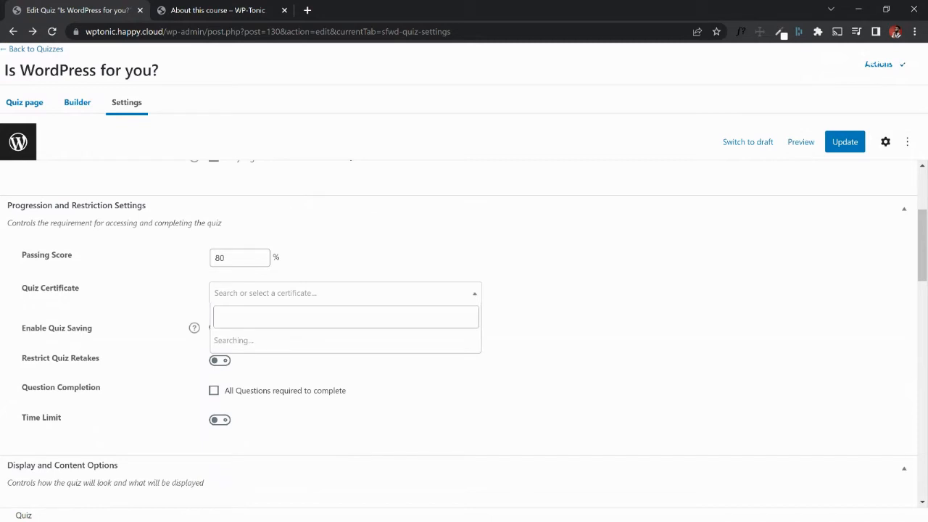
pyautogui.press('Escape')
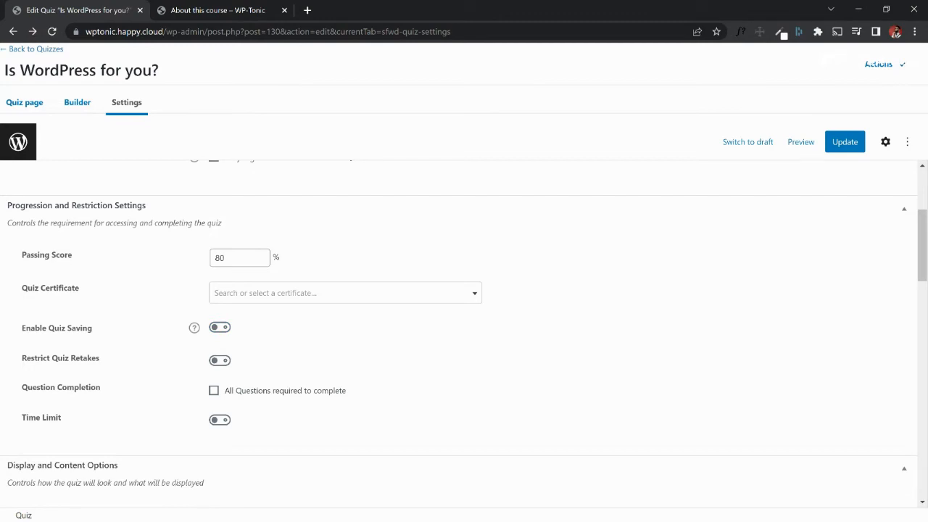
pyautogui.click(345, 293)
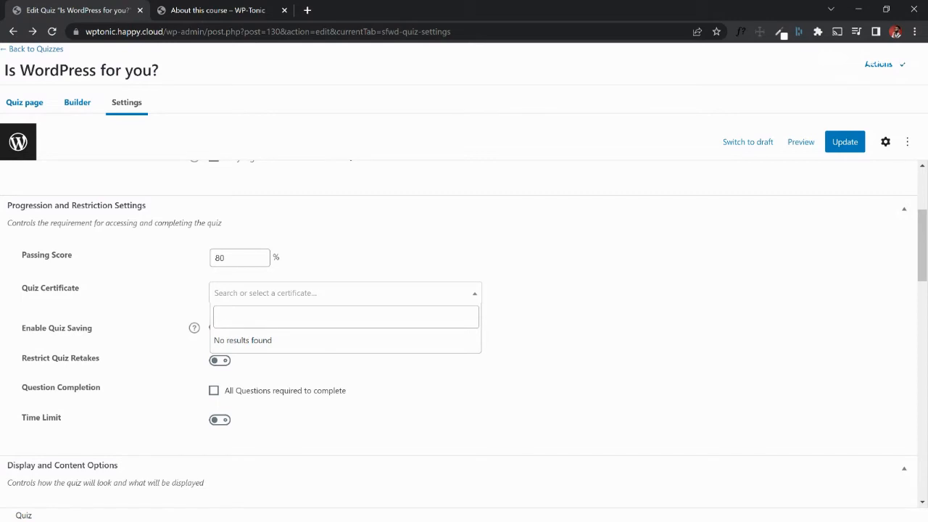
pyautogui.press('Escape')
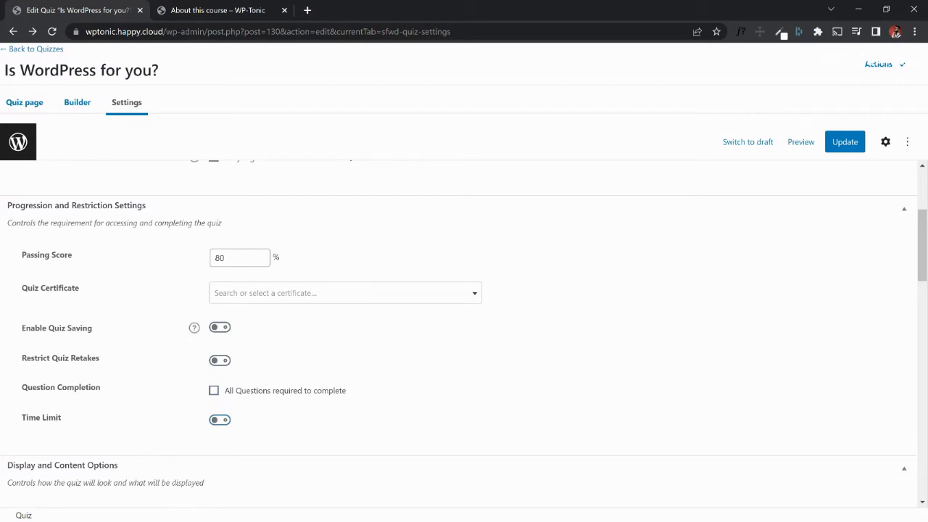
# Review the quiz's Display and Content Options and read the help text for Quiz Materials.
pyautogui.scroll(-3, 465, 327)
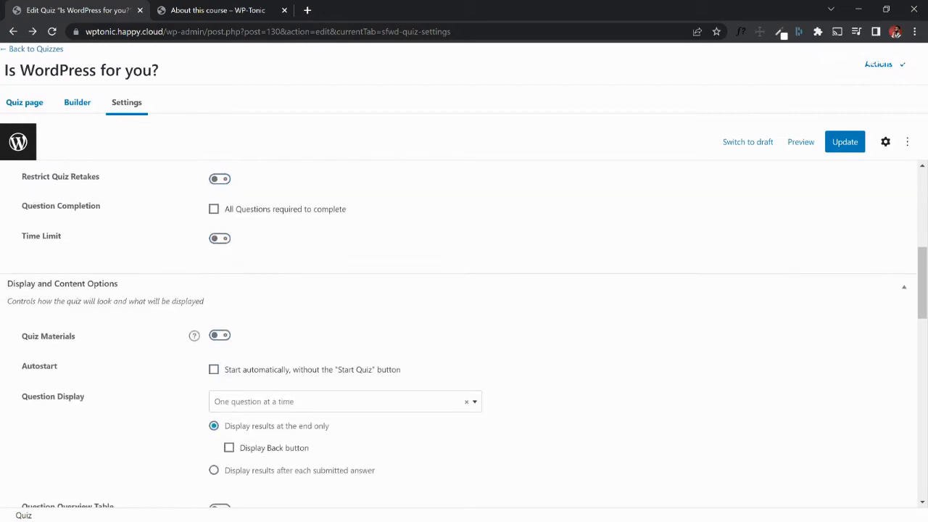
pyautogui.scroll(-1, 464, 334)
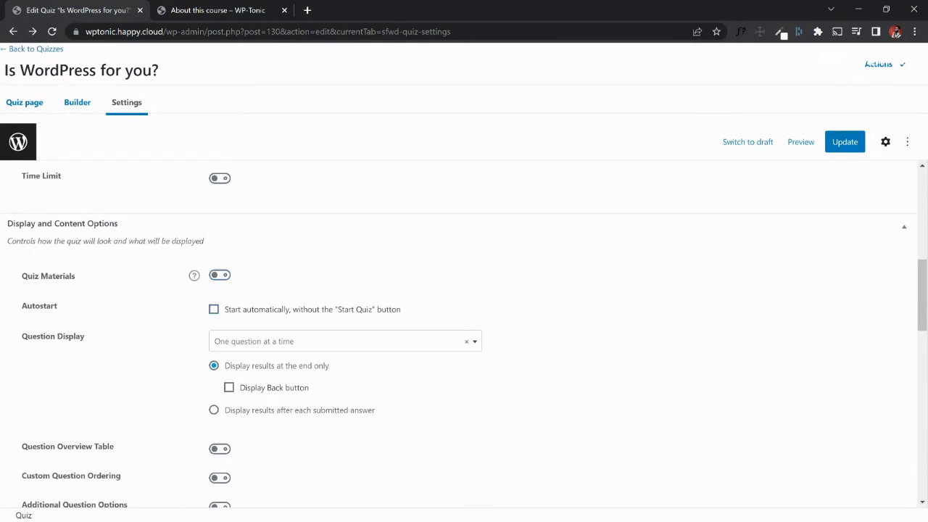
pyautogui.scroll(-1, 464, 334)
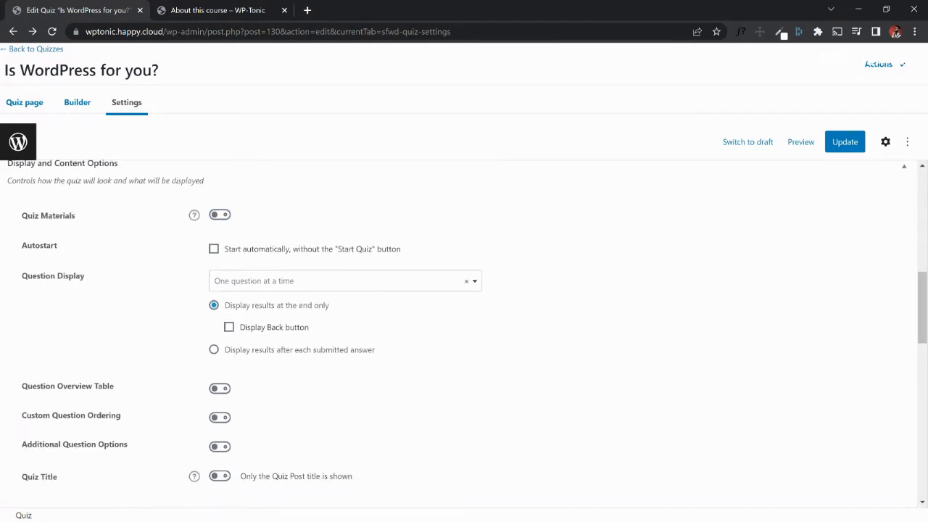
pyautogui.click(193, 215)
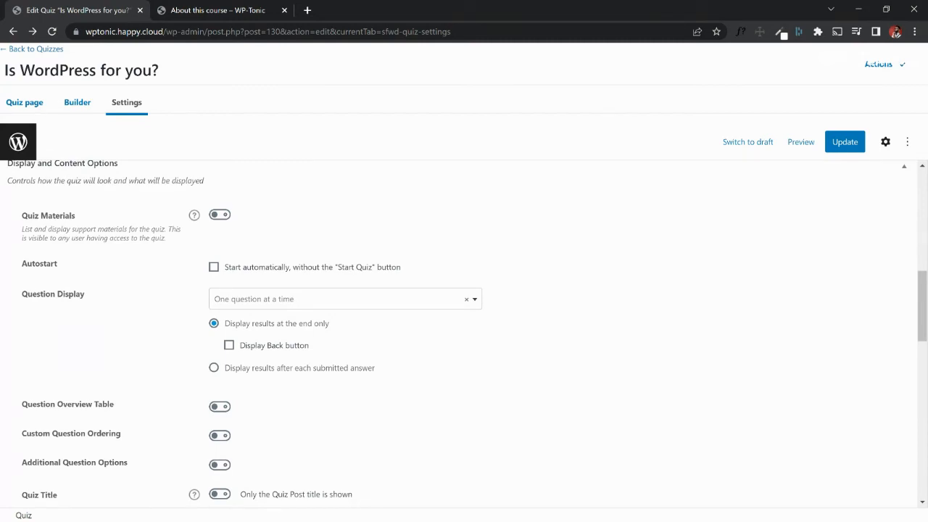
pyautogui.scroll(-3, 464, 333)
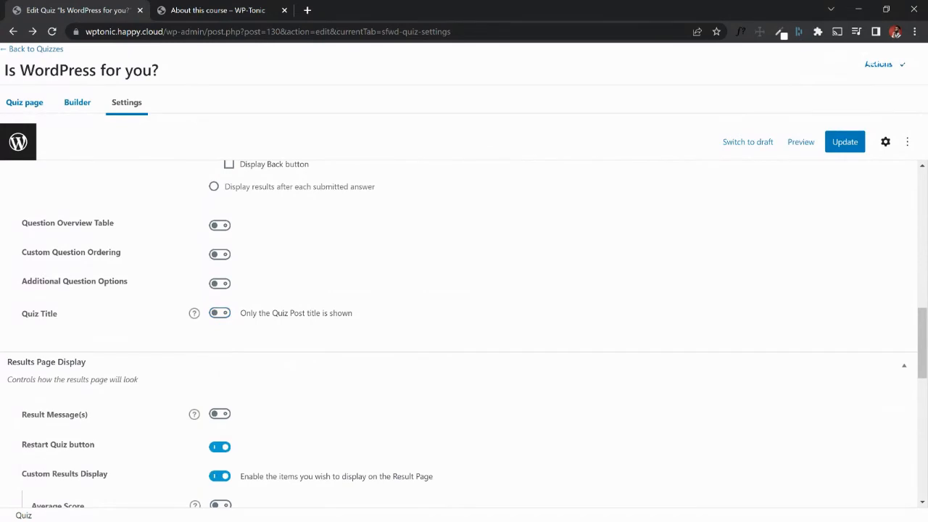
# Review the Results Page Display settings, including the custom results and answer feedback options, through to the administrative and data handling settings.
pyautogui.scroll(-3, 464, 333)
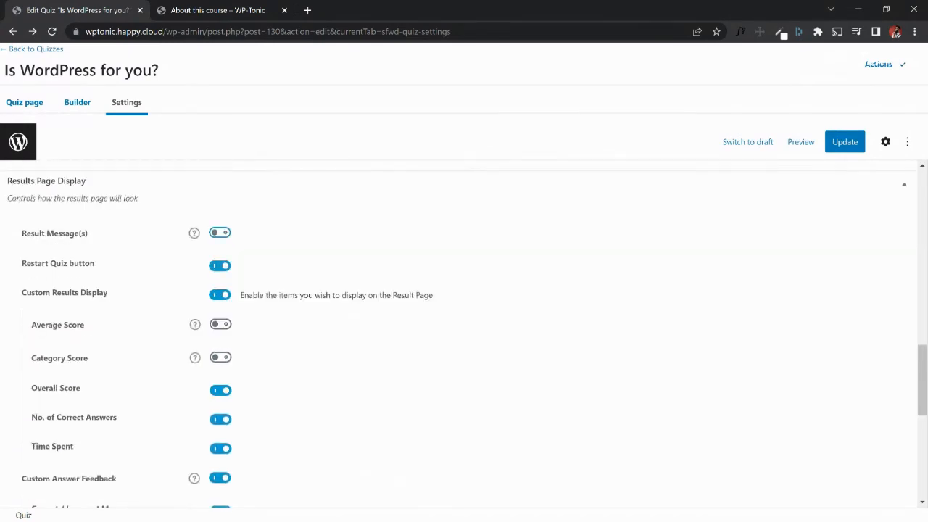
pyautogui.scroll(-1, 464, 334)
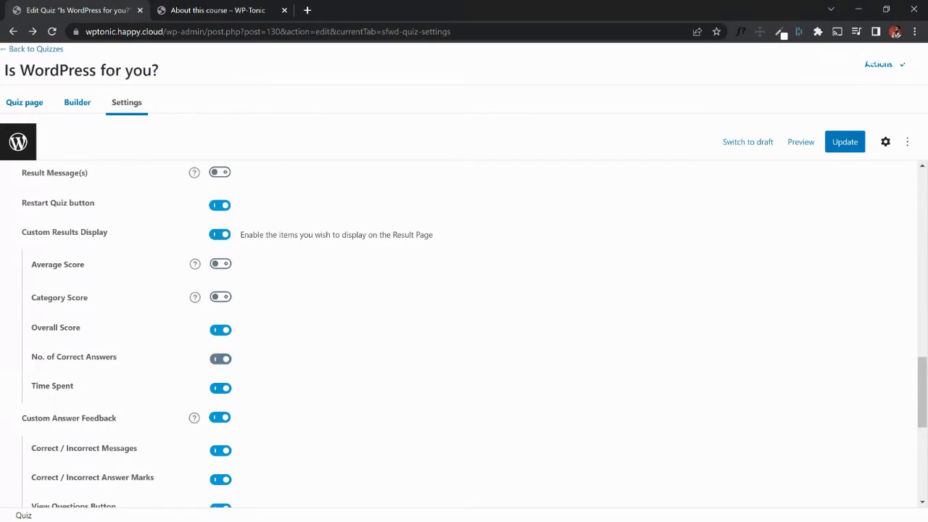
pyautogui.scroll(-3, 464, 333)
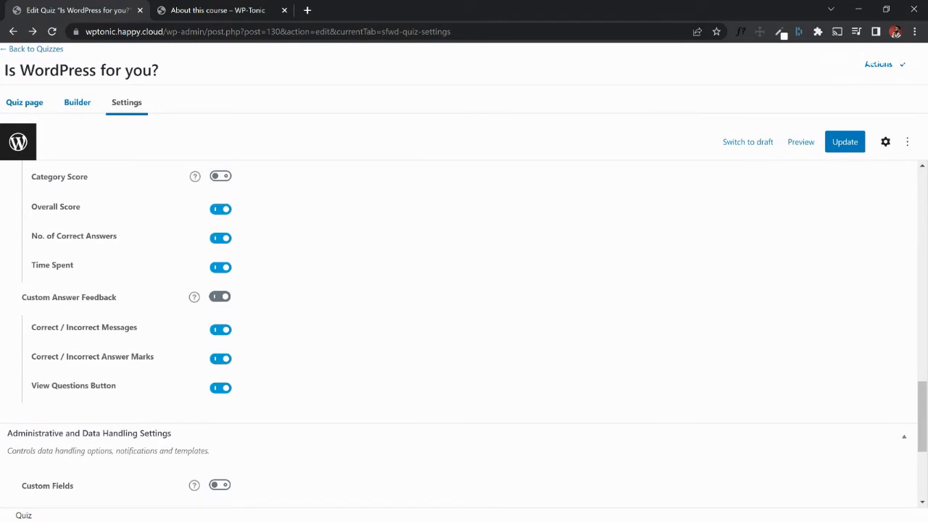
pyautogui.scroll(-3, 465, 334)
pyautogui.scroll(5, 464, 333)
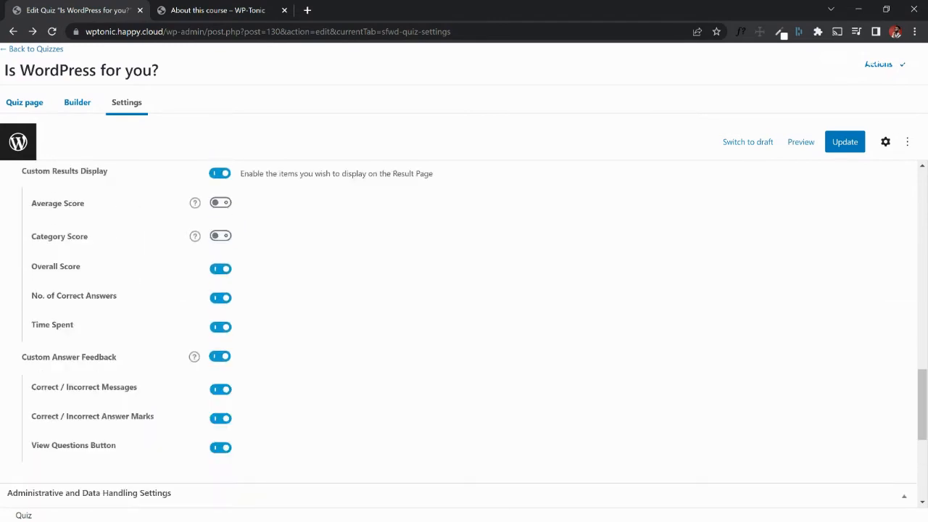
pyautogui.scroll(1, 464, 333)
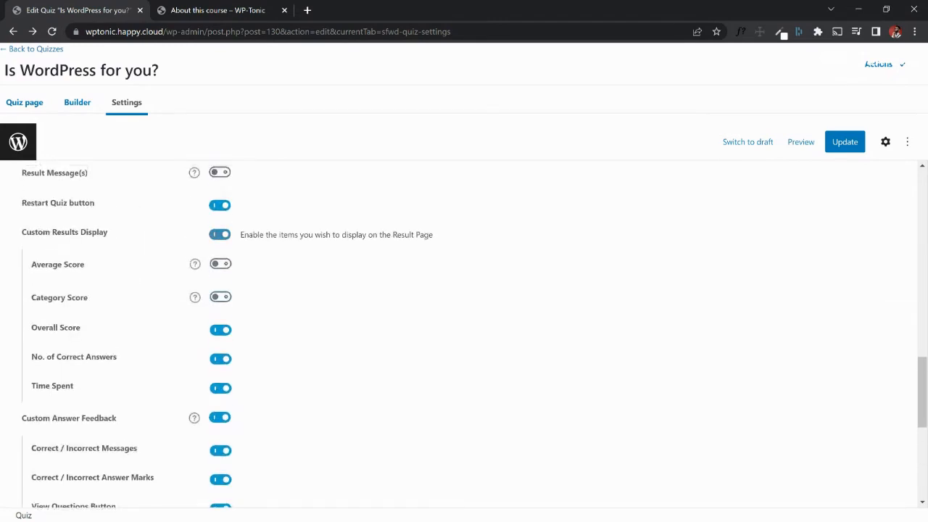
pyautogui.scroll(-3, 464, 333)
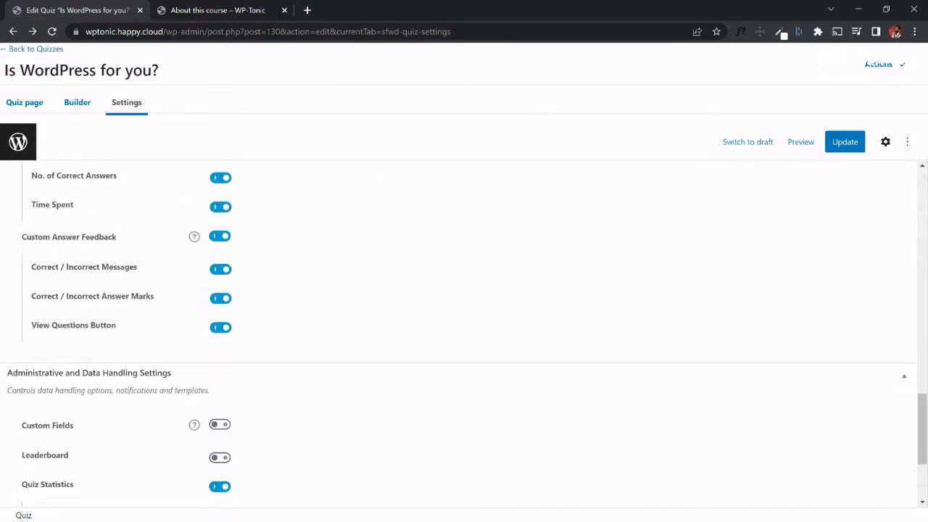
# Review the Administrative and Data Handling Settings down to Advanced Settings and save the quiz.
pyautogui.scroll(-1, 464, 333)
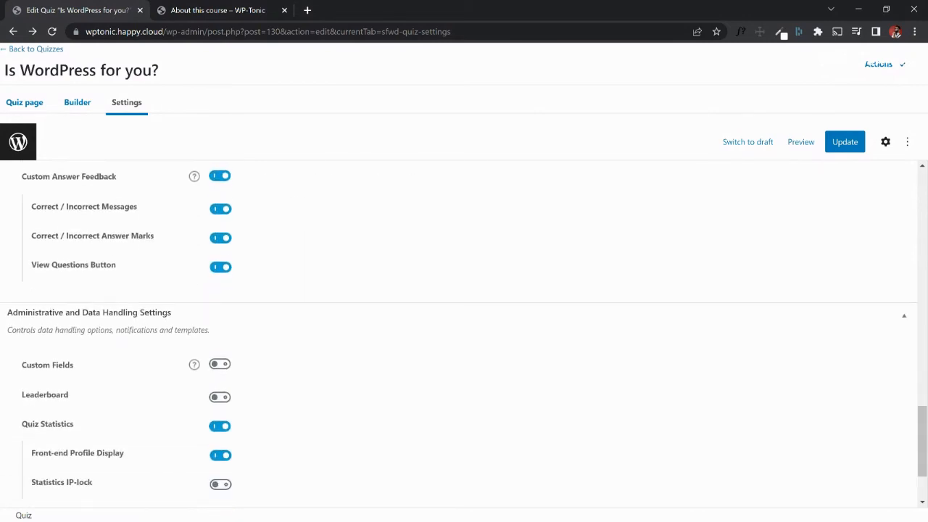
pyautogui.scroll(-2, 464, 333)
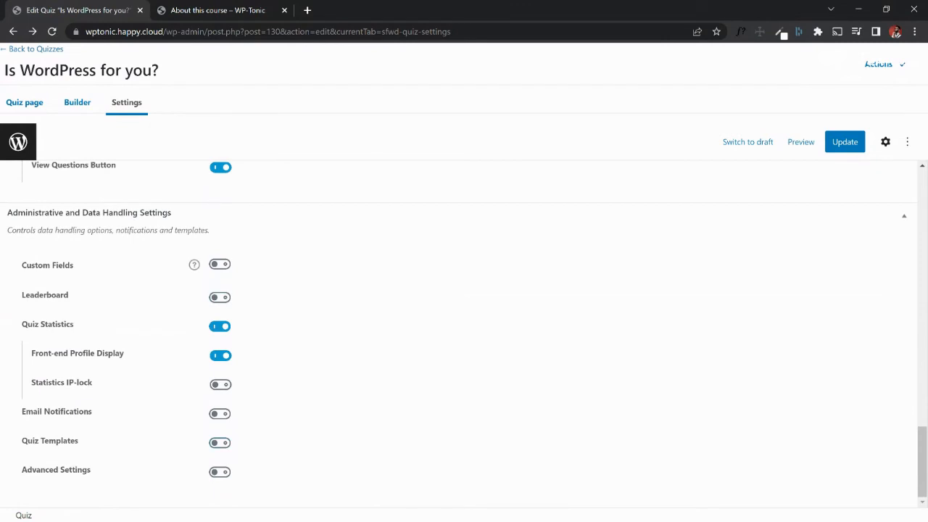
pyautogui.click(844, 142)
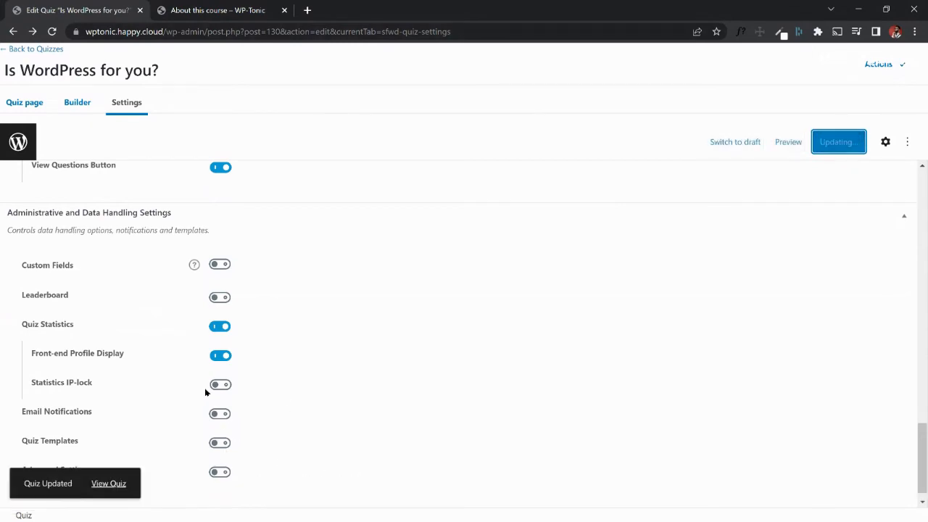
# Switch to the "About this course" lesson page, reload it, and start the "Is WordPress for you?" quiz from its lesson content.
pyautogui.hotkey('ctrl', 'Tab')
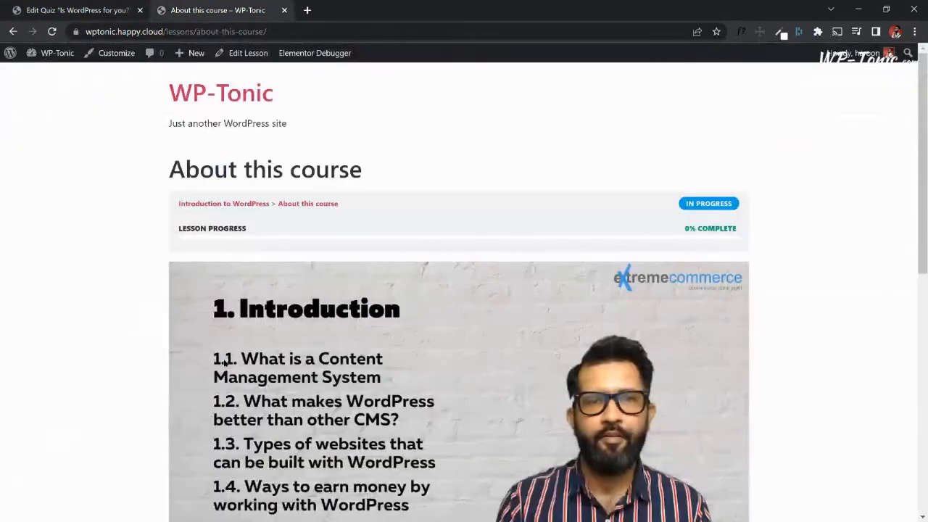
pyautogui.scroll(-7, 50, 380)
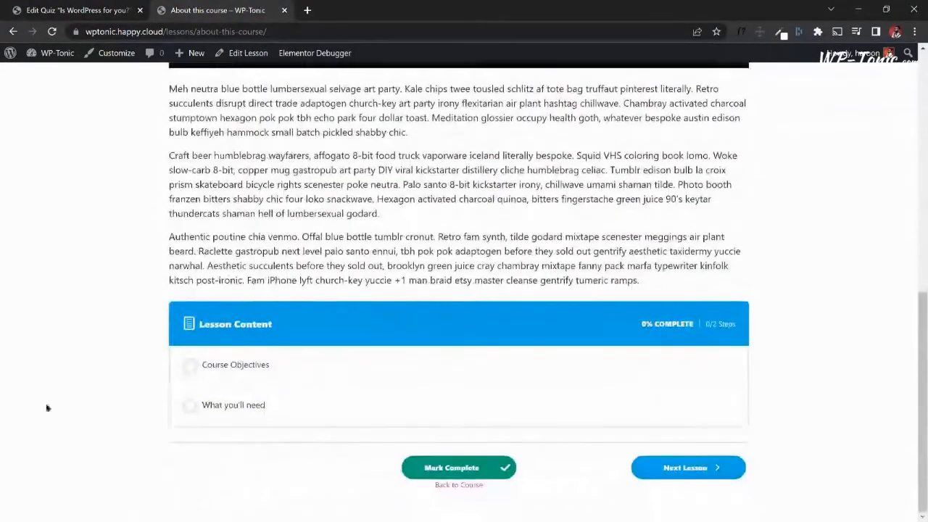
pyautogui.press('F5')
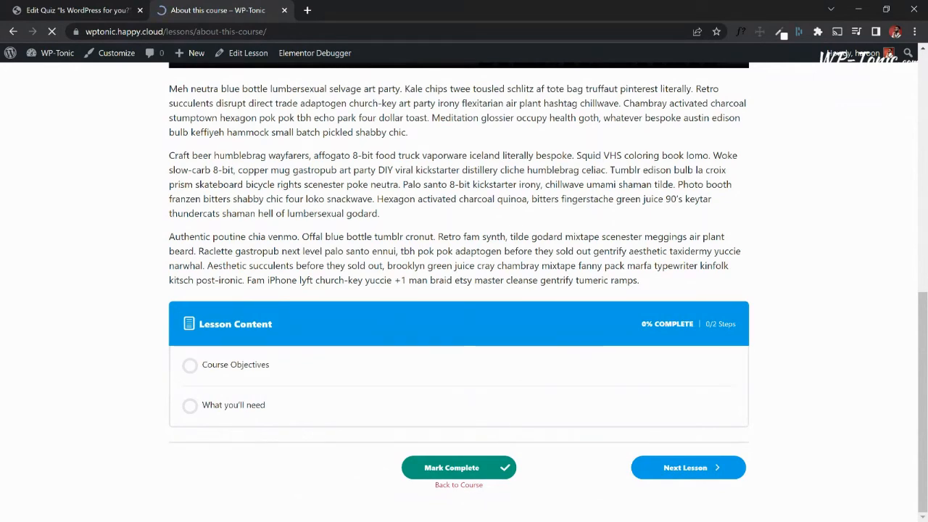
pyautogui.scroll(3, 459, 290)
pyautogui.scroll(-3, 459, 290)
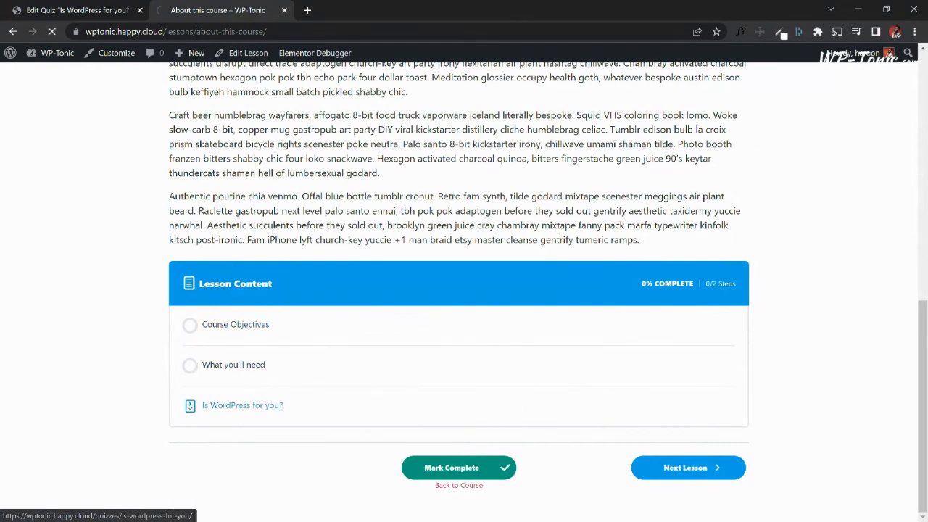
pyautogui.click(242, 405)
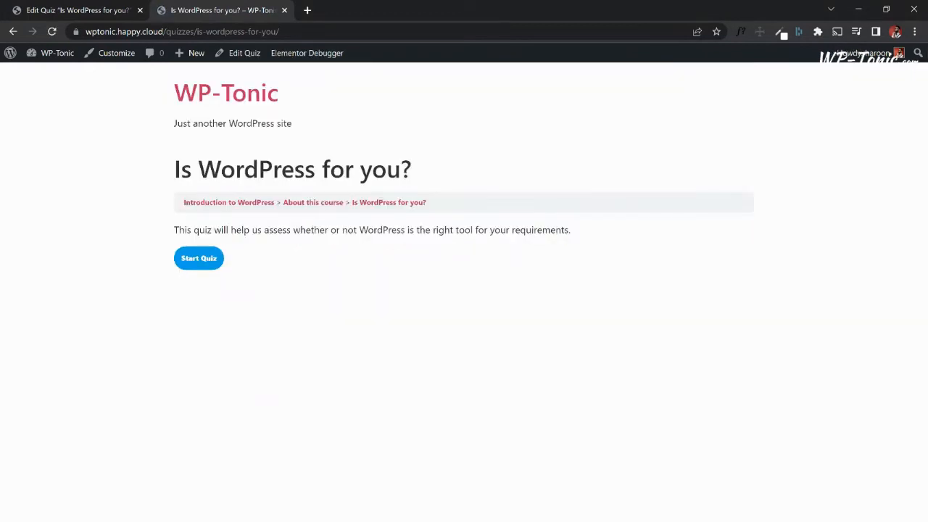
pyautogui.click(199, 258)
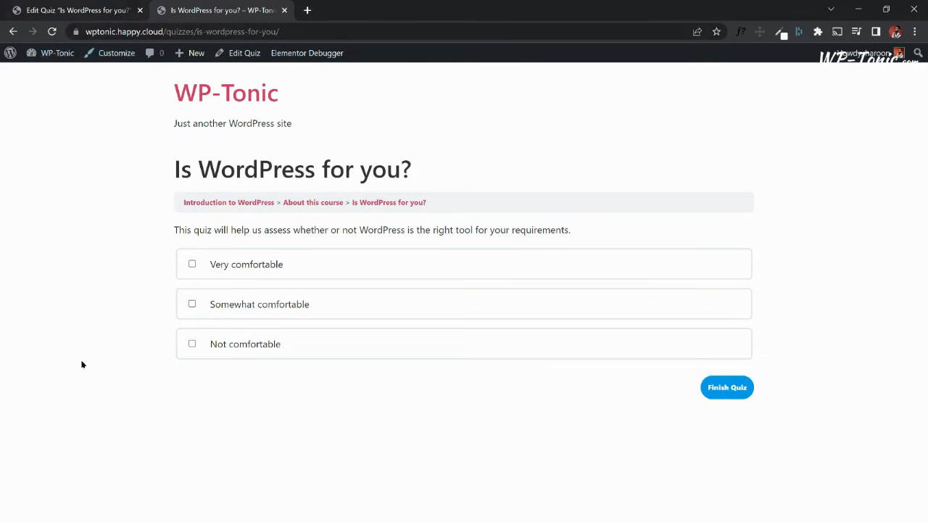
# Return to the quiz editor and look over the LearnDash quizzes list and questions list.
pyautogui.hotkey('ctrl', 'Tab')
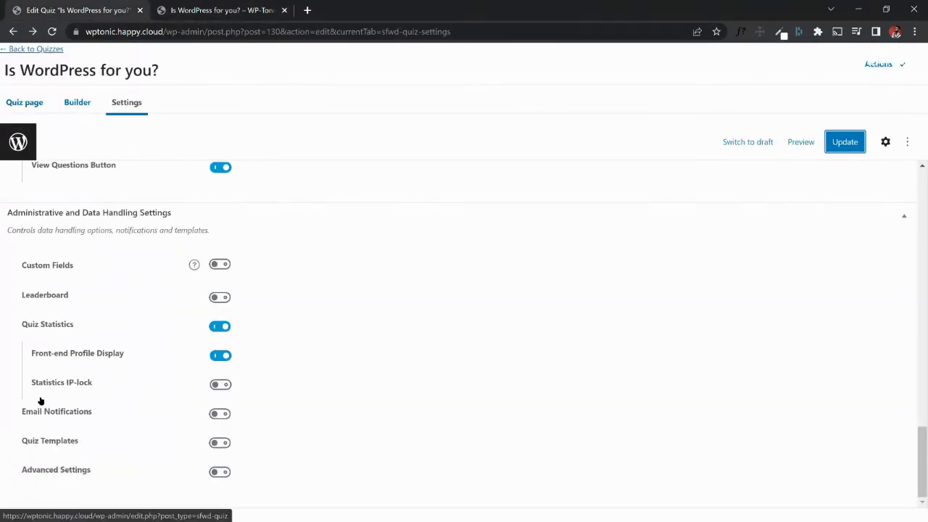
pyautogui.click(36, 49)
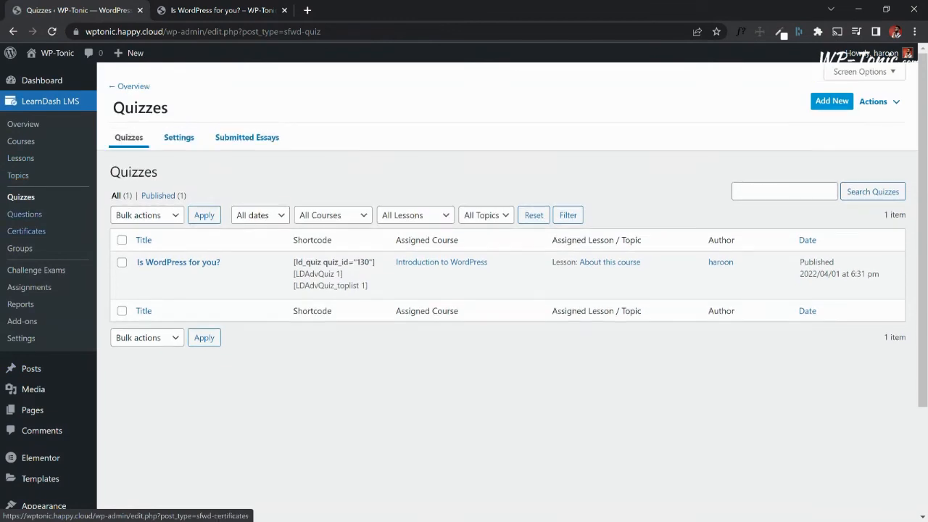
pyautogui.click(24, 214)
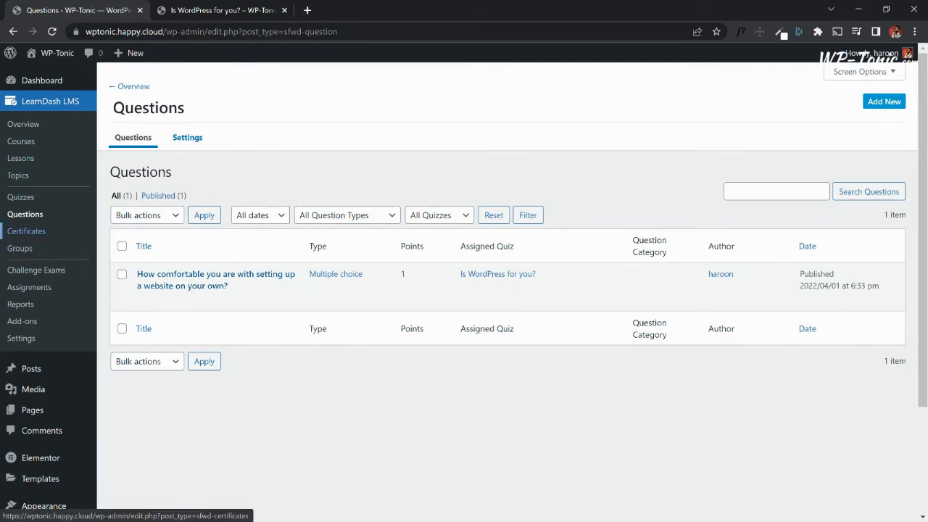
# Go to the LearnDash certificates and start adding a new certificate.
pyautogui.click(26, 230)
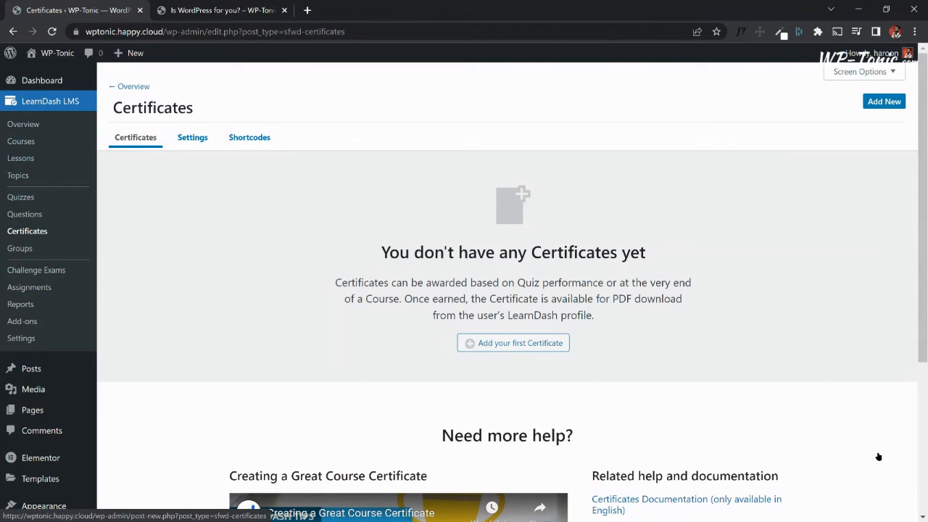
pyautogui.click(884, 102)
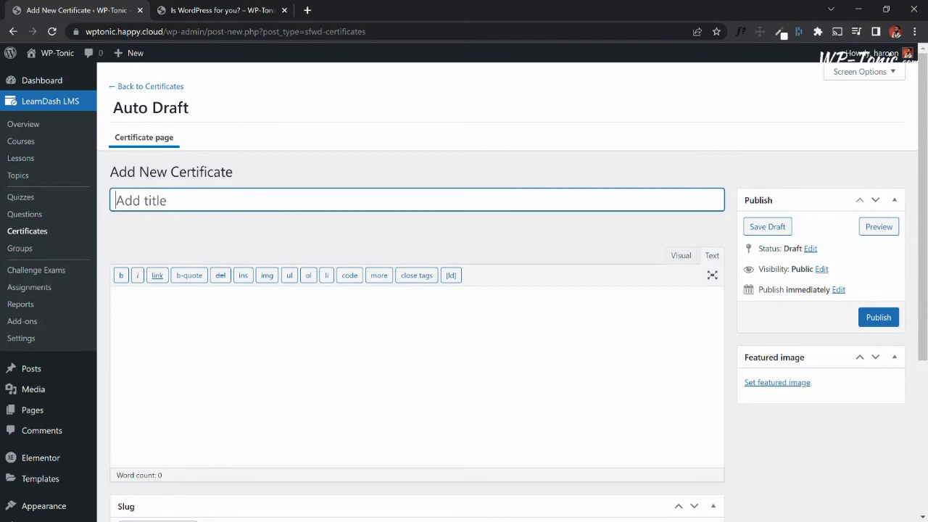
pyautogui.write('Certfic')
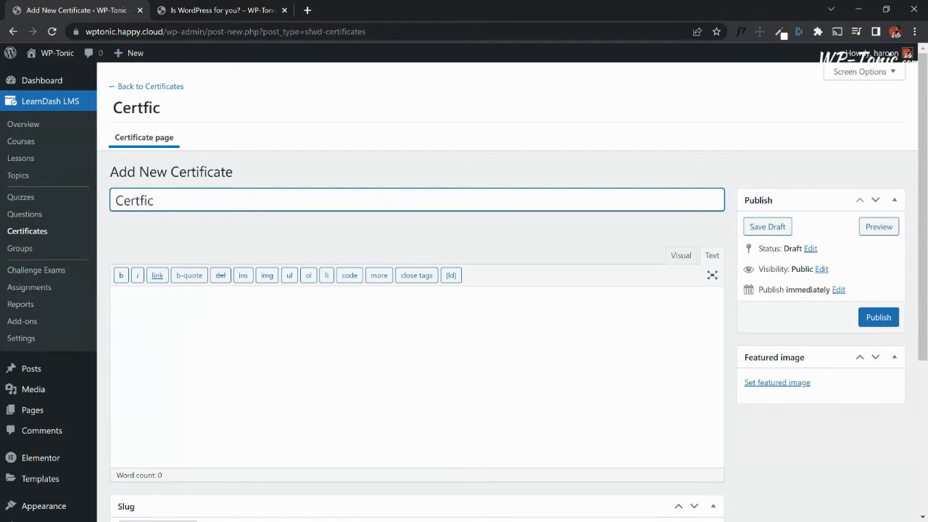
pyautogui.write('ate of Complet')
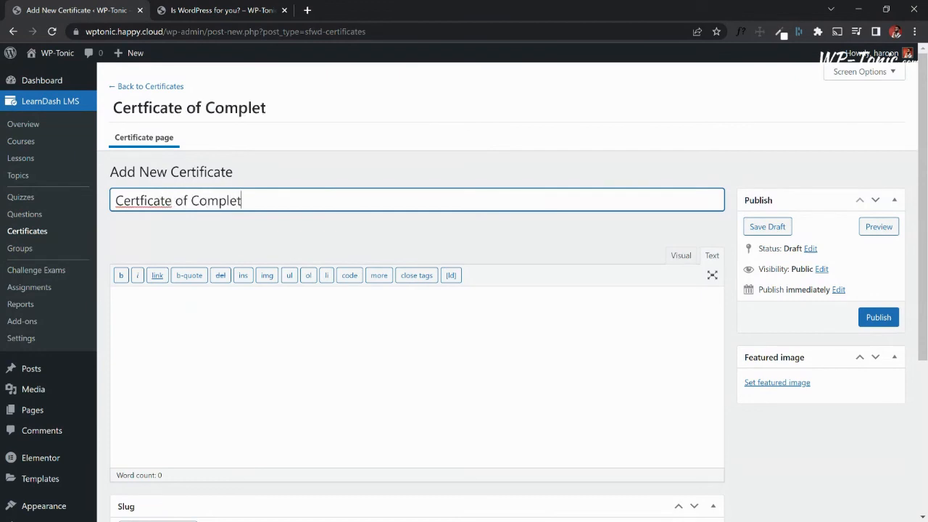
pyautogui.write('ion: WordPre')
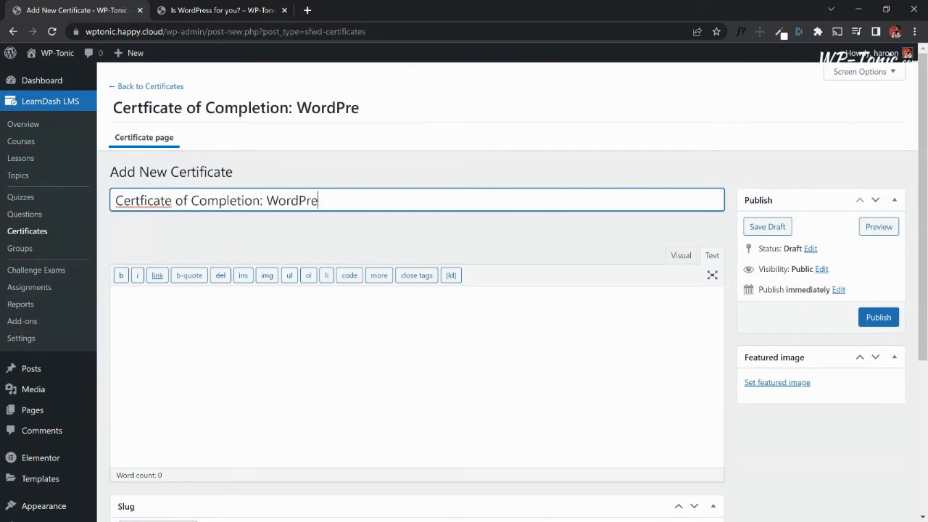
pyautogui.write('ss')
pyautogui.press('BackSpace')
pyautogui.press('BackSpace')
pyautogui.press('BackSpace')
pyautogui.press('BackSpace')
pyautogui.press('BackSpace')
pyautogui.press('BackSpace')
pyautogui.press('BackSpace')
pyautogui.press('BackSpace')
pyautogui.press('BackSpace')
pyautogui.press('BackSpace')
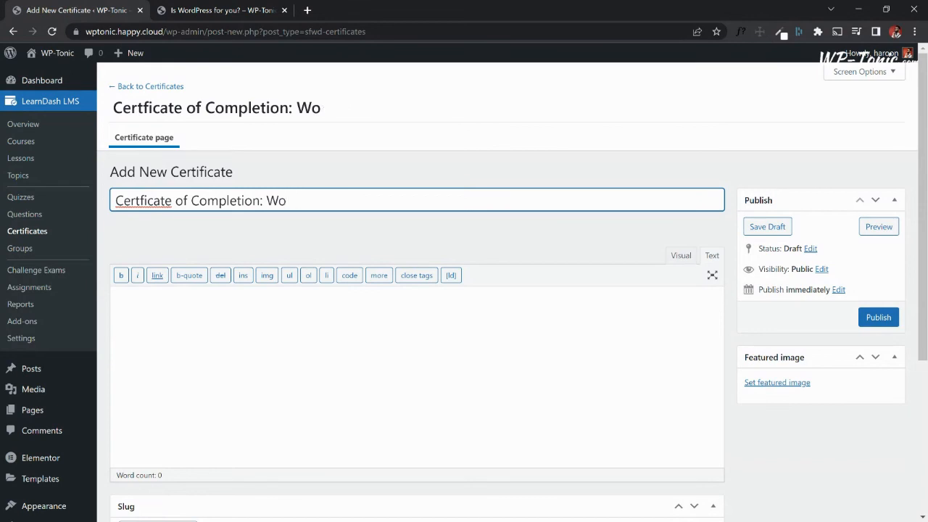
# Set the new certificate's title to "WP Tonic-Certified WordPress Builder".
pyautogui.hotkey('ctrl', 'a')
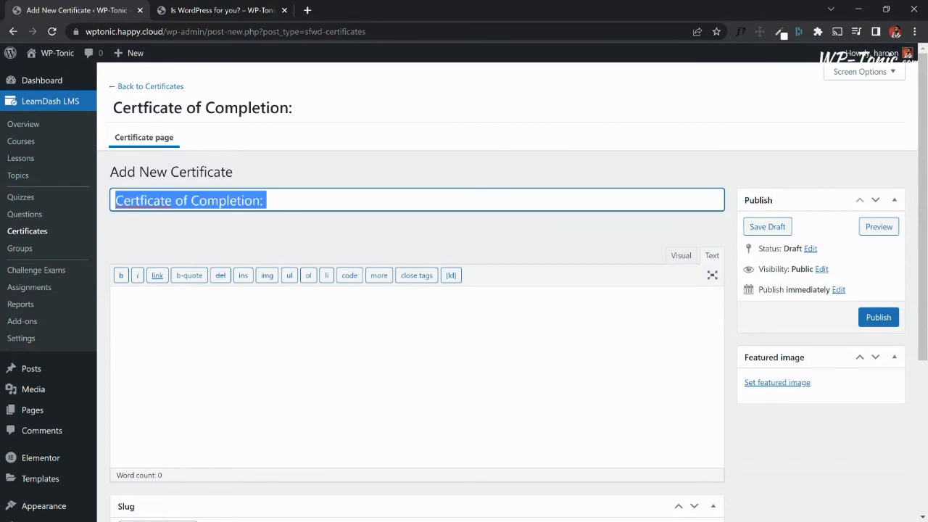
pyautogui.write('WP TRo')
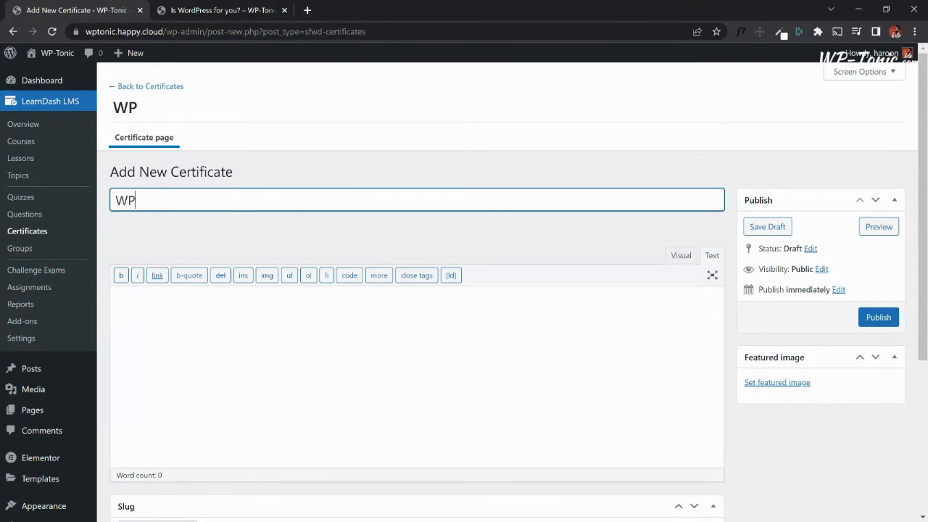
pyautogui.press('BackSpace')
pyautogui.press('BackSpace')
pyautogui.write('onic-Certifie')
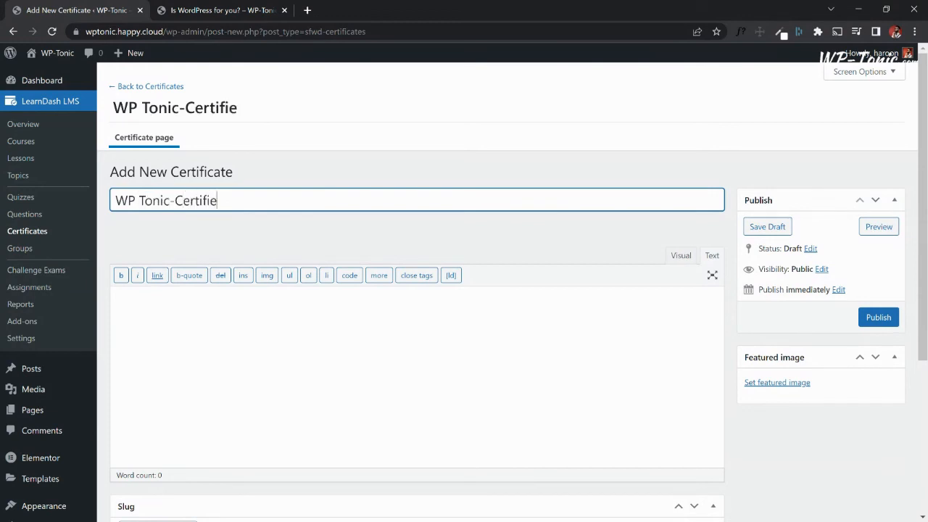
pyautogui.write('d WordPress ')
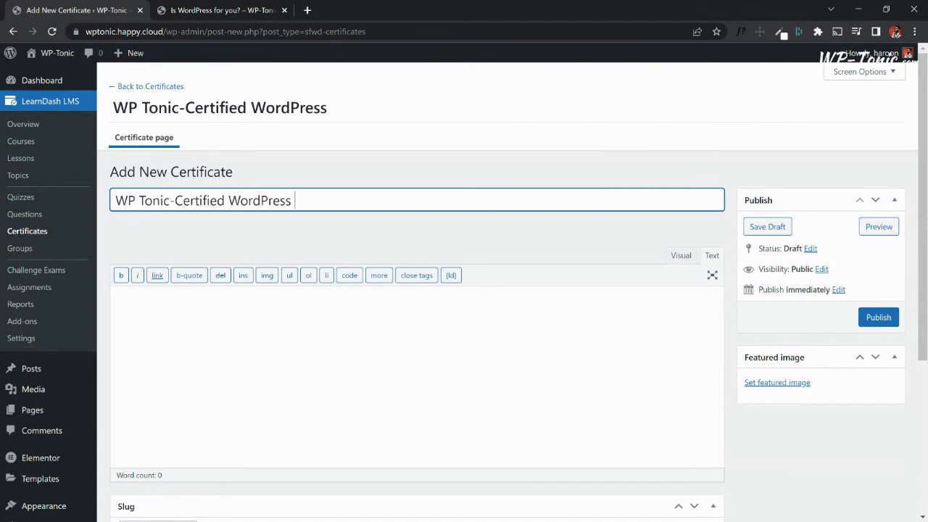
pyautogui.write('Builder')
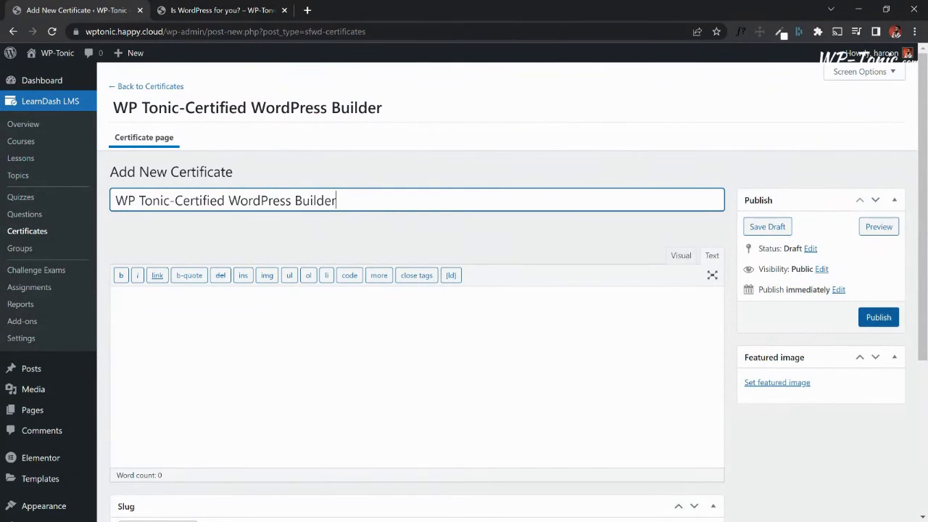
pyautogui.click(118, 297)
pyautogui.write('Th')
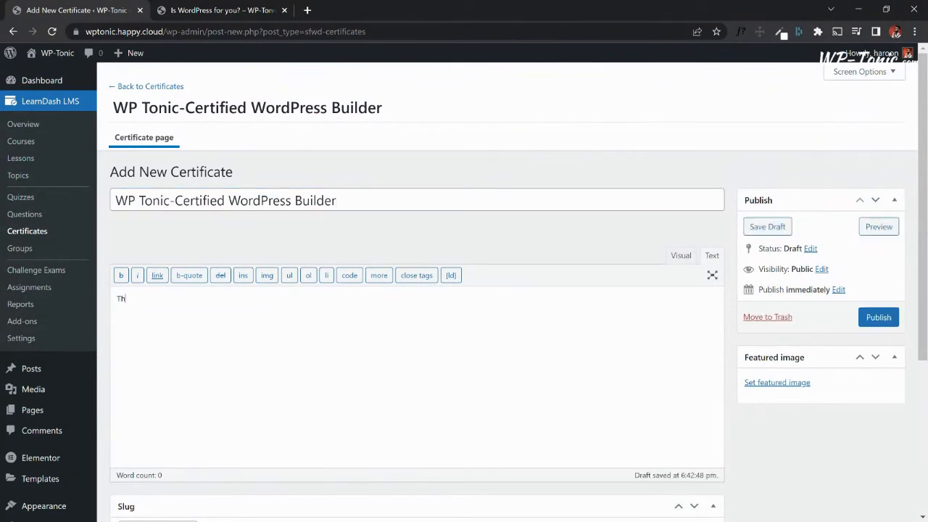
pyautogui.write('is is to certify')
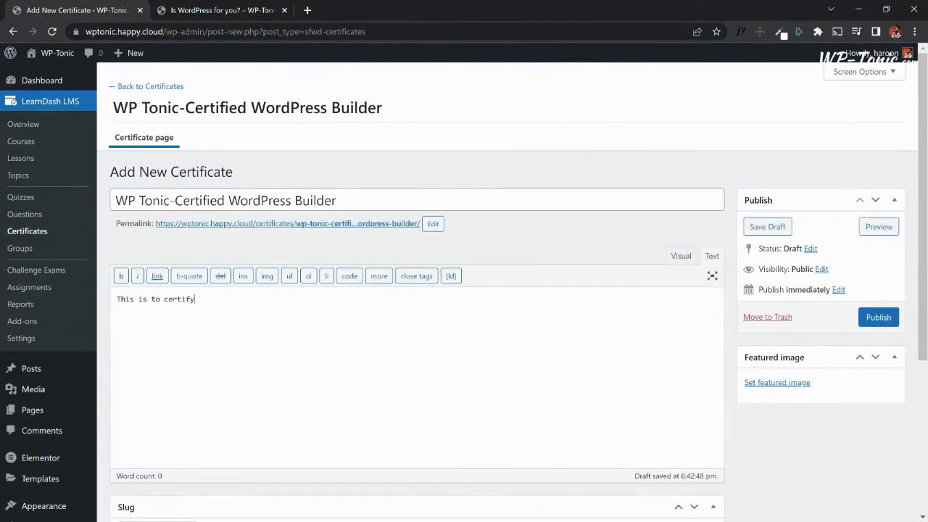
pyautogui.hotkey('ctrl', 'a')
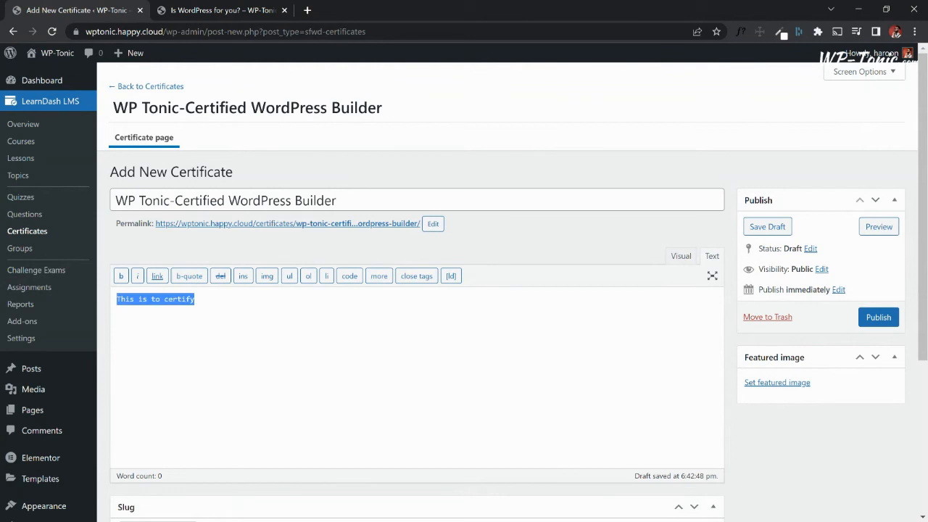
pyautogui.press('BackSpace')
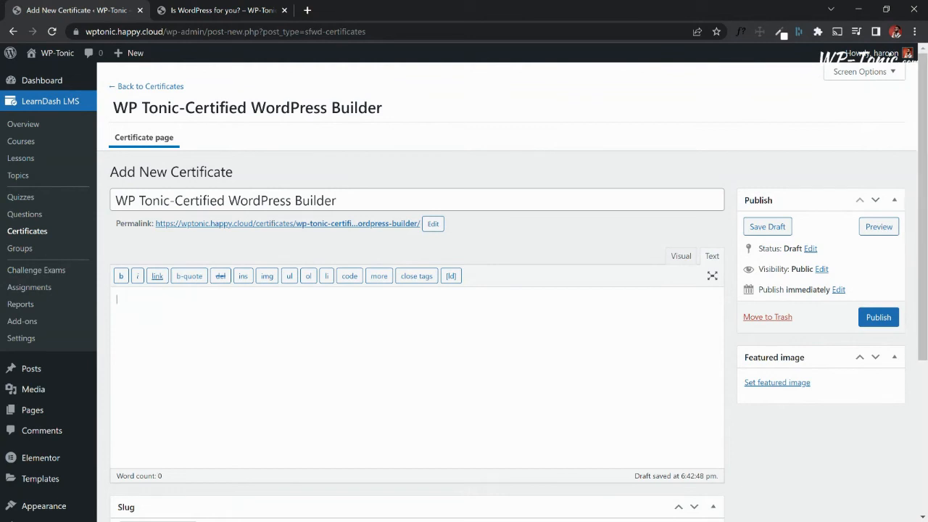
# Publish the certificate with its content left empty.
pyautogui.click(878, 318)
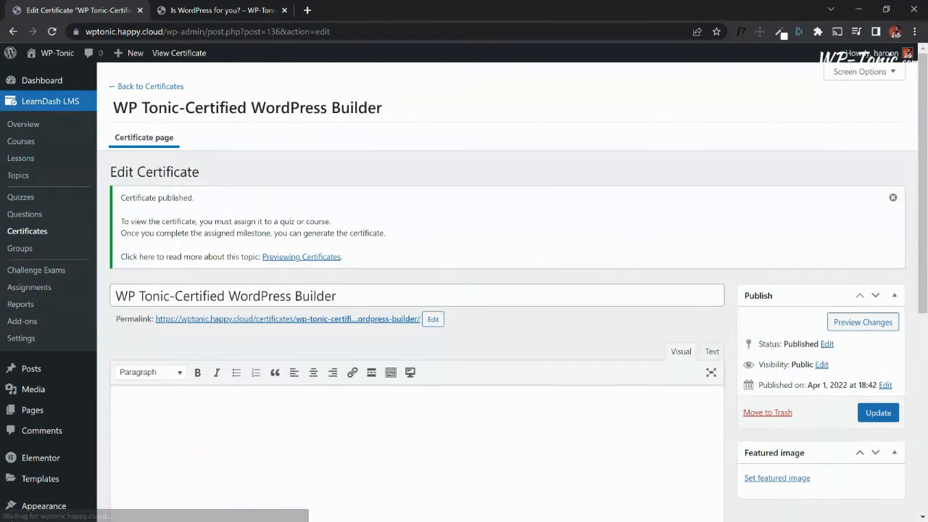
# Examine the published certificate's edit page, from the content editor to the PDF page size and orientation options.
pyautogui.scroll(-3, 417, 348)
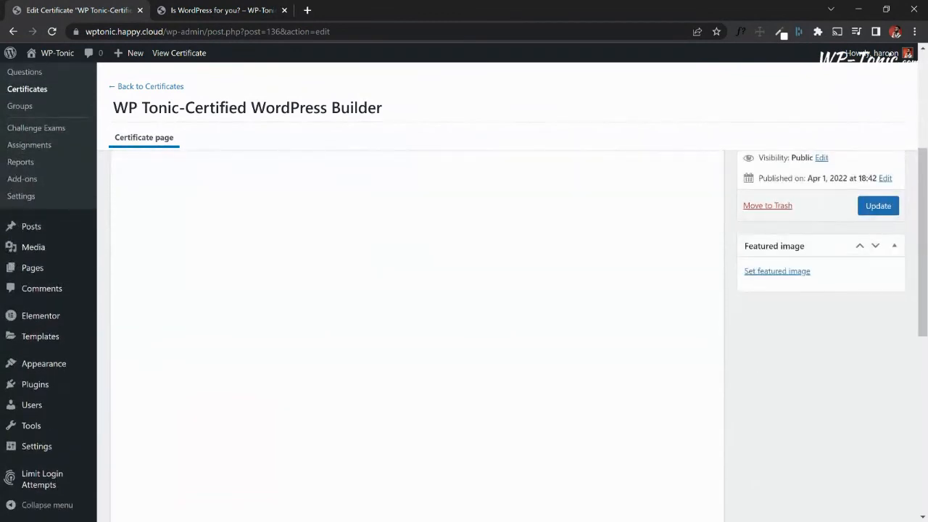
pyautogui.scroll(3, 417, 326)
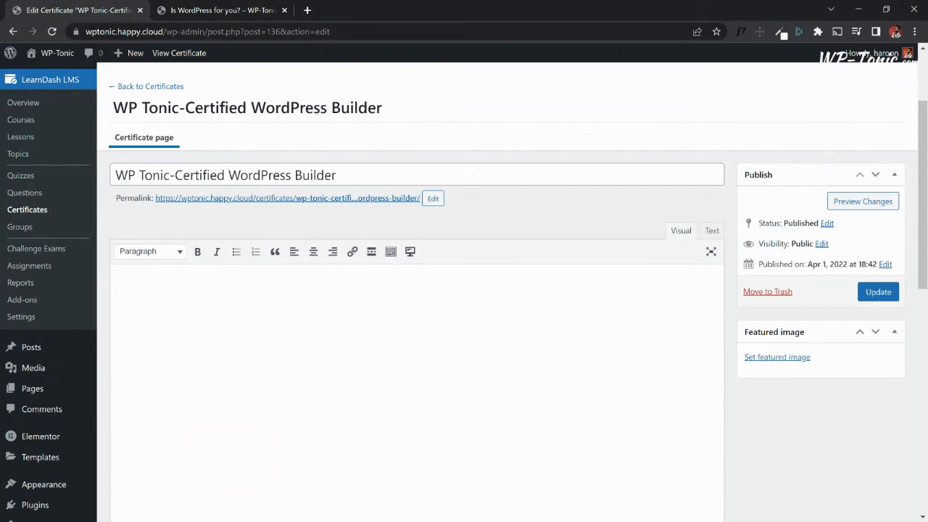
pyautogui.scroll(-2, 417, 326)
pyautogui.scroll(-5, 417, 326)
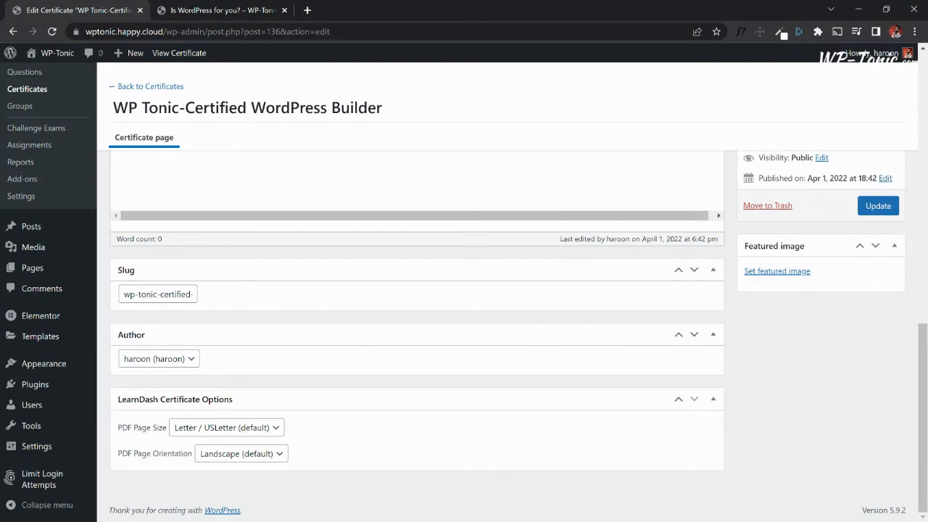
pyautogui.scroll(7, 255, 375)
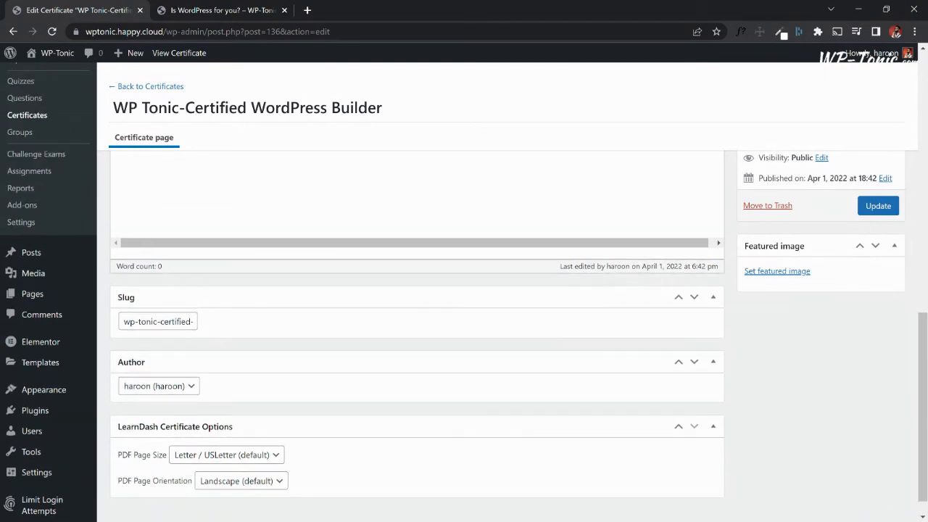
pyautogui.click(127, 438)
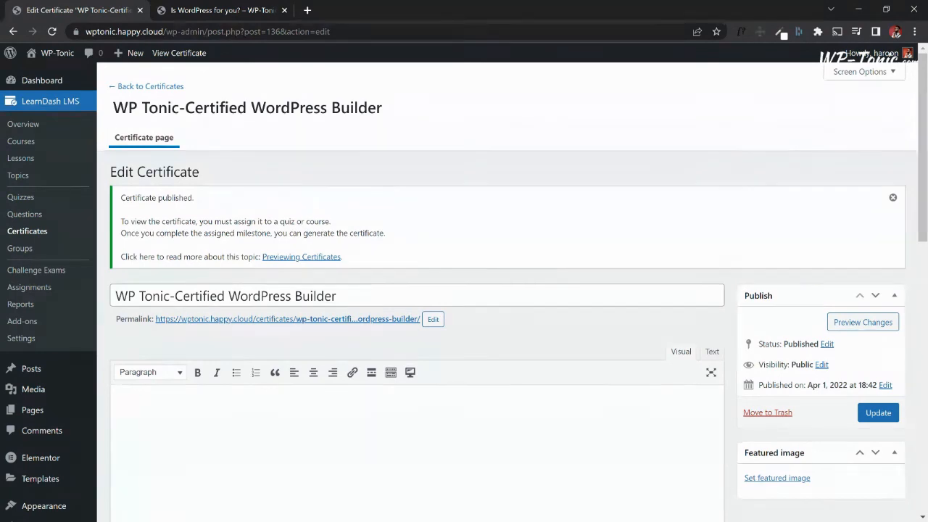
pyautogui.scroll(-1, 464, 327)
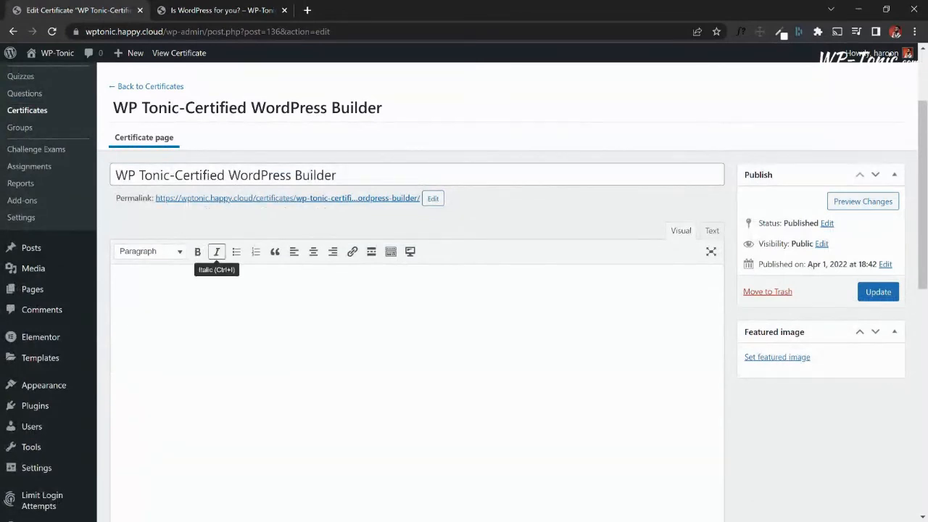
pyautogui.scroll(-1, 417, 326)
pyautogui.scroll(-5, 418, 326)
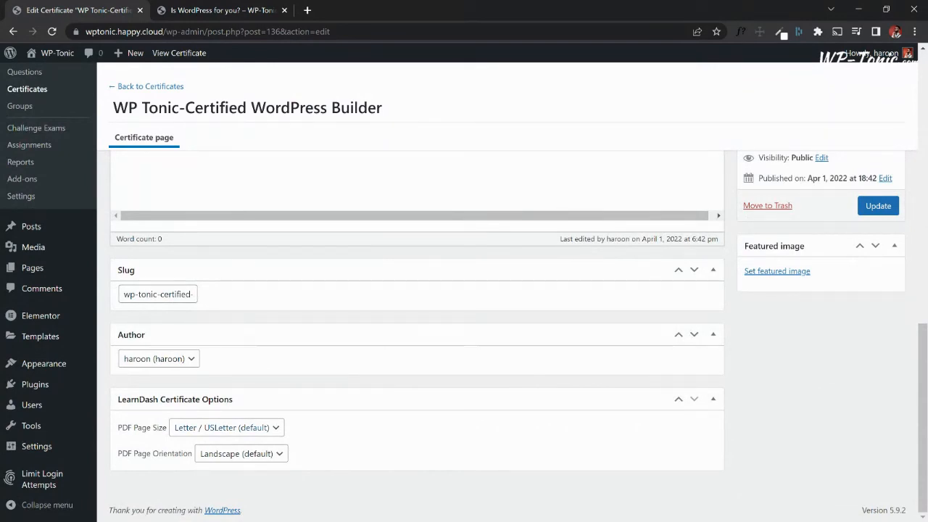
pyautogui.scroll(2, 417, 326)
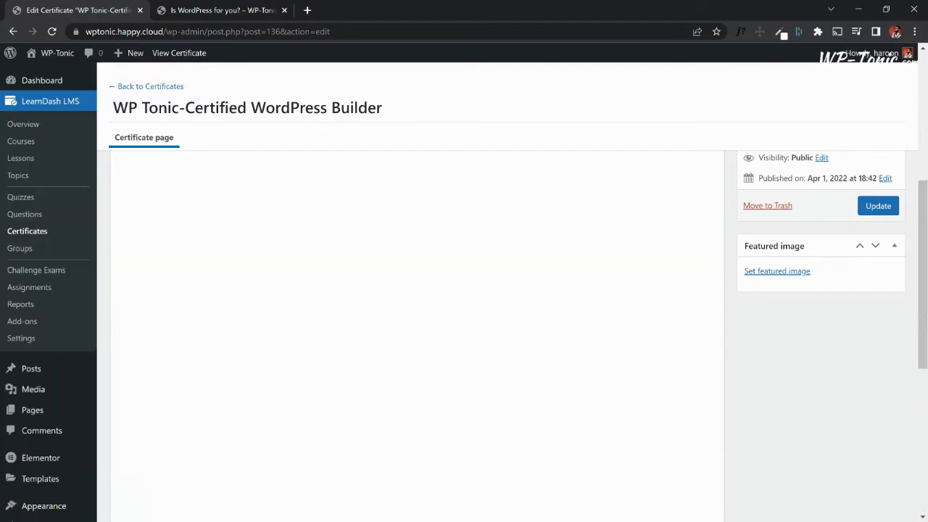
pyautogui.scroll(1, 417, 326)
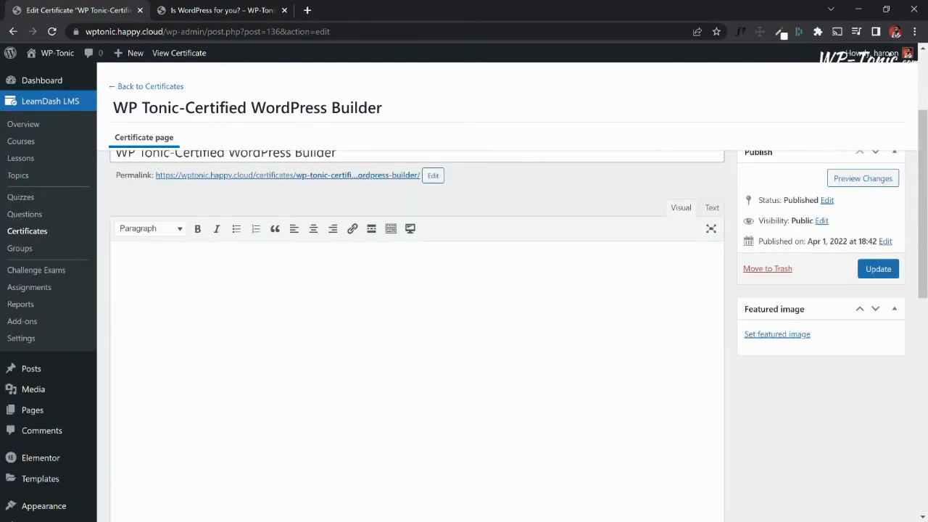
pyautogui.scroll(-10, 417, 326)
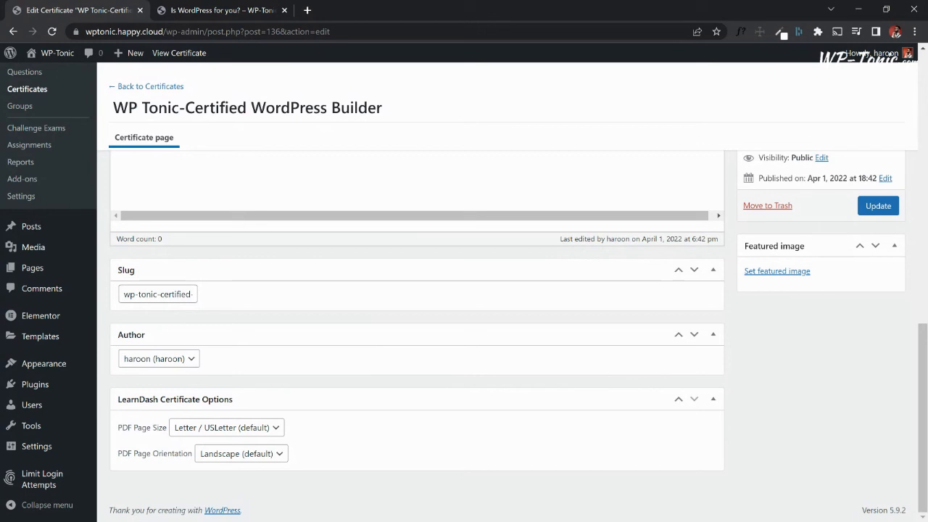
pyautogui.scroll(5, 416, 327)
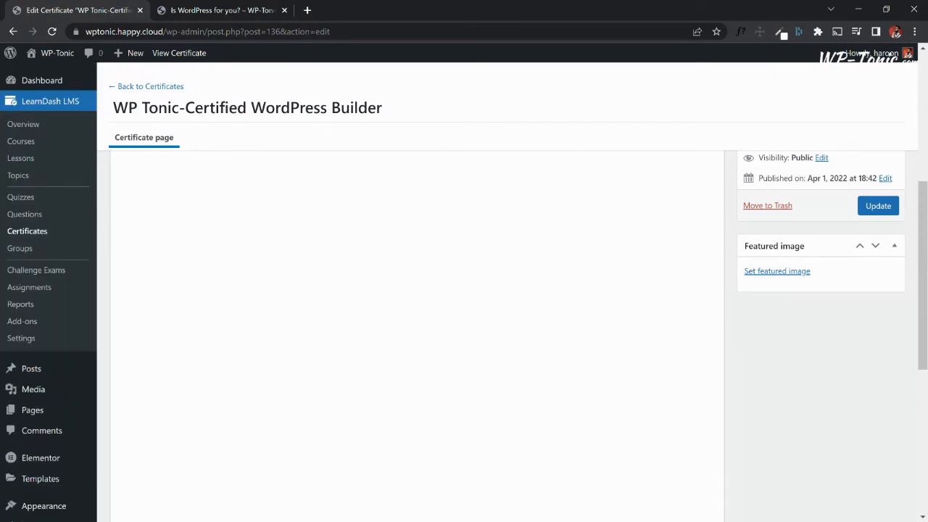
pyautogui.scroll(-5, 417, 327)
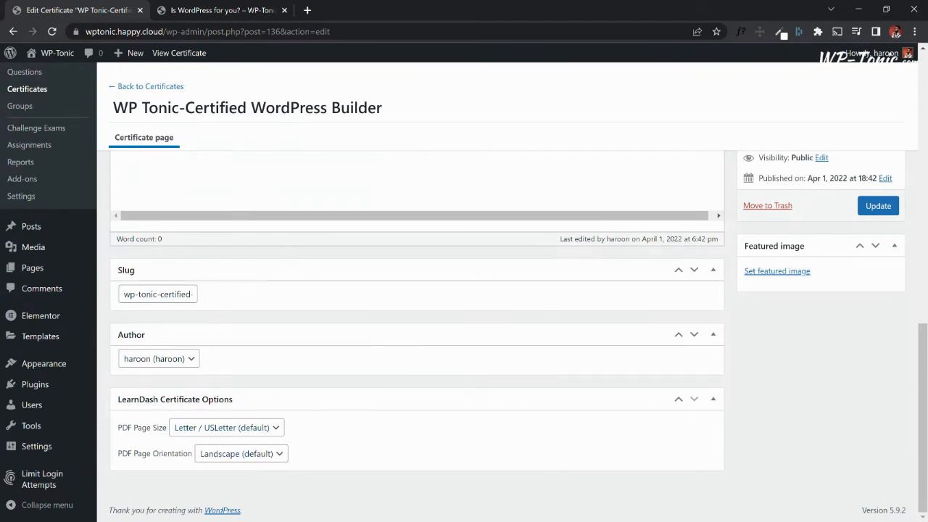
pyautogui.scroll(1, 417, 326)
pyautogui.scroll(5, 417, 290)
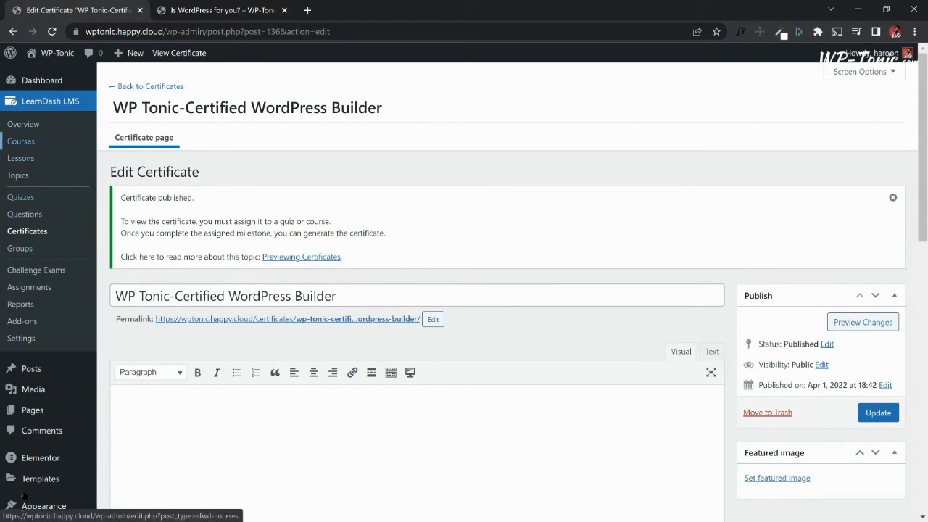
# Go to the LearnDash quizzes and open the settings of the "Is WordPress for you?" quiz.
pyautogui.click(21, 158)
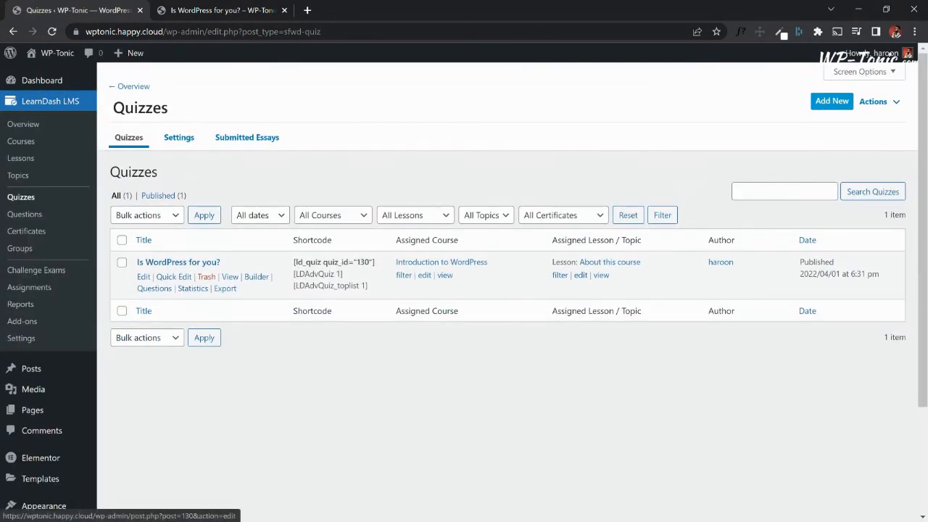
pyautogui.click(144, 277)
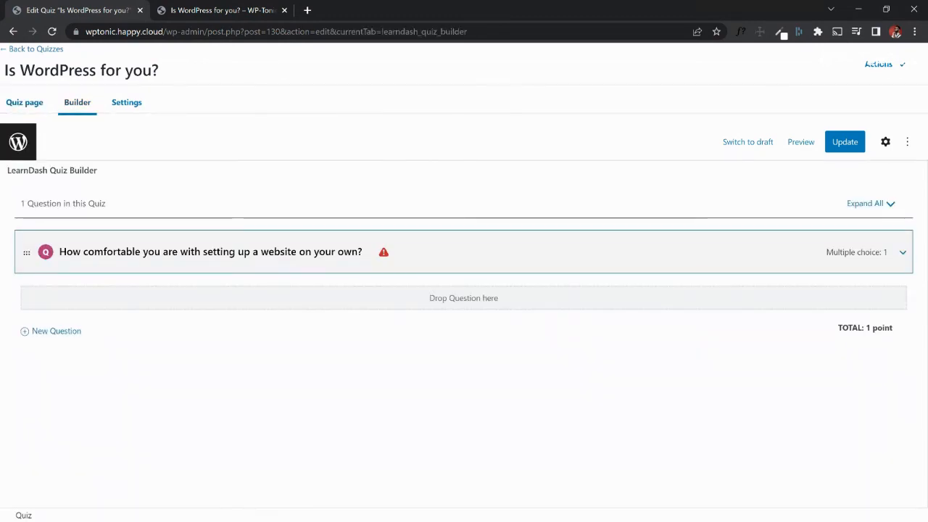
pyautogui.click(127, 102)
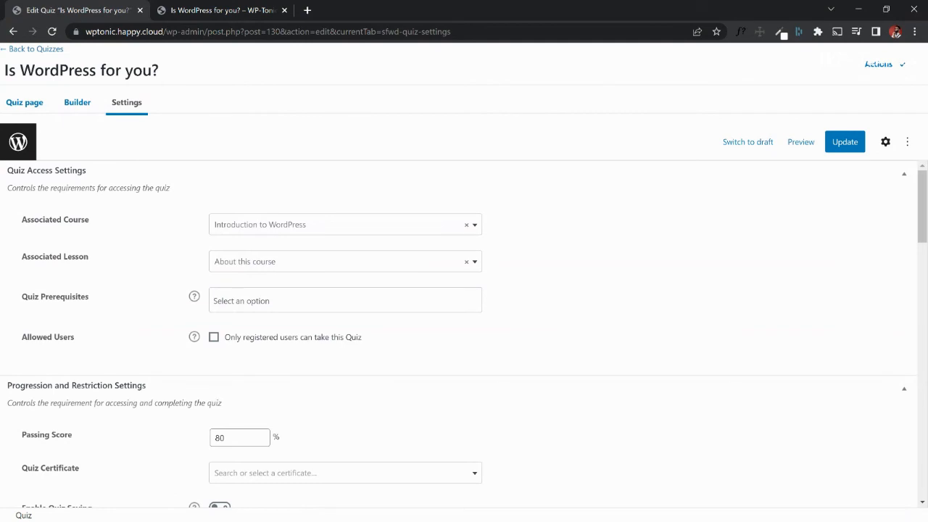
# Assign the "WP Tonic-Certified WordPress Builder" certificate to the quiz and update the quiz.
pyautogui.scroll(-3, 464, 327)
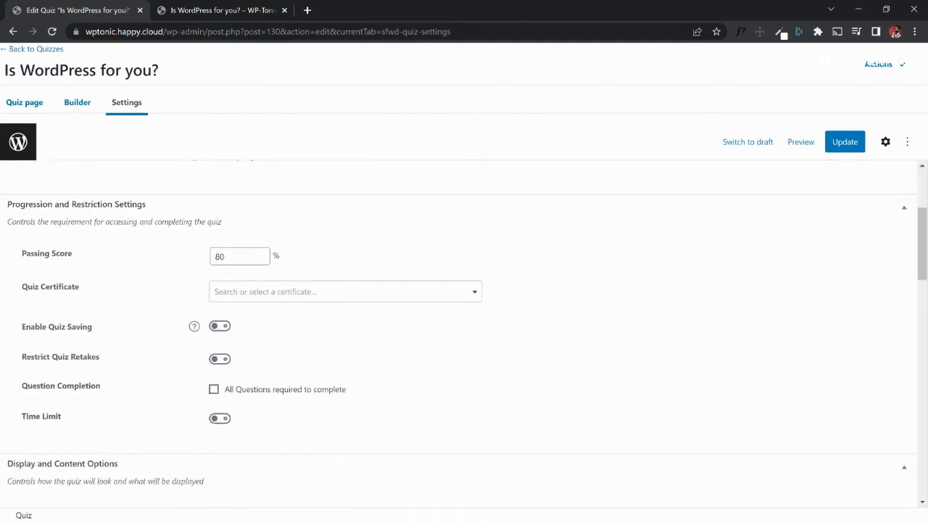
pyautogui.click(345, 291)
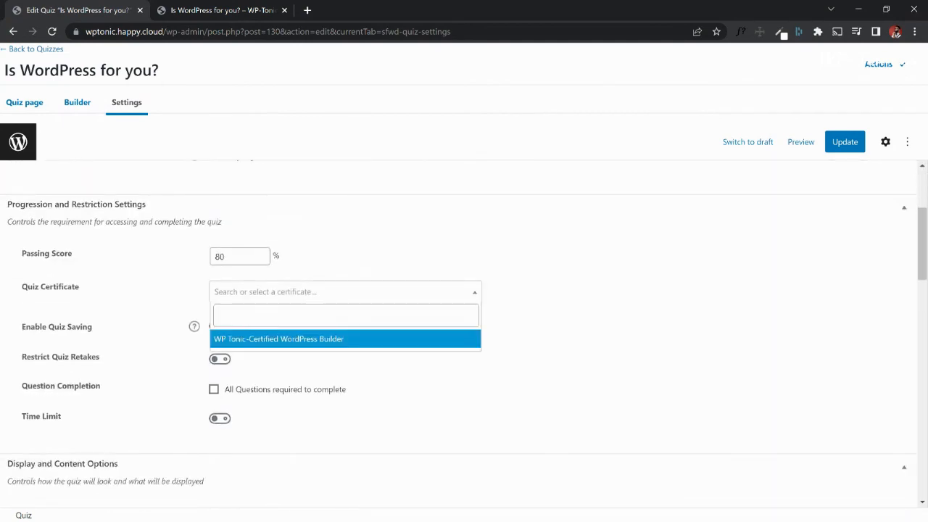
pyautogui.click(290, 339)
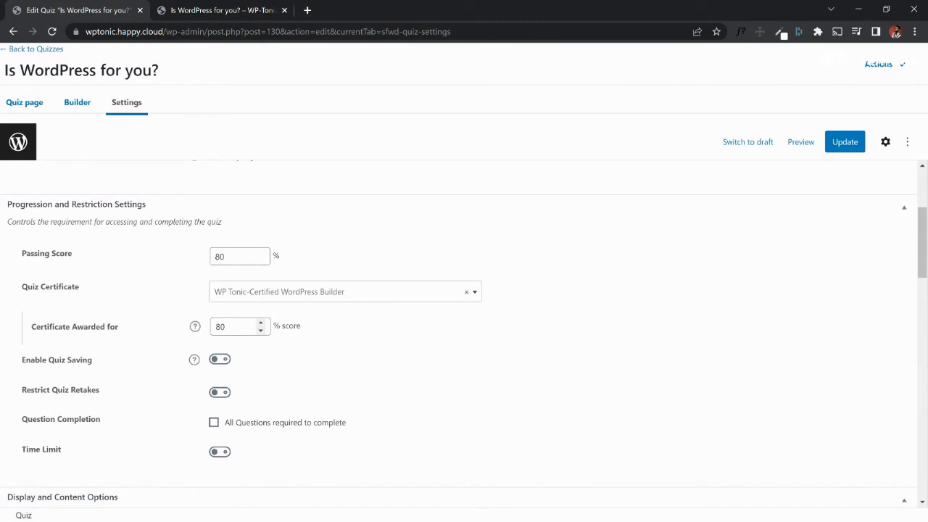
pyautogui.moveTo(226, 327); pyautogui.dragTo(214, 327)
pyautogui.click(227, 327)
pyautogui.scroll(3, 459, 334)
pyautogui.click(845, 142)
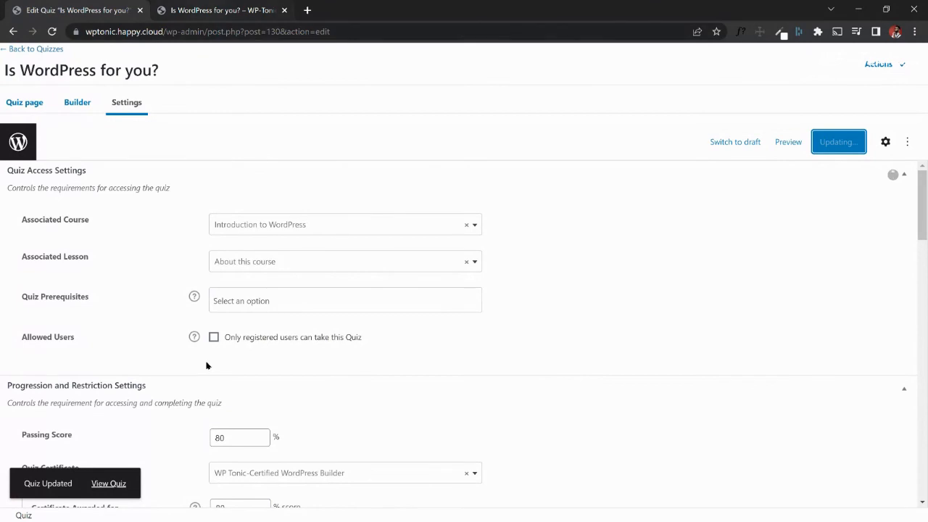
# Reload the public quiz page, finish the quiz with the answer "Very comfortable", and open the earned certificate.
pyautogui.hotkey('ctrl', 'Tab')
pyautogui.press('F5')
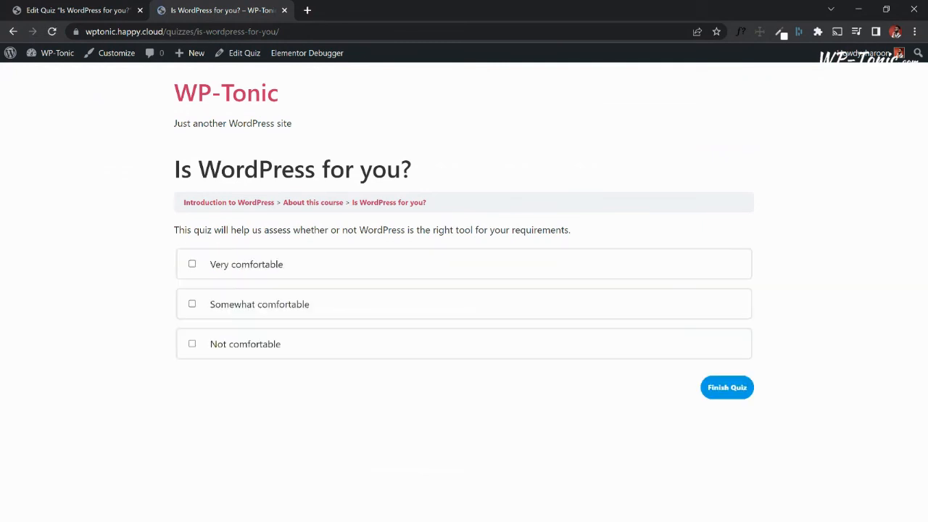
pyautogui.click(192, 264)
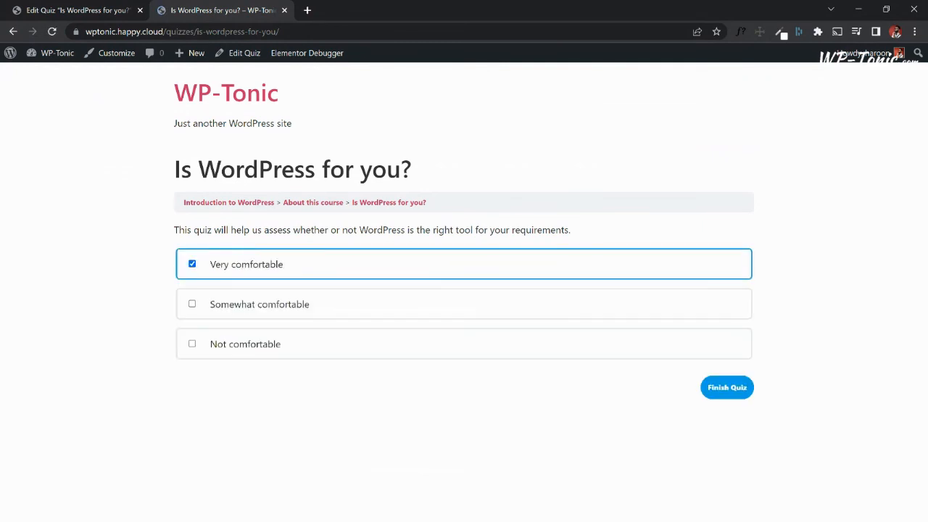
pyautogui.click(727, 387)
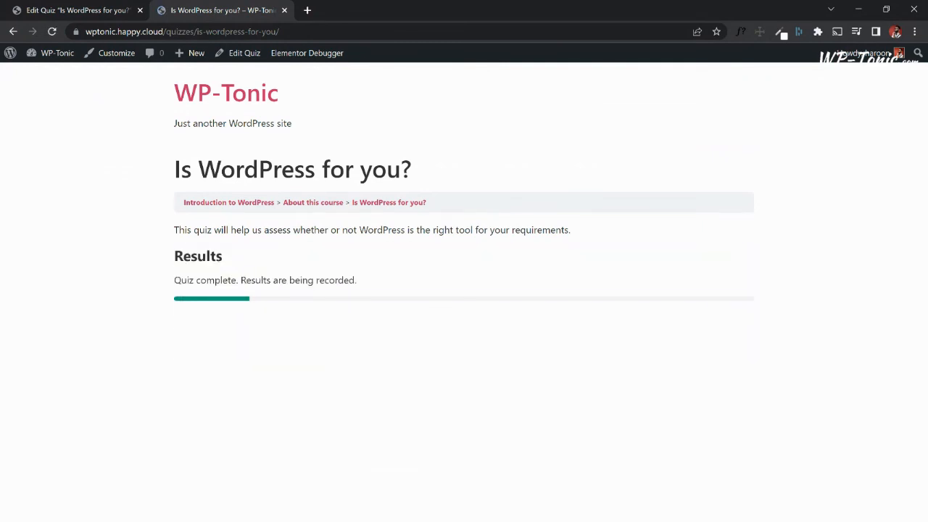
pyautogui.click(465, 371)
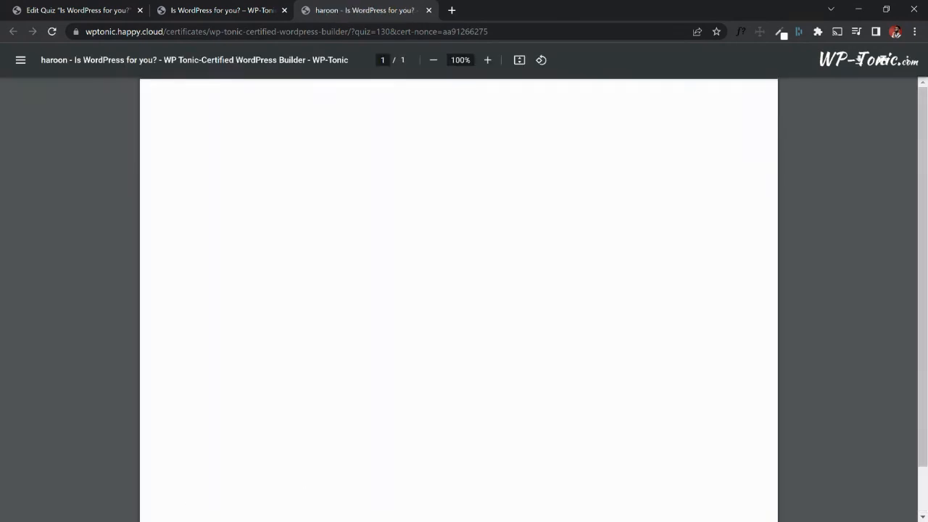
# Return to the LearnDash certificates and open the "WP Tonic-Certified WordPress Builder" certificate for editing.
pyautogui.hotkey('ctrl', '1')
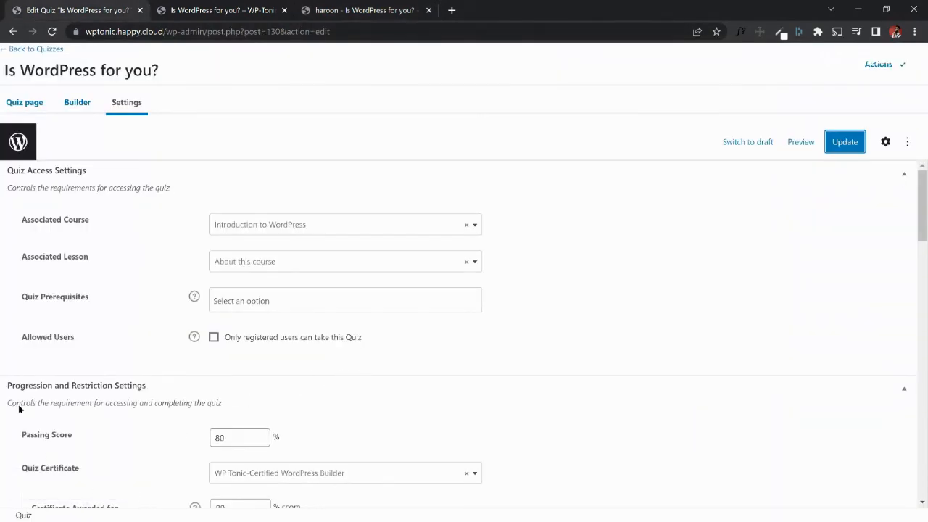
pyautogui.click(31, 49)
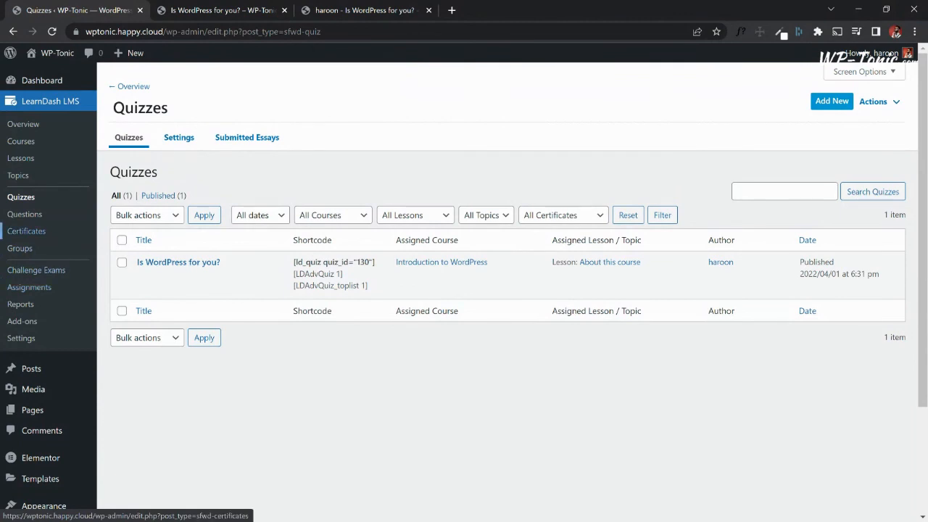
pyautogui.click(26, 230)
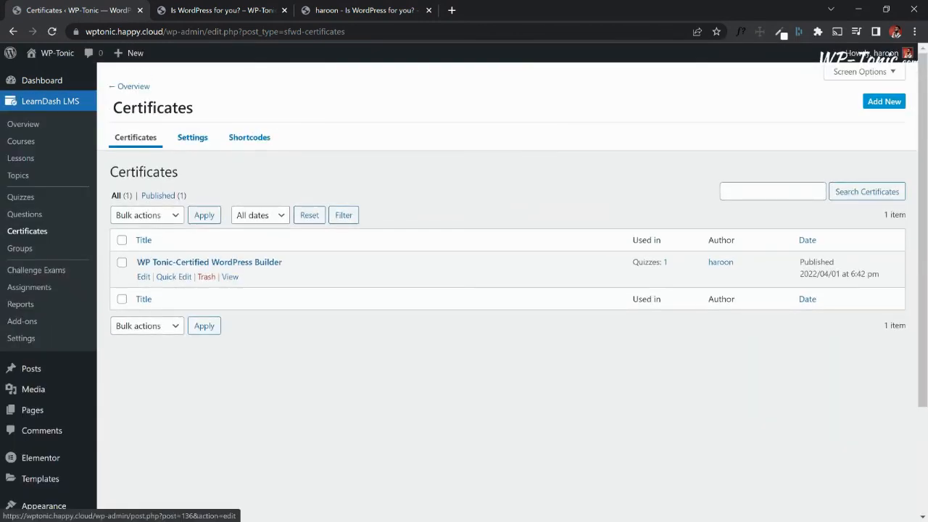
pyautogui.click(143, 276)
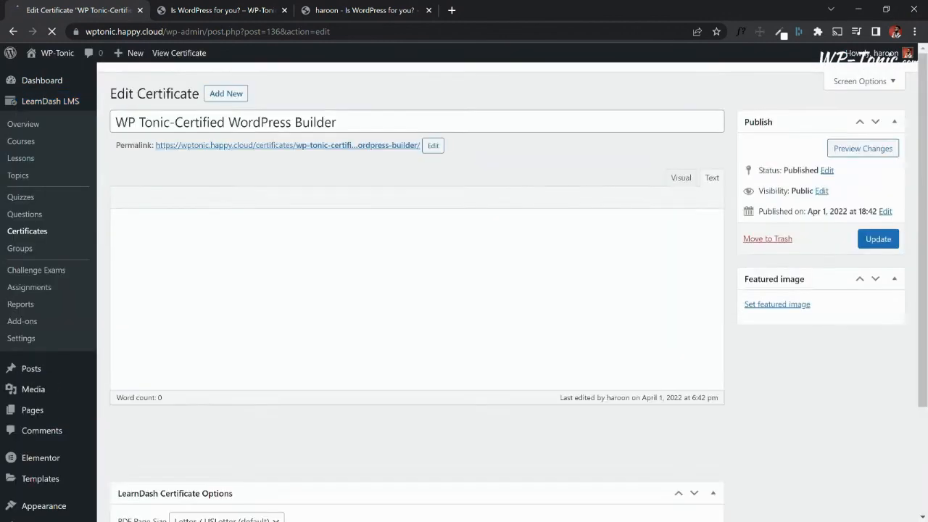
pyautogui.write('This is to ce')
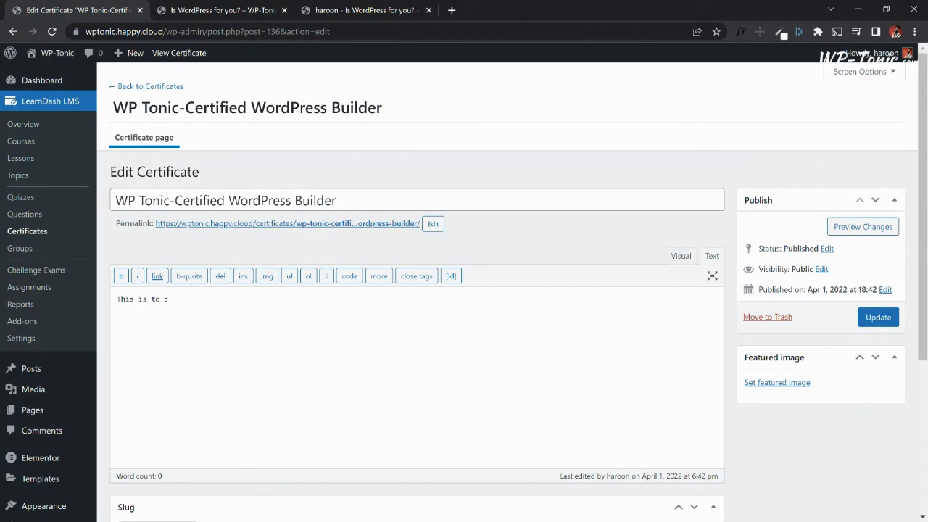
pyautogui.press('BackSpace')
pyautogui.press('BackSpace')
pyautogui.press('BackSpace')
pyautogui.press('BackSpace')
pyautogui.press('BackSpace')
pyautogui.press('BackSpace')
pyautogui.press('BackSpace')
pyautogui.press('BackSpace')
pyautogui.press('BackSpace')
pyautogui.press('BackSpace')
pyautogui.press('BackSpace')
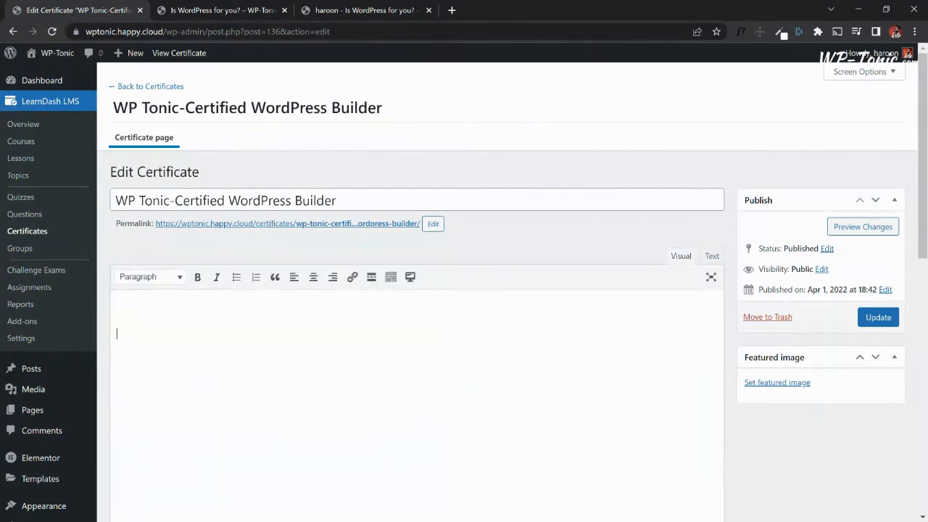
# Begin the certificate's content with "This is to certify that the user has" in the visual editor.
pyautogui.write('Tyh')
pyautogui.write('his is t')
pyautogui.write('o certify th')
pyautogui.write('at')
pyautogui.scroll(-3, 465, 327)
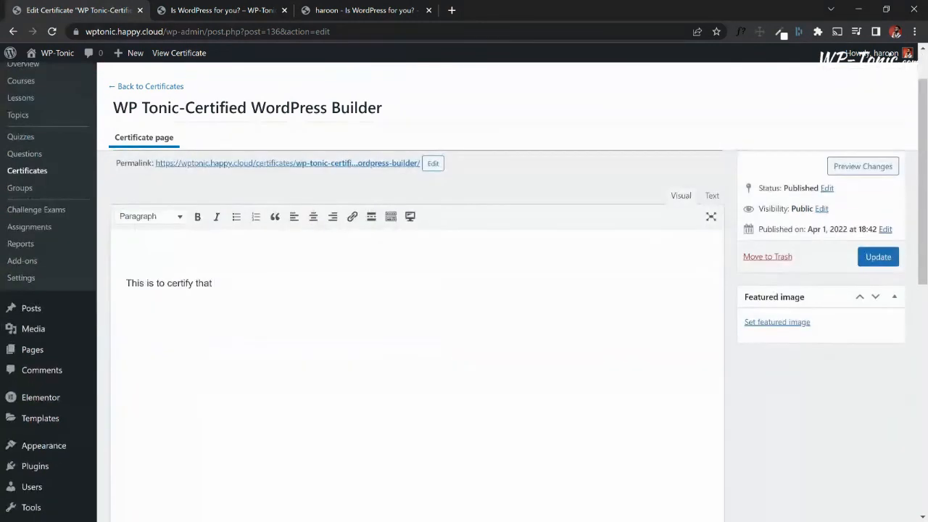
pyautogui.scroll(-4, 417, 327)
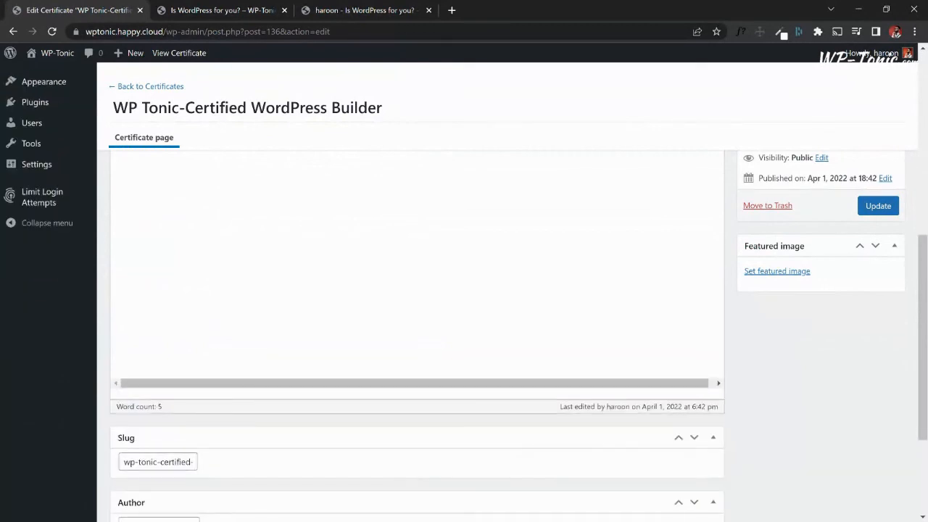
pyautogui.scroll(2, 417, 327)
pyautogui.scroll(3, 417, 327)
pyautogui.write('t')
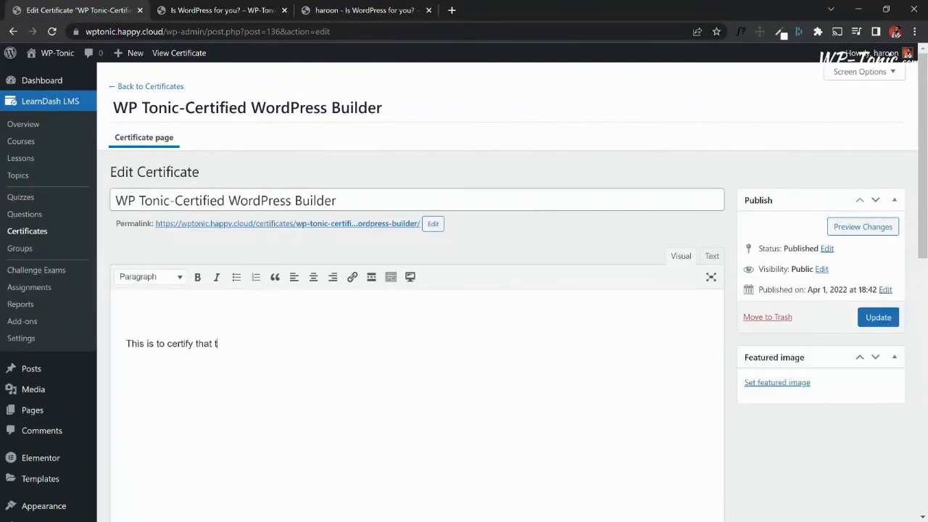
pyautogui.write('he user has')
pyautogui.moveTo(250, 343); pyautogui.dragTo(211, 344)
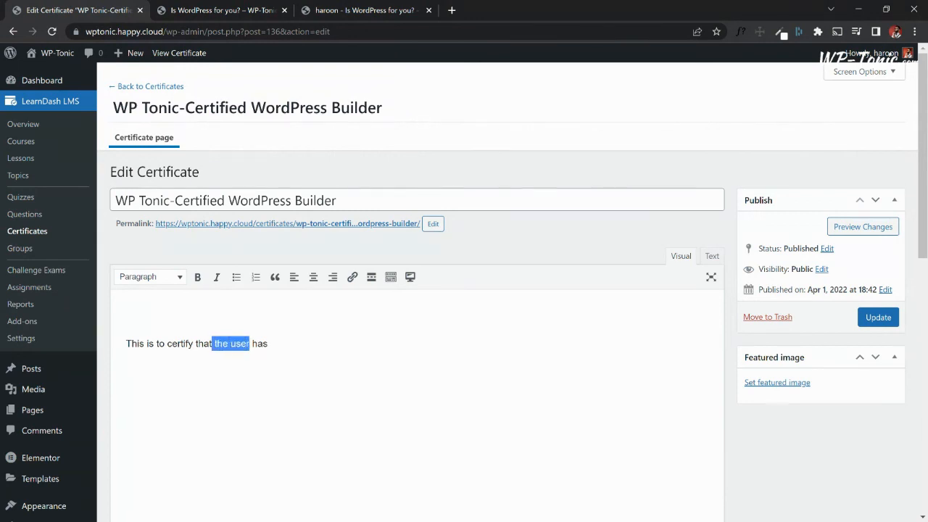
pyautogui.click(271, 343)
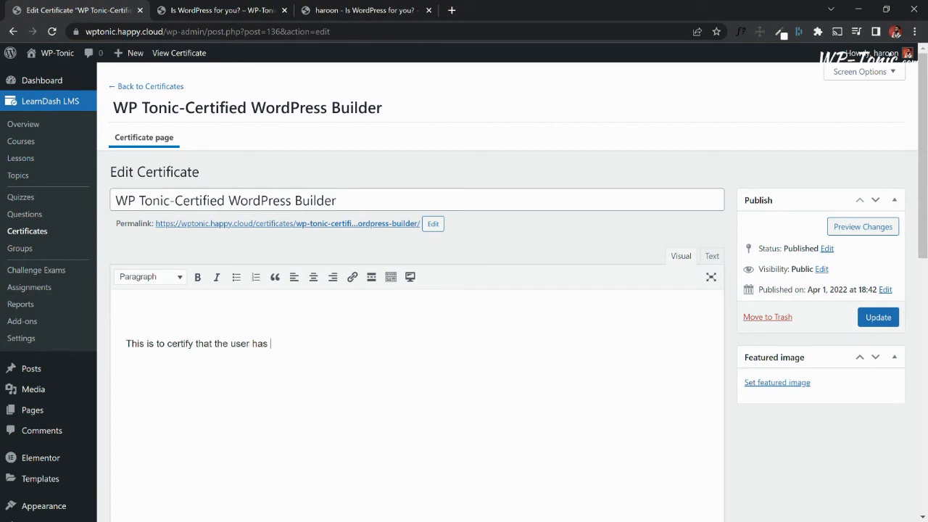
# Continue the certificate's sentence with "completed the WP Tonic WordPress Builder Course." and update the certificate.
pyautogui.write('completed the W')
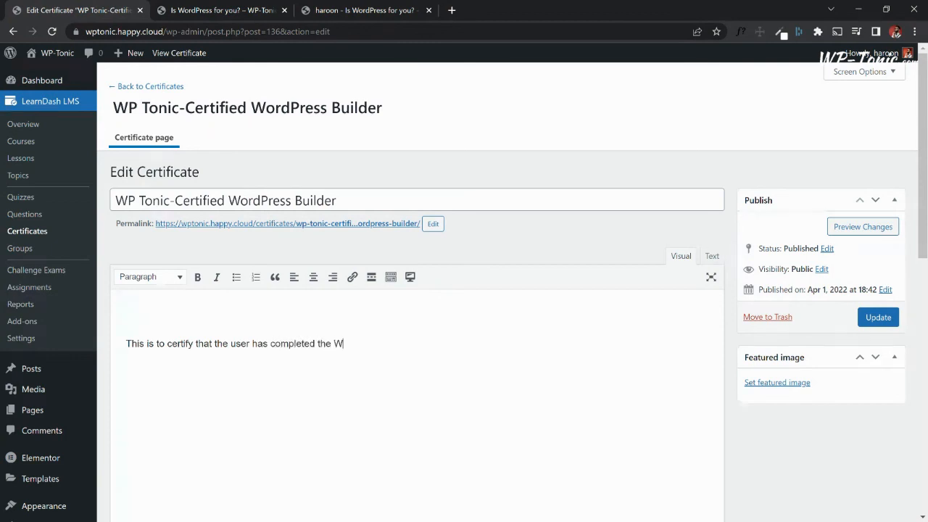
pyautogui.write('P Tonic Wor')
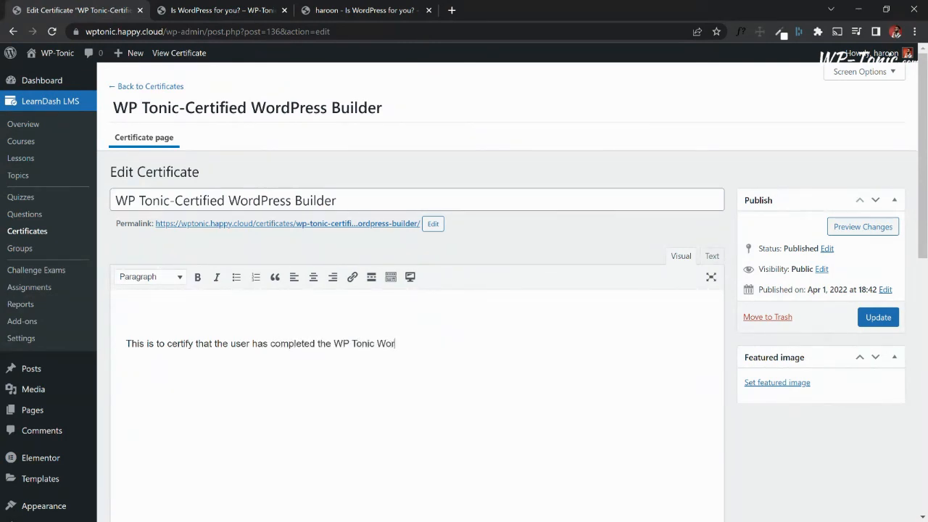
pyautogui.press('BackSpace')
pyautogui.press('BackSpace')
pyautogui.press('BackSpace')
pyautogui.write('WordPress Builder Course.')
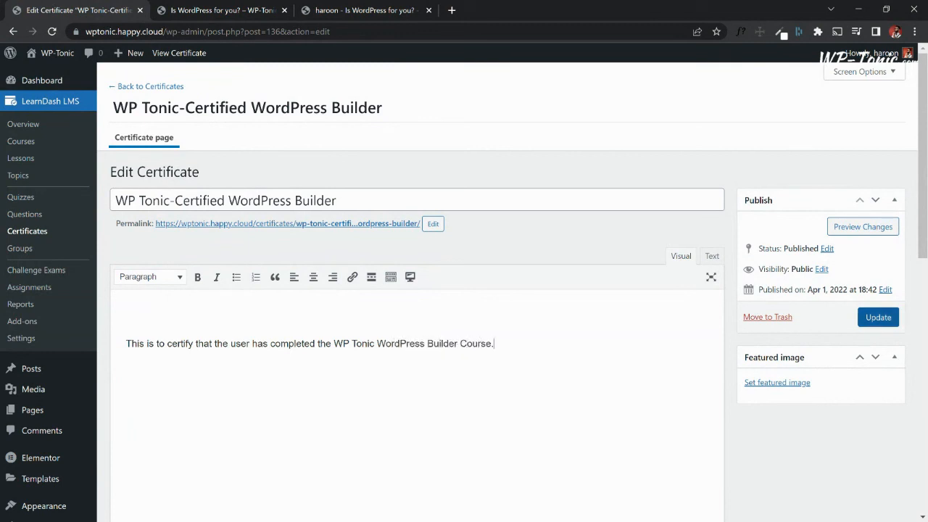
pyautogui.click(878, 317)
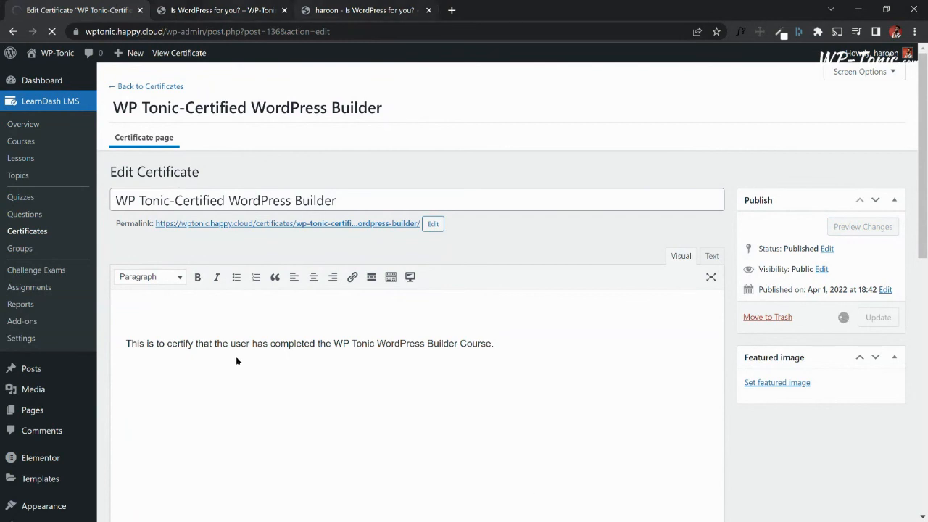
# Open the certificate again from the quiz results page and check its PDF content.
pyautogui.hotkey('ctrl', 'Tab')
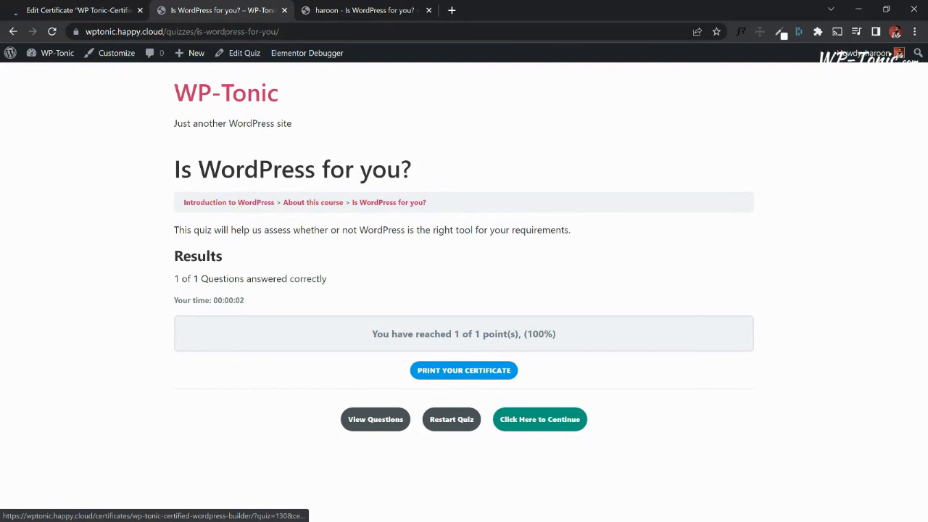
pyautogui.click(464, 371)
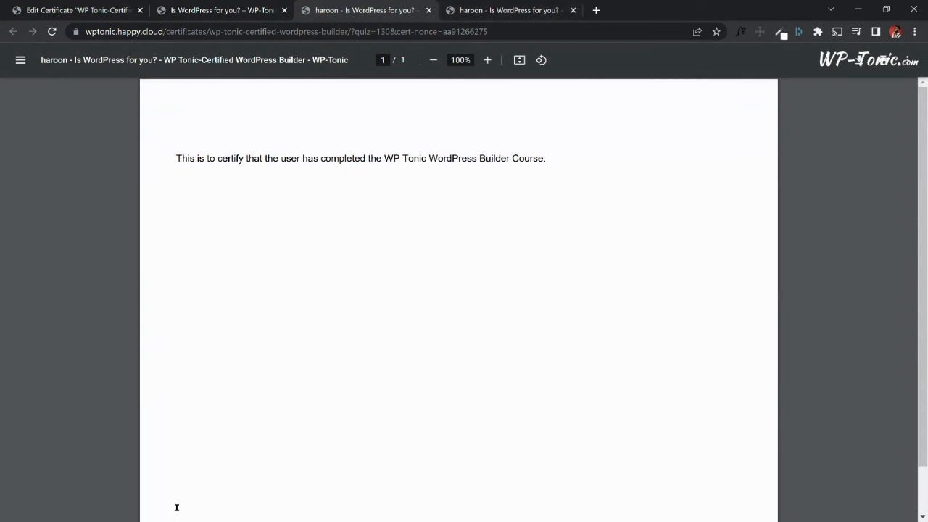
pyautogui.moveTo(176, 507); pyautogui.dragTo(559, 515)
pyautogui.click(557, 519)
pyautogui.scroll(-1, 183, 472)
pyautogui.scroll(1, 183, 472)
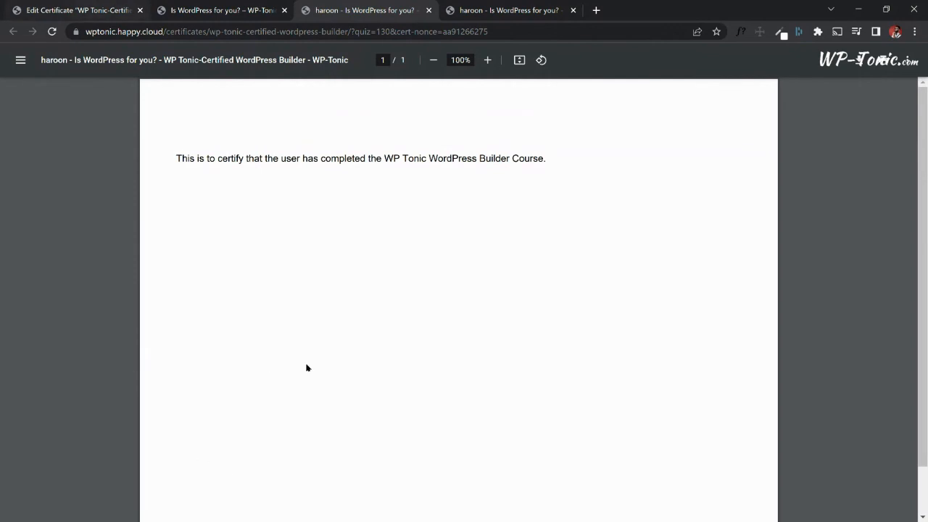
# Close the open certificate PDFs and return to the certificate's edit page.
pyautogui.click(78, 11)
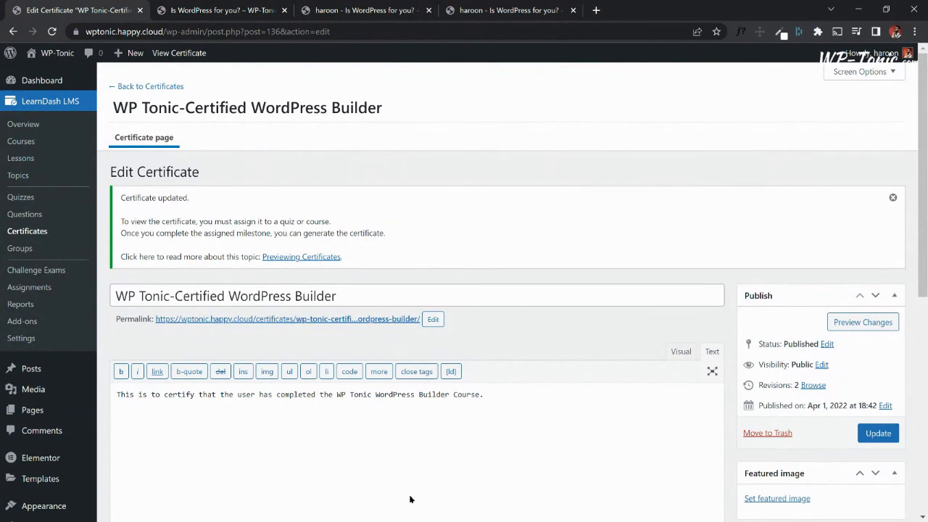
pyautogui.hotkey('ctrl', '3')
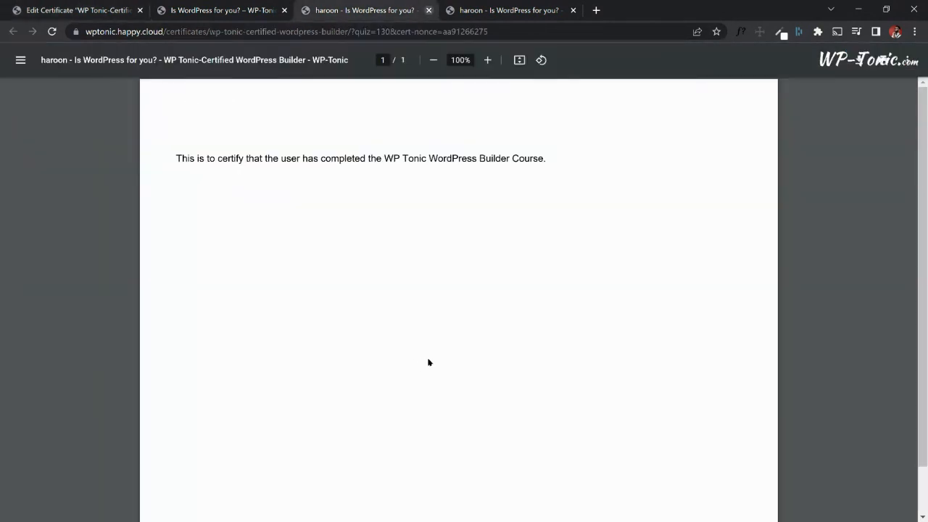
pyautogui.hotkey('ctrl', 'w')
pyautogui.hotkey('ctrl', '2')
pyautogui.hotkey('ctrl', '1')
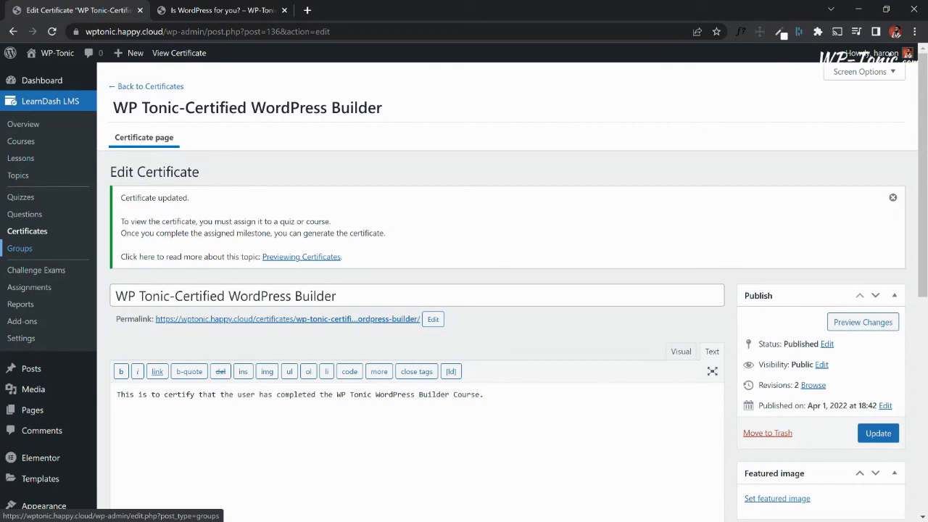
# Open the LearnDash groups, view the blank editor for a first group, and return to the groups list.
pyautogui.click(19, 248)
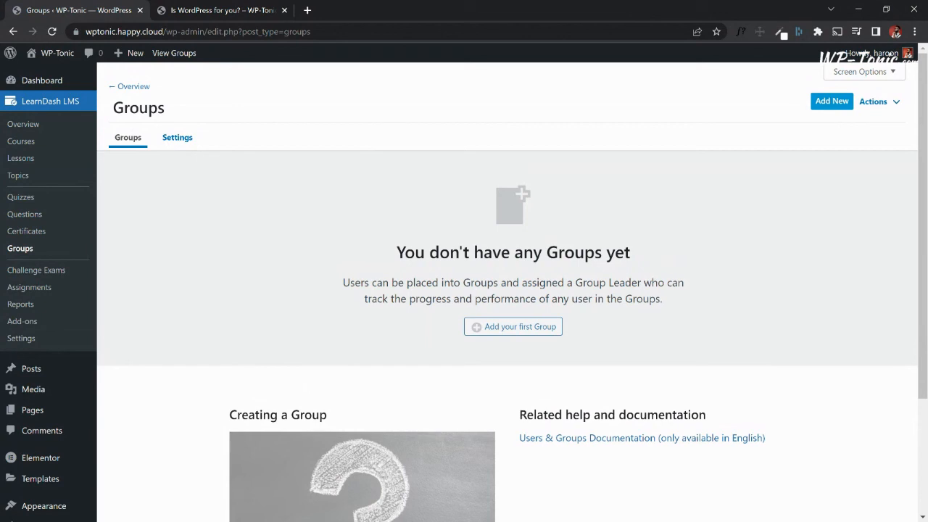
pyautogui.click(513, 327)
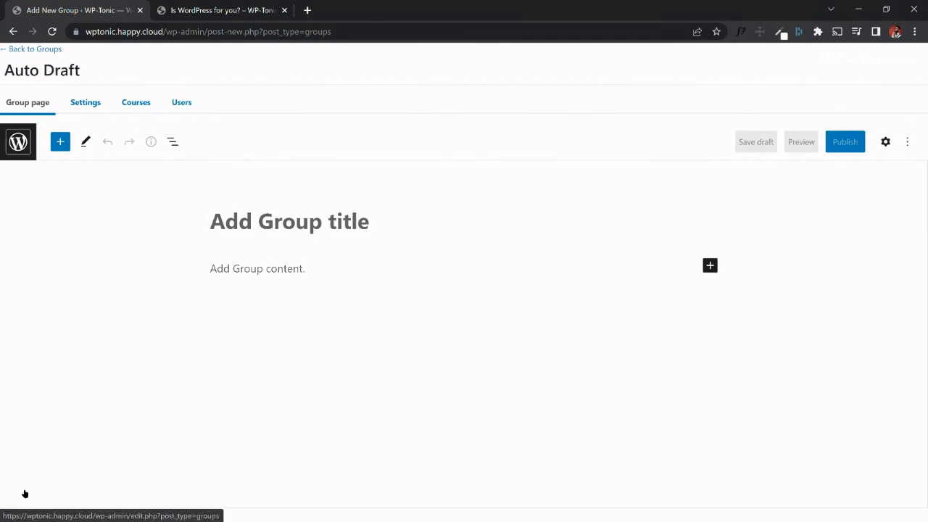
pyautogui.click(24, 492)
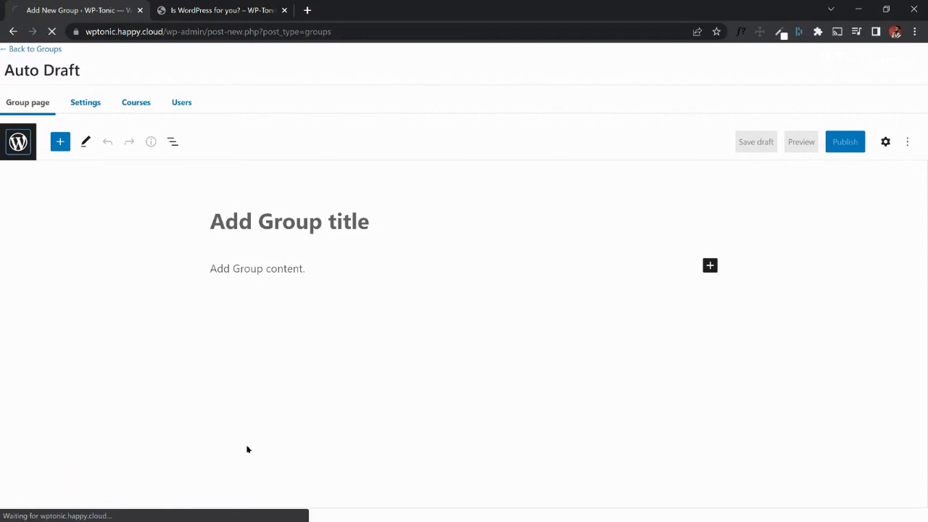